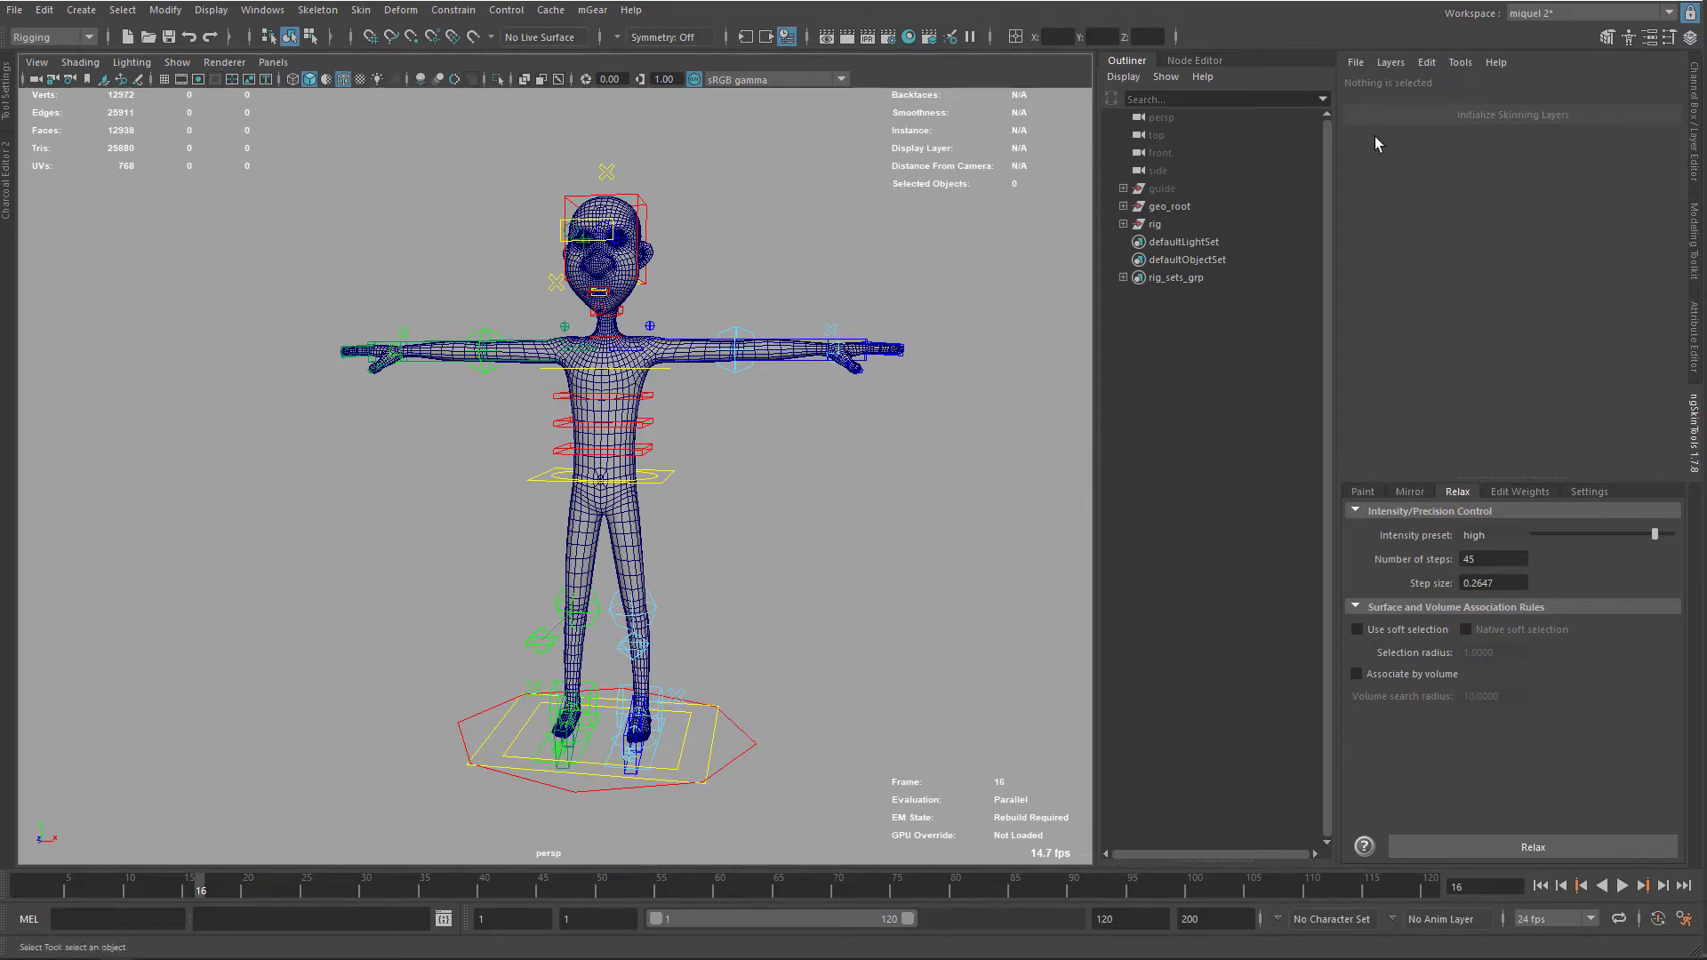
# Step: Delete all custom ngSkinTools nodes from the scene, confirming the cleanup prompt
pyautogui.keyDown('alt'); pyautogui.moveTo(815, 423); pyautogui.dragTo(1045, 357); pyautogui.keyUp('alt')
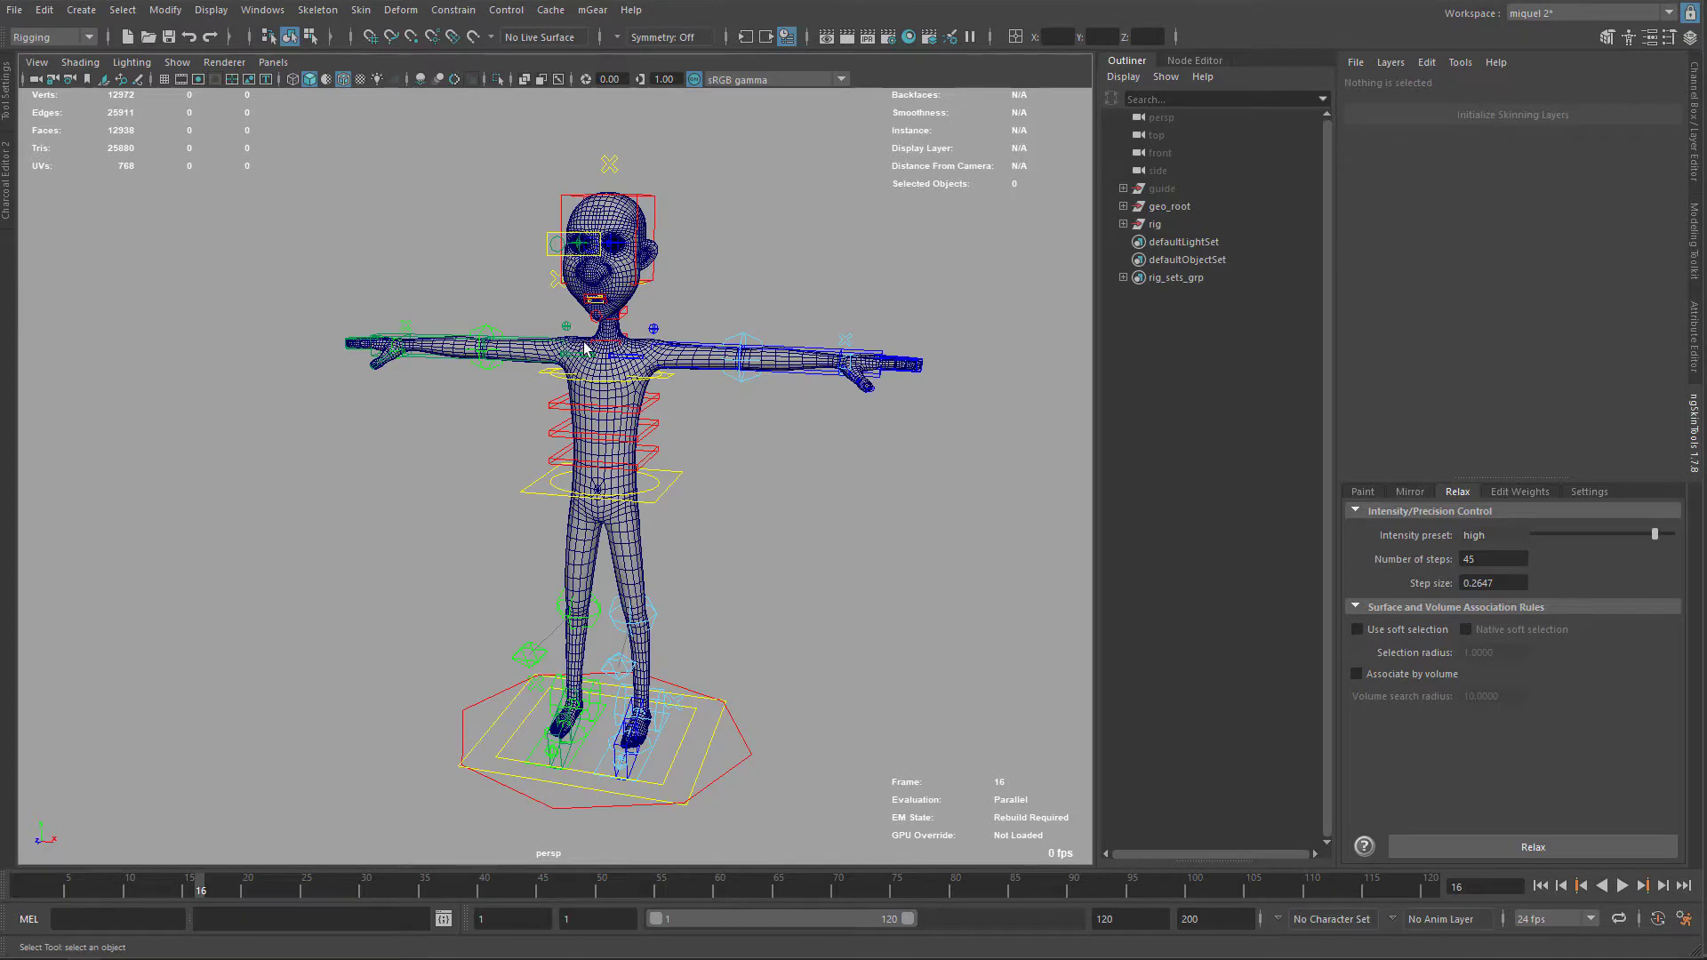
pyautogui.click(1428, 63)
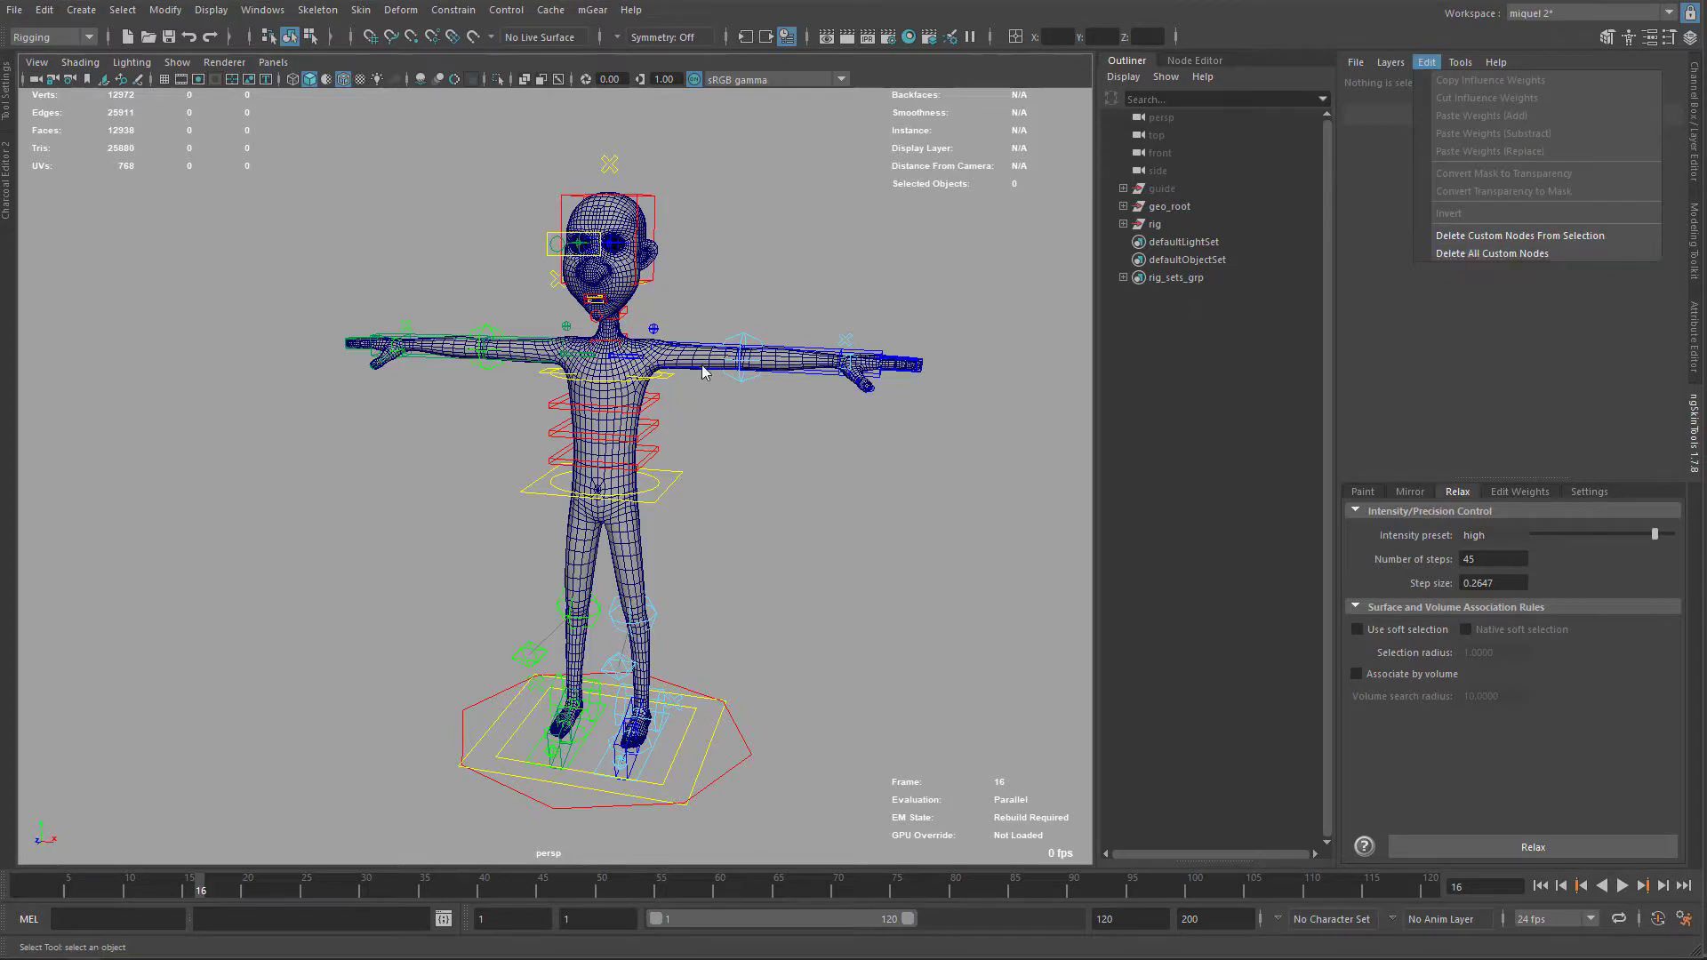
pyautogui.click(1491, 254)
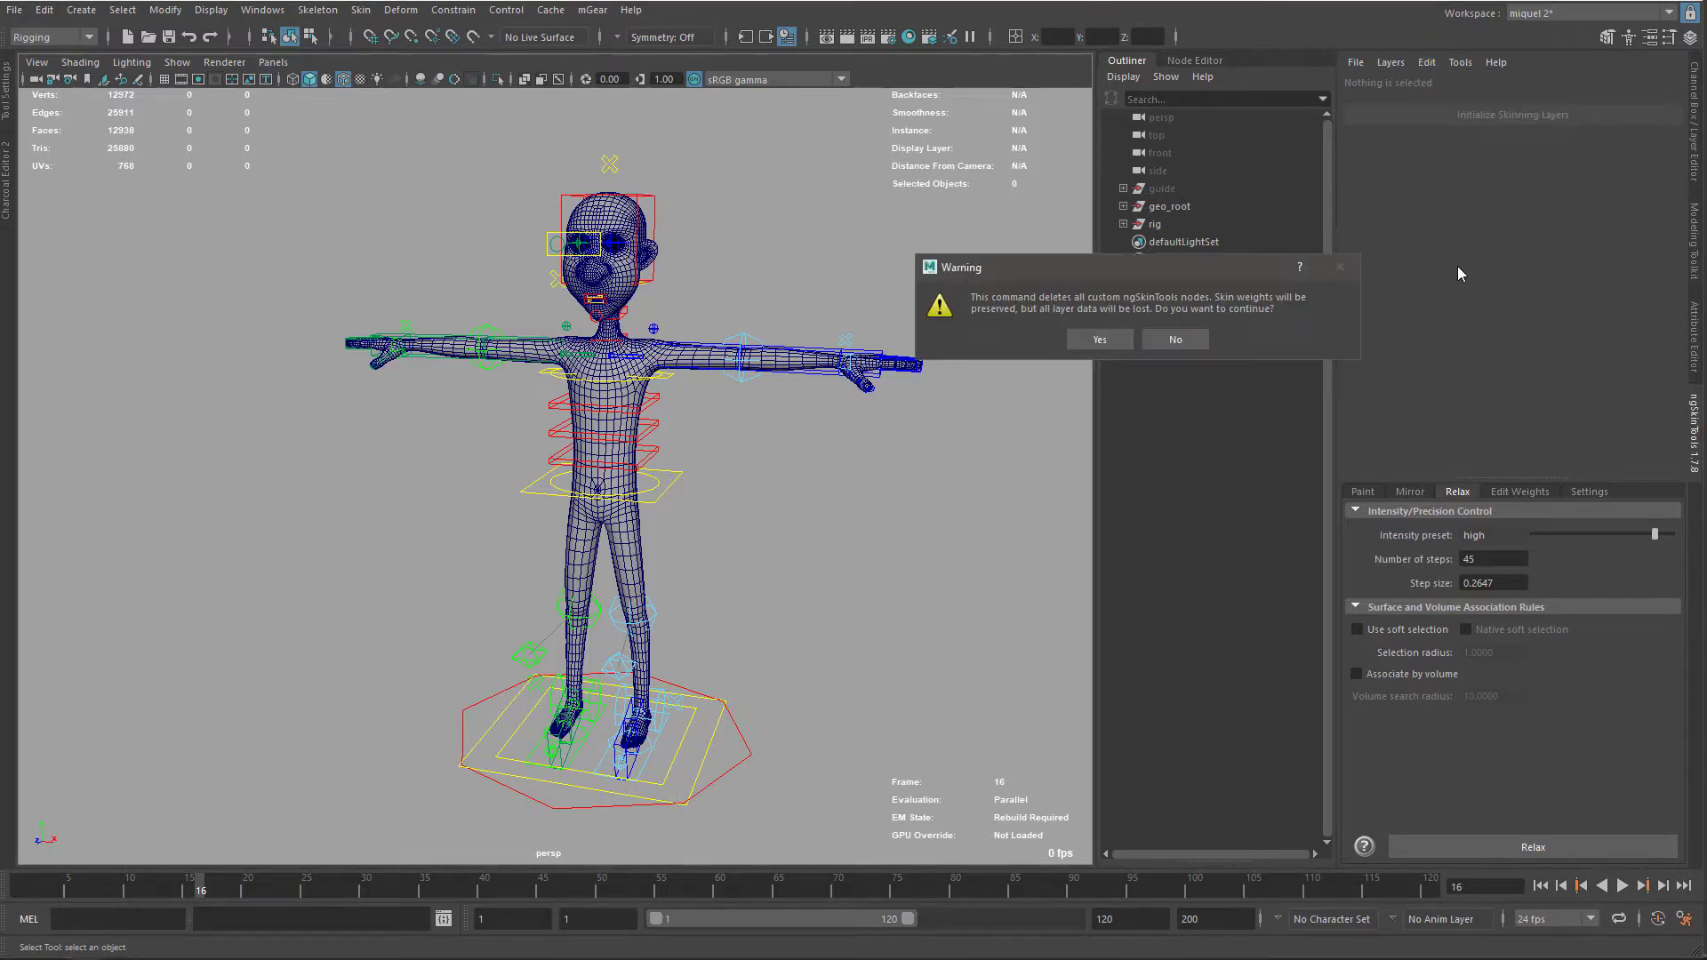
pyautogui.click(1100, 343)
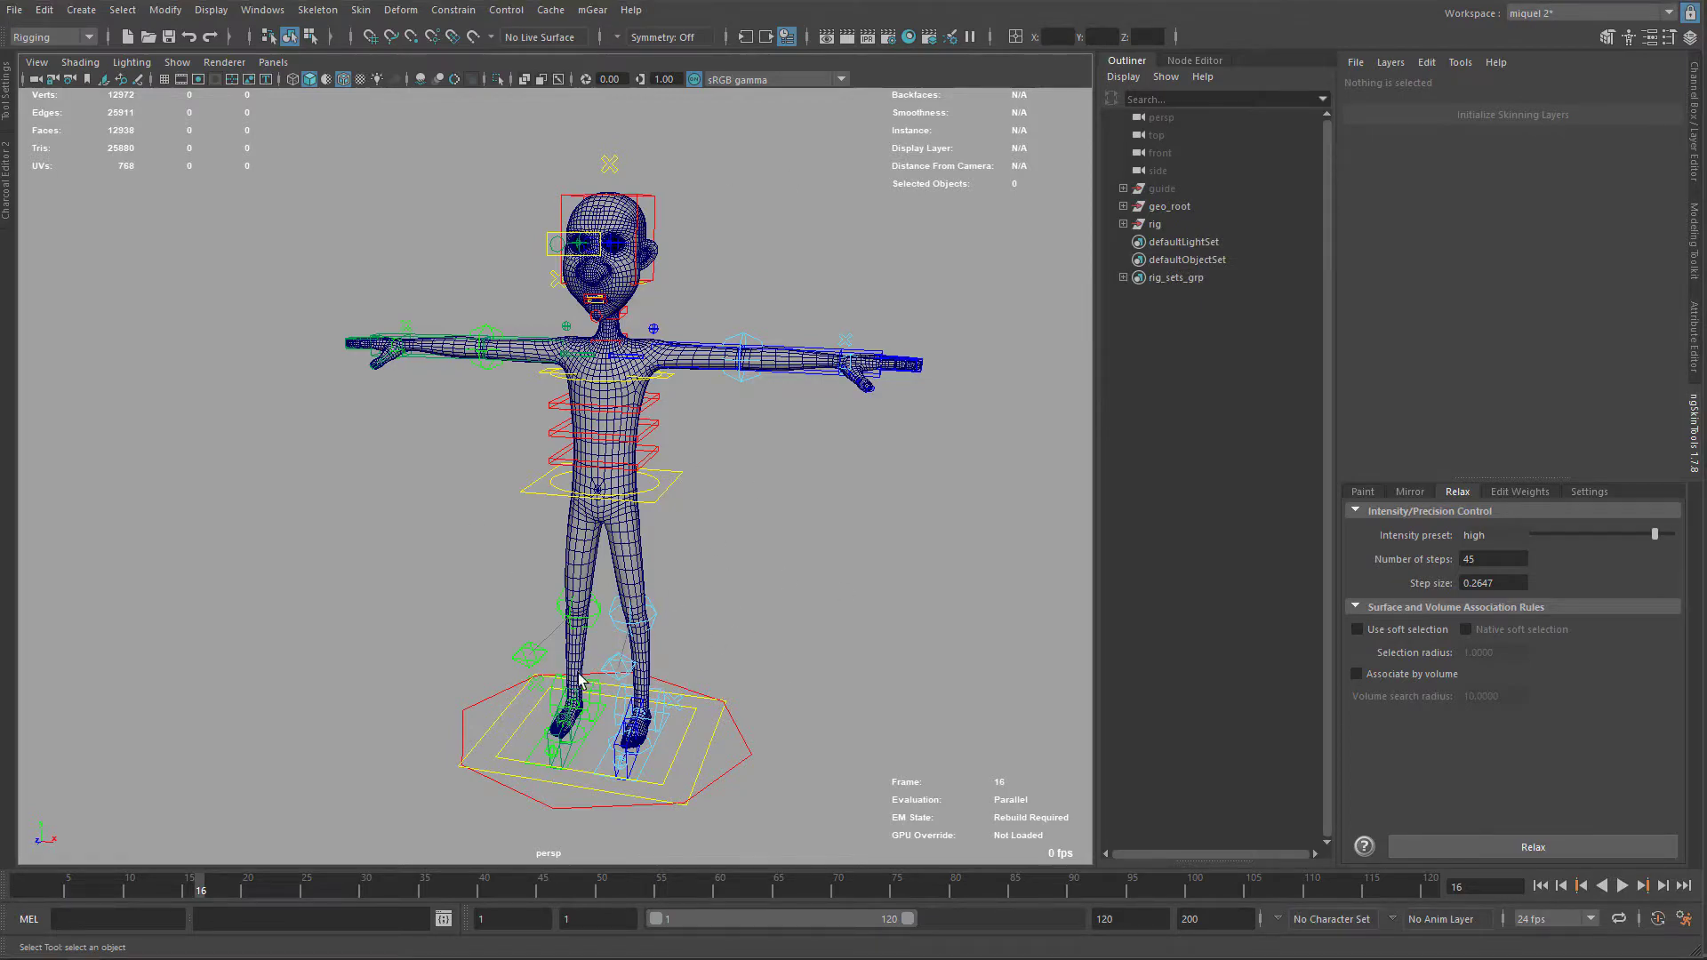
# Step: Rotate and move the head control to test the neck deformation
pyautogui.moveTo(761, 529)
pyautogui.keyDown('alt'); pyautogui.mouseDown()
pyautogui.moveTo(720, 274)
pyautogui.moveTo(694, 321)
pyautogui.moveTo(573, 296)
pyautogui.moveTo(695, 314)
pyautogui.moveTo(814, 401)
pyautogui.mouseUp(); pyautogui.keyUp('alt')
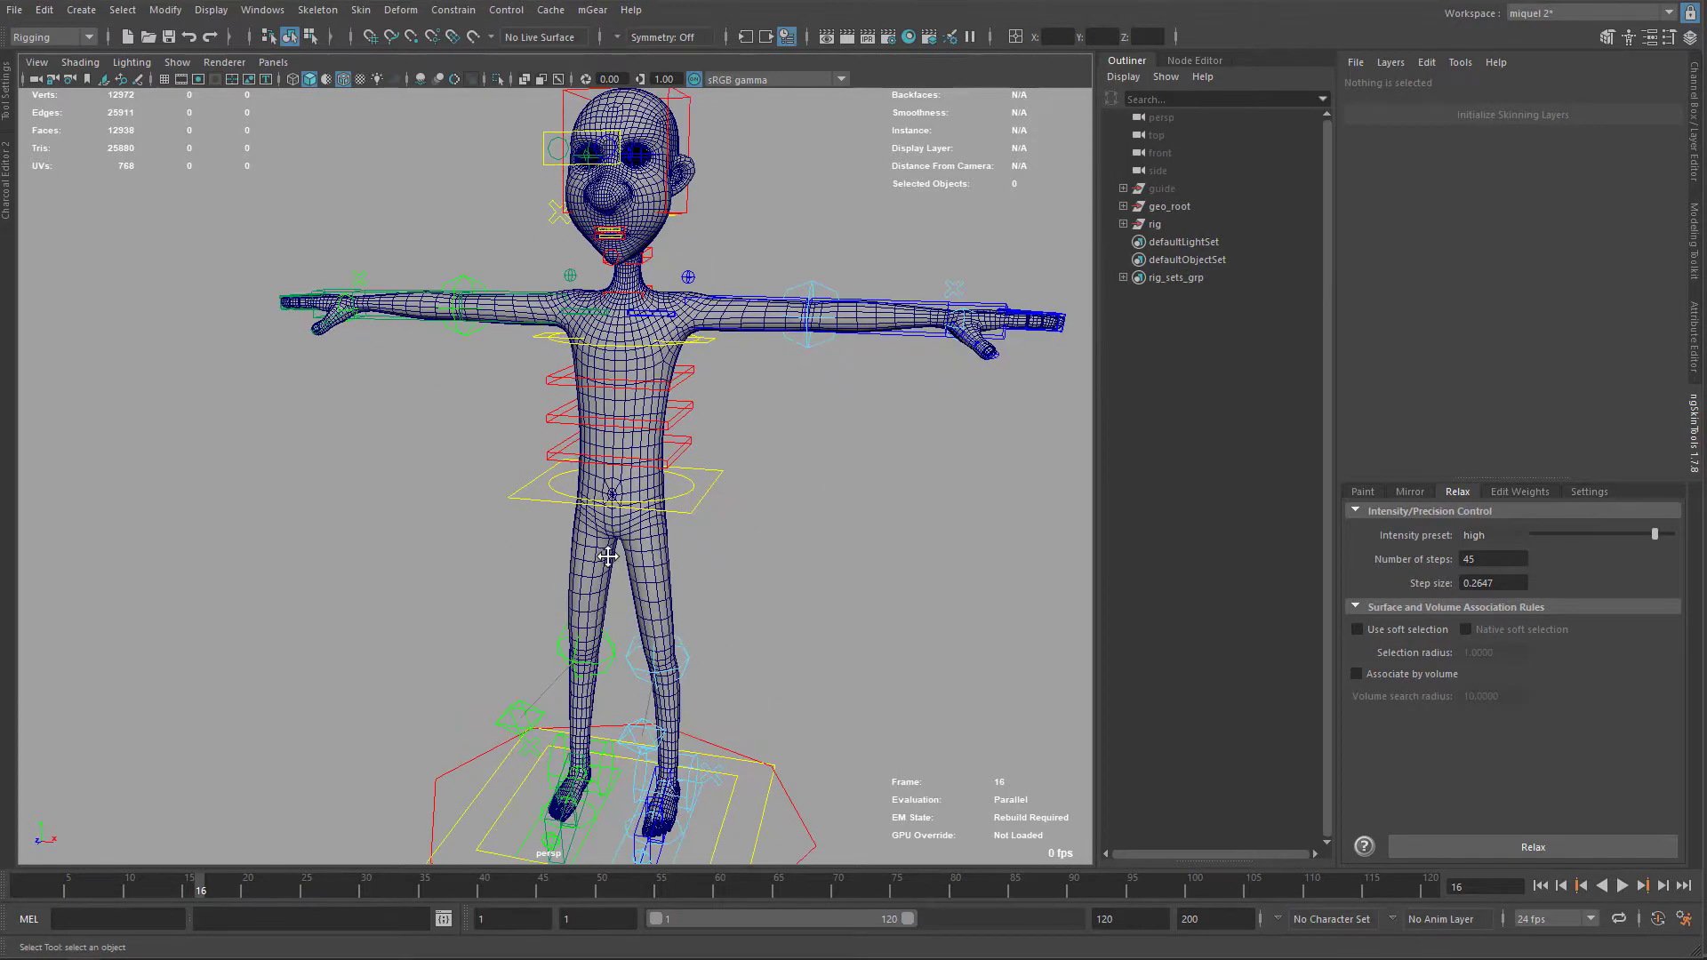
pyautogui.click(738, 345)
pyautogui.press('e')
pyautogui.press('w')
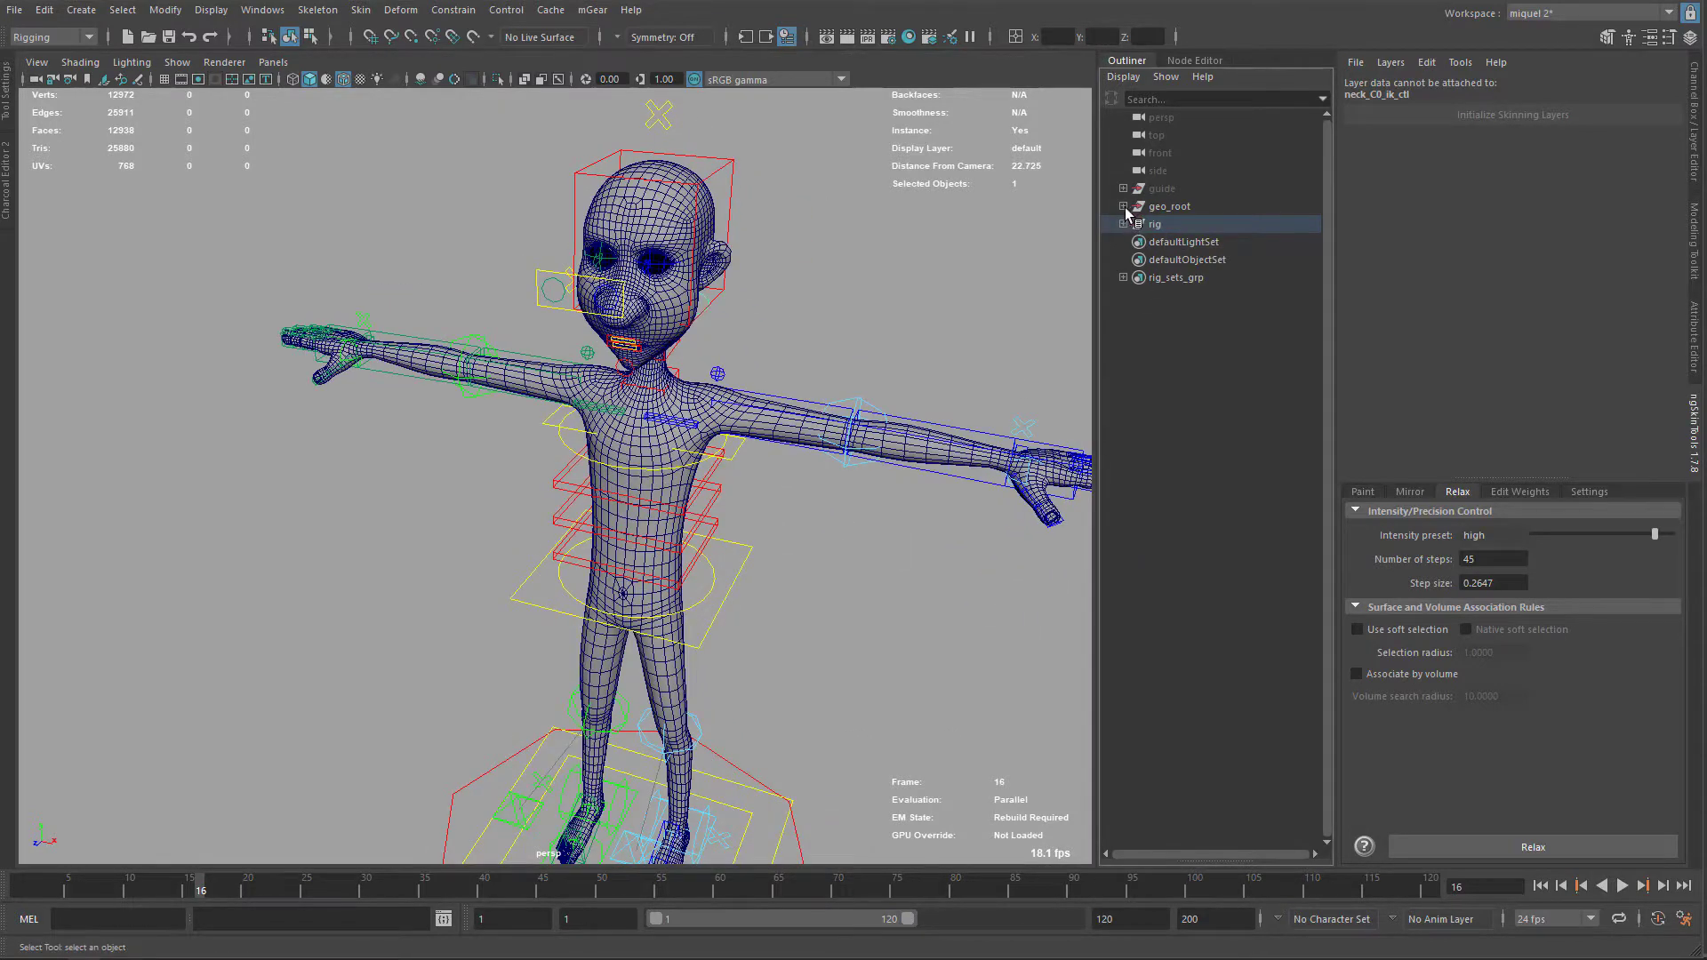
# Step: Expand geo_root in the Outliner and select every mesh from head_geo through pants_geo
pyautogui.click(1124, 205)
pyautogui.click(1182, 225)
pyautogui.keyDown('shift'); pyautogui.click(1179, 473); pyautogui.keyUp('shift')
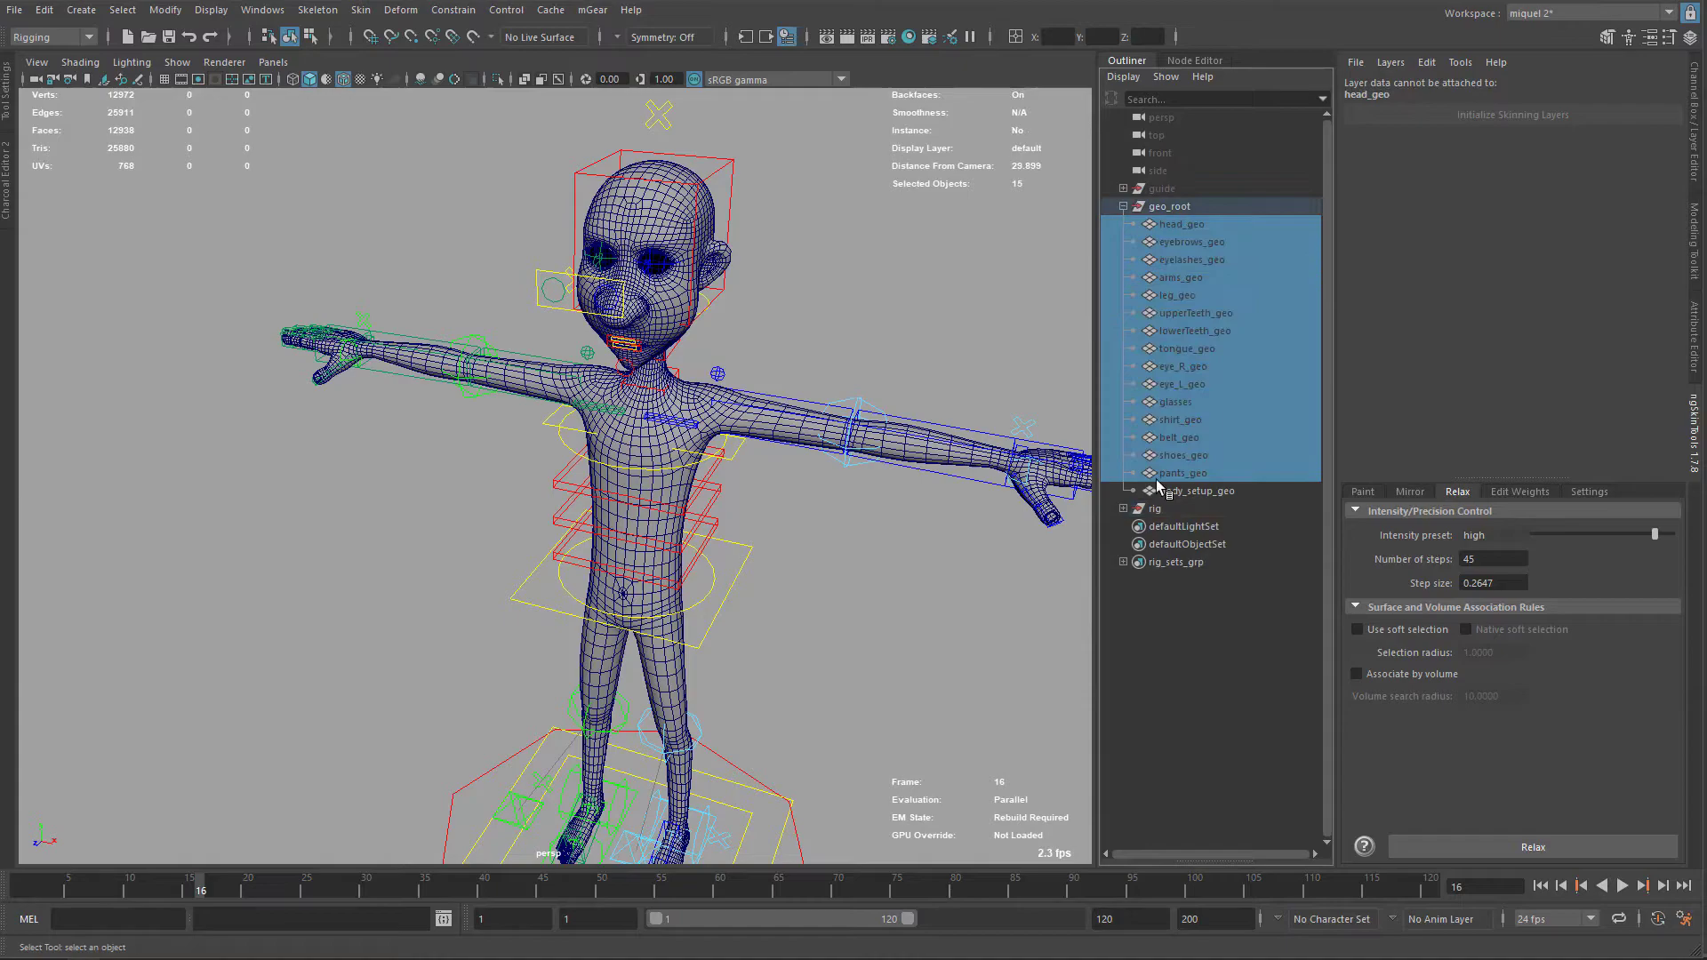
pyautogui.moveTo(814, 400)
pyautogui.keyDown('alt'); pyautogui.mouseDown()
pyautogui.moveTo(759, 350)
pyautogui.moveTo(687, 460)
pyautogui.moveTo(744, 501)
pyautogui.mouseUp(); pyautogui.keyUp('alt')
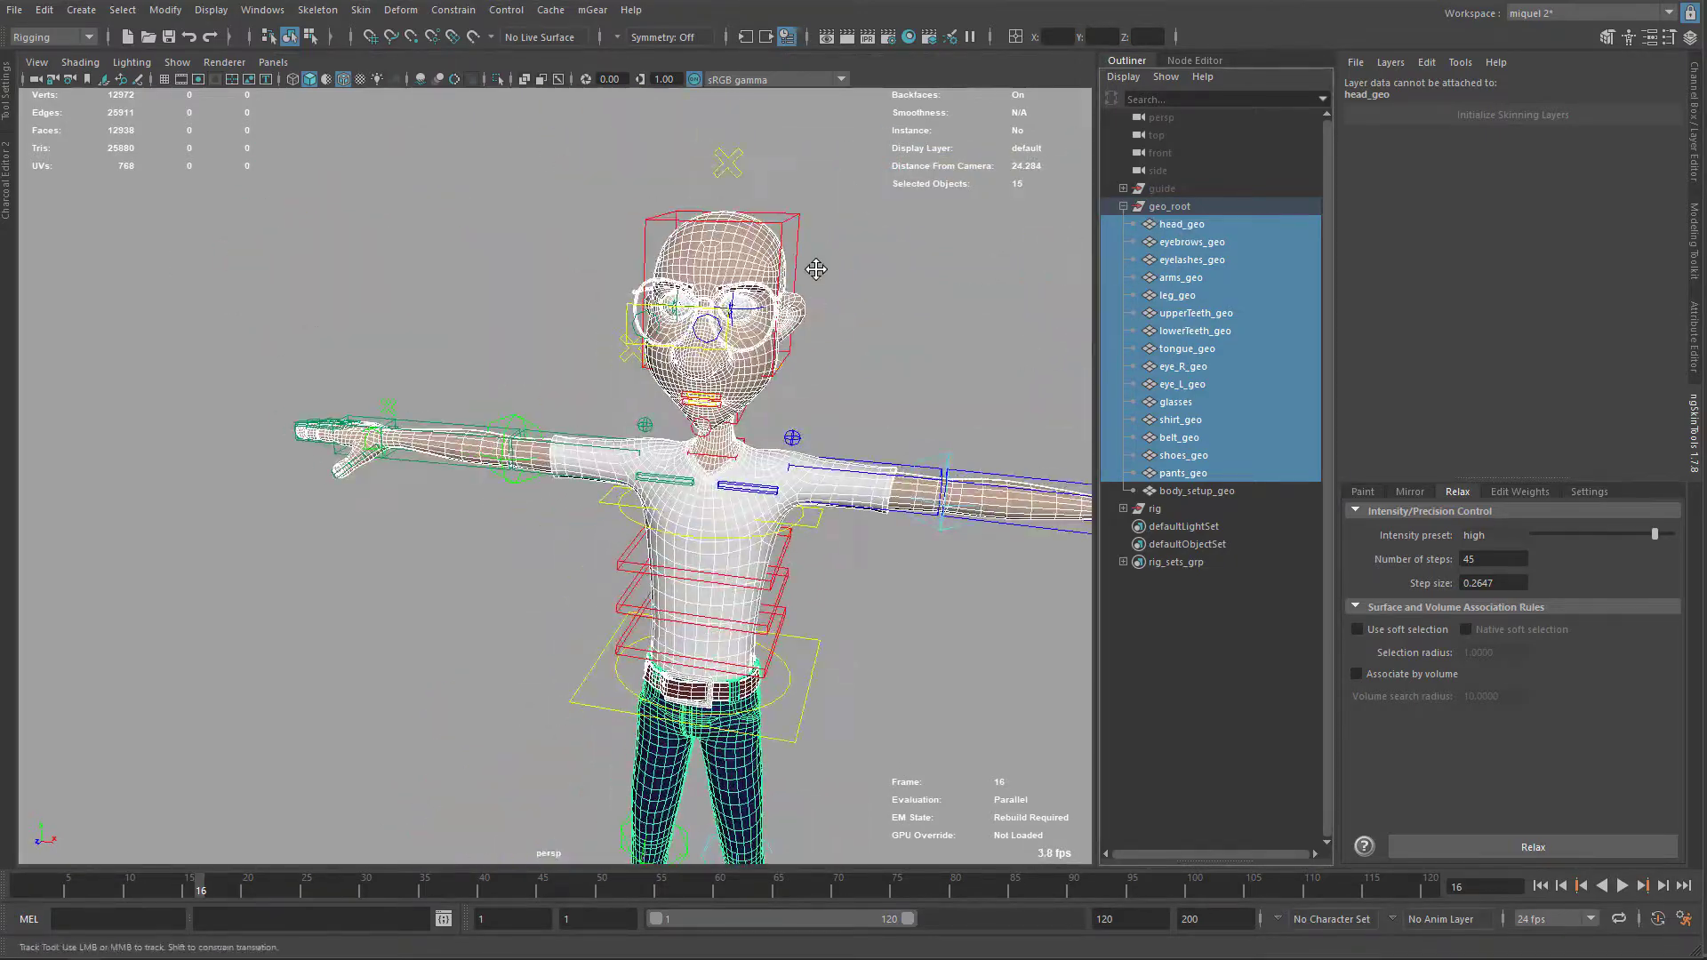
pyautogui.keyDown('alt'); pyautogui.moveTo(745, 502); pyautogui.dragTo(855, 413, button='right'); pyautogui.keyUp('alt')
pyautogui.keyDown('alt'); pyautogui.moveTo(865, 416); pyautogui.dragTo(804, 400); pyautogui.keyUp('alt')
pyautogui.keyDown('alt'); pyautogui.moveTo(804, 399); pyautogui.dragTo(624, 203, button='right'); pyautogui.keyUp('alt')
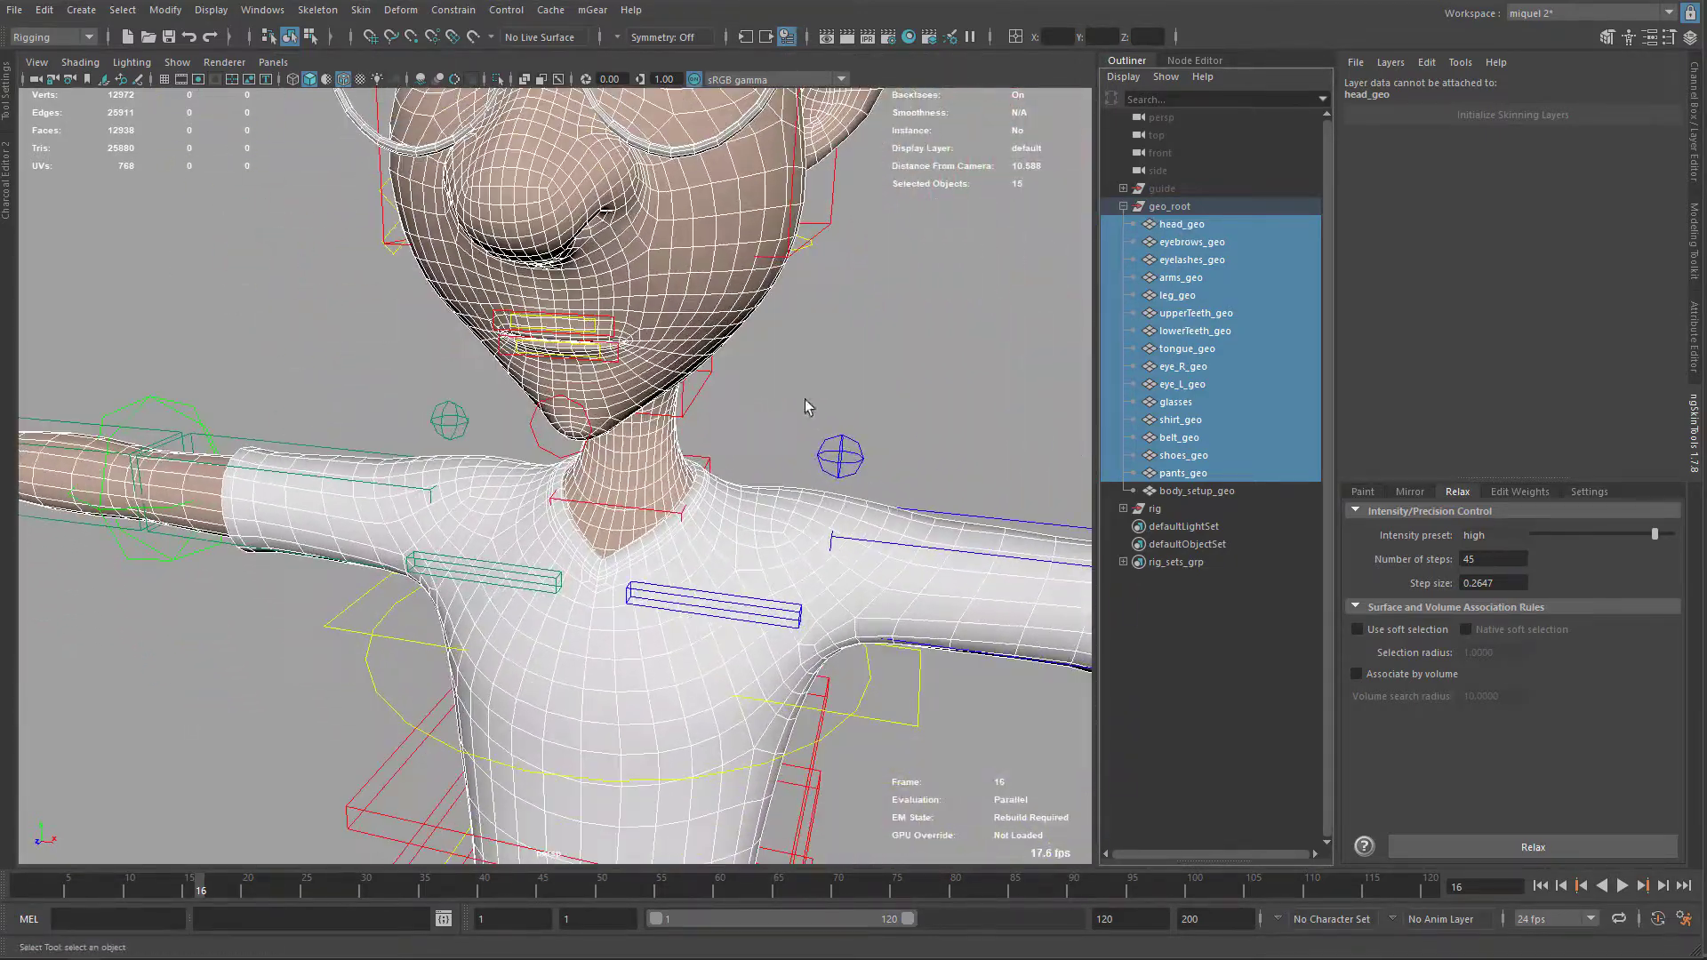
pyautogui.keyDown('alt'); pyautogui.moveTo(625, 203); pyautogui.dragTo(624, 174, button='middle'); pyautogui.keyUp('alt')
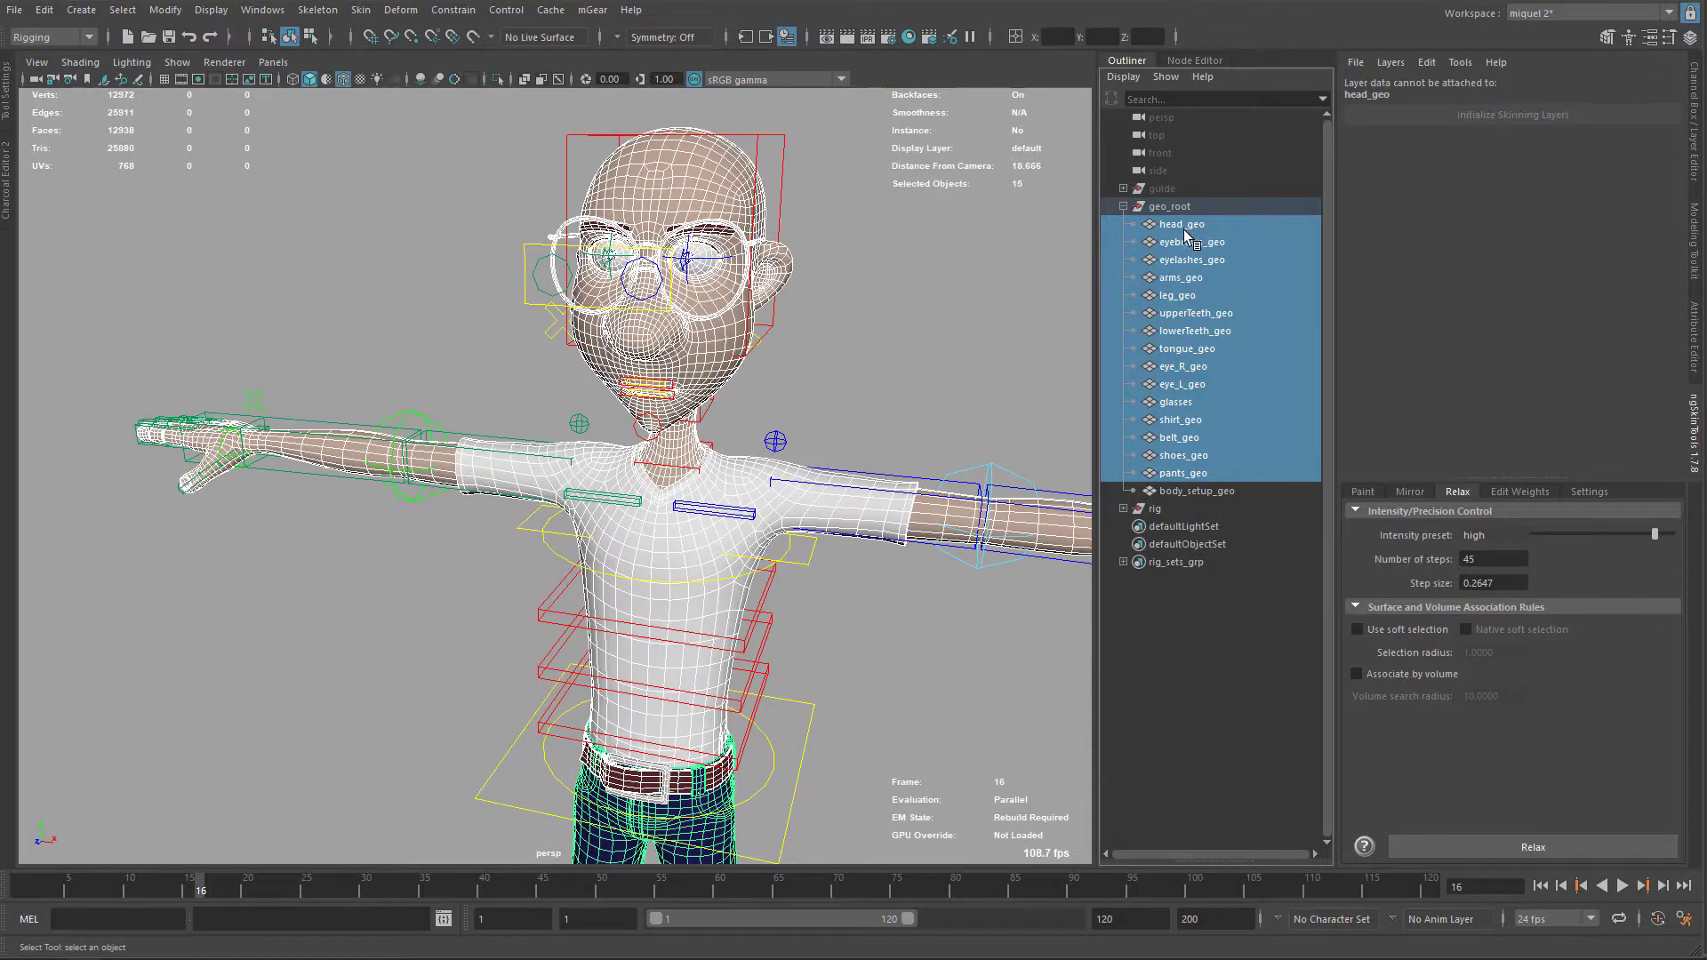
pyautogui.click(1183, 224)
pyautogui.keyDown('shift'); pyautogui.click(1184, 474); pyautogui.keyUp('shift')
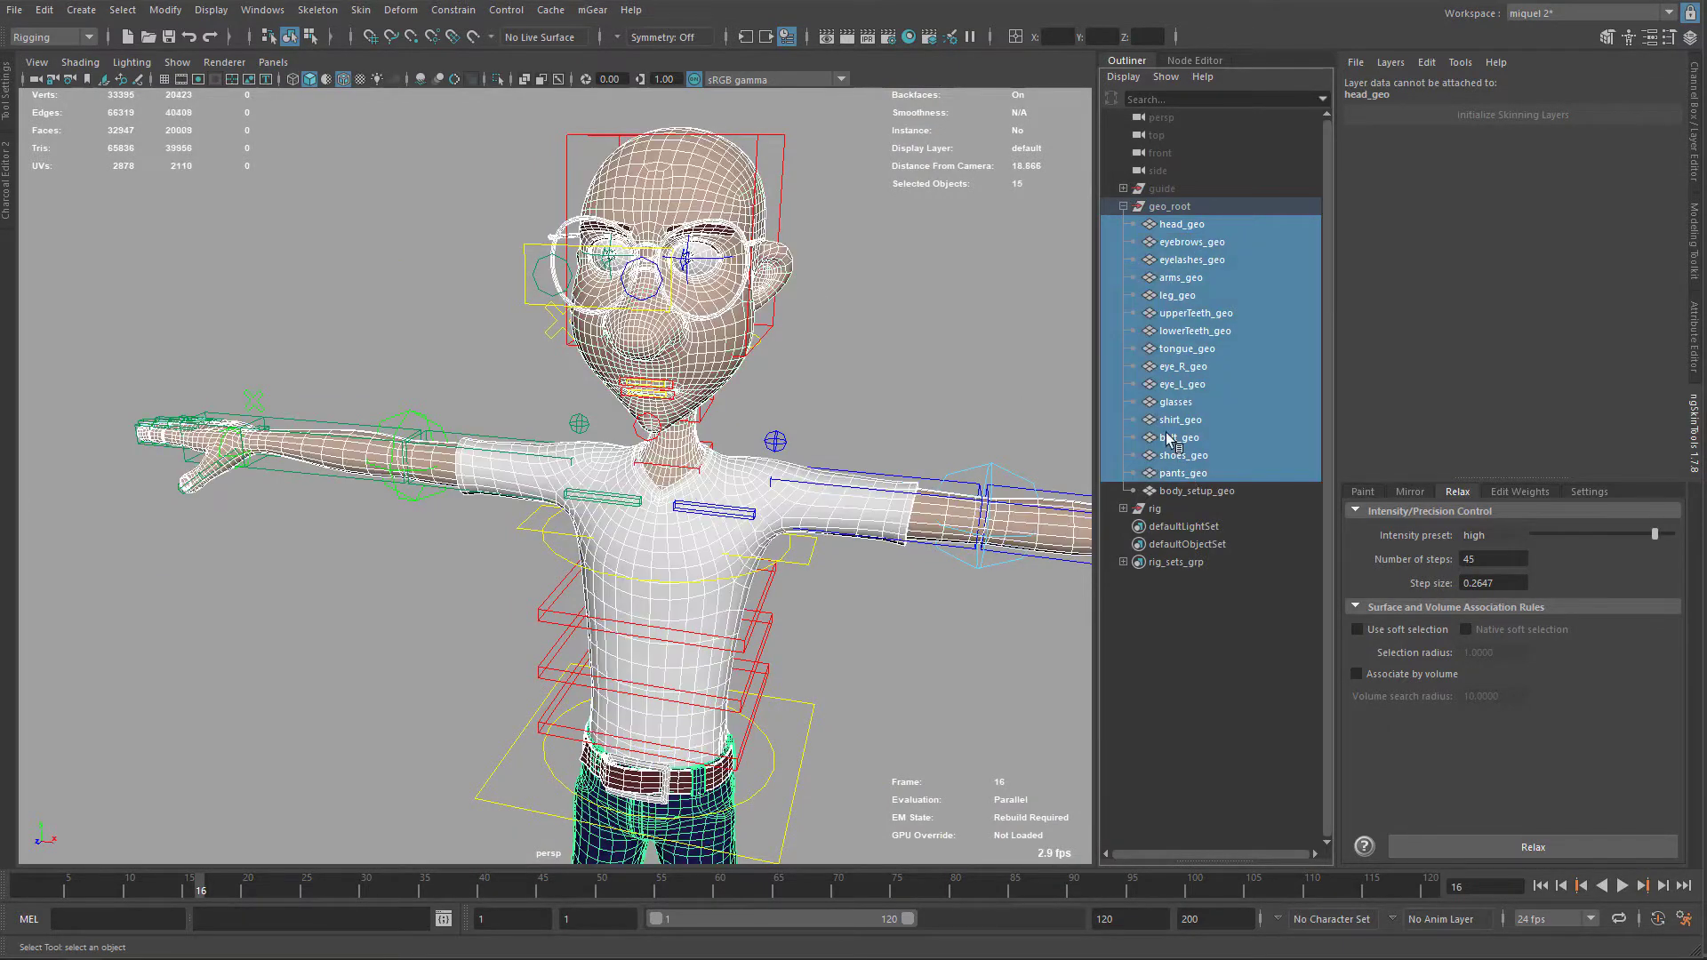
# Step: In wireframe, remove the glasses, both eyes, teeth and tongue from the selection
pyautogui.keyDown('alt'); pyautogui.moveTo(650, 302); pyautogui.dragTo(730, 427, button='middle'); pyautogui.keyUp('alt')
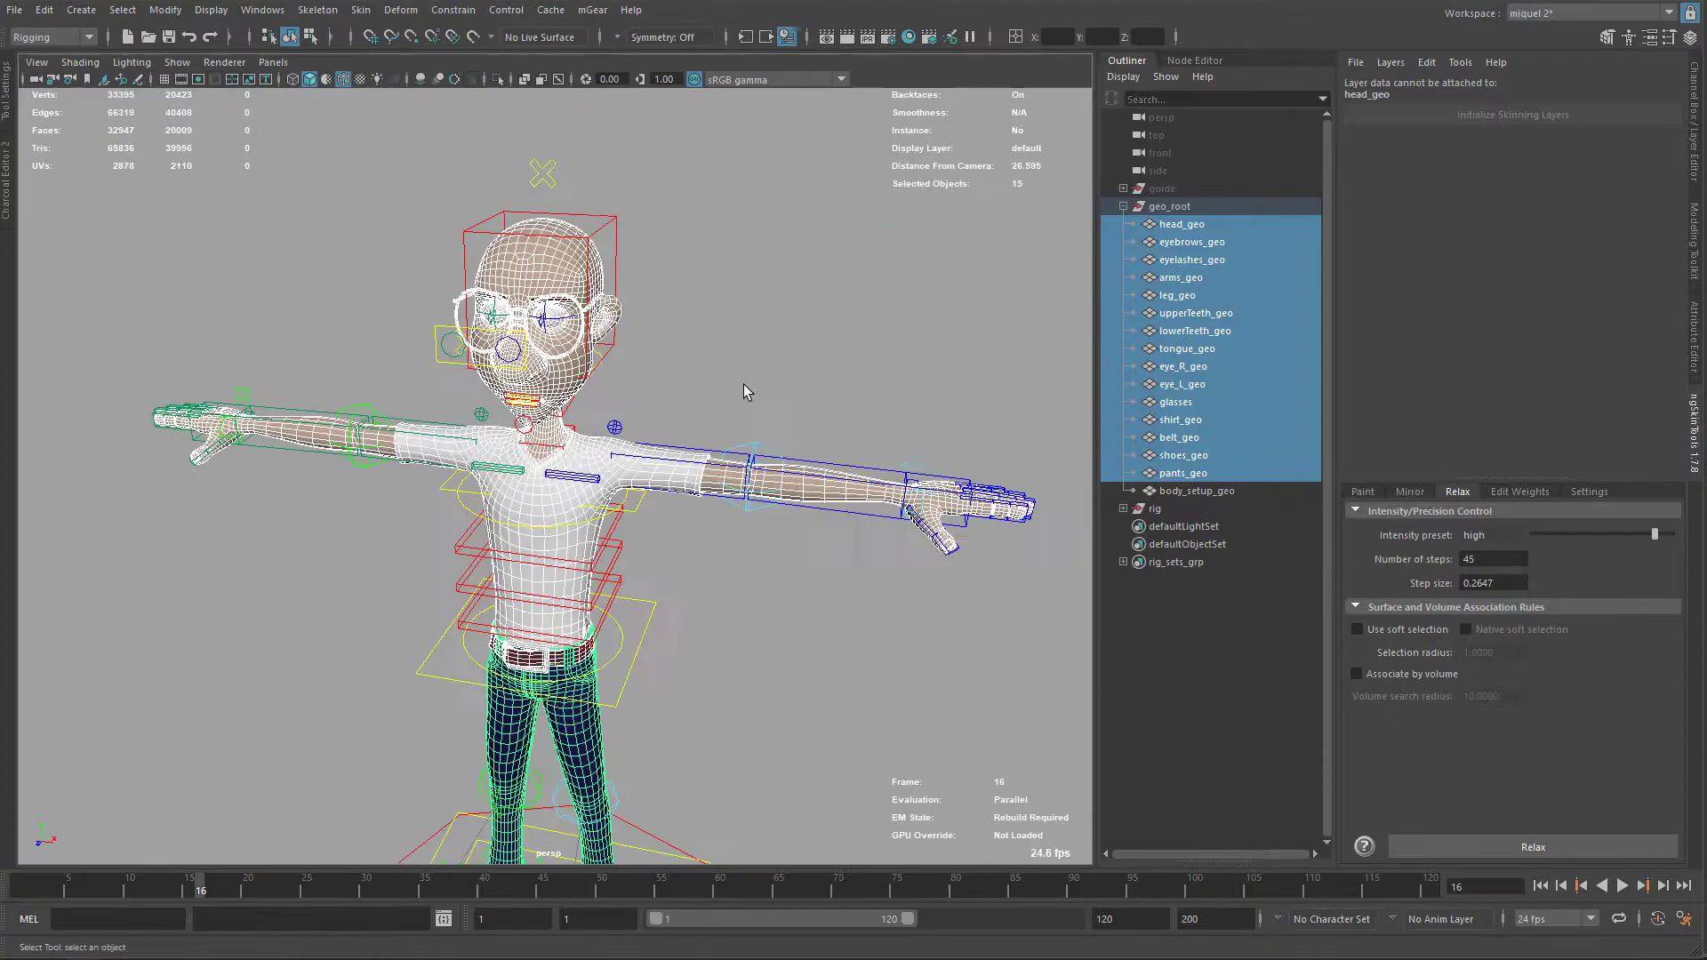
pyautogui.moveTo(742, 384)
pyautogui.keyDown('alt'); pyautogui.mouseDown(button='right')
pyautogui.moveTo(564, 307)
pyautogui.moveTo(619, 399)
pyautogui.mouseUp(button='right'); pyautogui.keyUp('alt')
pyautogui.moveTo(620, 398)
pyautogui.keyDown('alt'); pyautogui.mouseDown()
pyautogui.moveTo(788, 427)
pyautogui.moveTo(824, 461)
pyautogui.moveTo(819, 434)
pyautogui.mouseUp(); pyautogui.keyUp('alt')
pyautogui.keyDown('alt'); pyautogui.moveTo(819, 433); pyautogui.dragTo(717, 394, button='right'); pyautogui.keyUp('alt')
pyautogui.press('4')
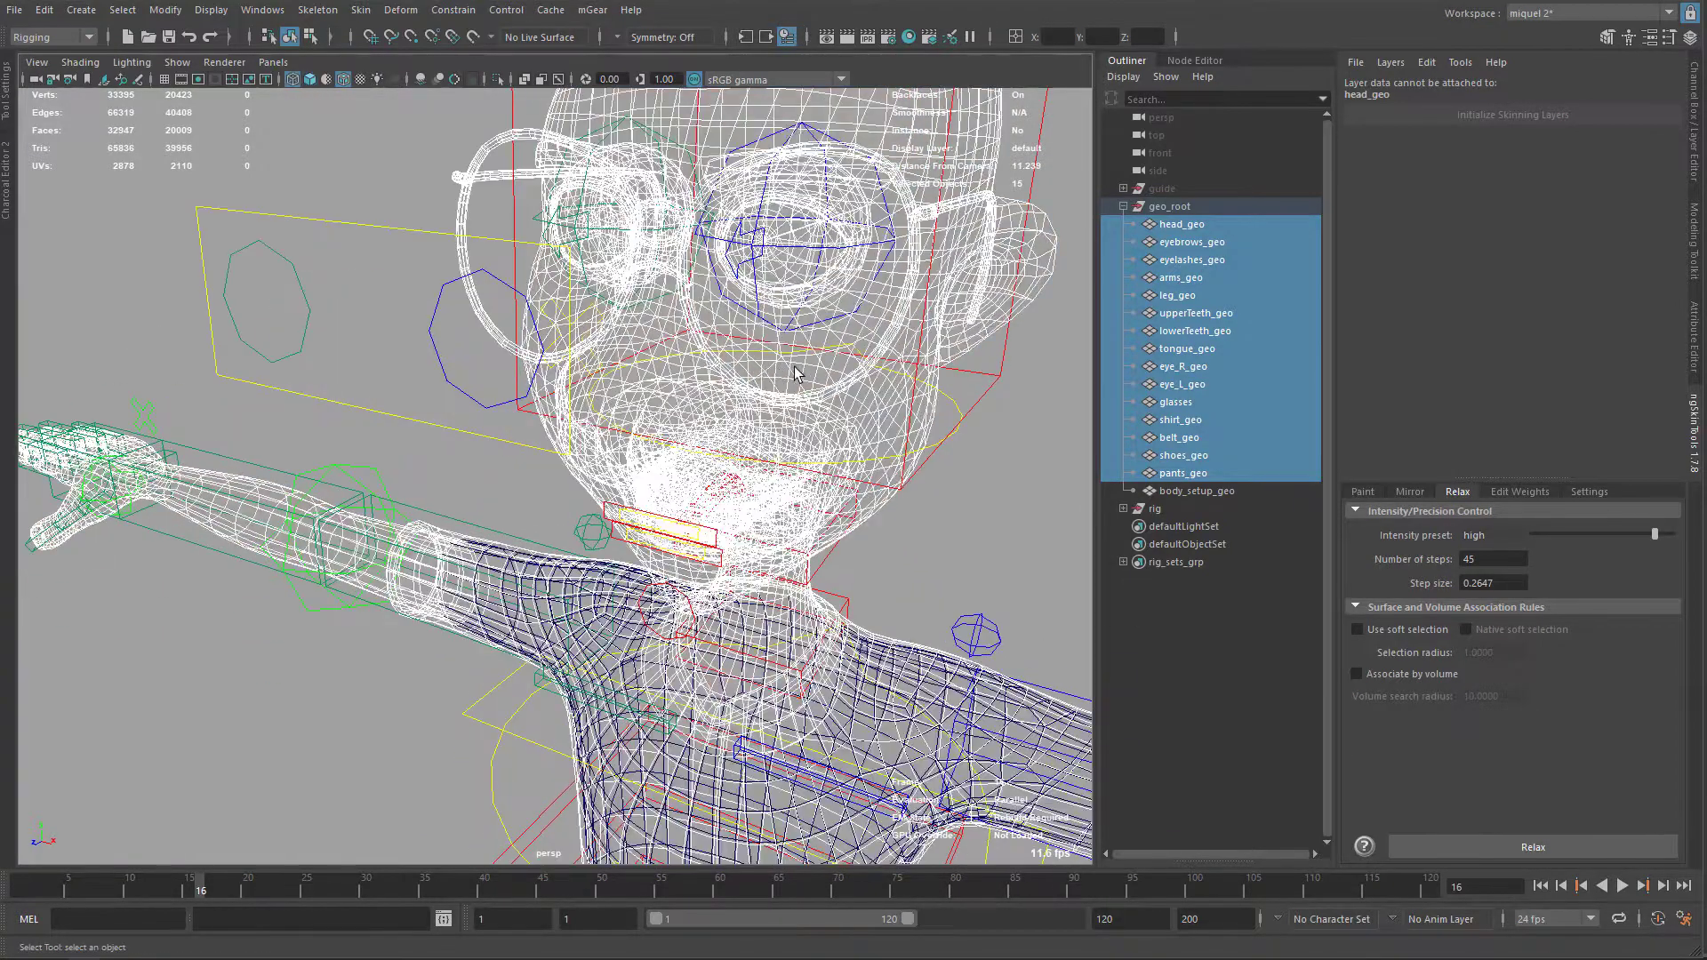
pyautogui.keyDown('ctrl'); pyautogui.click(984, 218); pyautogui.keyUp('ctrl')
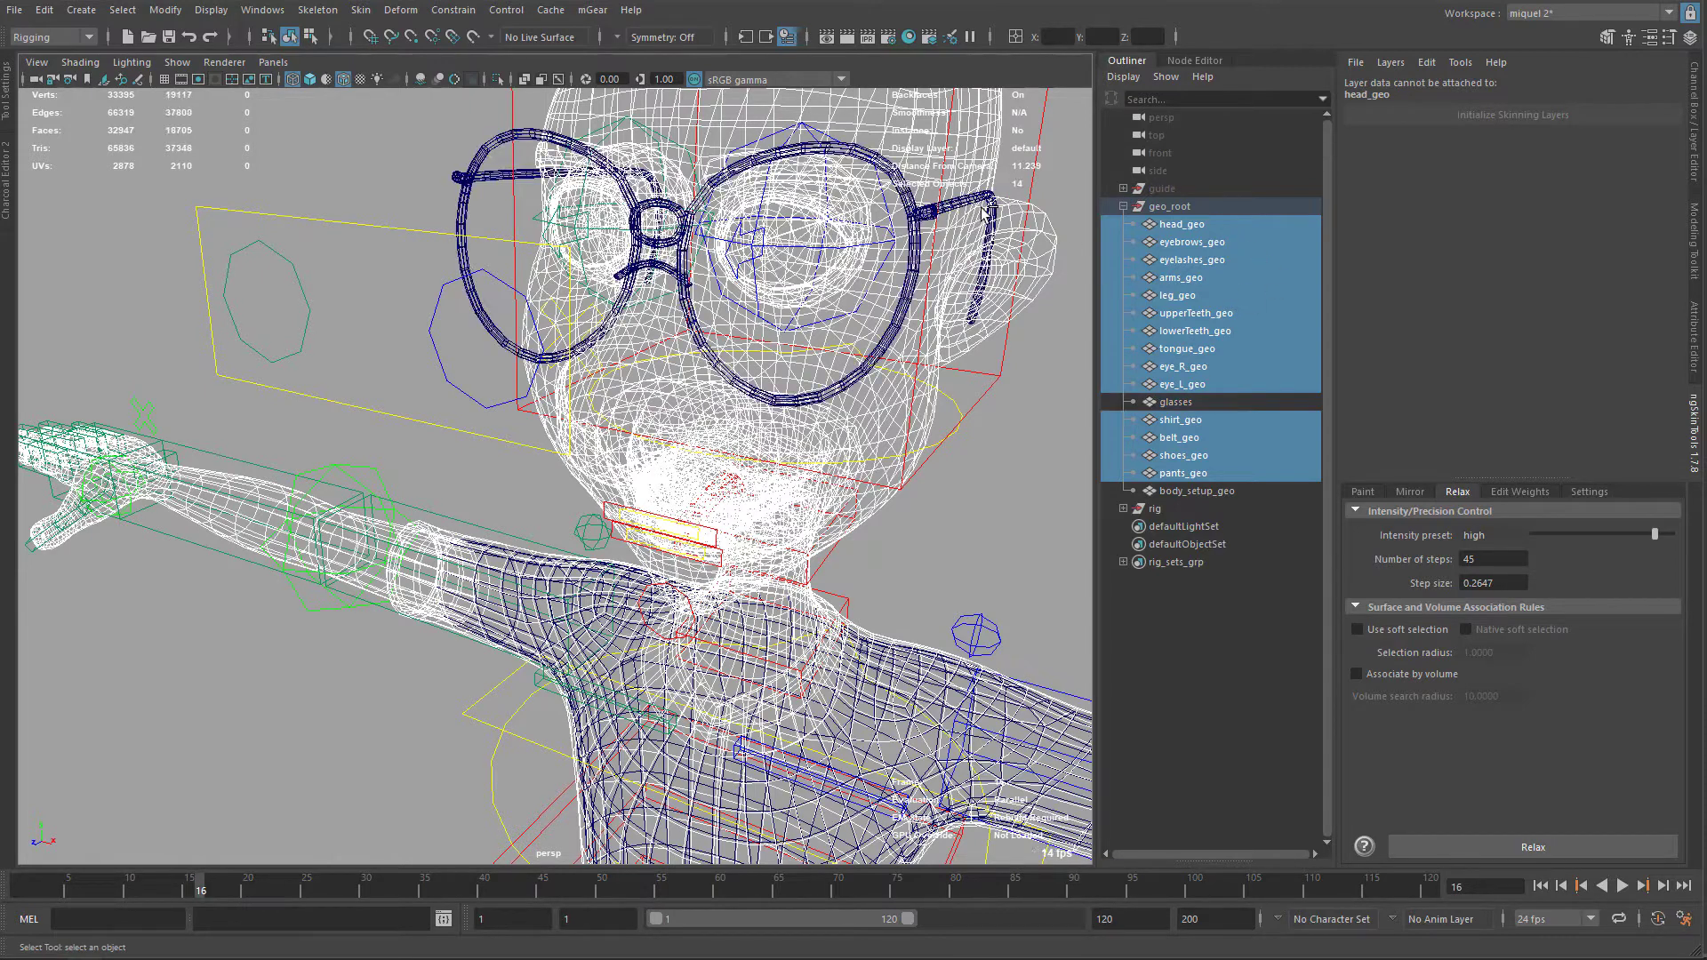
pyautogui.keyDown('ctrl'); pyautogui.click(798, 261); pyautogui.keyUp('ctrl')
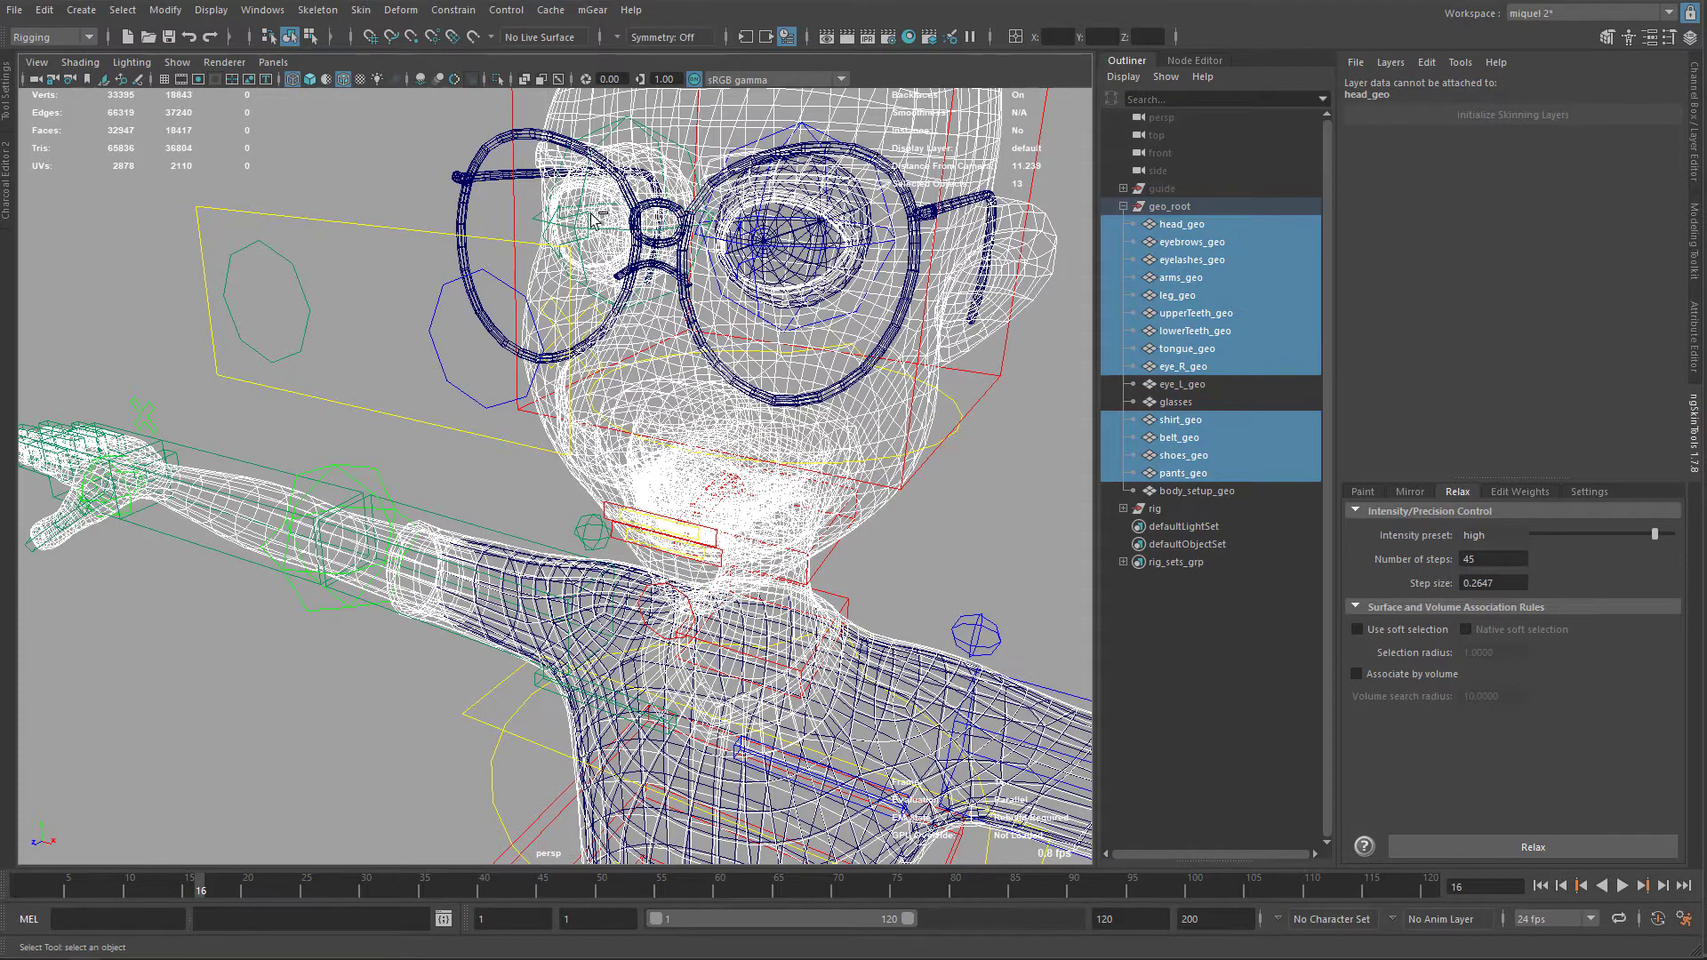
pyautogui.keyDown('ctrl'); pyautogui.click(600, 247); pyautogui.keyUp('ctrl')
pyautogui.keyDown('alt'); pyautogui.moveTo(600, 467); pyautogui.dragTo(728, 281, button='middle'); pyautogui.keyUp('alt')
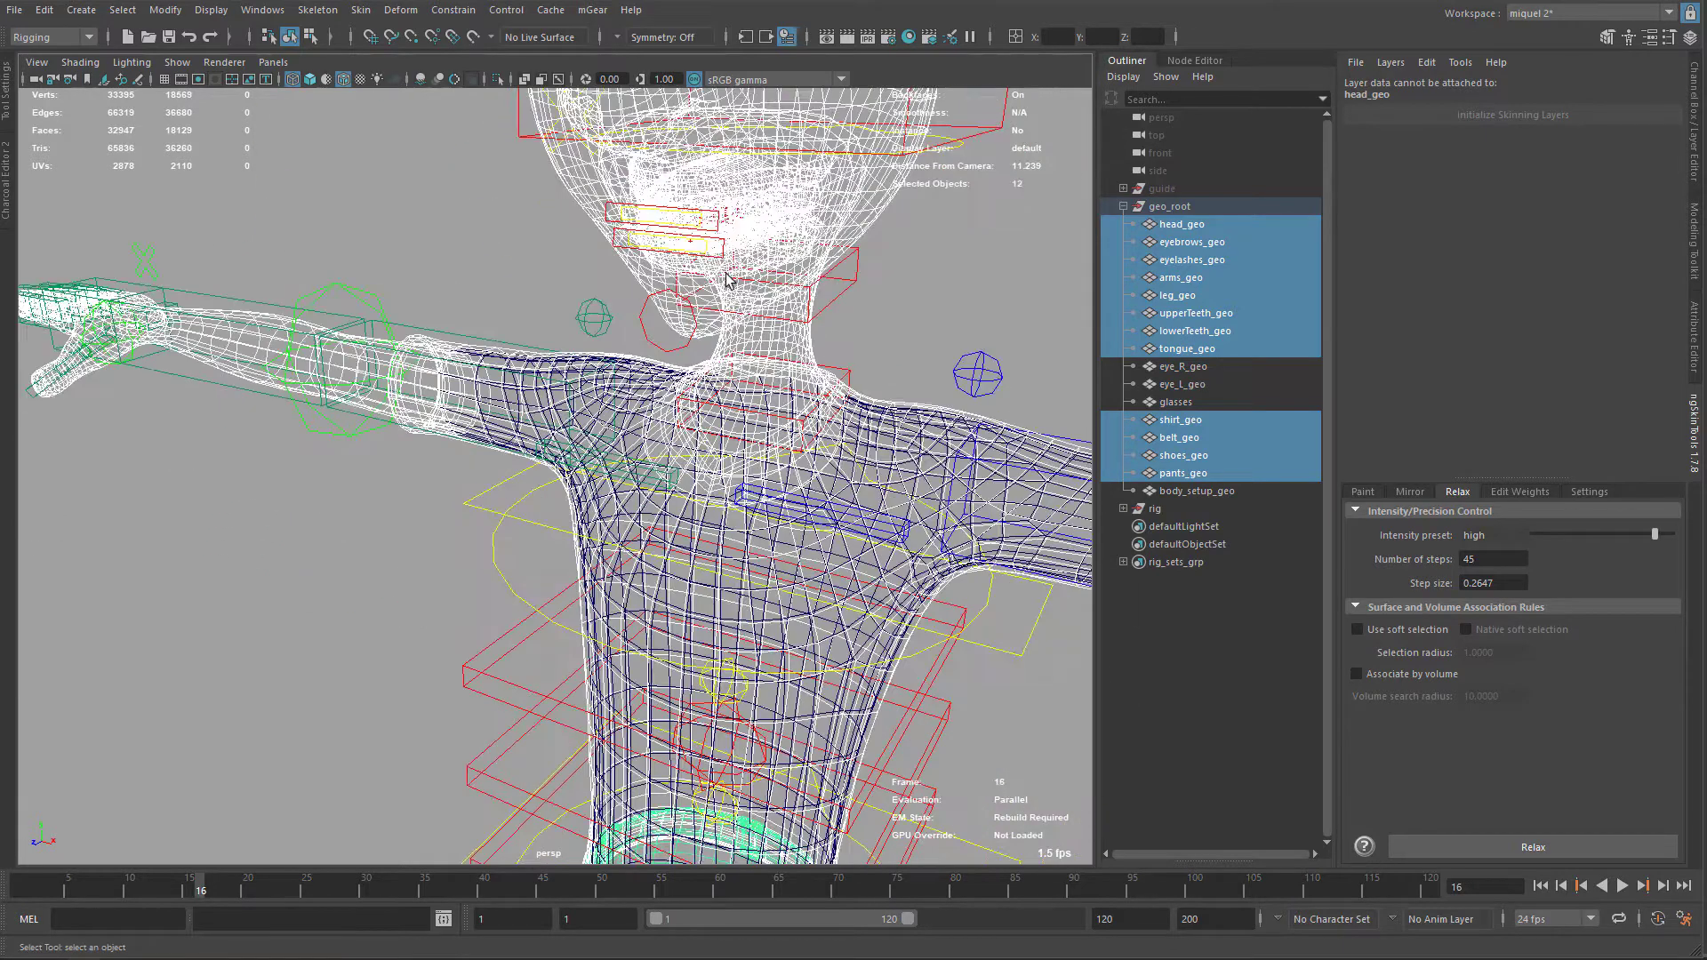
pyautogui.keyDown('ctrl'); pyautogui.click(1200, 313); pyautogui.keyUp('ctrl')
pyautogui.keyDown('ctrl'); pyautogui.click(1197, 349); pyautogui.keyUp('ctrl')
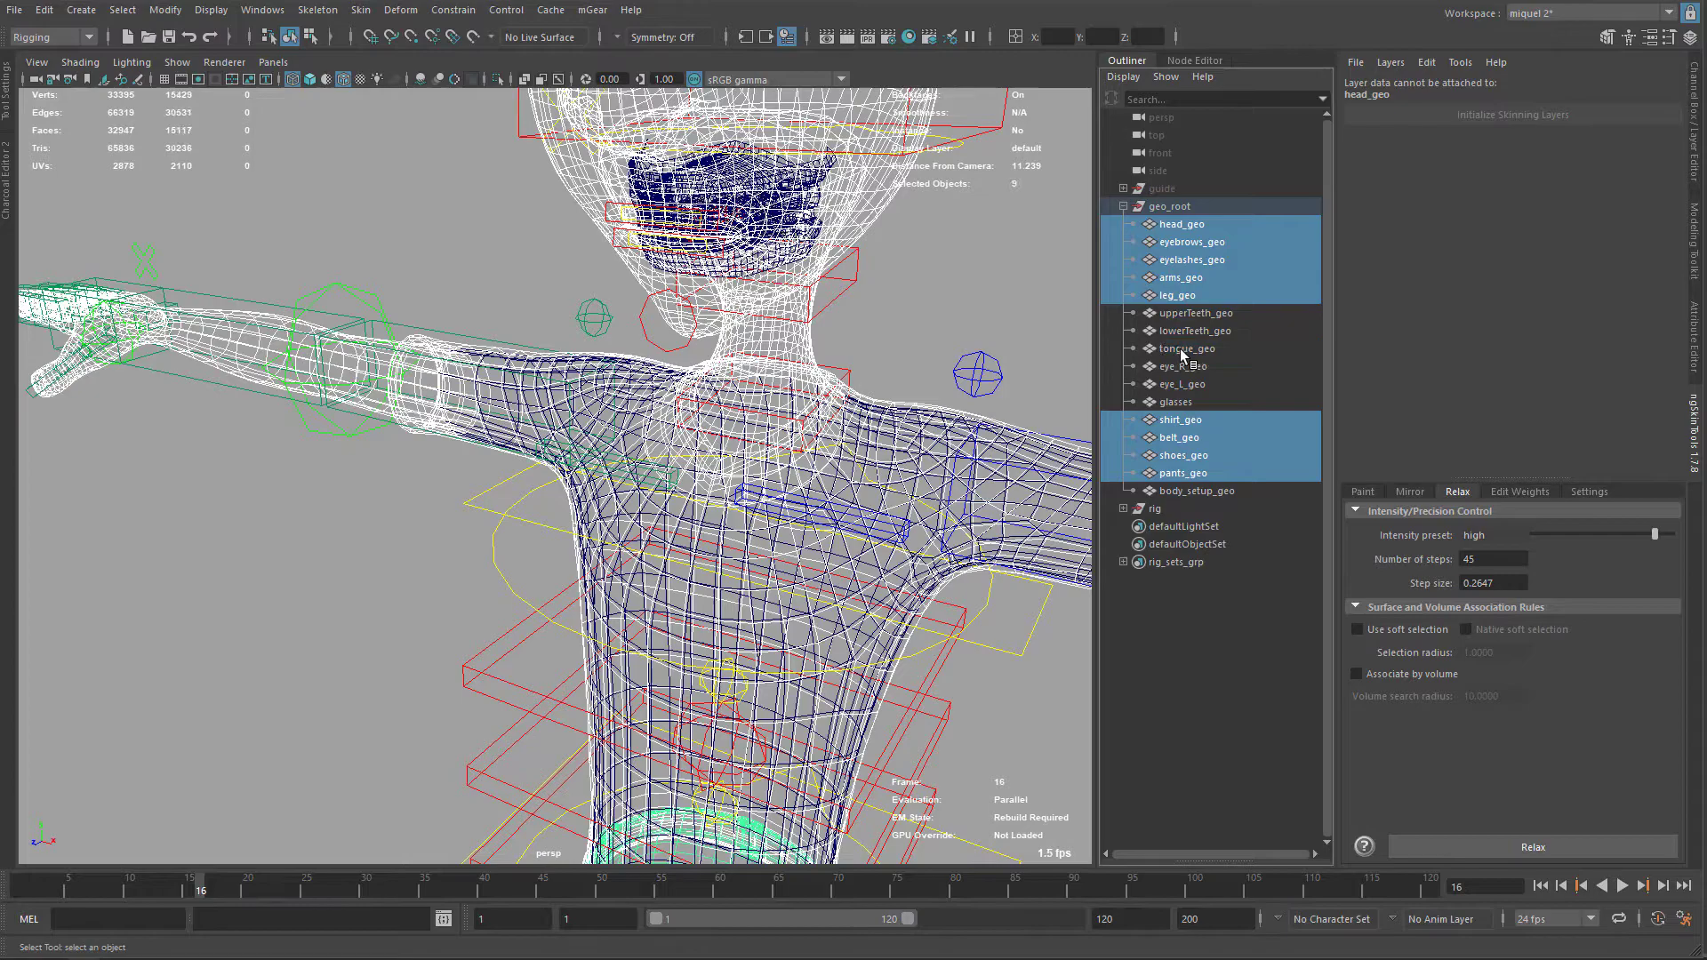
# Step: Return to shaded display and frame the whole character from the front
pyautogui.keyDown('alt'); pyautogui.moveTo(911, 449); pyautogui.dragTo(861, 344); pyautogui.keyUp('alt')
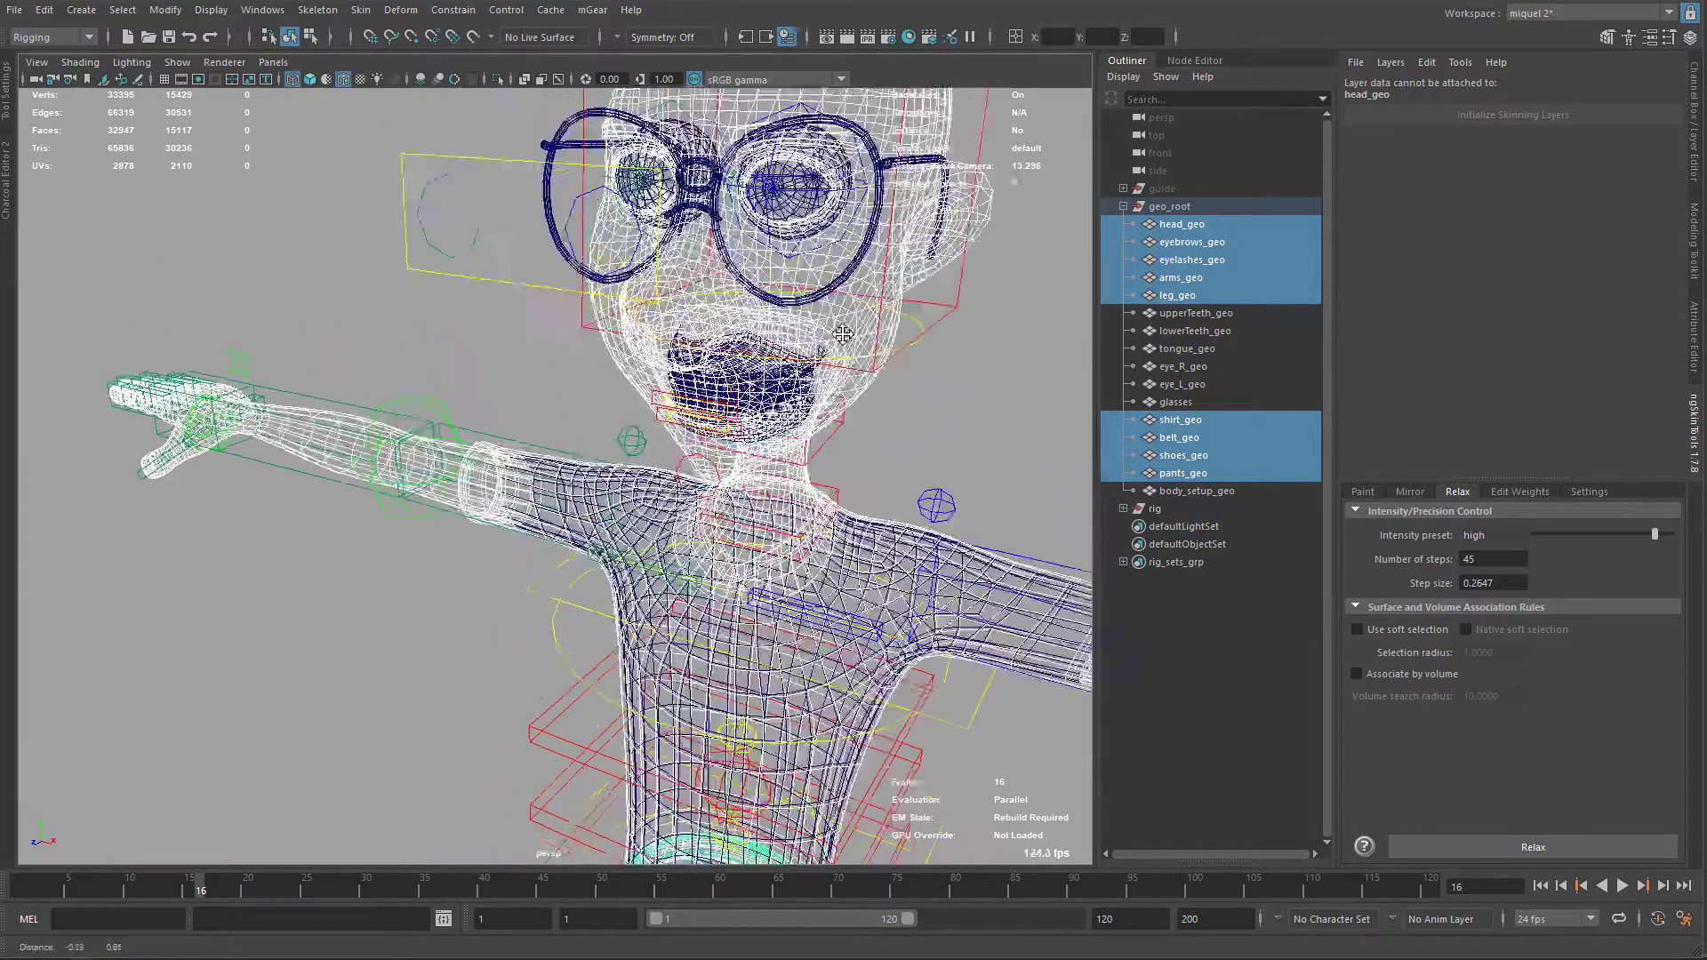
pyautogui.press('5')
pyautogui.keyDown('alt'); pyautogui.moveTo(731, 250); pyautogui.dragTo(748, 341); pyautogui.keyUp('alt')
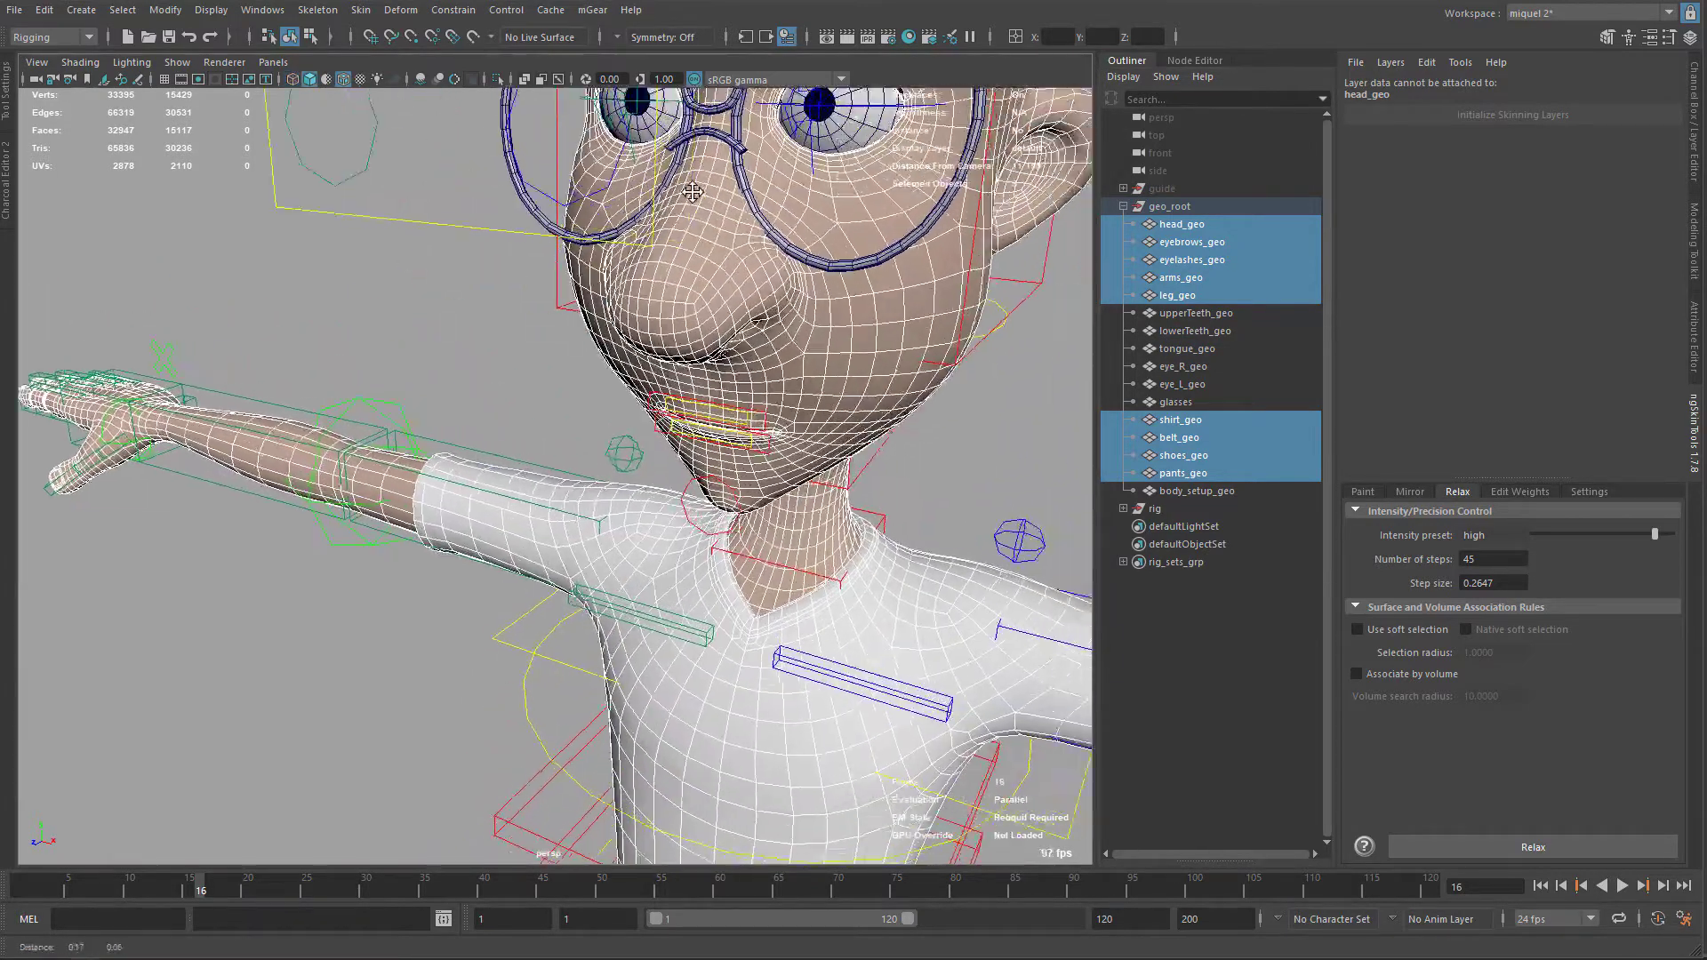
pyautogui.keyDown('alt'); pyautogui.moveTo(747, 341); pyautogui.dragTo(667, 306, button='right'); pyautogui.keyUp('alt')
pyautogui.keyDown('alt'); pyautogui.moveTo(747, 341); pyautogui.dragTo(830, 343, button='middle'); pyautogui.keyUp('alt')
pyautogui.moveTo(830, 342)
pyautogui.keyDown('alt'); pyautogui.mouseDown()
pyautogui.moveTo(779, 315)
pyautogui.moveTo(828, 400)
pyautogui.mouseUp(); pyautogui.keyUp('alt')
pyautogui.keyDown('alt'); pyautogui.moveTo(827, 400); pyautogui.dragTo(854, 440, button='right'); pyautogui.keyUp('alt')
pyautogui.keyDown('alt'); pyautogui.moveTo(854, 441); pyautogui.dragTo(875, 465); pyautogui.keyUp('alt')
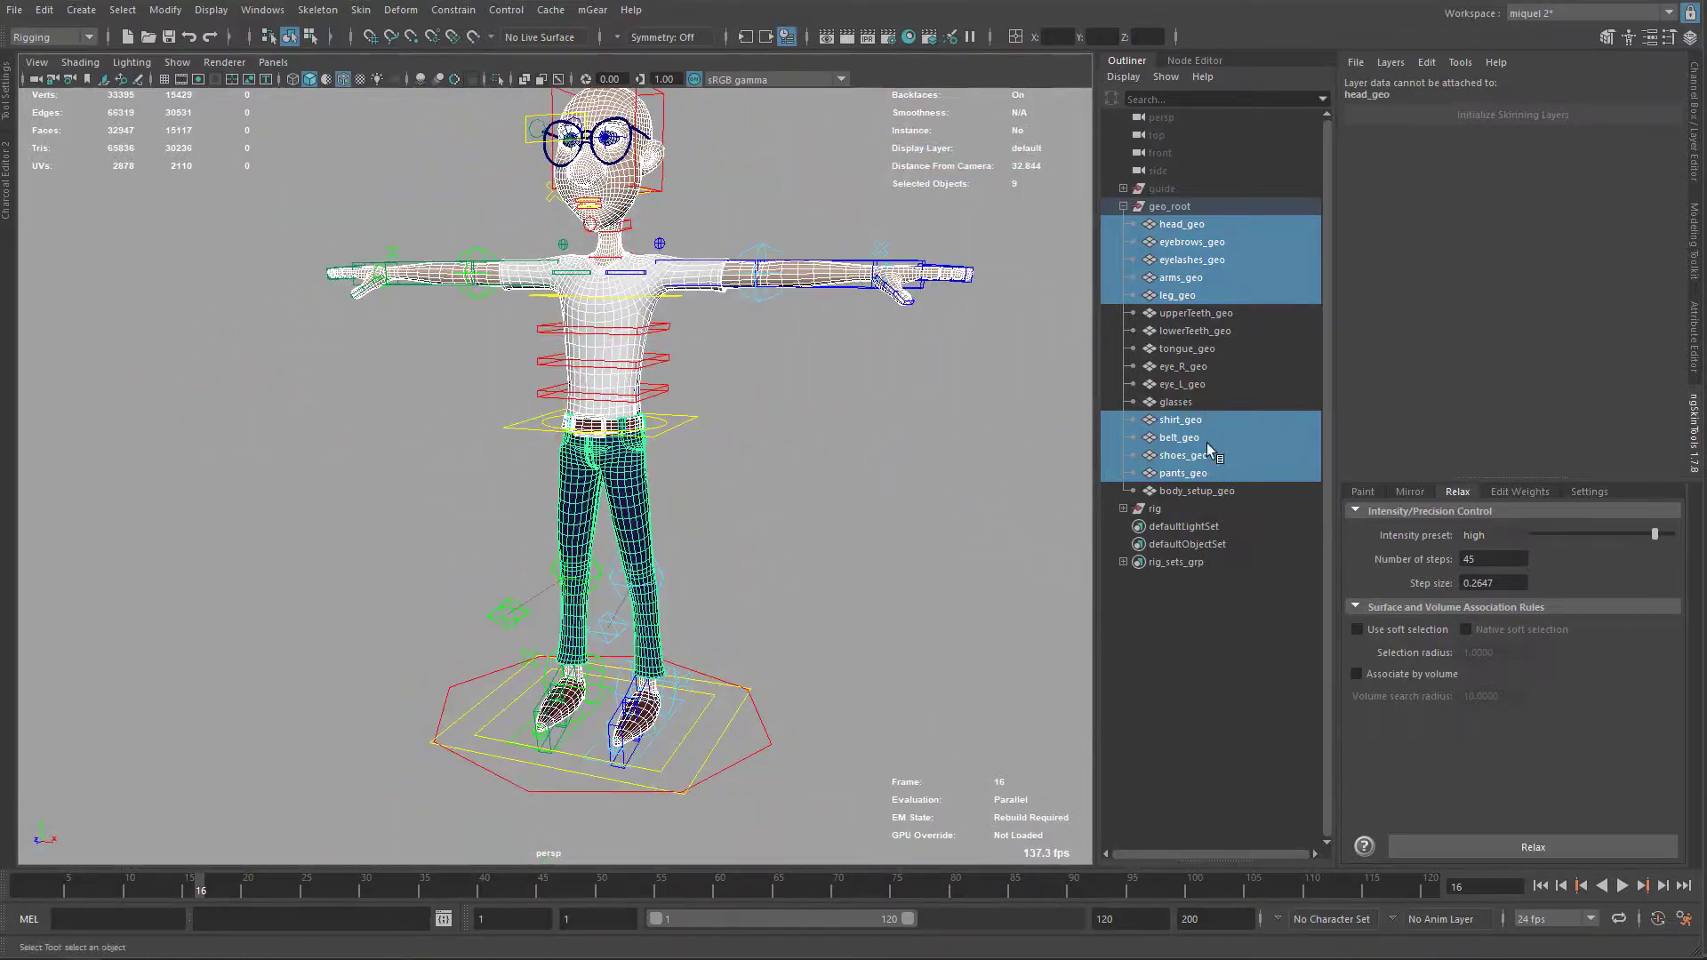
# Step: Add body_setup_geo last and run mGear Skinning > Copy Skin onto the selected meshes
pyautogui.keyDown('ctrl'); pyautogui.click(1187, 492); pyautogui.keyUp('ctrl')
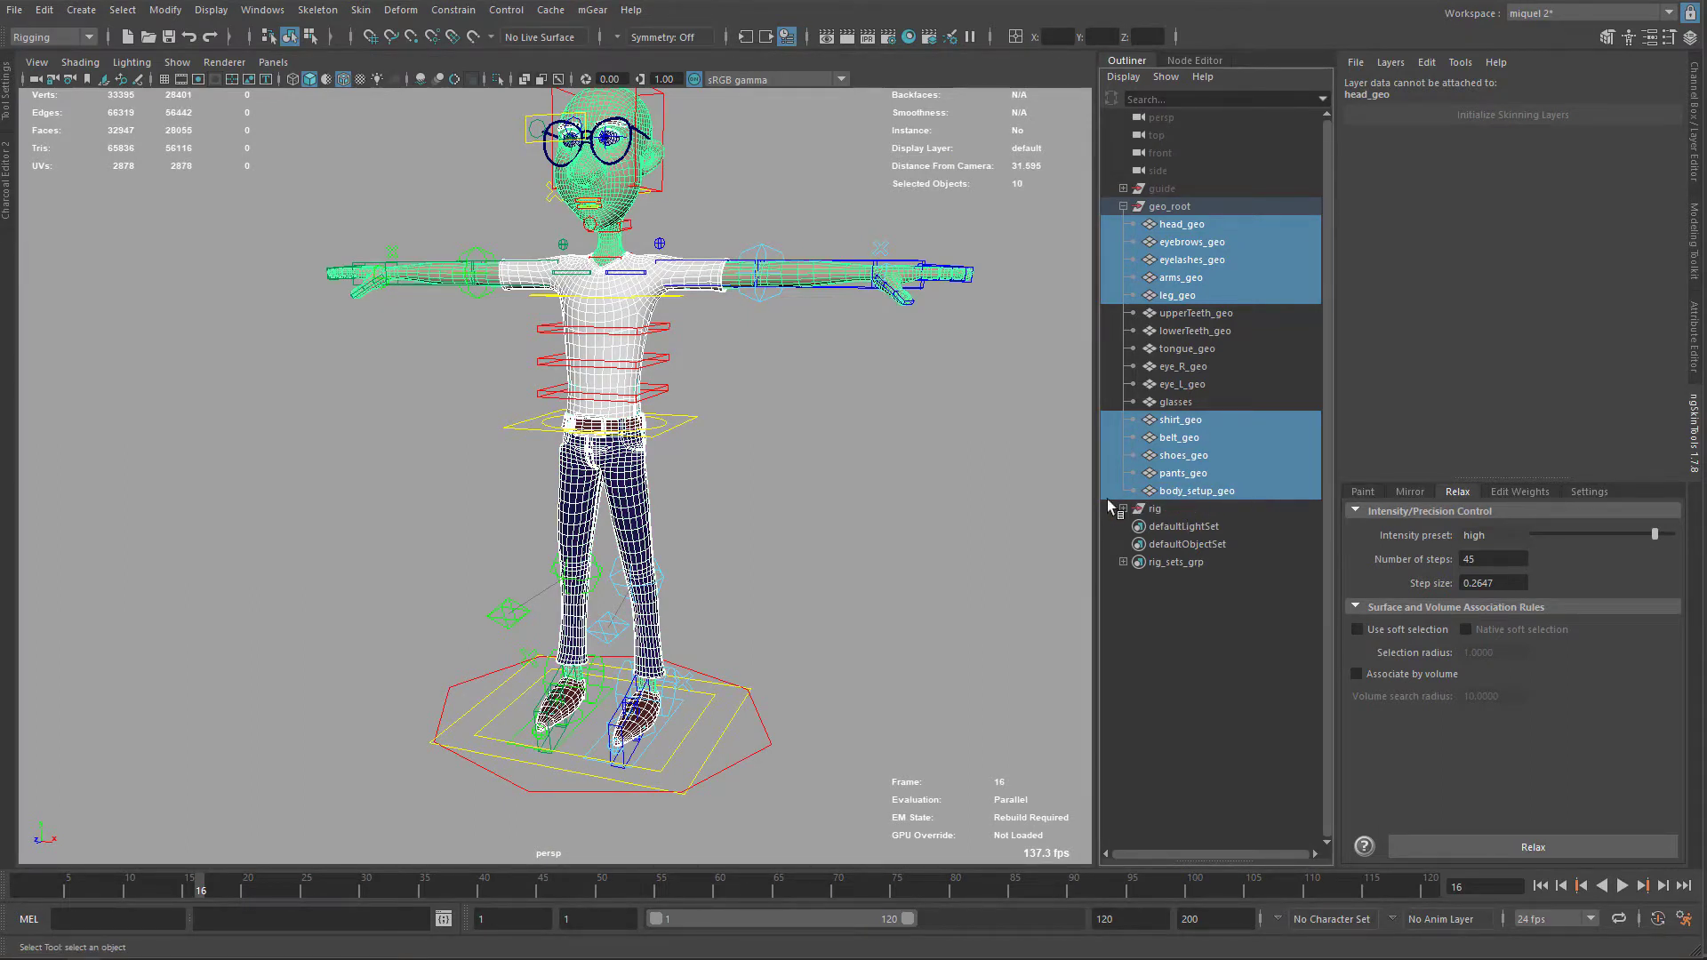
pyautogui.click(595, 11)
pyautogui.moveTo(617, 104)
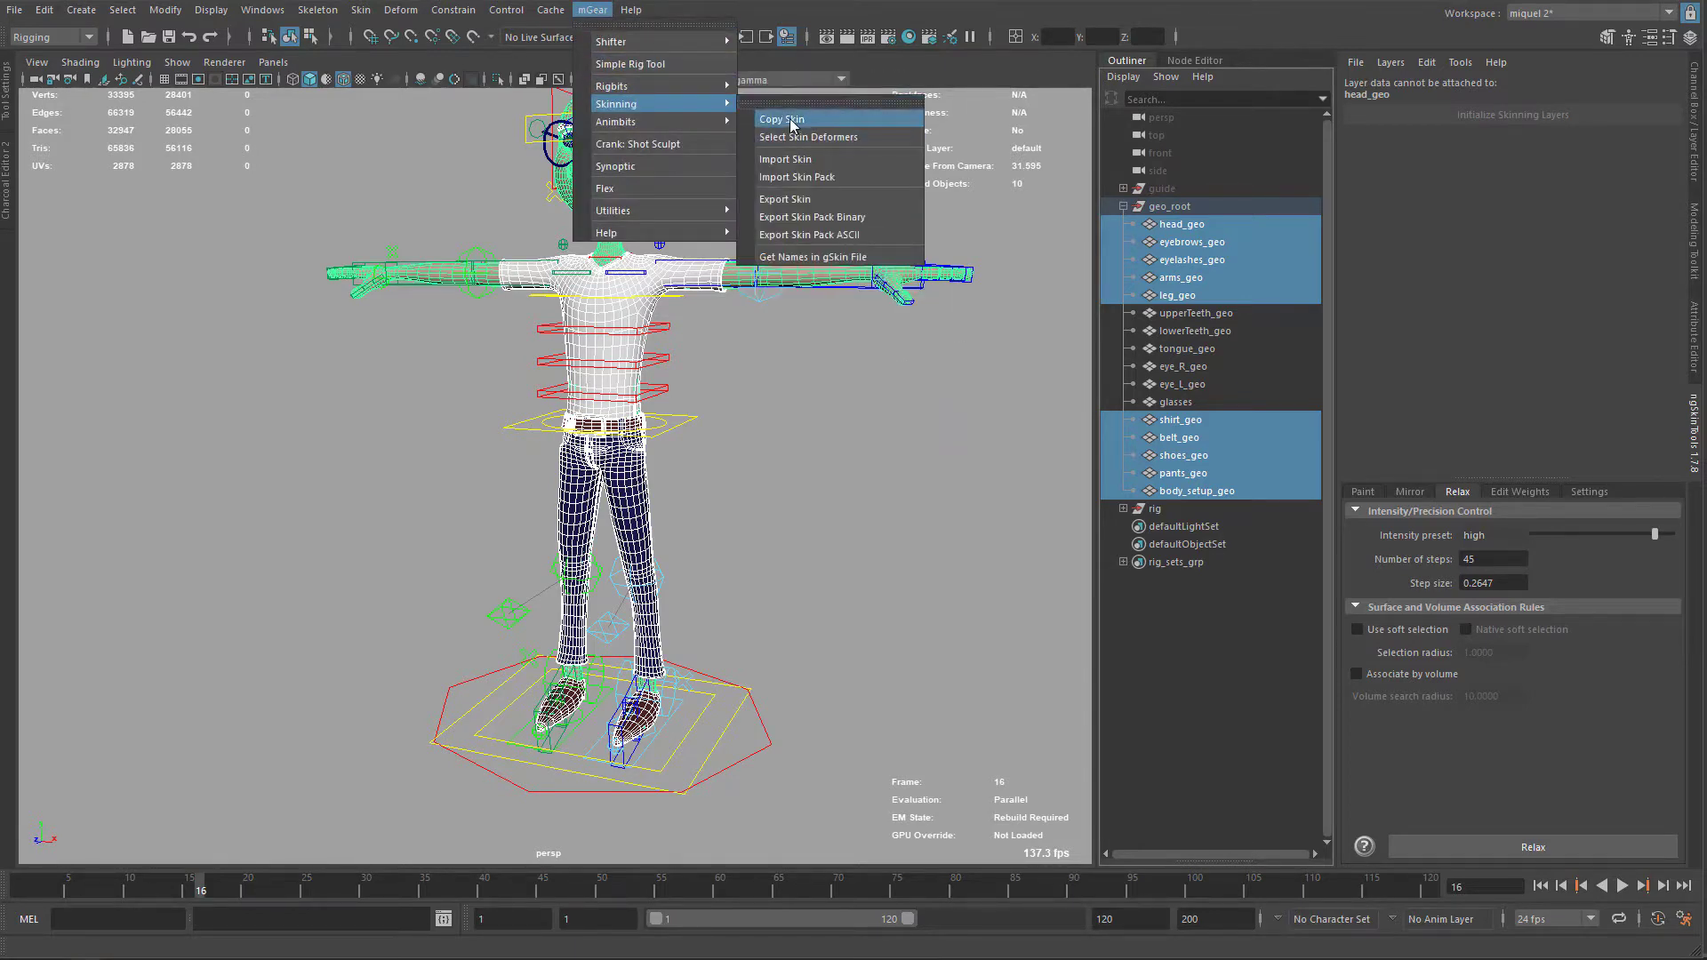
pyautogui.click(792, 120)
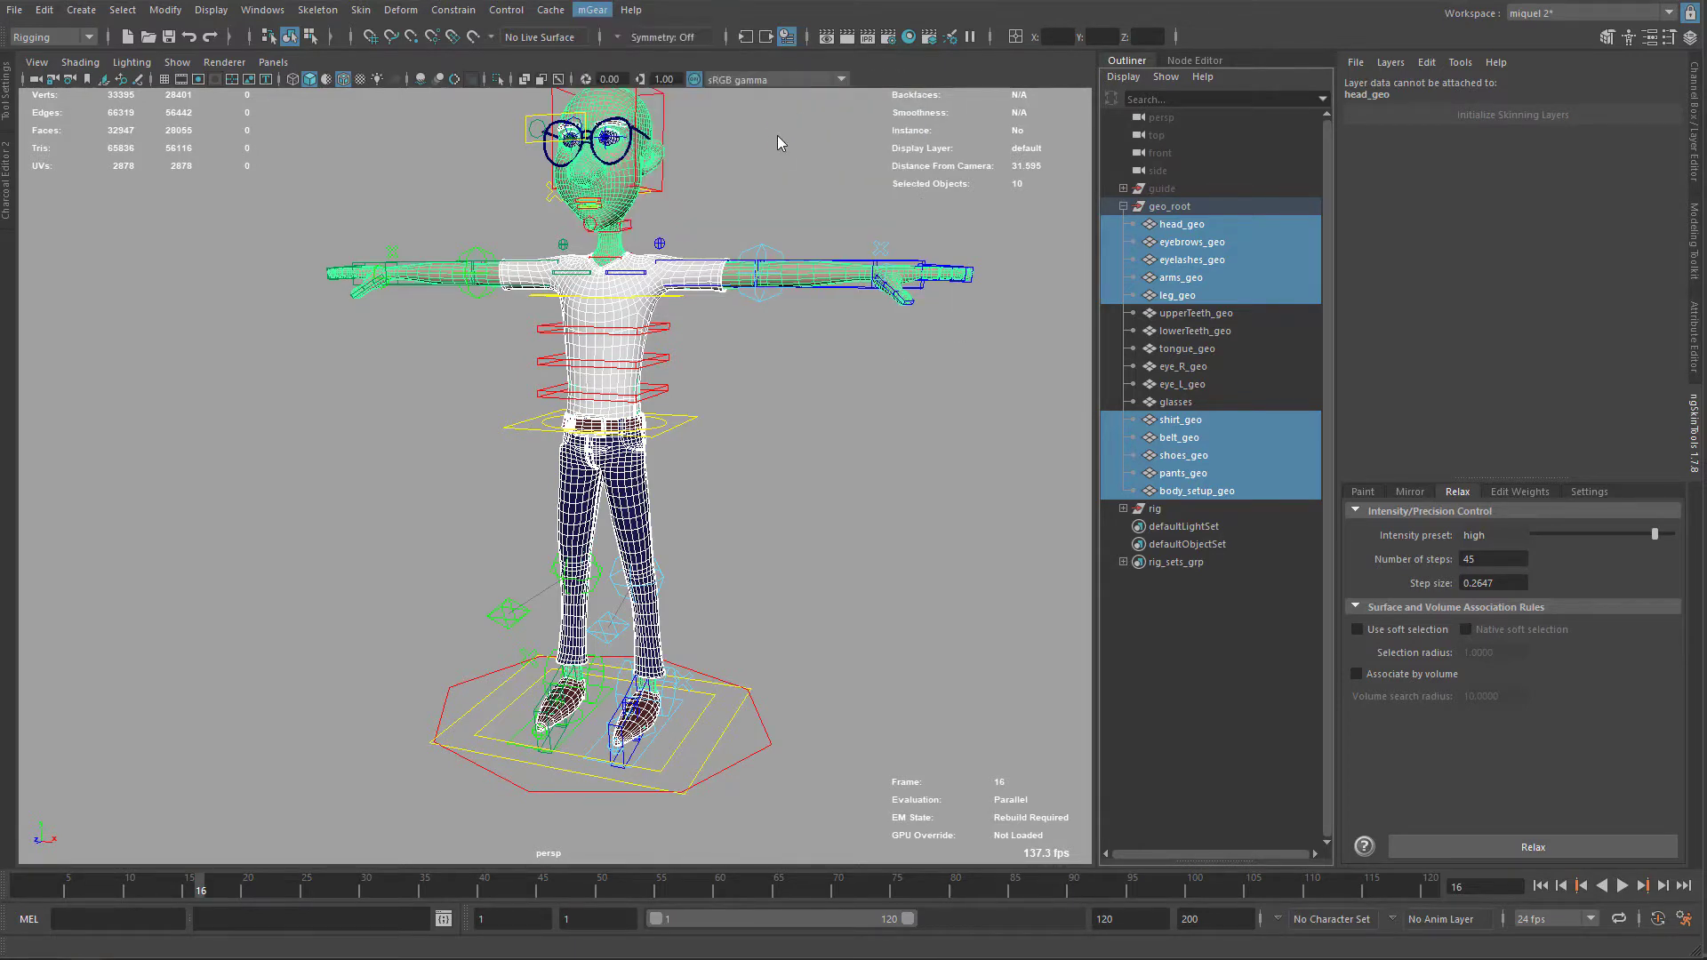
# Step: Lift the foot and bend the knee to test the leg deformation, then undo the pose
pyautogui.keyDown('alt'); pyautogui.moveTo(706, 318); pyautogui.dragTo(730, 403); pyautogui.keyUp('alt')
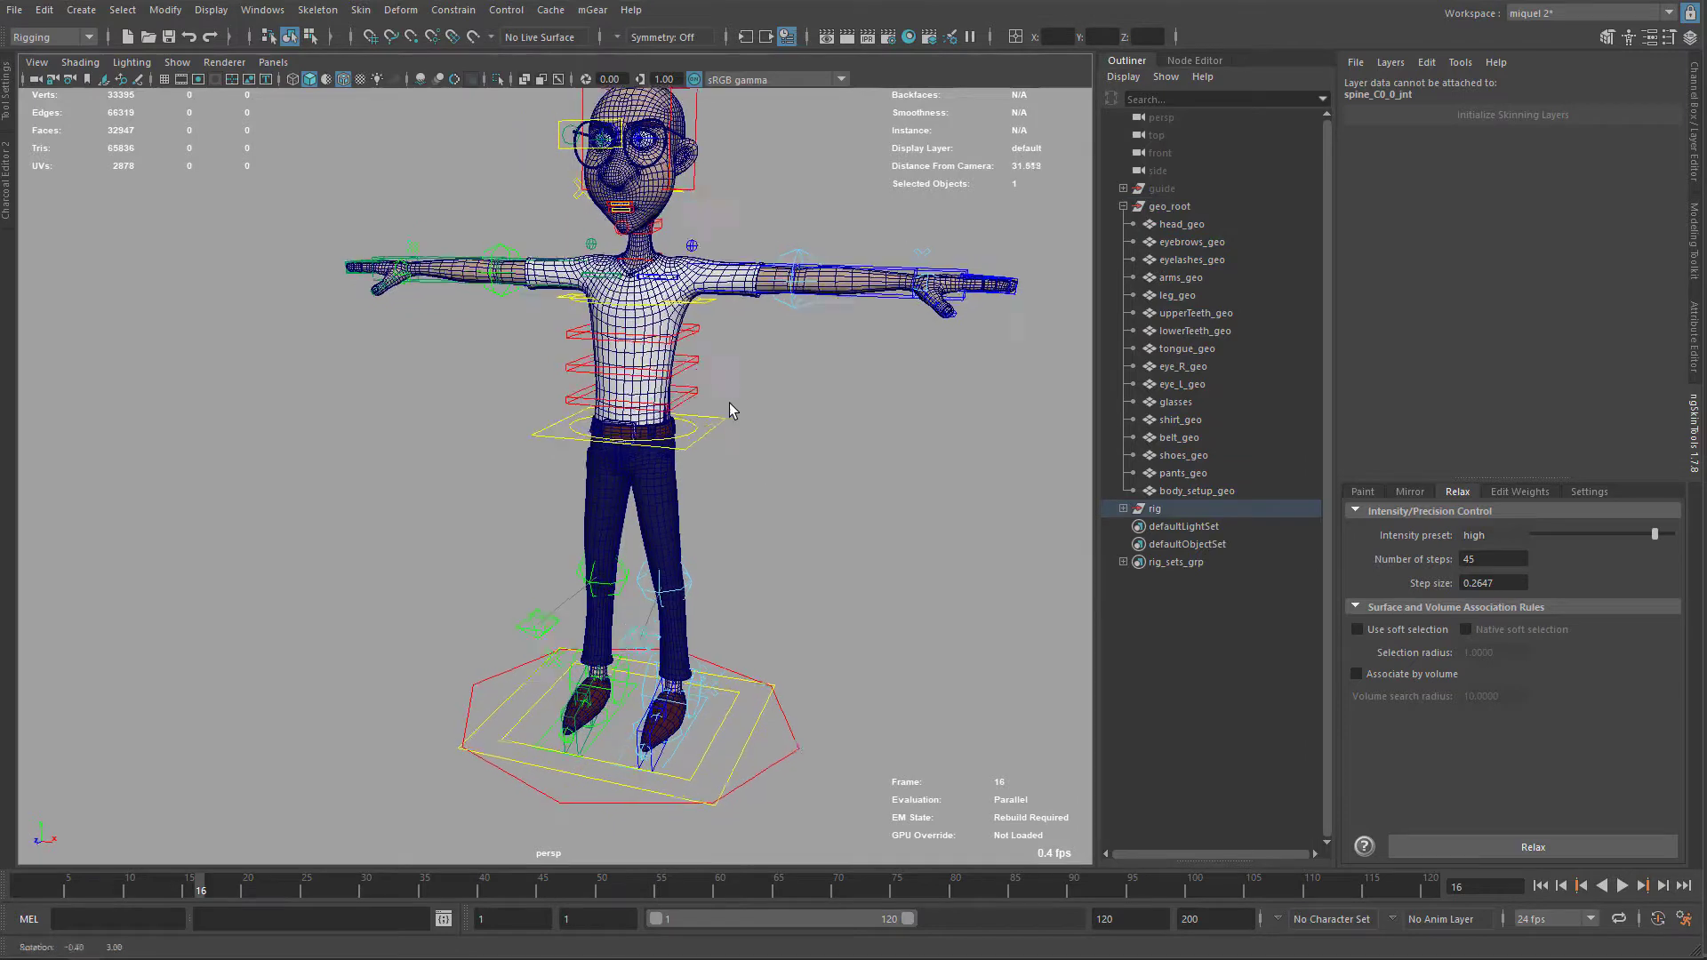
pyautogui.click(695, 721)
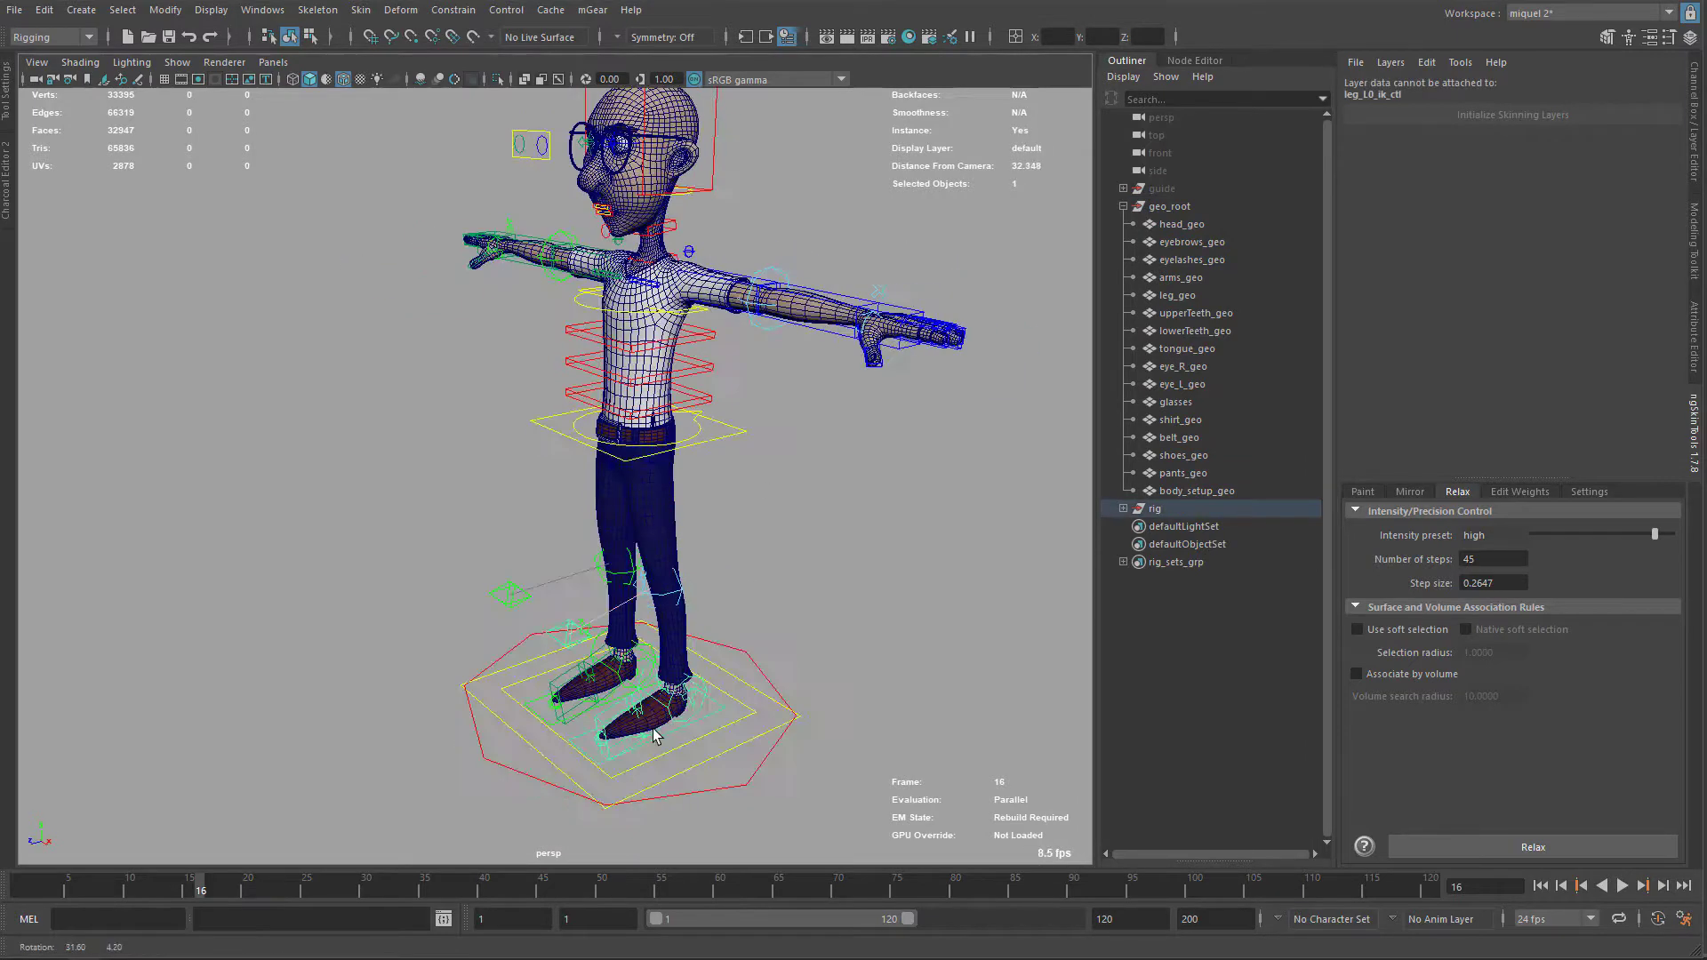
pyautogui.moveTo(667, 707); pyautogui.dragTo(673, 607)
pyautogui.keyDown('alt'); pyautogui.moveTo(694, 467); pyautogui.dragTo(587, 481); pyautogui.keyUp('alt')
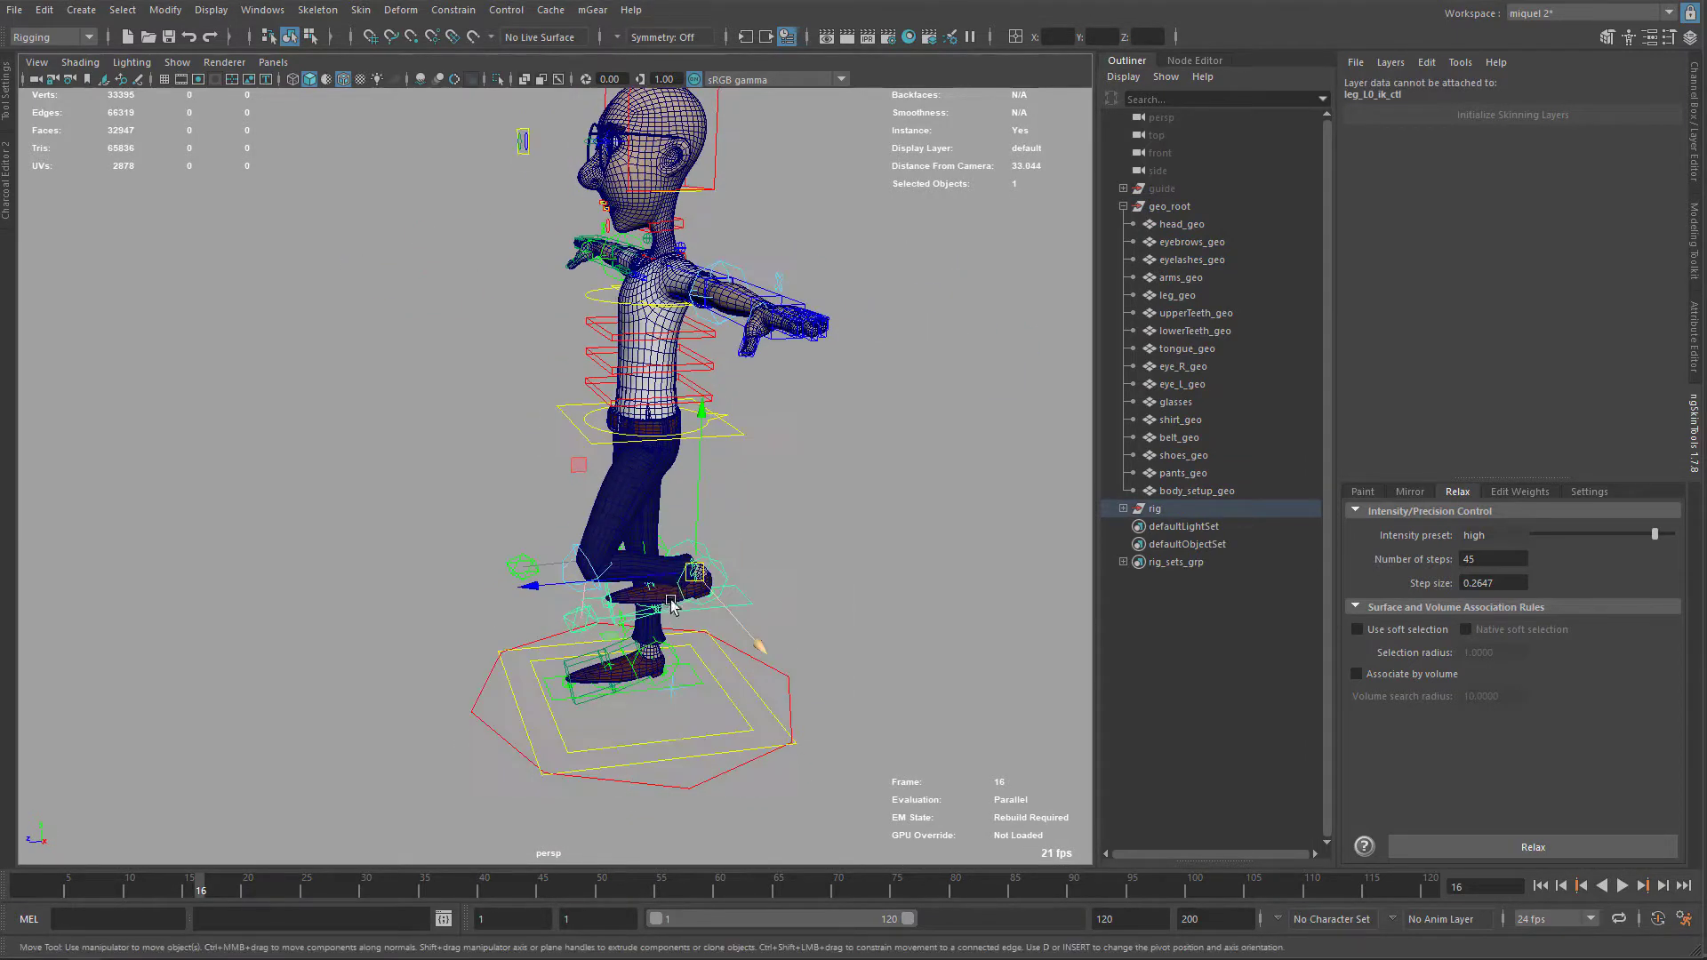
pyautogui.click(577, 465)
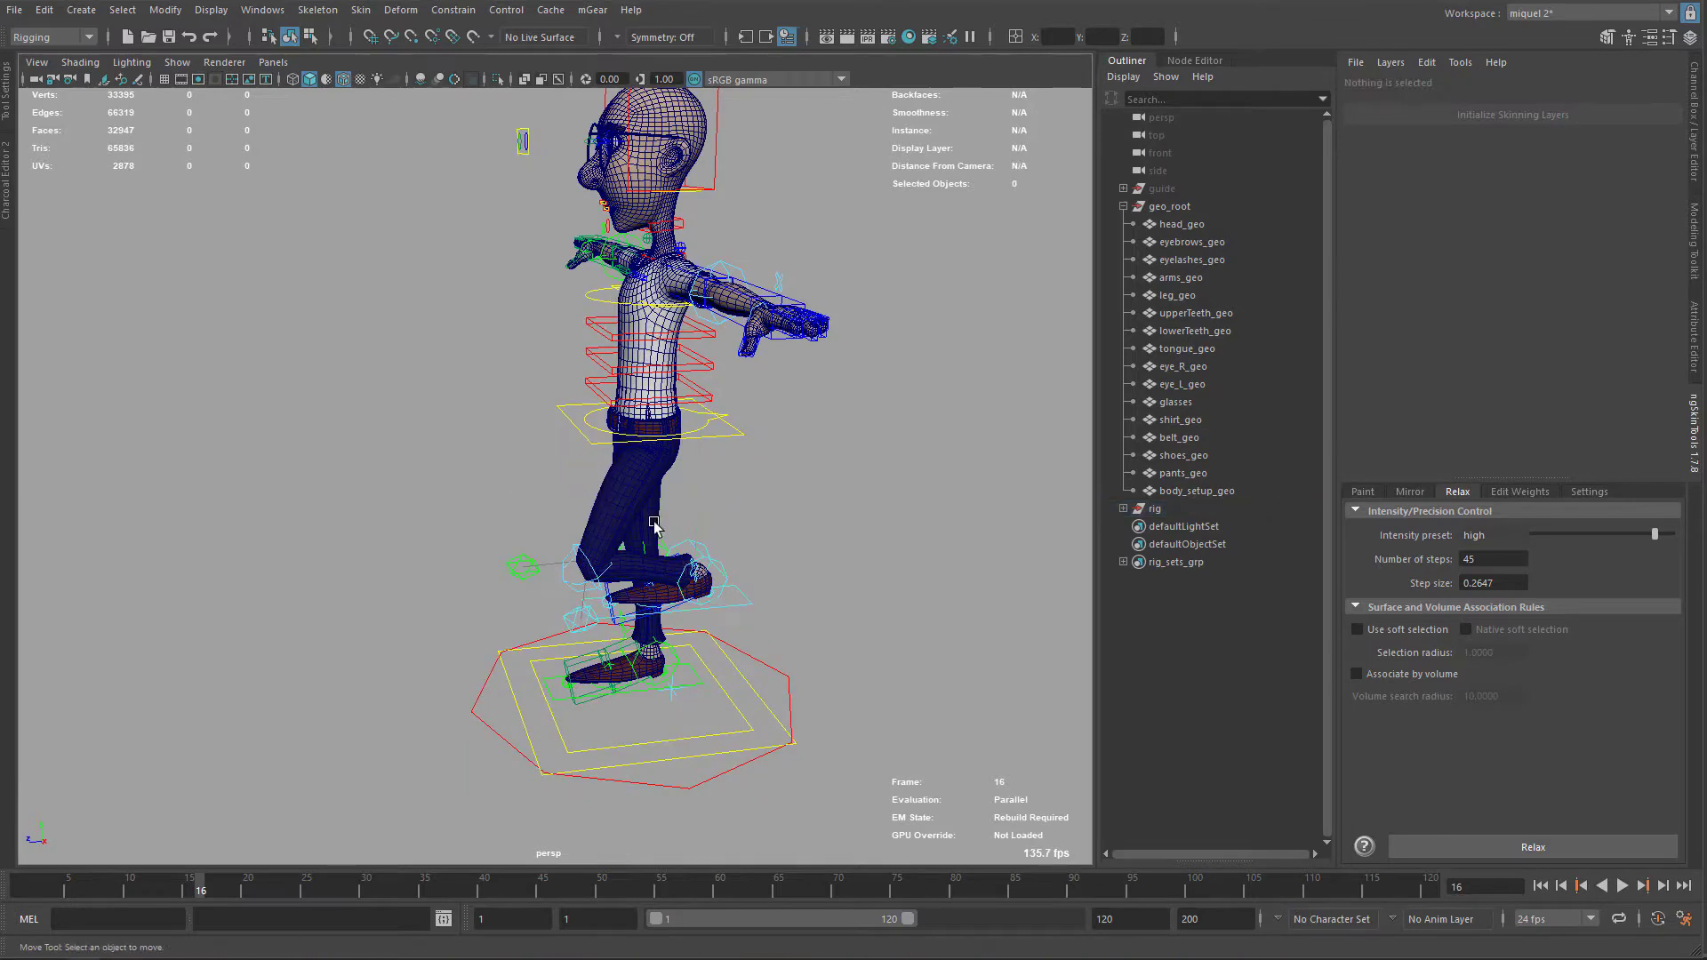
pyautogui.moveTo(578, 467)
pyautogui.mouseDown()
pyautogui.moveTo(481, 474)
pyautogui.moveTo(460, 440)
pyautogui.mouseUp()
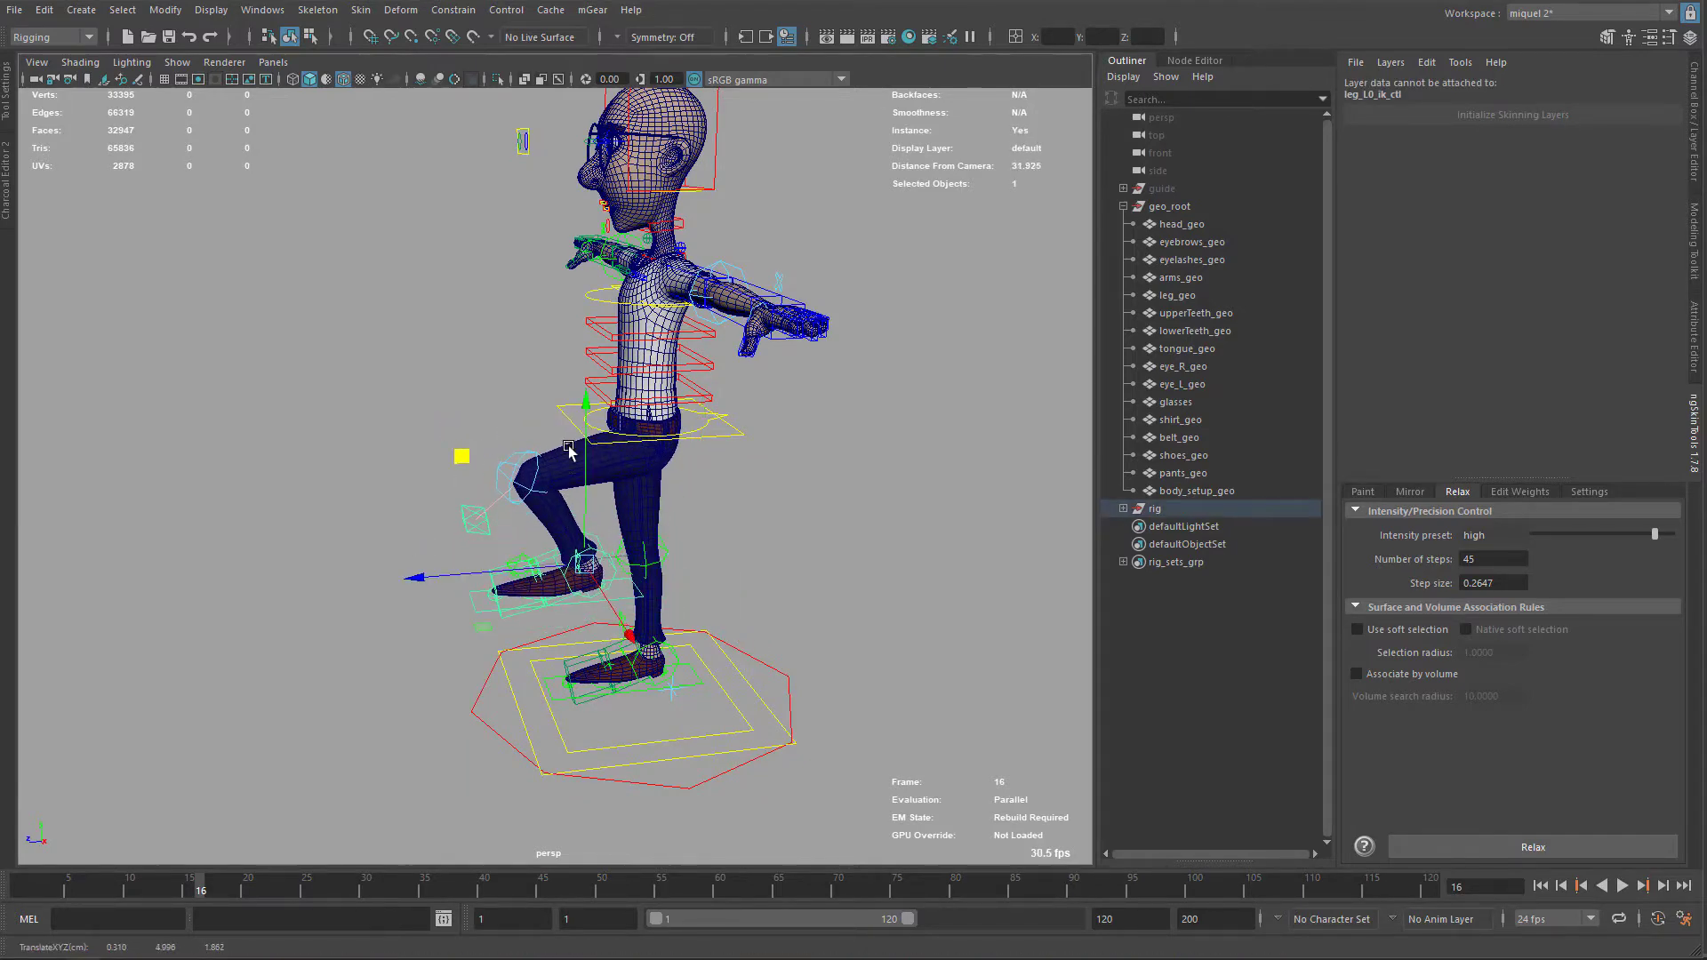
pyautogui.hotkey('ctrl', 'z')
# Step: Raise the leg with its foot and hip controls and lower the arm from T-pose, undoing each
pyautogui.keyDown('alt'); pyautogui.moveTo(573, 467); pyautogui.dragTo(787, 494); pyautogui.keyUp('alt')
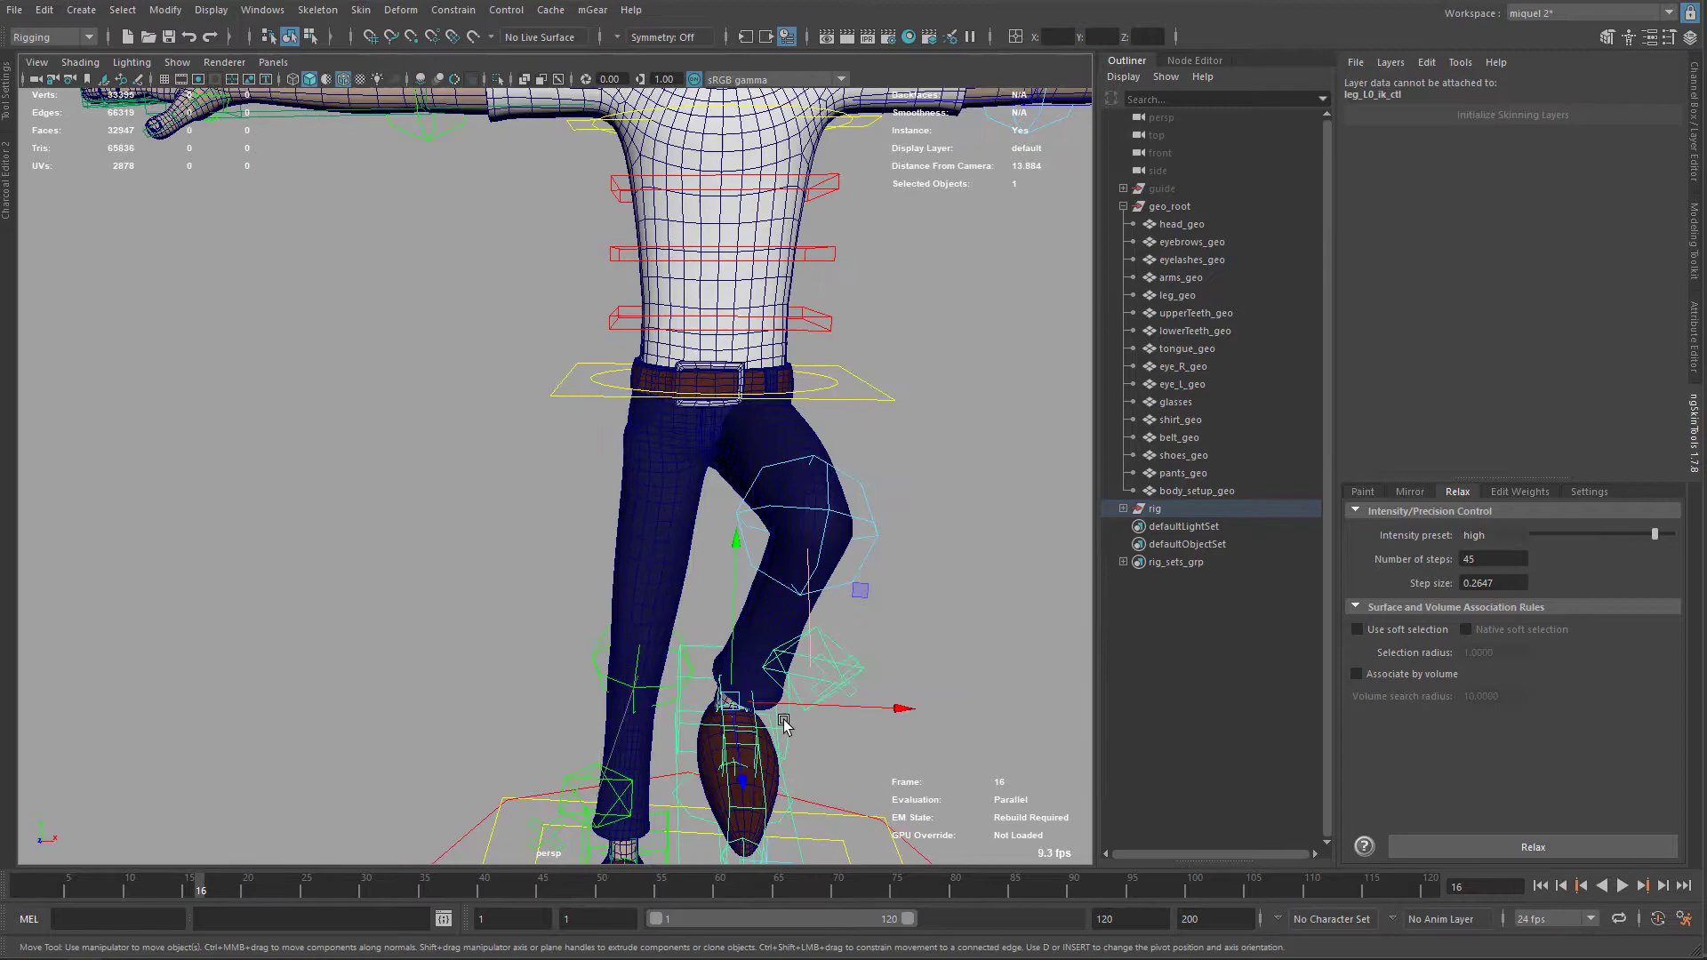
pyautogui.moveTo(780, 720); pyautogui.dragTo(819, 660)
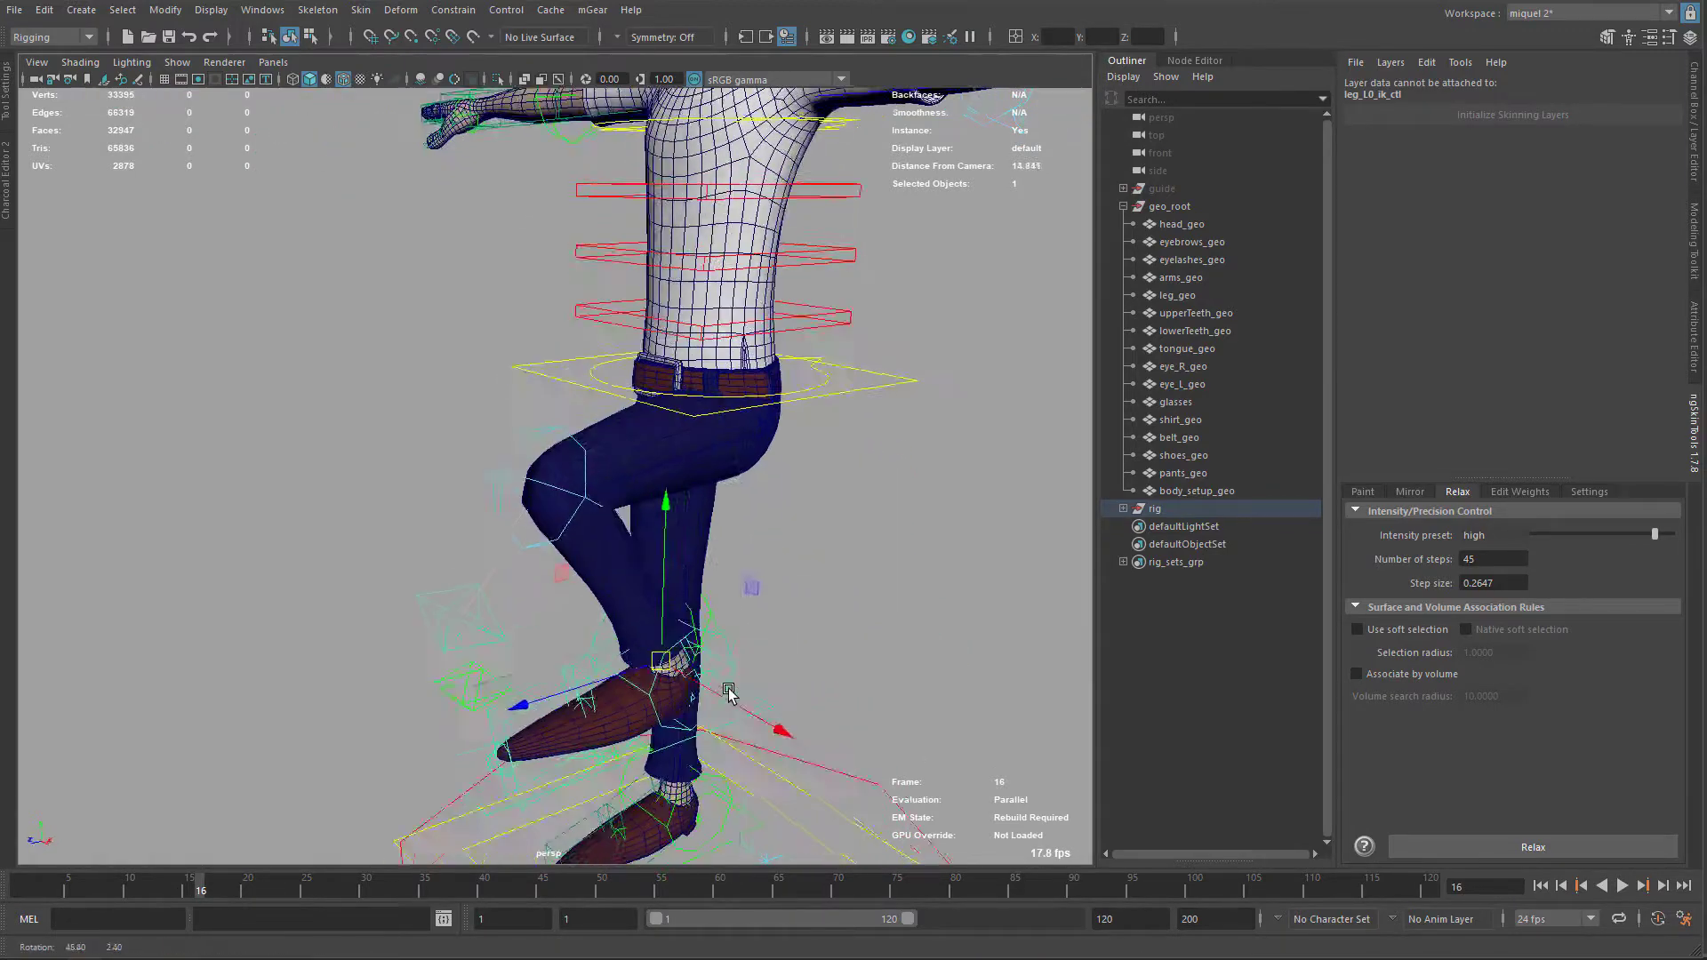
pyautogui.moveTo(748, 560)
pyautogui.keyDown('alt'); pyautogui.mouseDown()
pyautogui.moveTo(796, 527)
pyautogui.moveTo(744, 473)
pyautogui.moveTo(800, 400)
pyautogui.mouseUp(); pyautogui.keyUp('alt')
pyautogui.click(797, 526)
pyautogui.hotkey('ctrl', 'z')
pyautogui.click(845, 293)
pyautogui.moveTo(844, 294)
pyautogui.mouseDown()
pyautogui.moveTo(798, 380)
pyautogui.moveTo(667, 400)
pyautogui.moveTo(509, 380)
pyautogui.moveTo(694, 643)
pyautogui.mouseUp()
pyautogui.hotkey('ctrl', 'z')
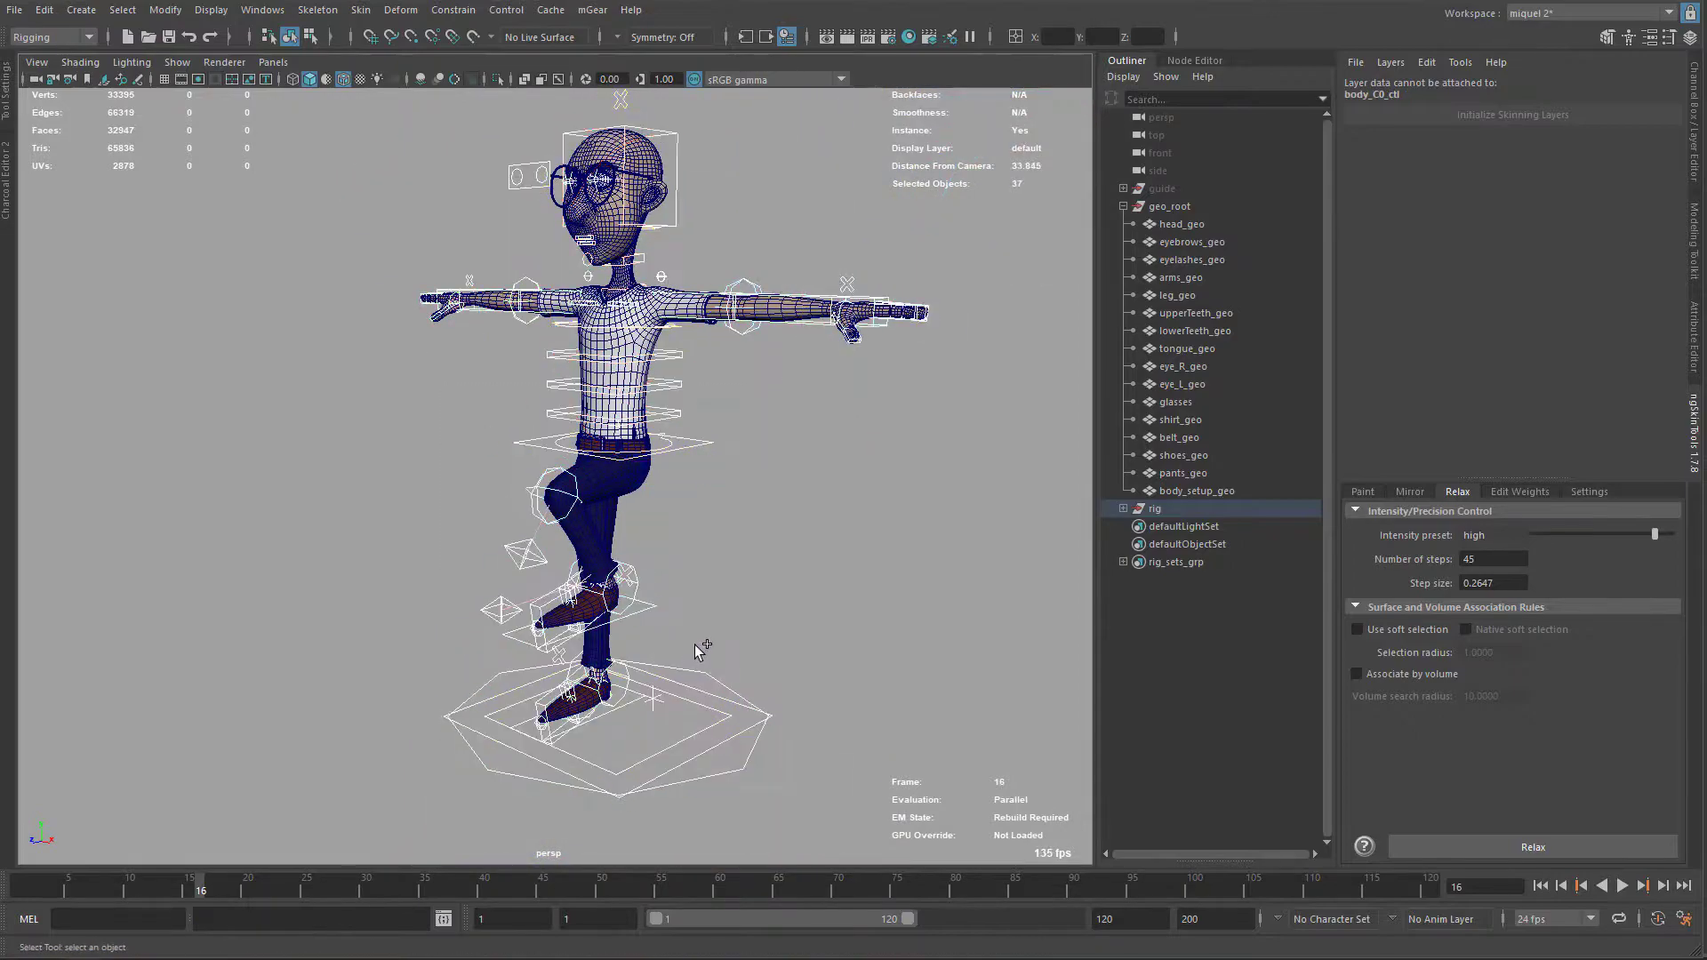
# Step: Reset the controls to the standing pose and select the glasses mesh
pyautogui.hotkey('ctrl', 'z')
pyautogui.press('f')
pyautogui.click(800, 333)
pyautogui.keyDown('alt'); pyautogui.moveTo(627, 373); pyautogui.dragTo(747, 400, button='right'); pyautogui.keyUp('alt')
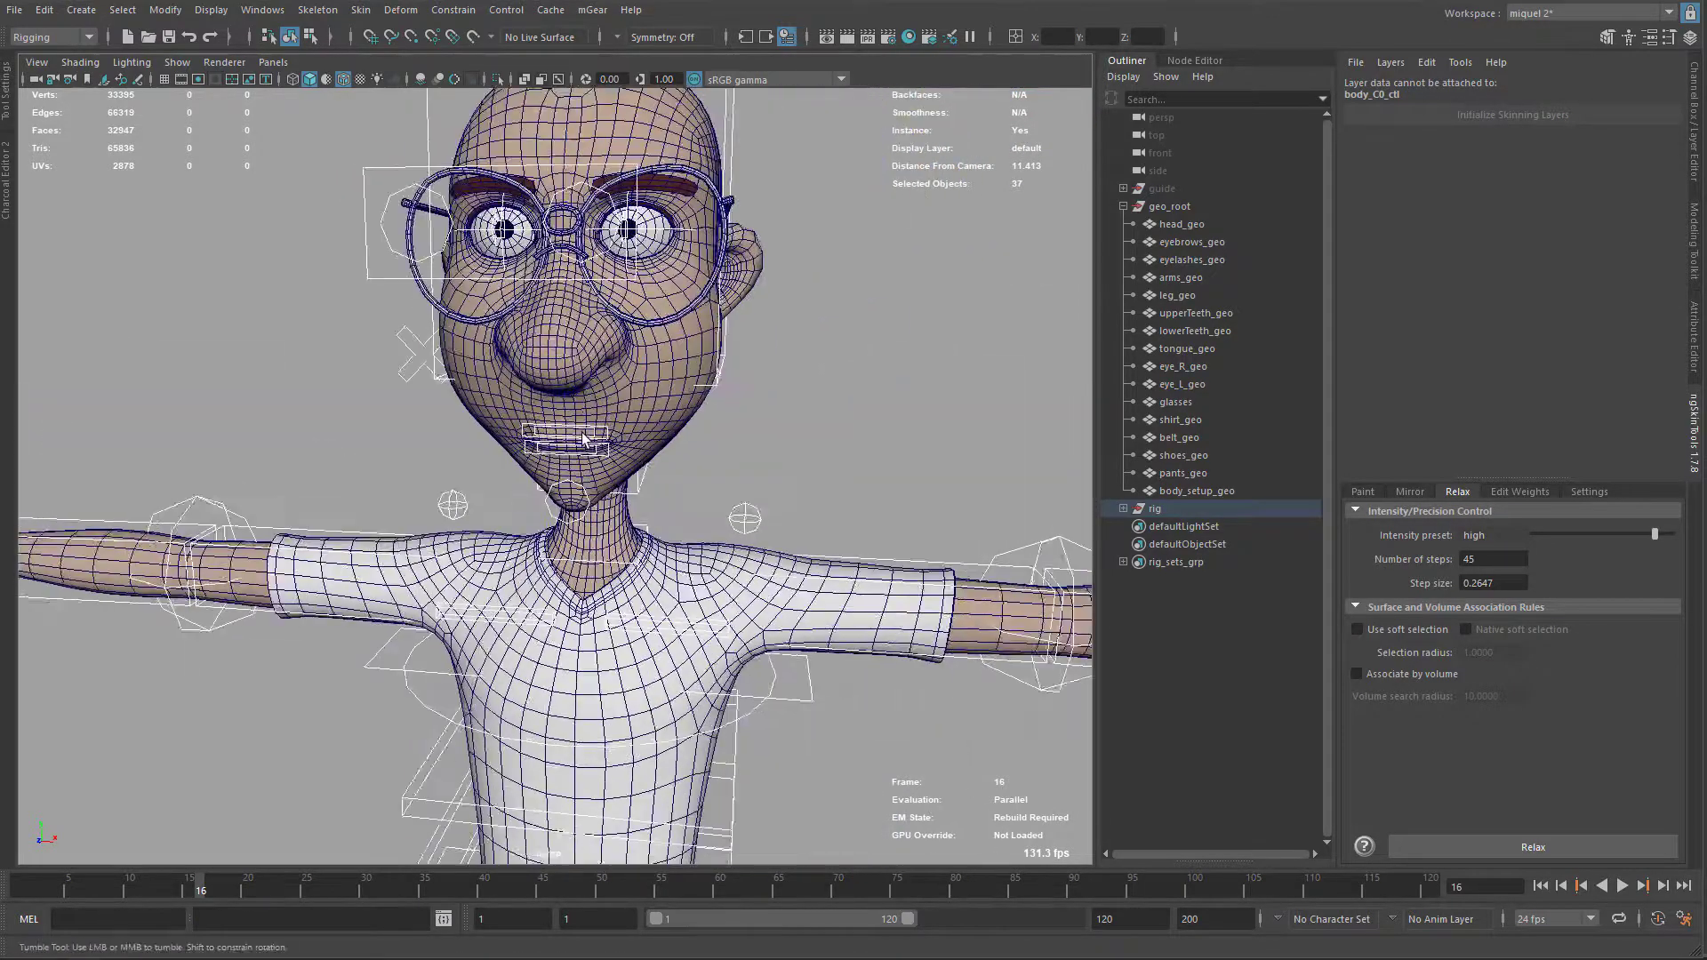
pyautogui.moveTo(667, 387)
pyautogui.keyDown('alt'); pyautogui.mouseDown()
pyautogui.moveTo(630, 378)
pyautogui.moveTo(994, 454)
pyautogui.mouseUp(); pyautogui.keyUp('alt')
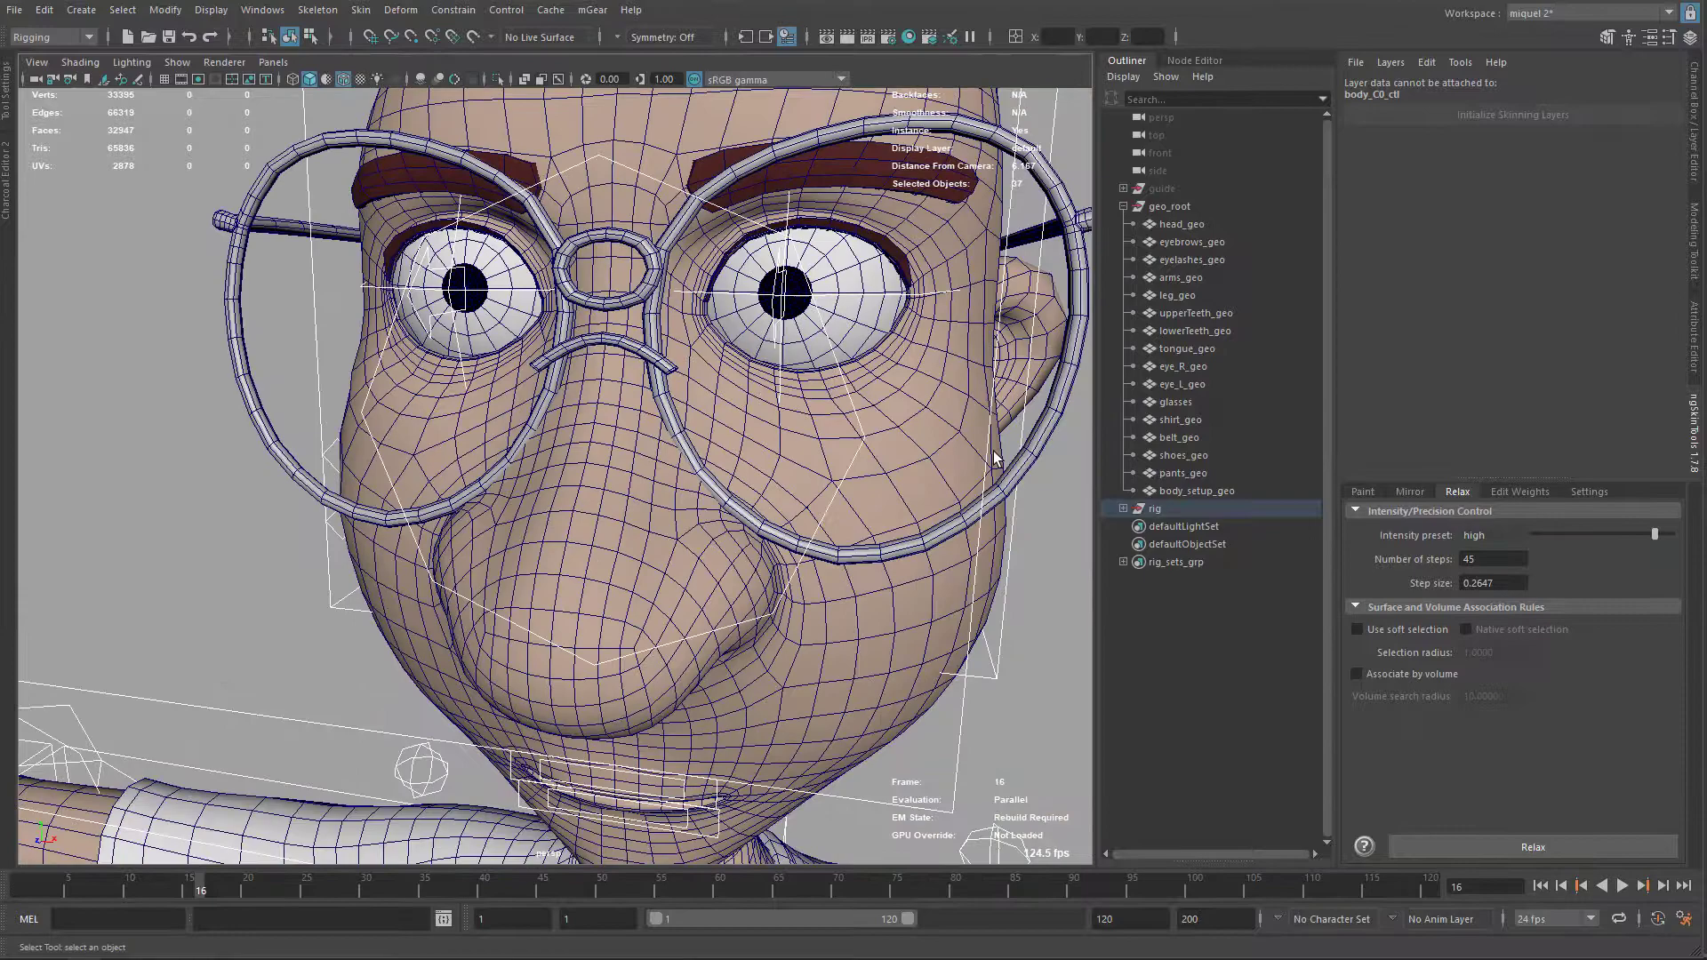
pyautogui.click(1041, 447)
pyautogui.scroll(-3, 1014, 460)
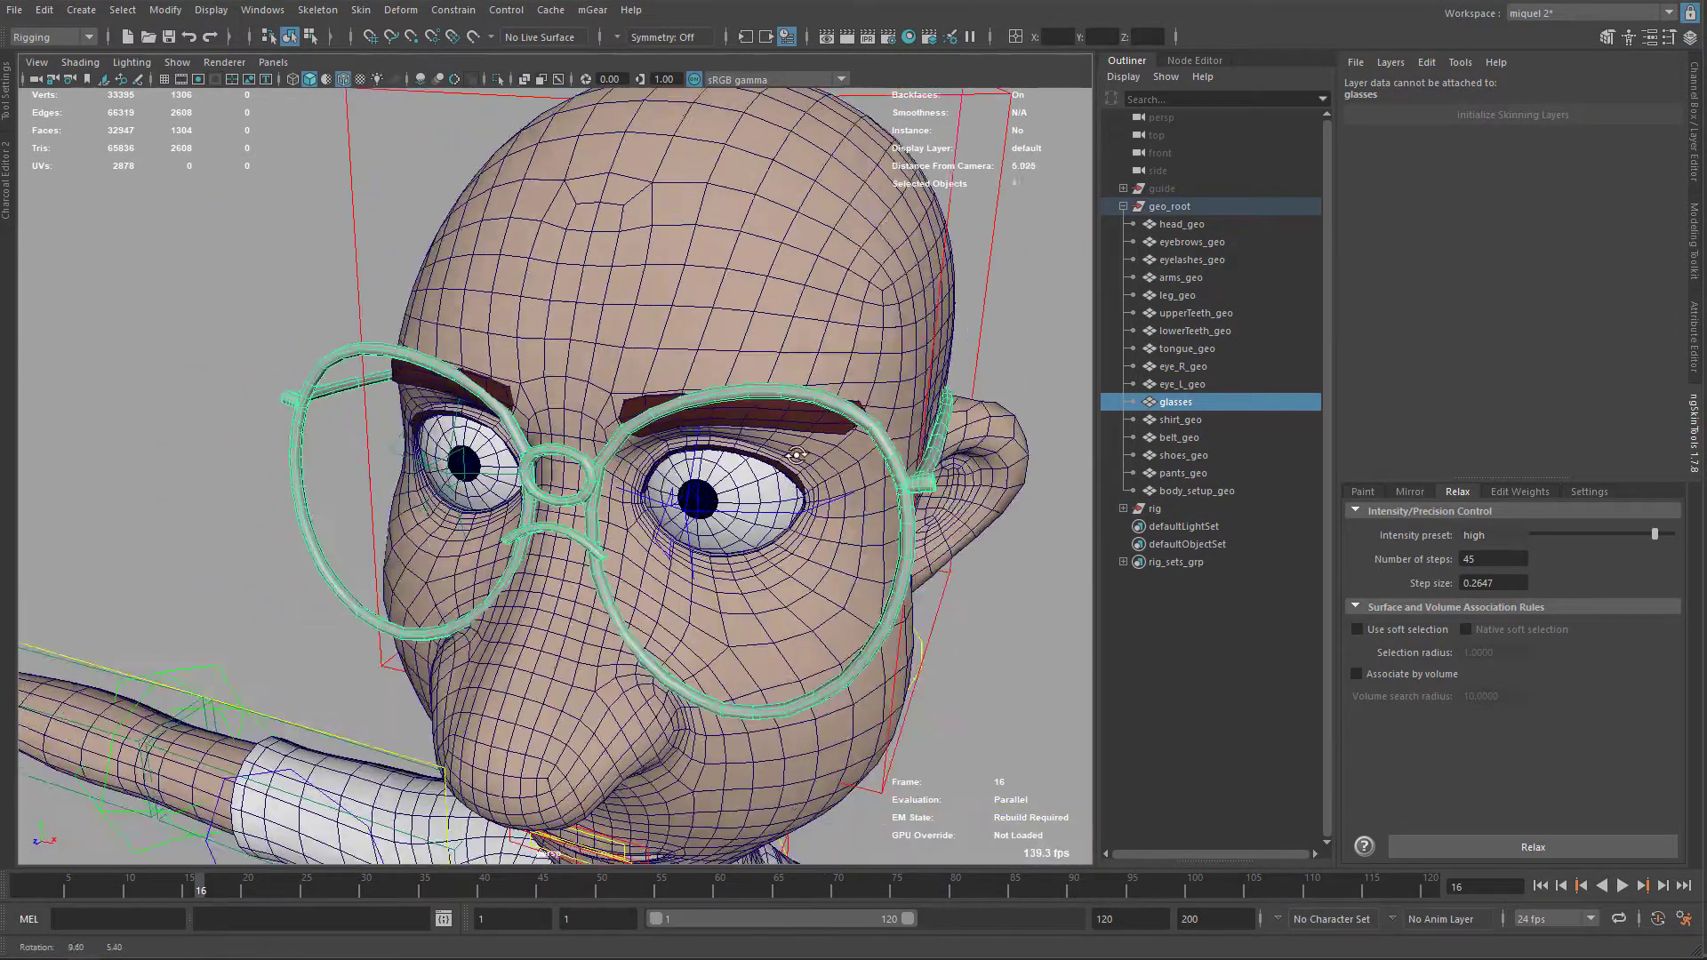
# Step: Hide the meshes to expose the skeleton and add the head joint to the selection
pyautogui.keyDown('alt'); pyautogui.moveTo(987, 460); pyautogui.dragTo(787, 450); pyautogui.keyUp('alt')
pyautogui.press('4')
pyautogui.press('5')
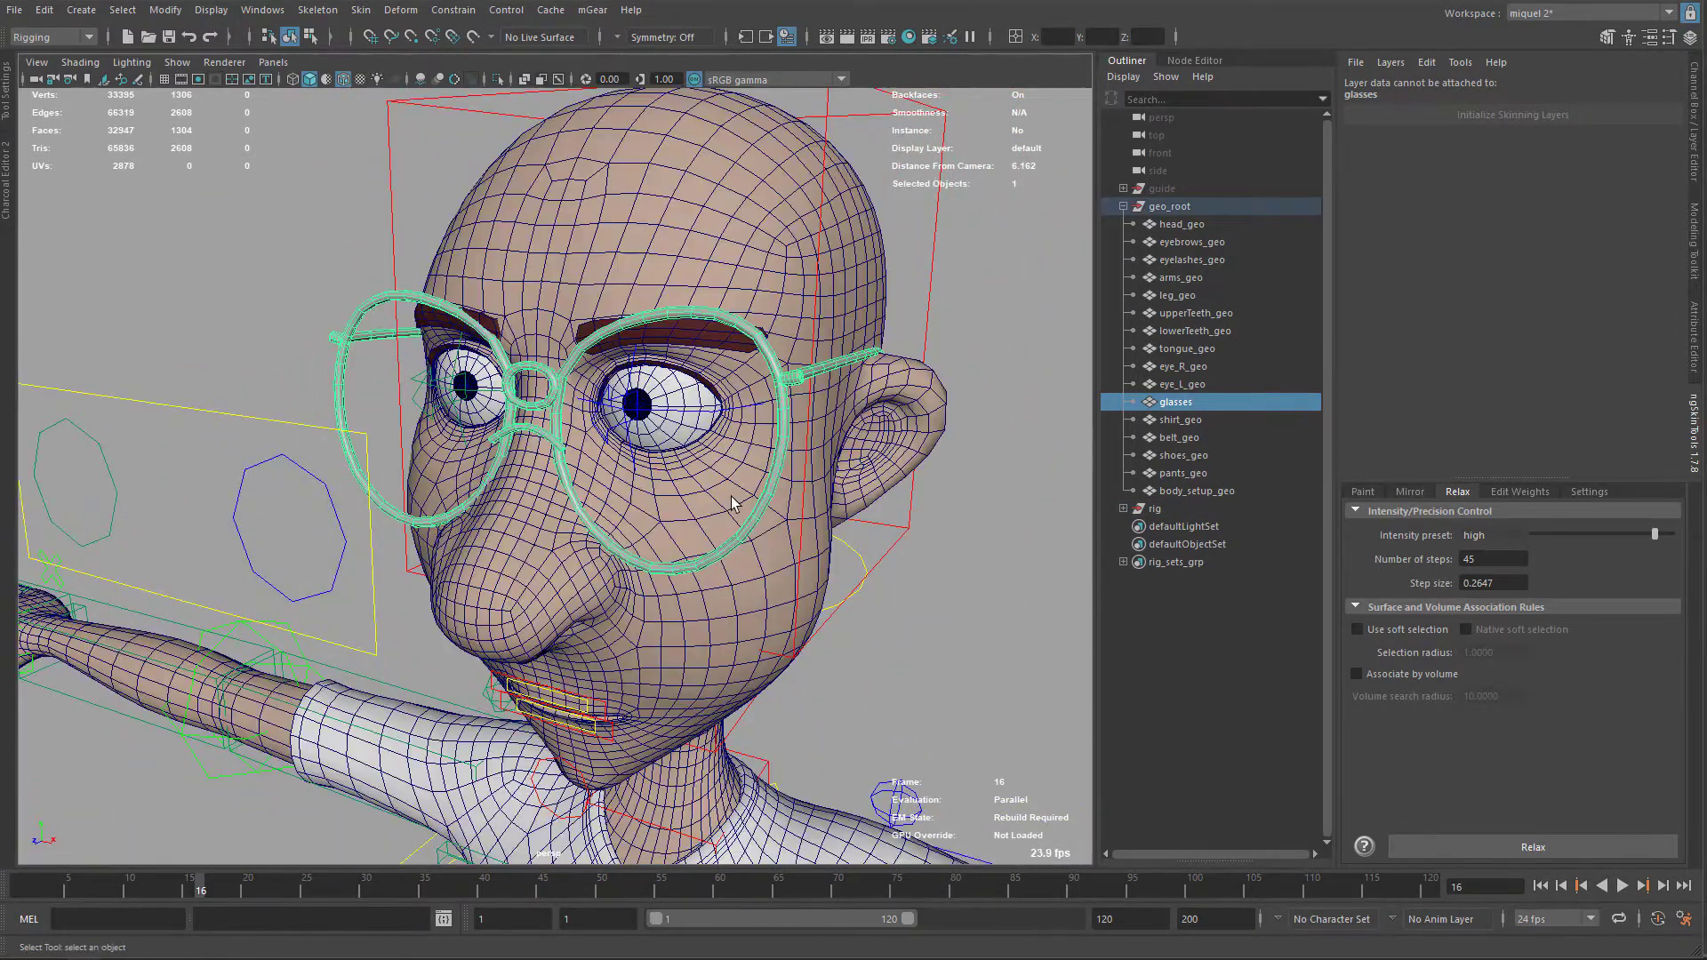
pyautogui.press('4')
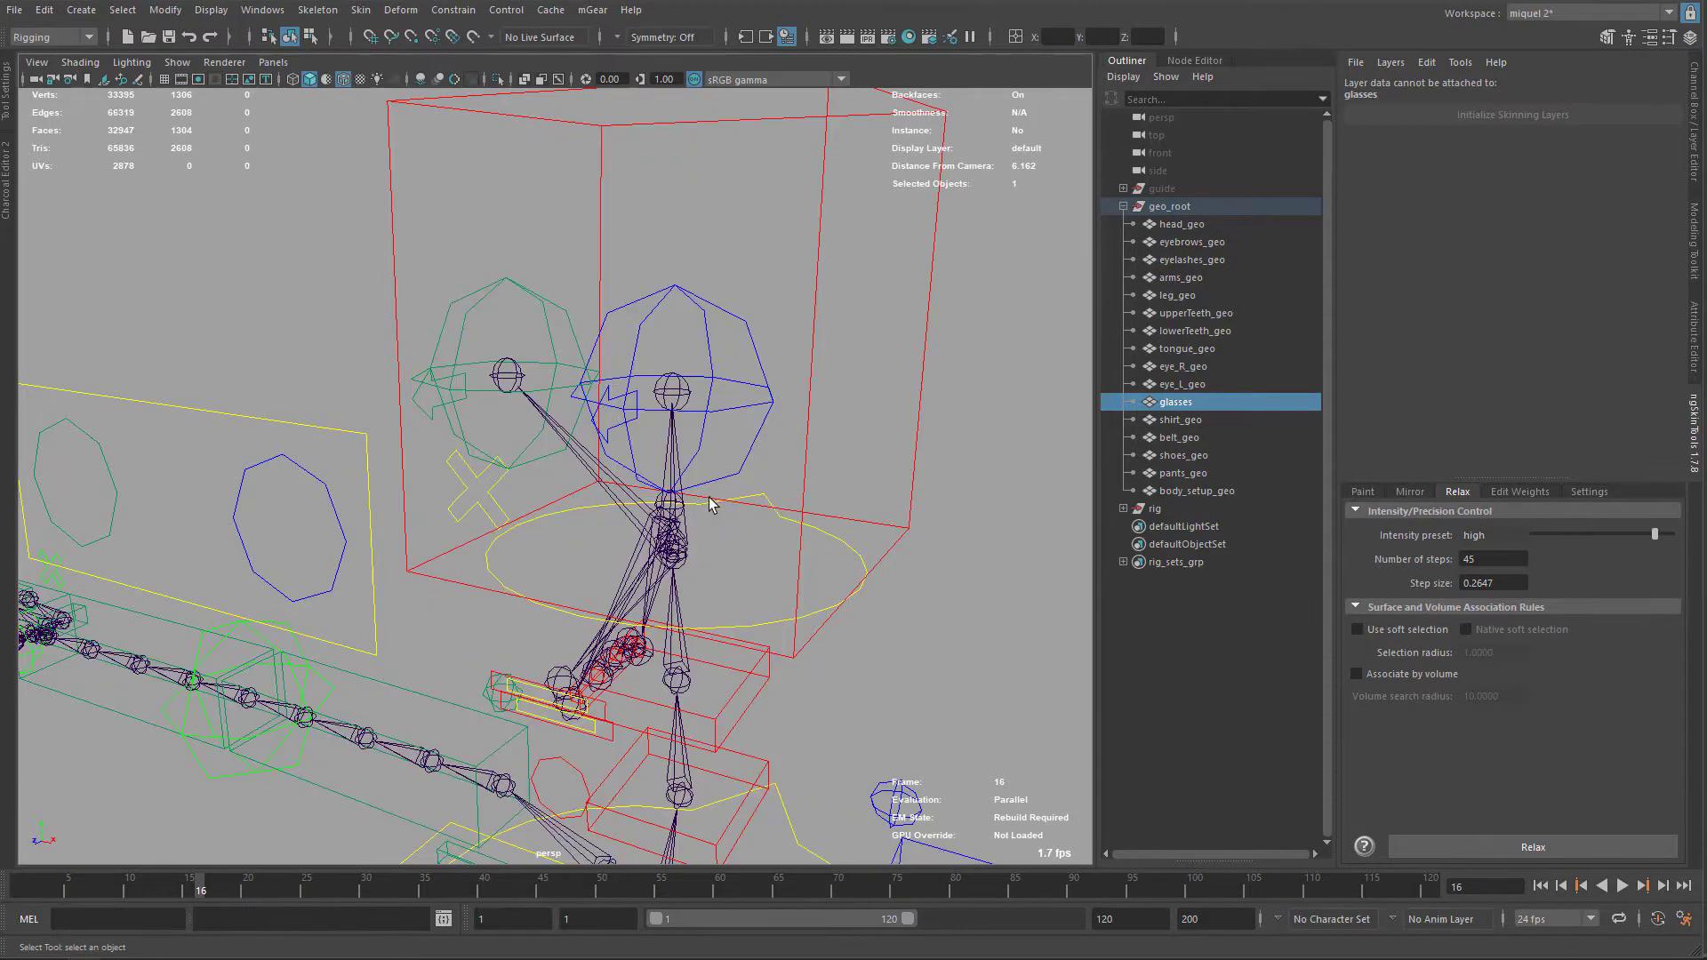
pyautogui.keyDown('alt'); pyautogui.moveTo(689, 560); pyautogui.dragTo(682, 517); pyautogui.keyUp('alt')
pyautogui.keyDown('shift'); pyautogui.click(658, 461); pyautogui.keyUp('shift')
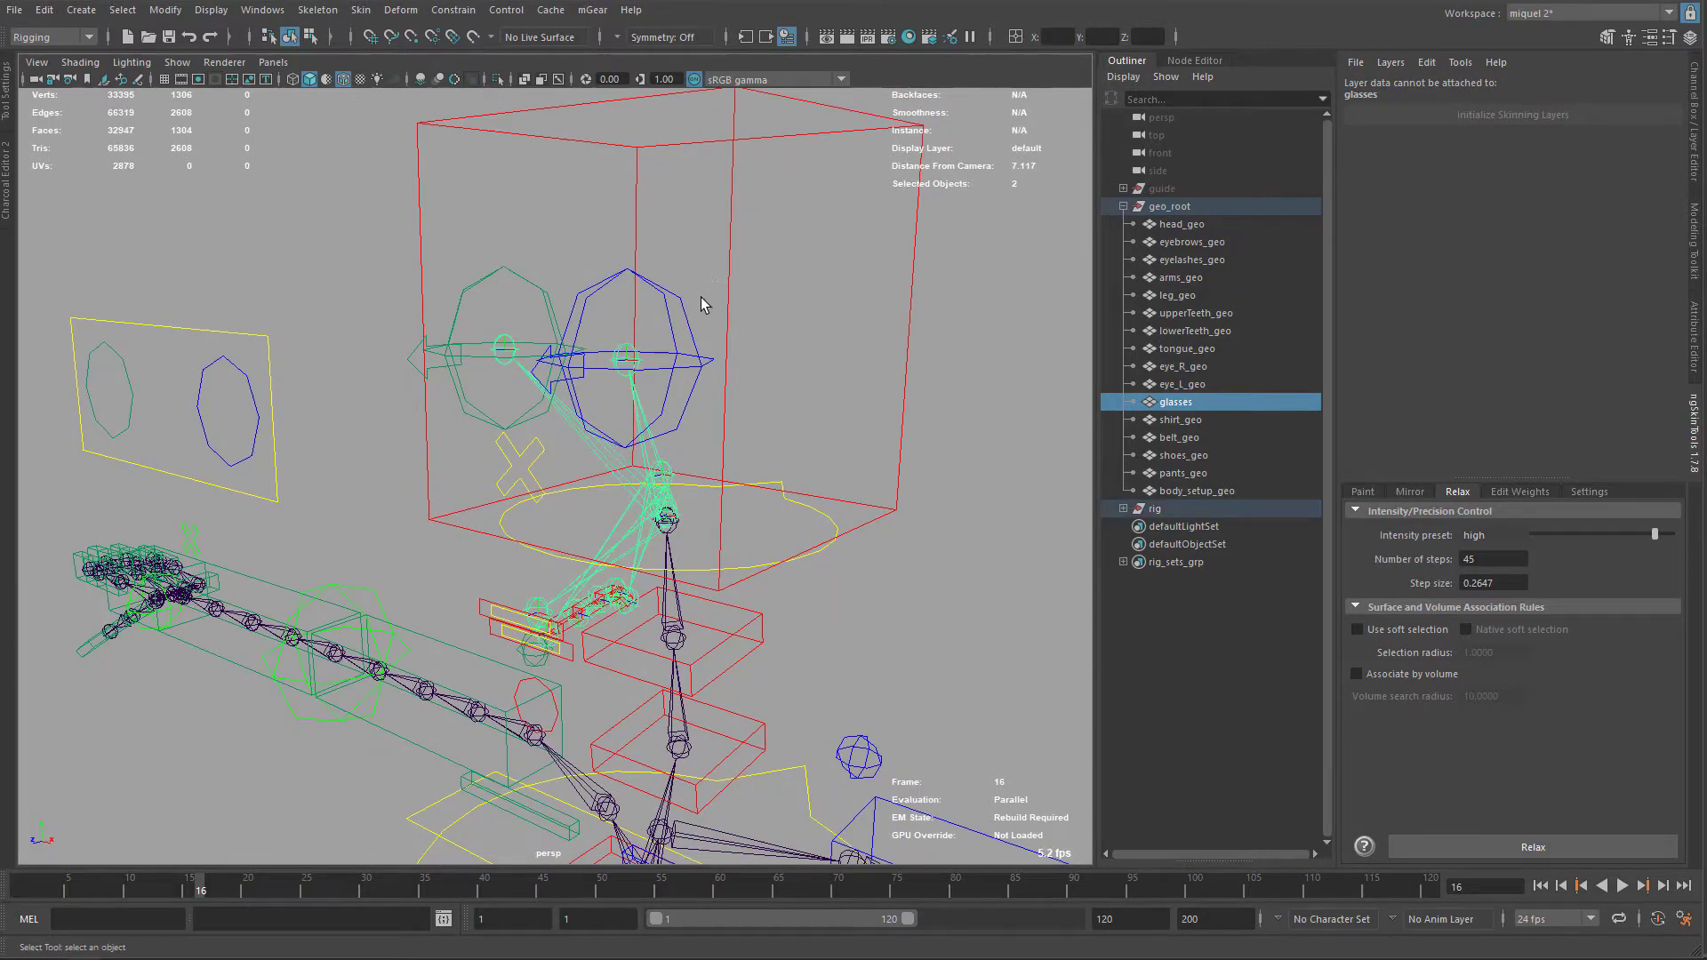
pyautogui.keyDown('alt'); pyautogui.moveTo(697, 299); pyautogui.dragTo(667, 440); pyautogui.keyUp('alt')
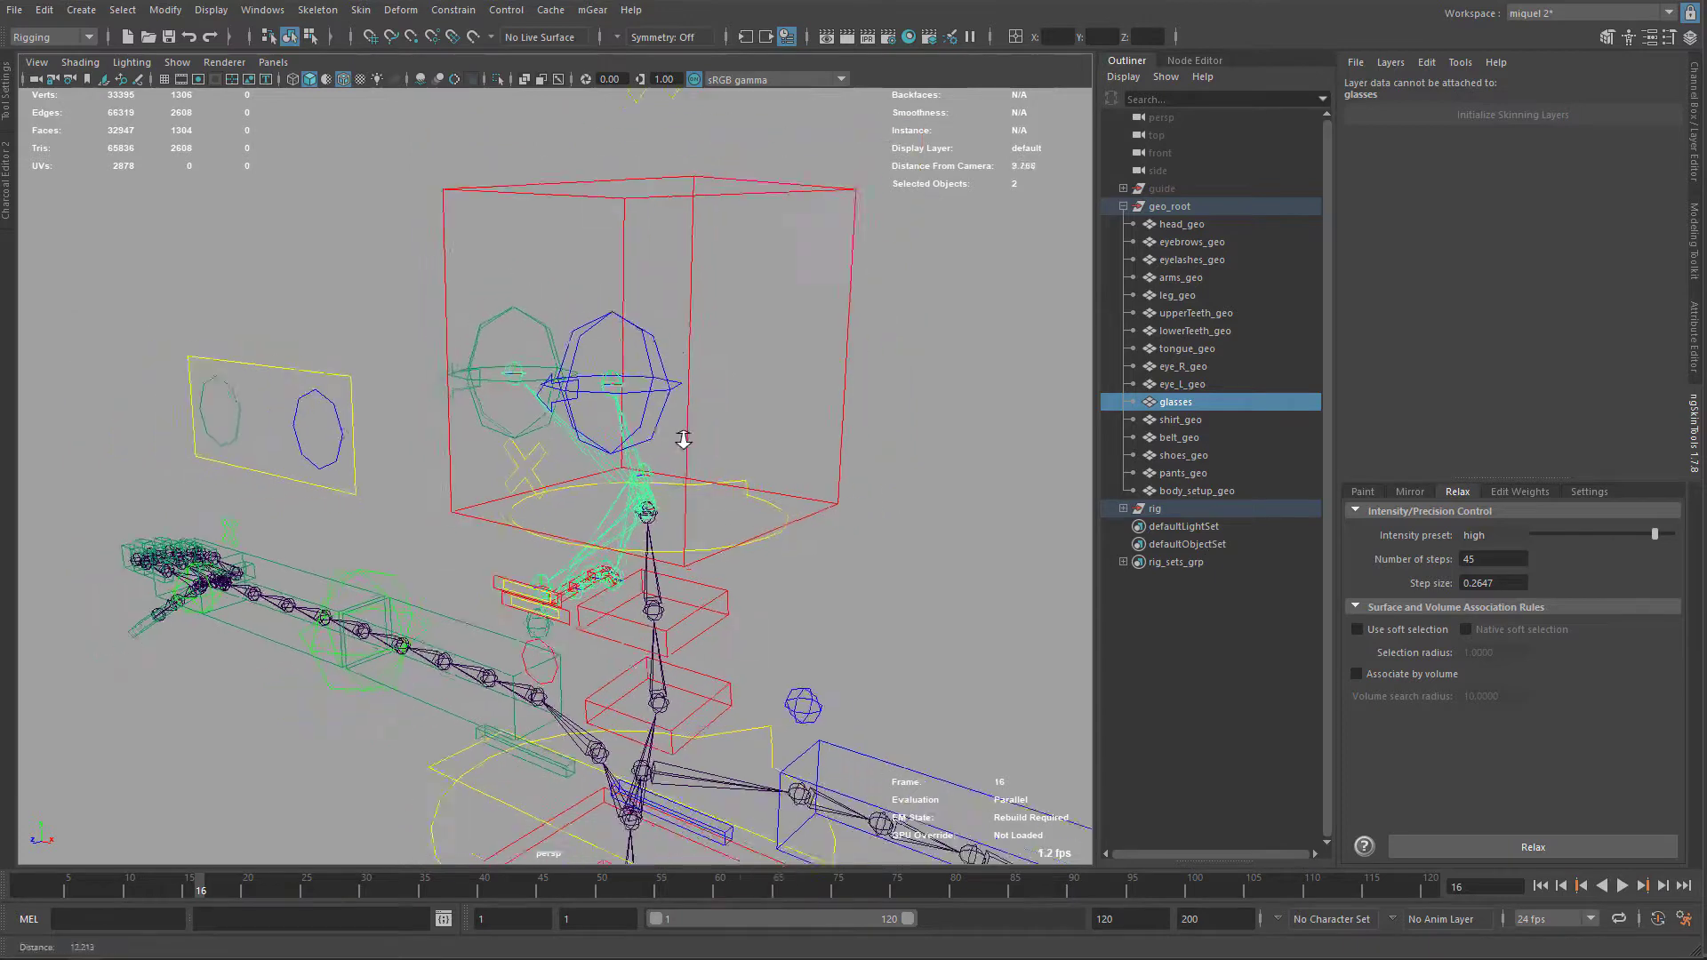
# Step: Reset Bind Skin options, set Bind to Selected joints and weight distribution Neighbors
pyautogui.click(362, 10)
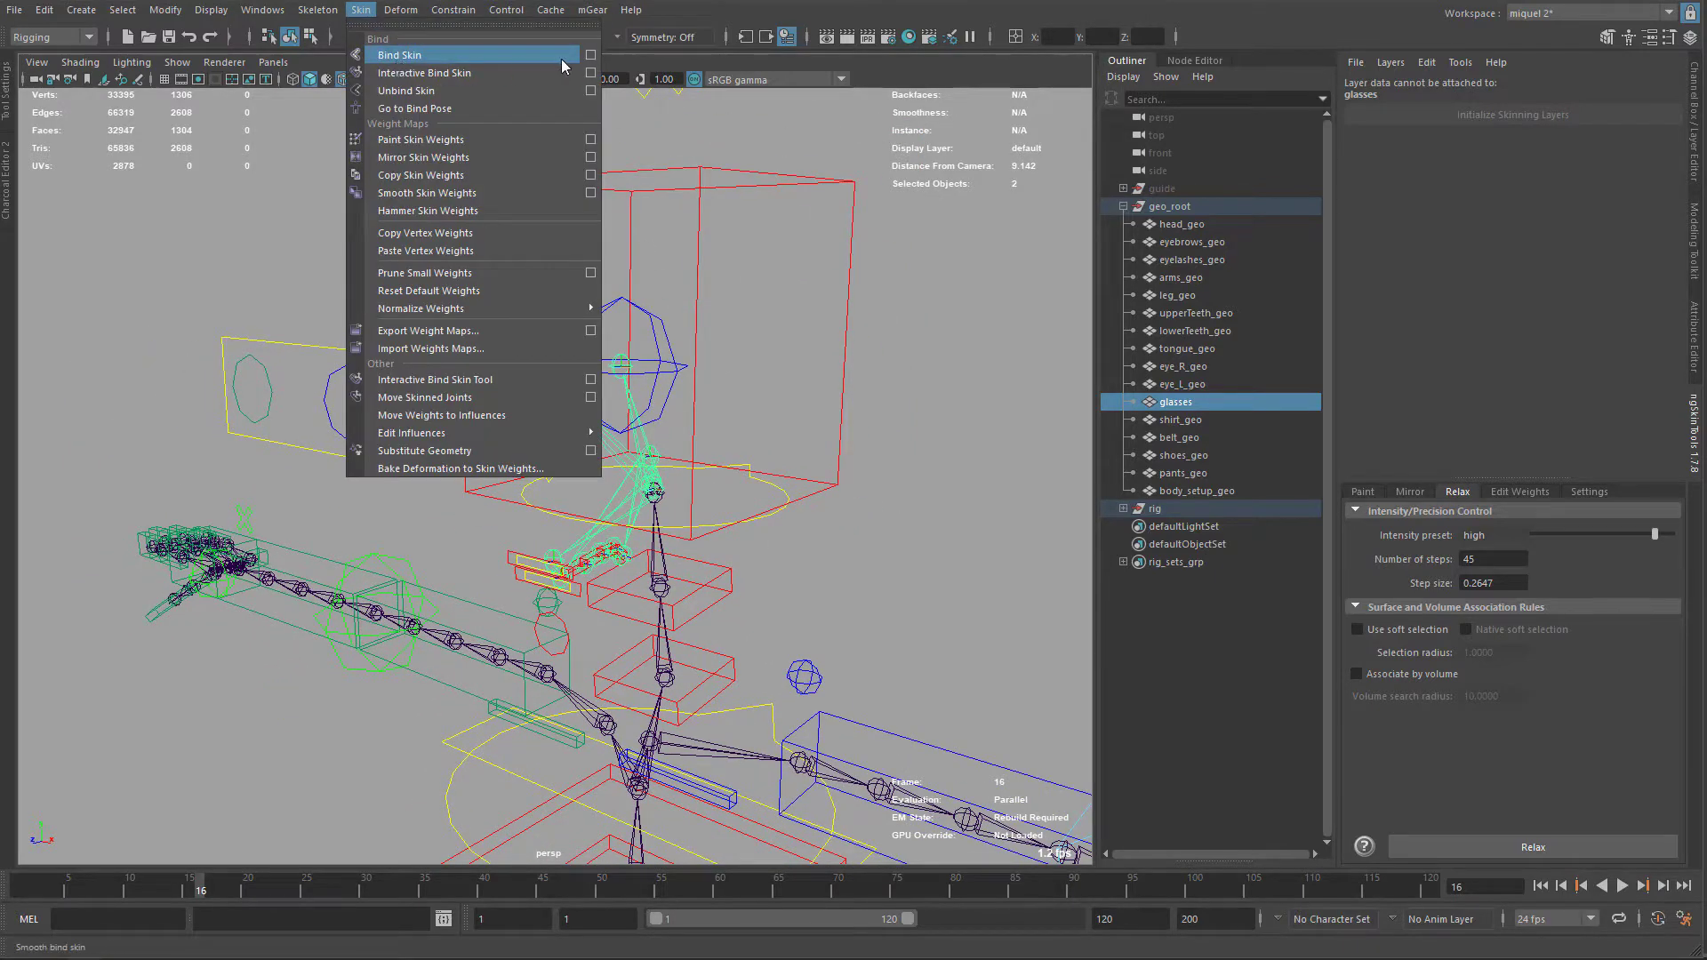
pyautogui.click(591, 55)
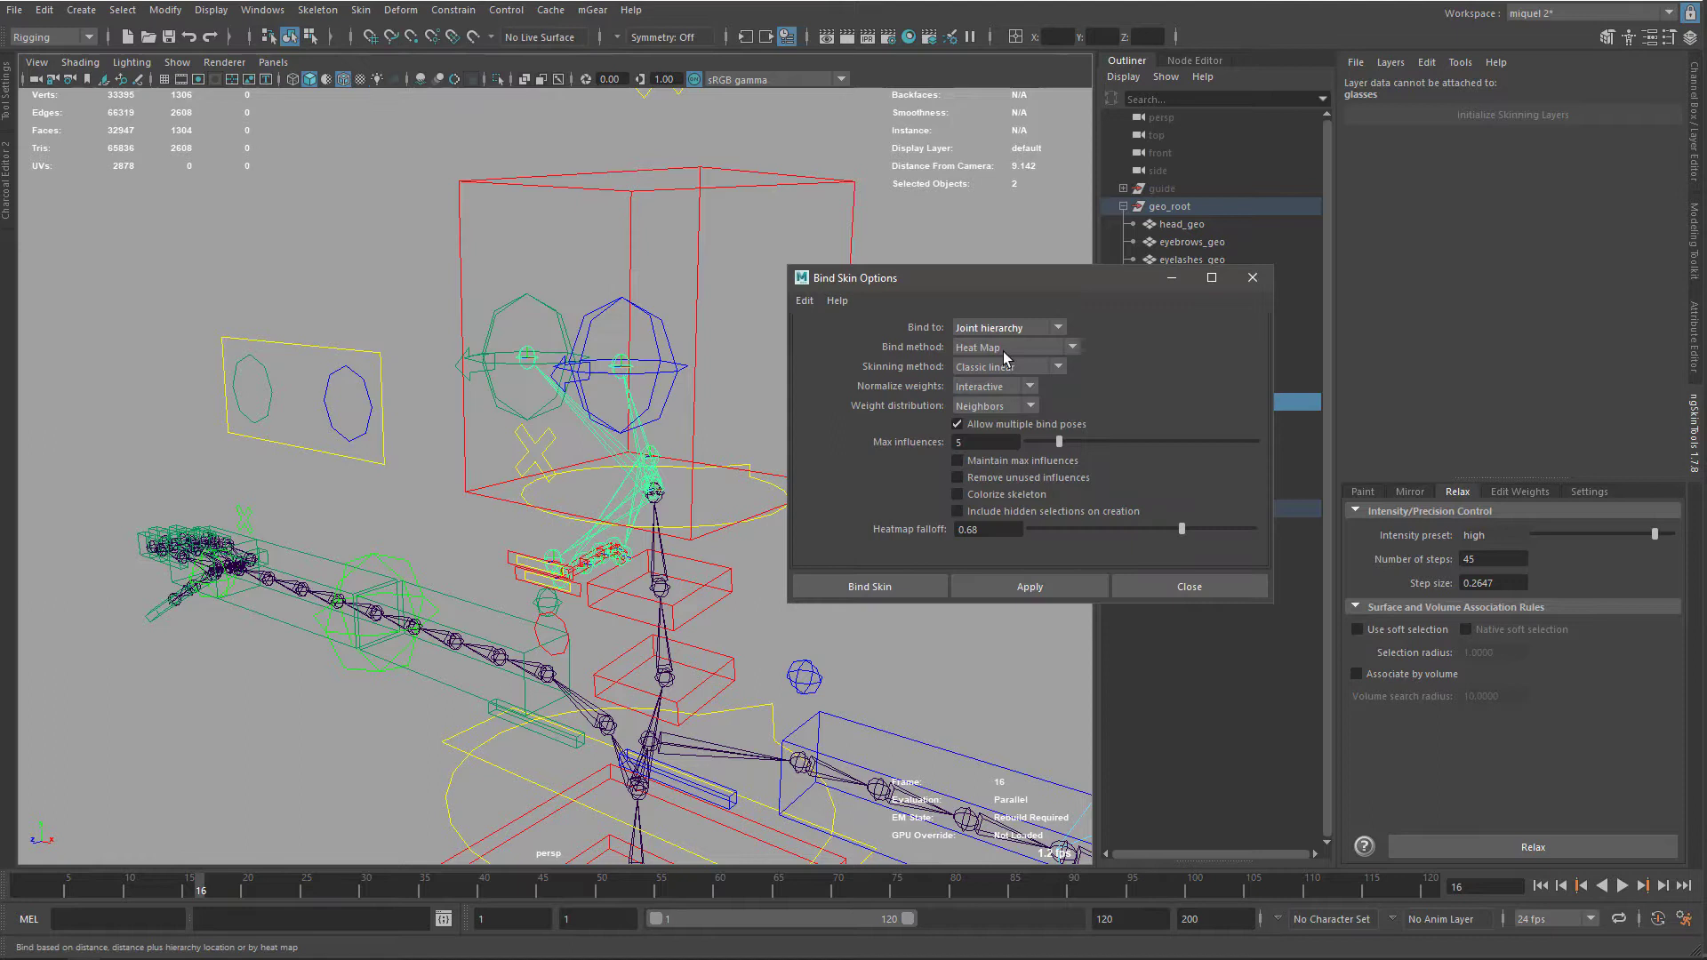
pyautogui.click(804, 300)
pyautogui.click(854, 333)
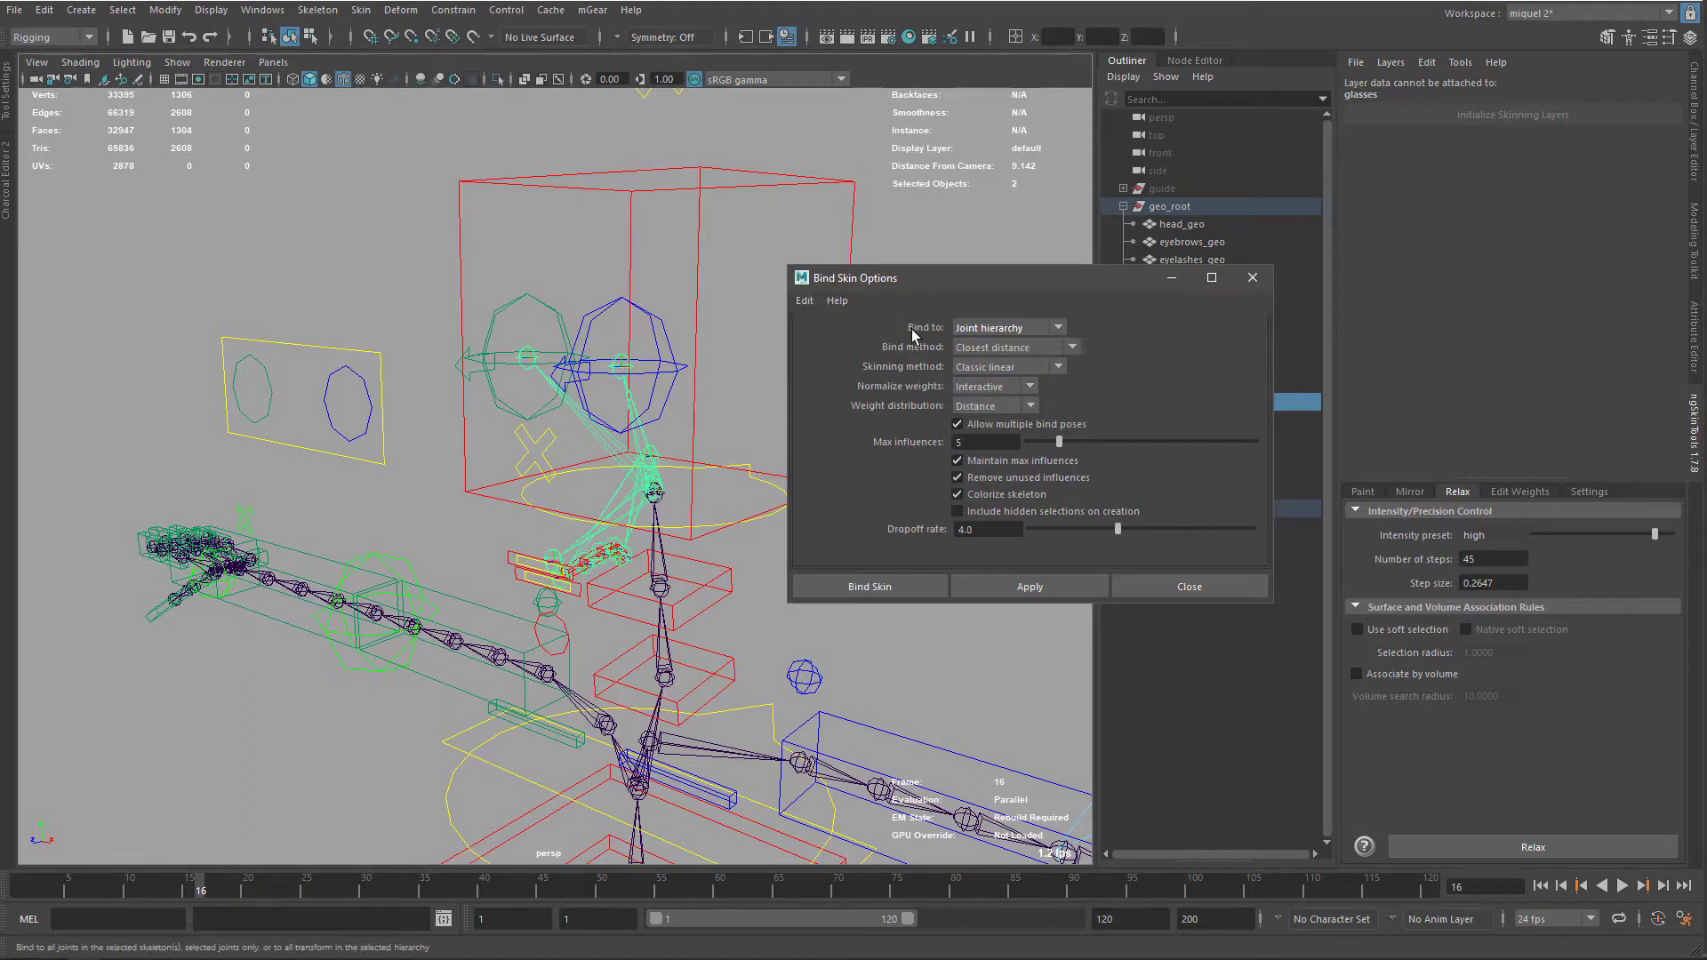
pyautogui.click(1008, 329)
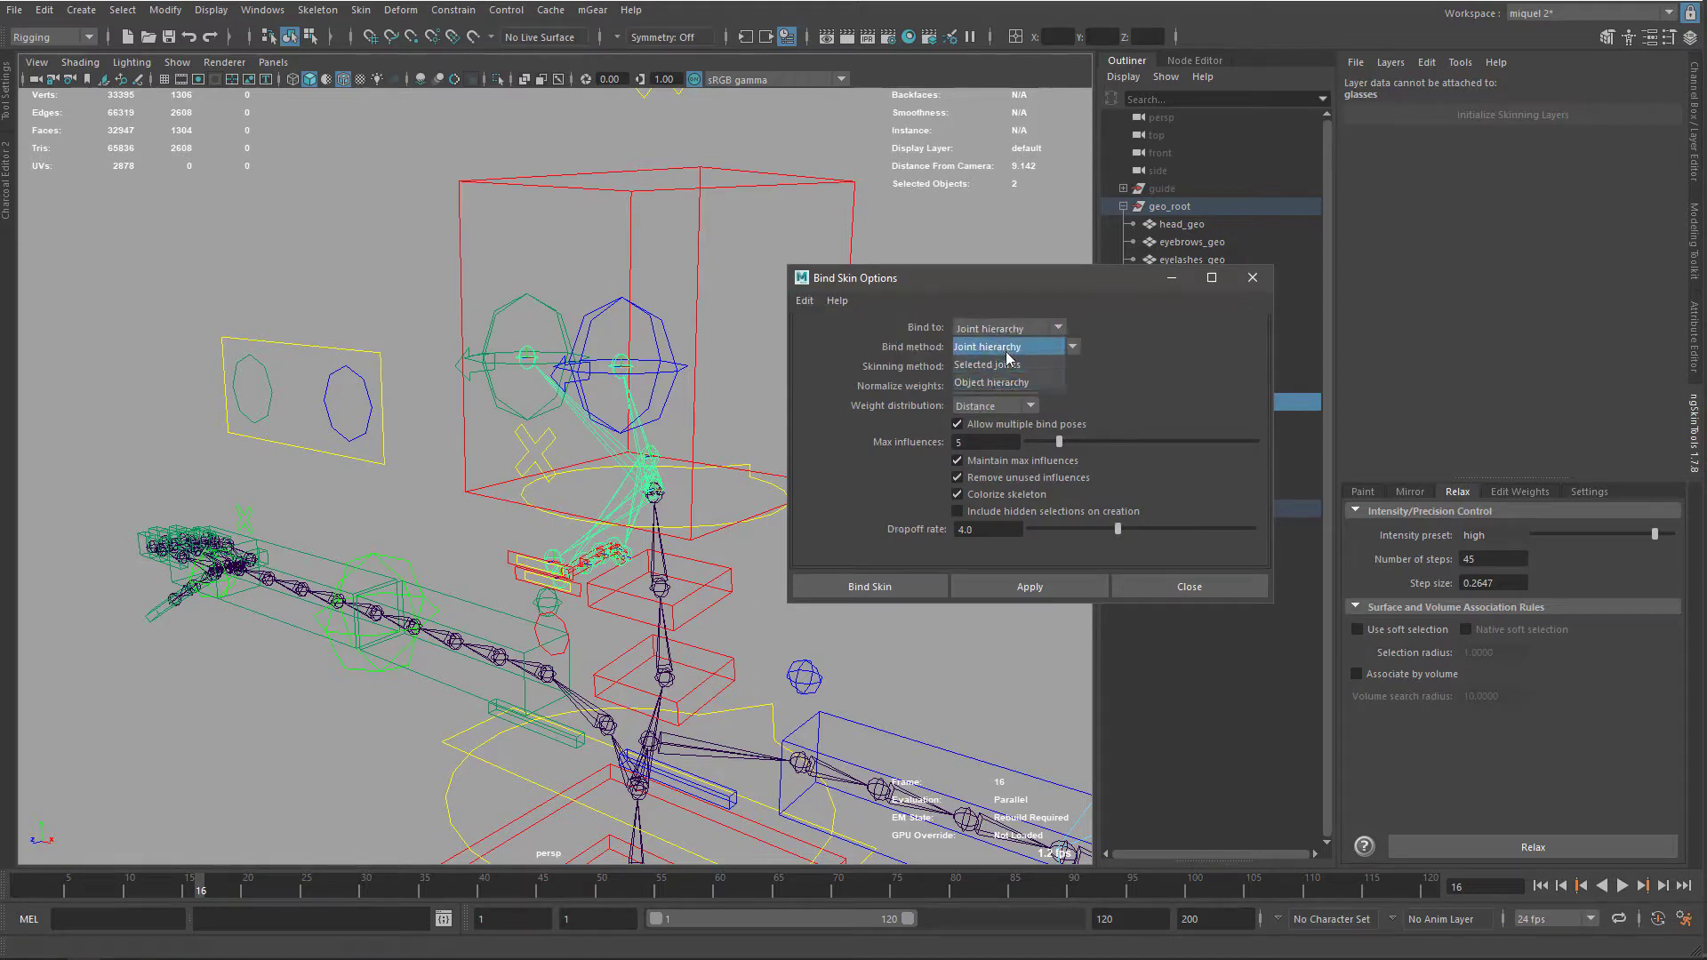
pyautogui.click(998, 365)
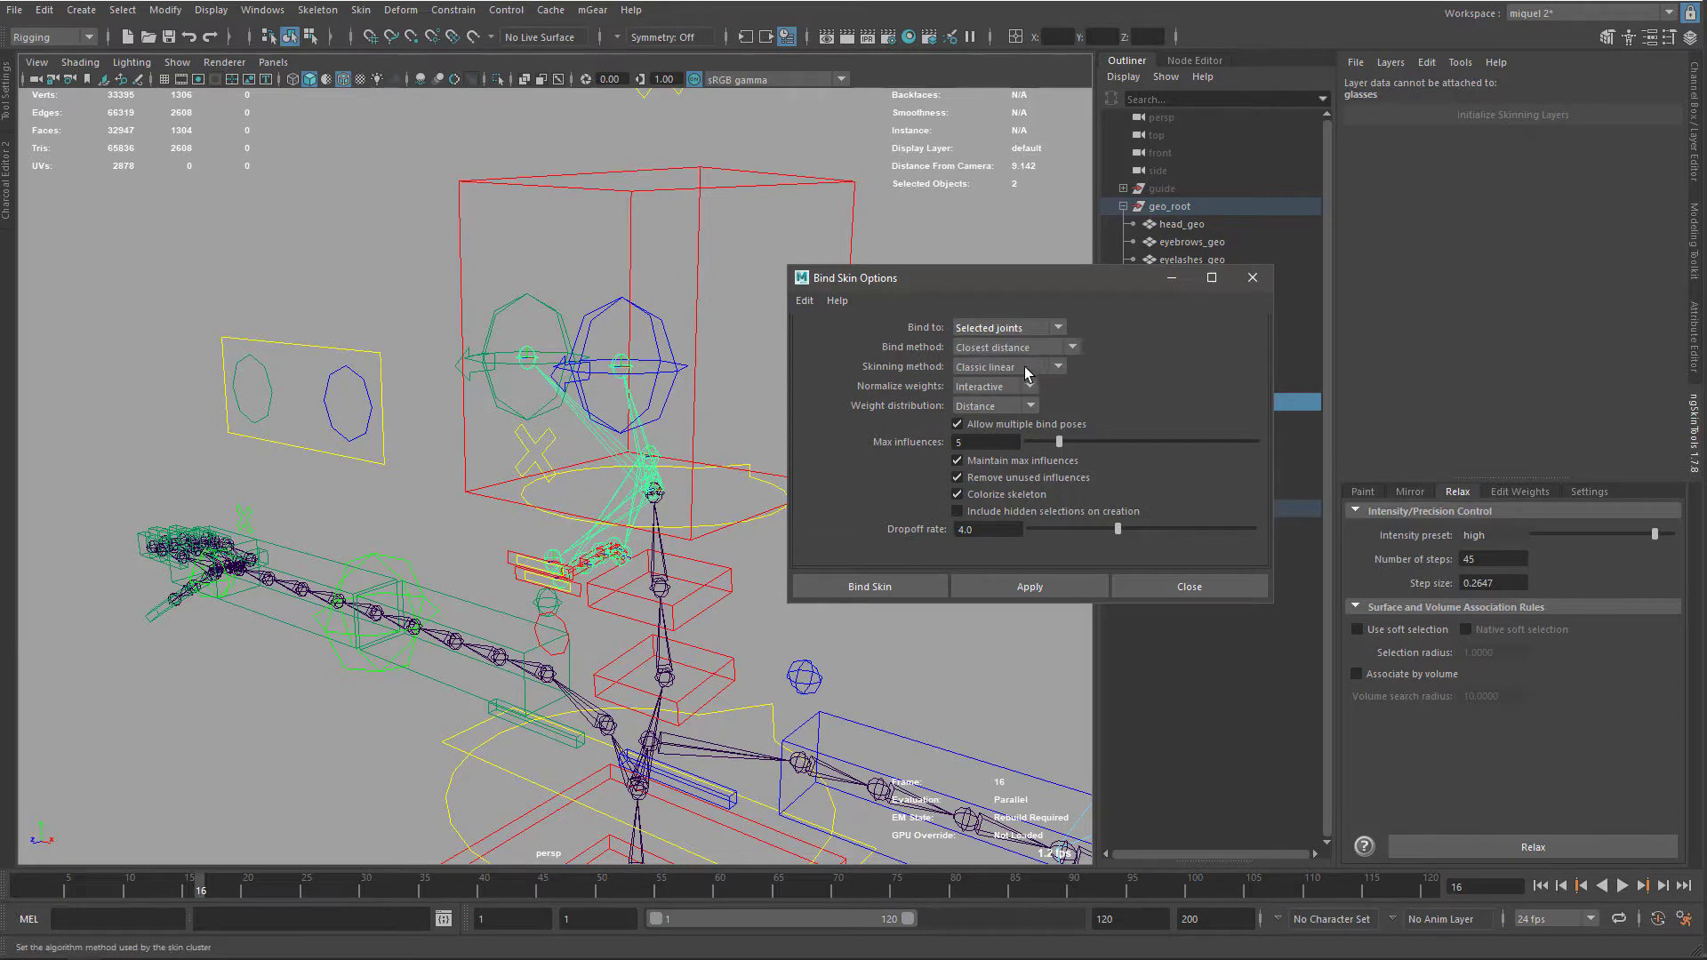
pyautogui.click(987, 406)
pyautogui.click(991, 440)
# Step: Set max influences 1, uncheck maintain influences and skeleton colouring, and bind the glasses
pyautogui.click(957, 425)
pyautogui.moveTo(1059, 442); pyautogui.dragTo(1025, 442)
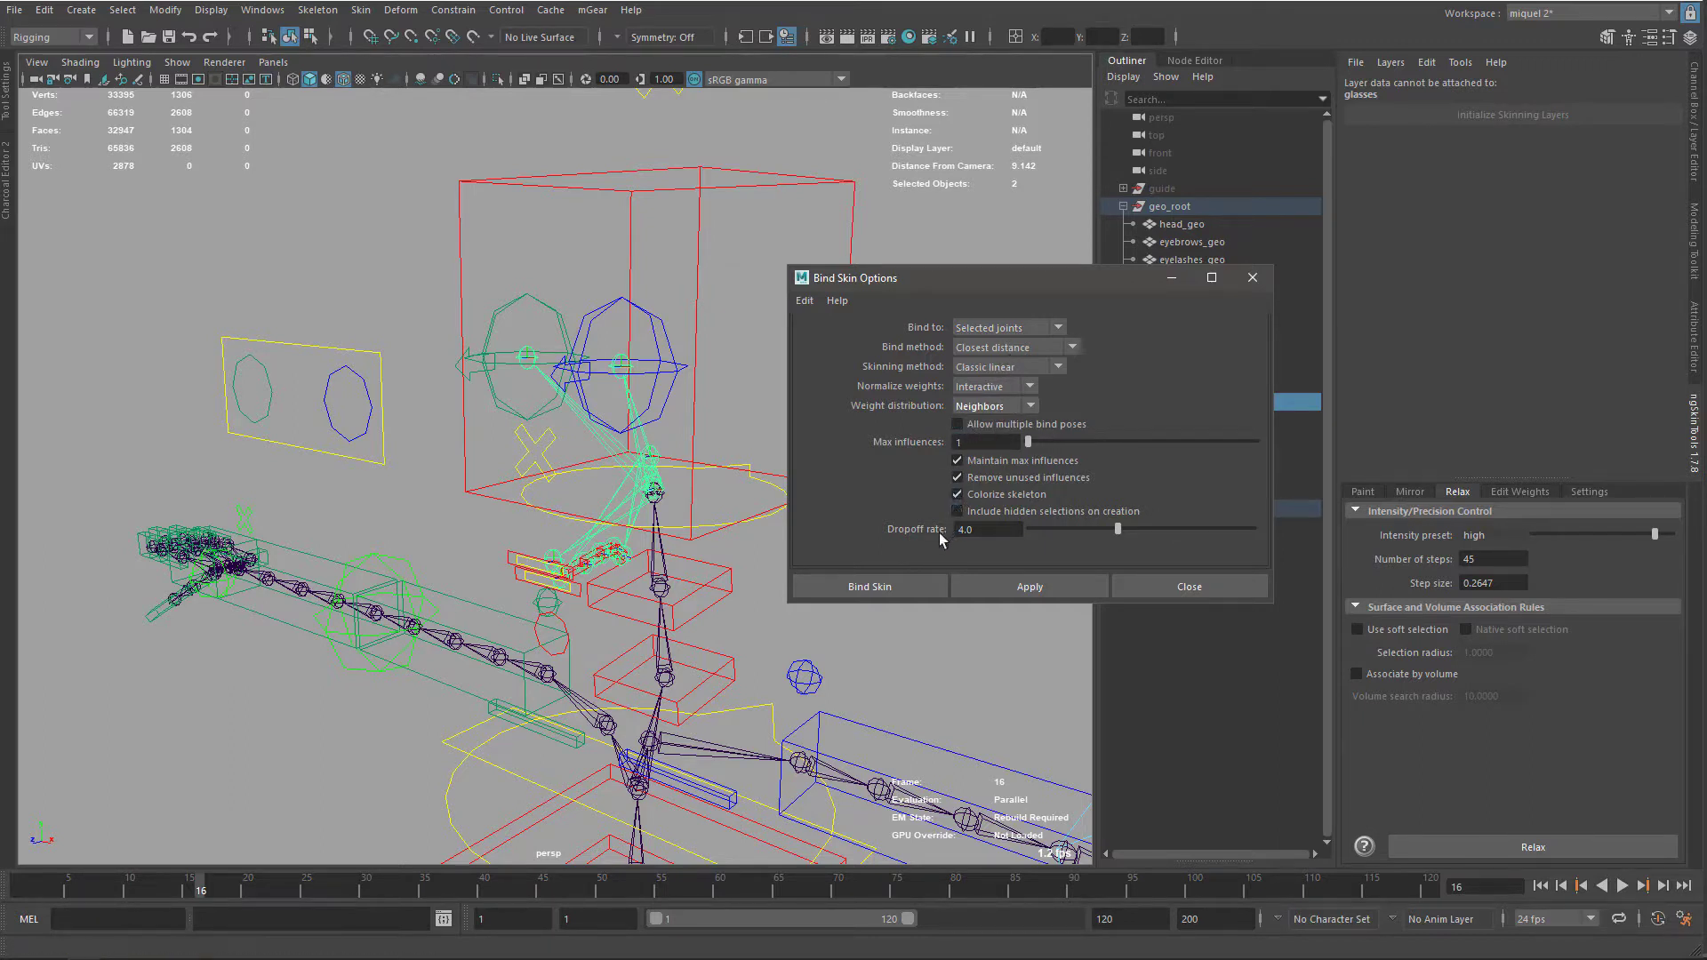
pyautogui.click(957, 461)
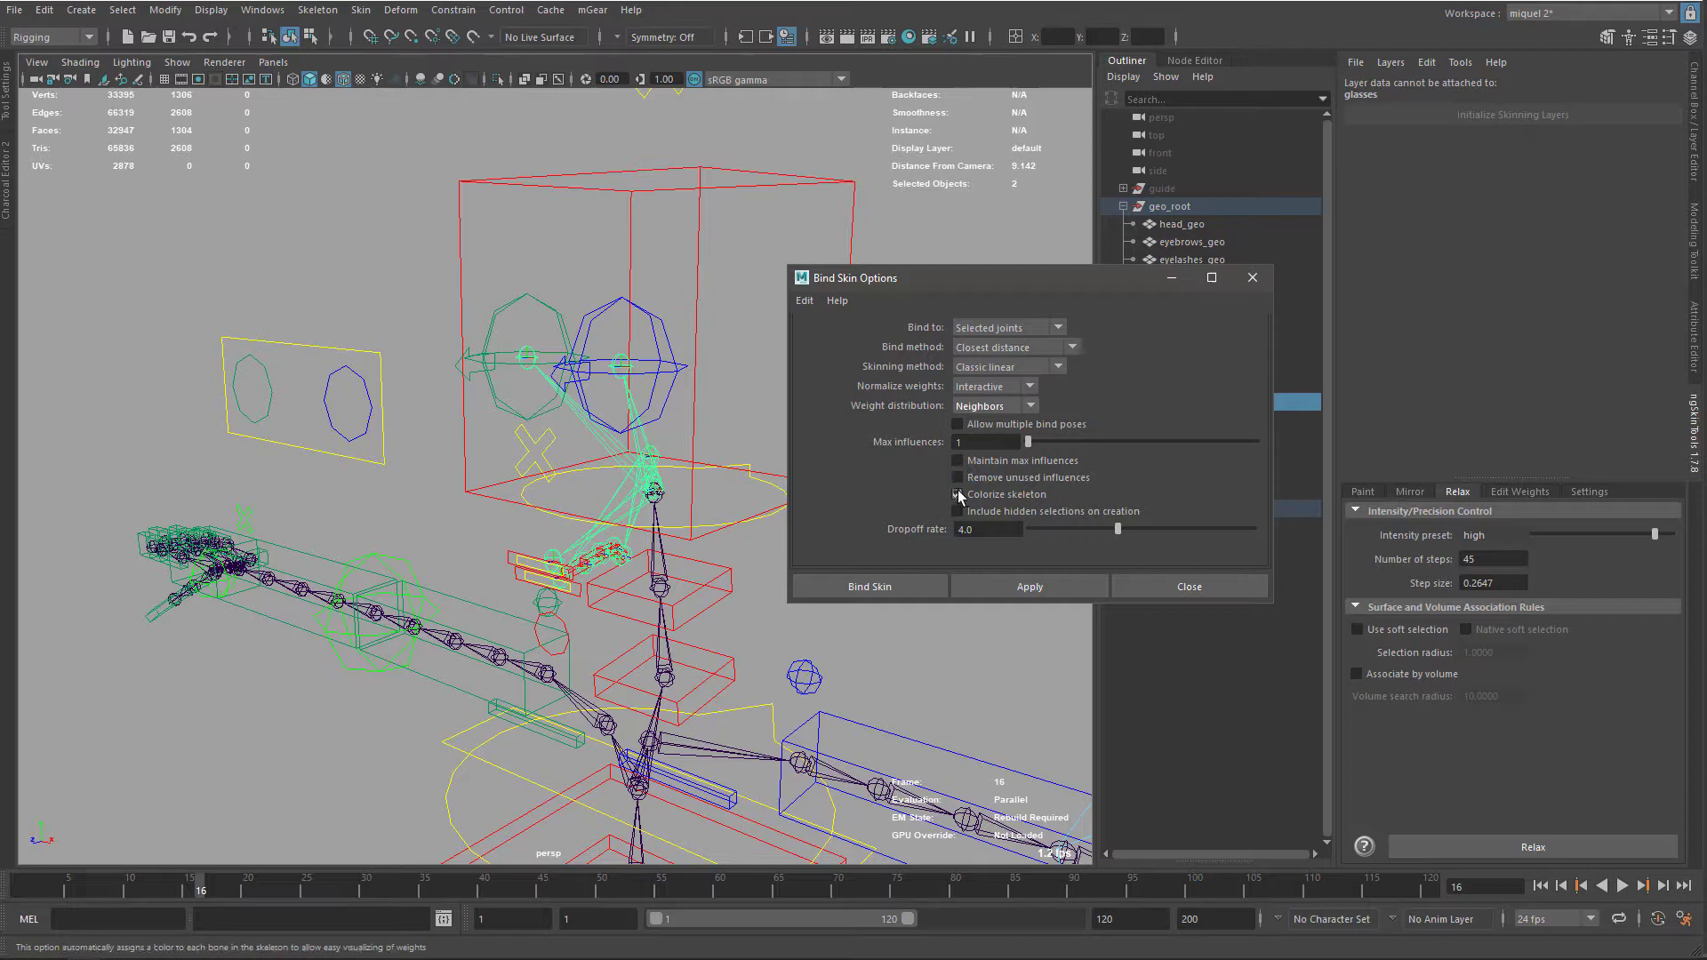
pyautogui.click(956, 494)
pyautogui.click(956, 425)
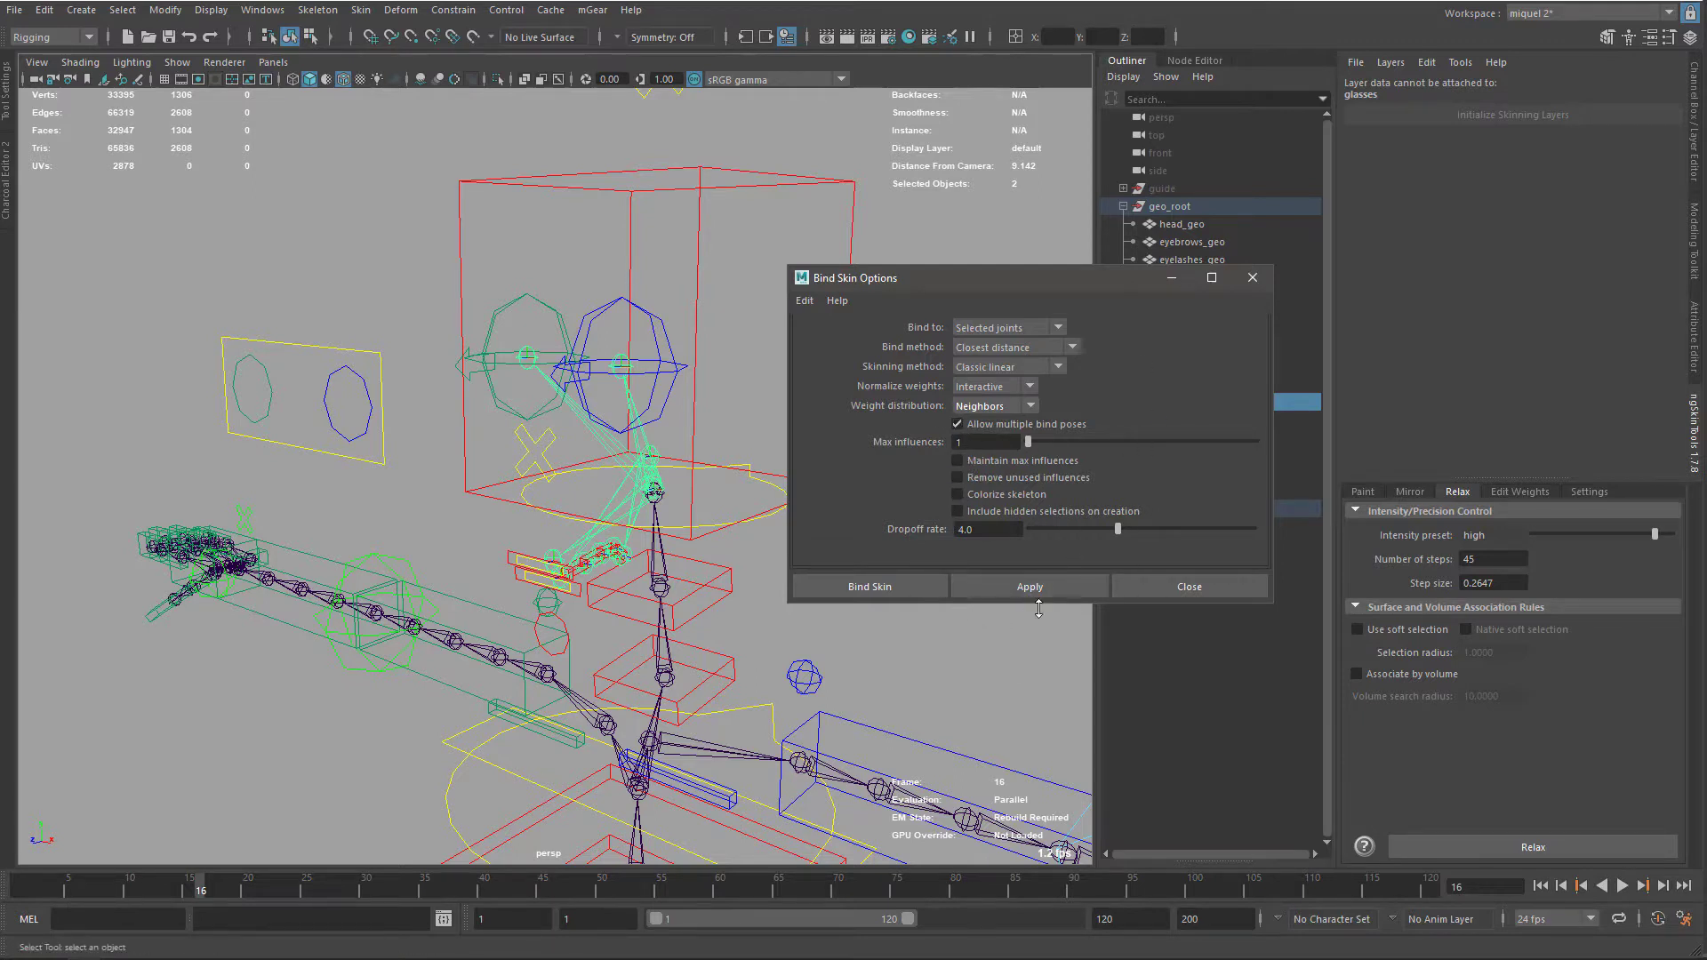
pyautogui.click(1028, 587)
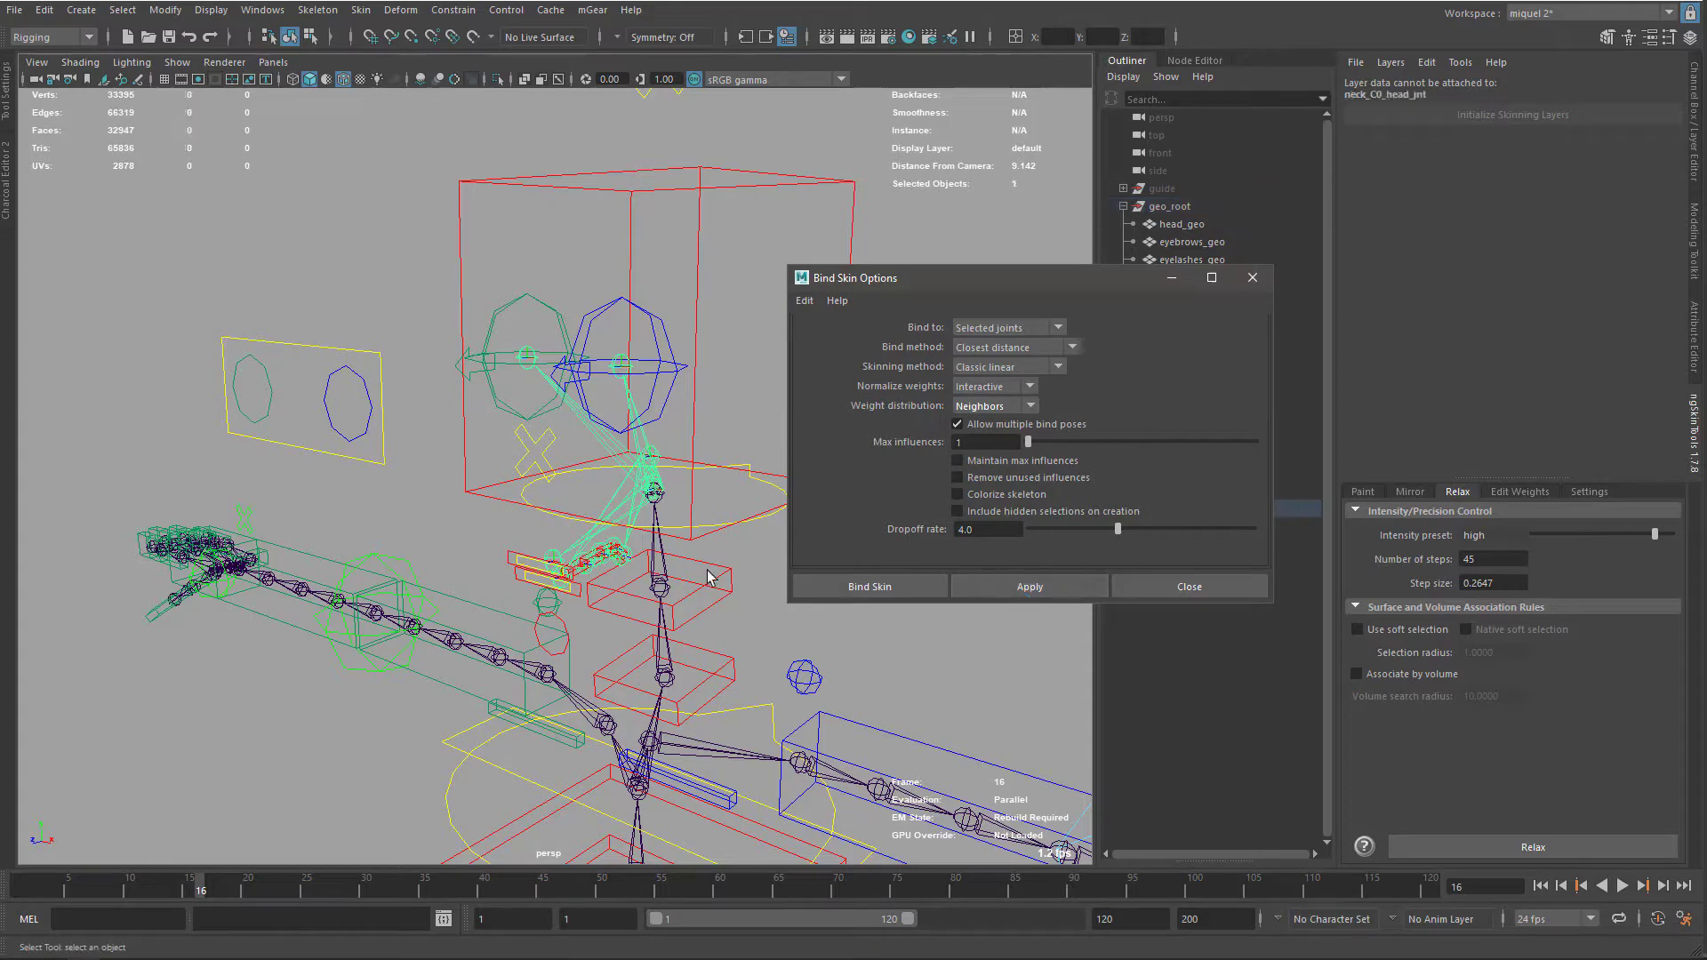
# Step: Show the meshes, close the Bind Skin options and expose the joints around the face
pyautogui.press('5')
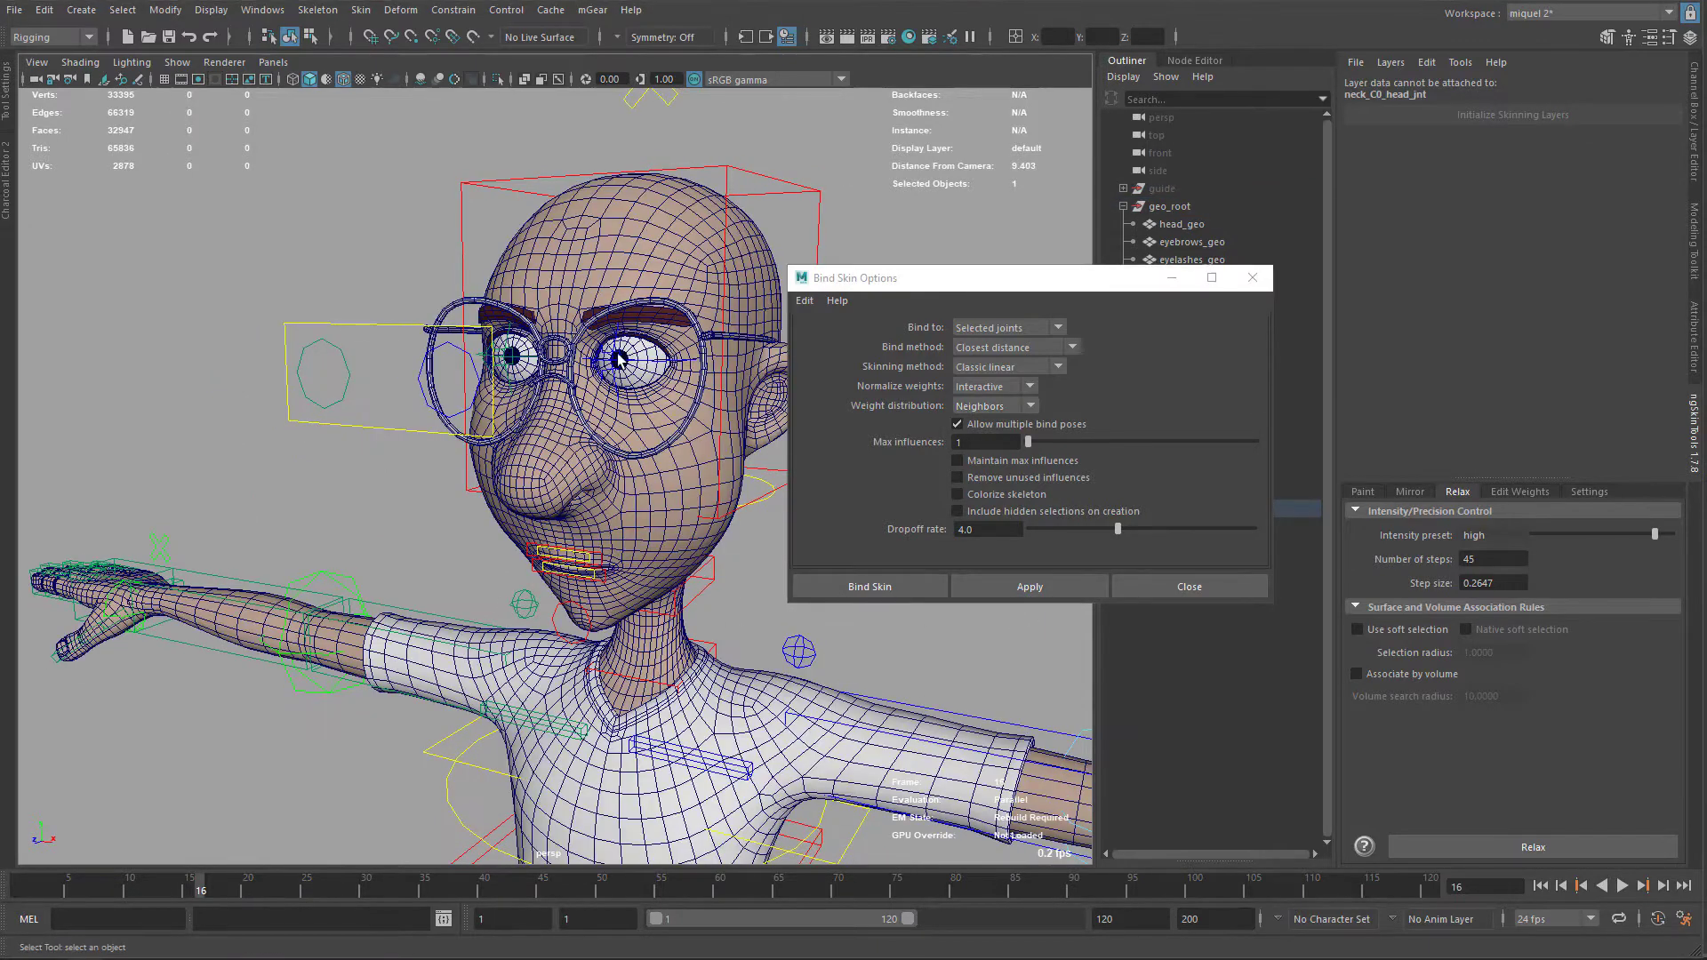
pyautogui.click(635, 375)
pyautogui.moveTo(1027, 278); pyautogui.dragTo(433, 498)
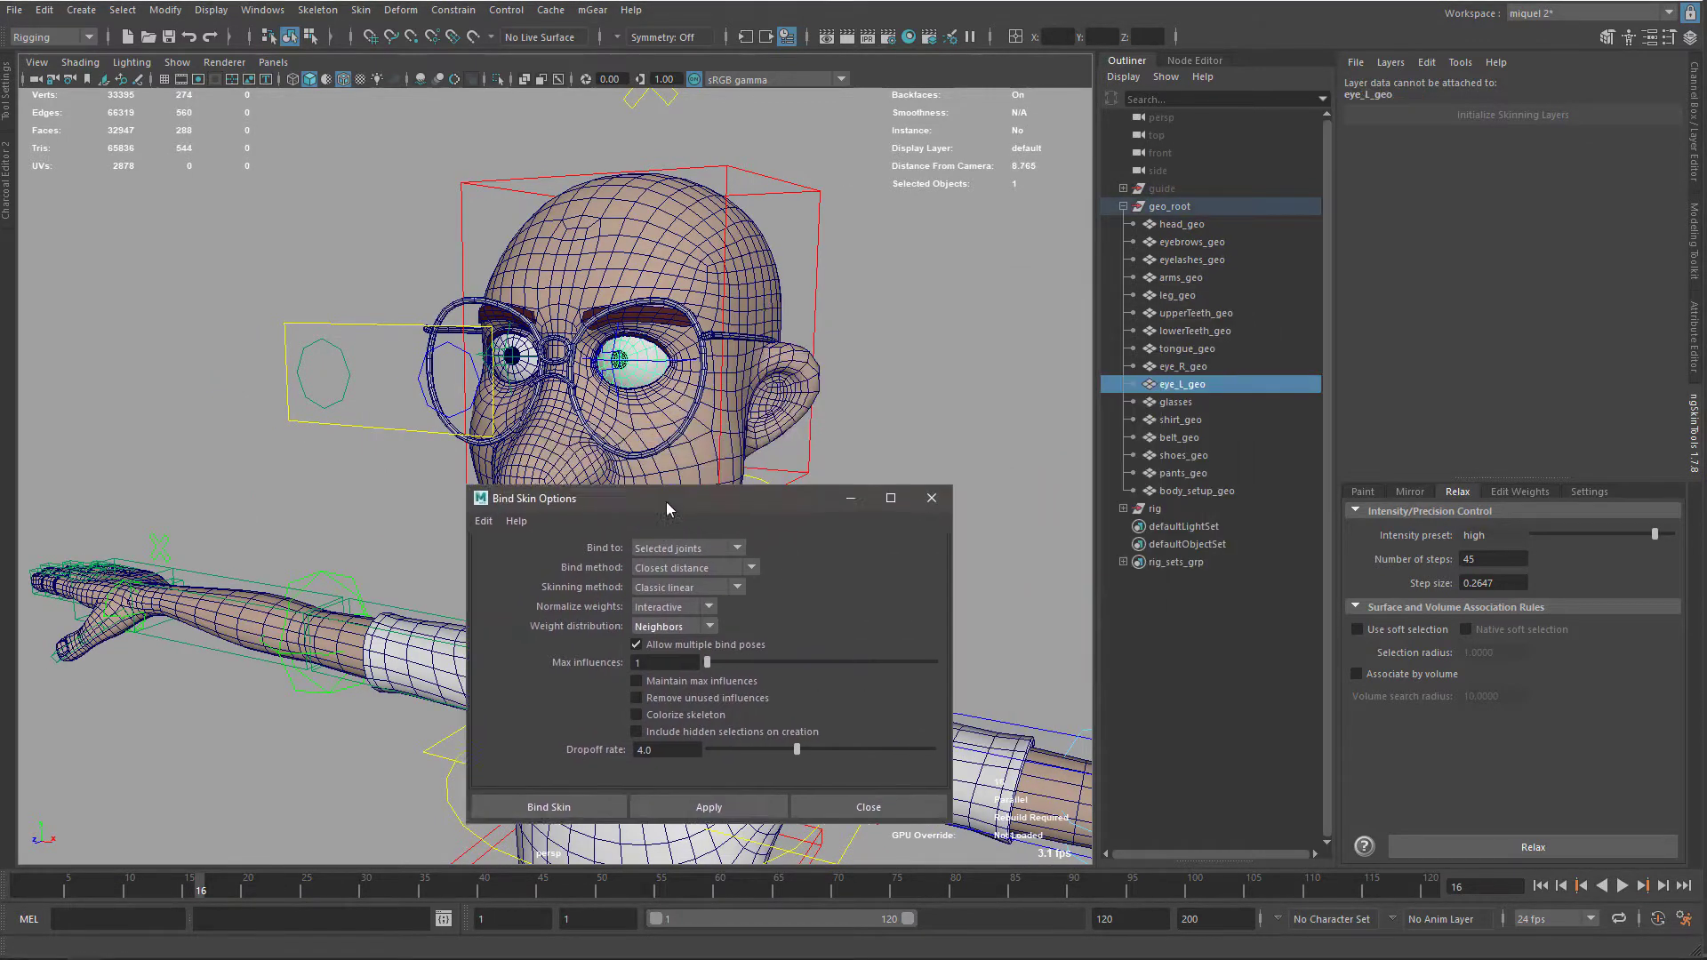
pyautogui.click(663, 500)
pyautogui.scroll(5, 801, 507)
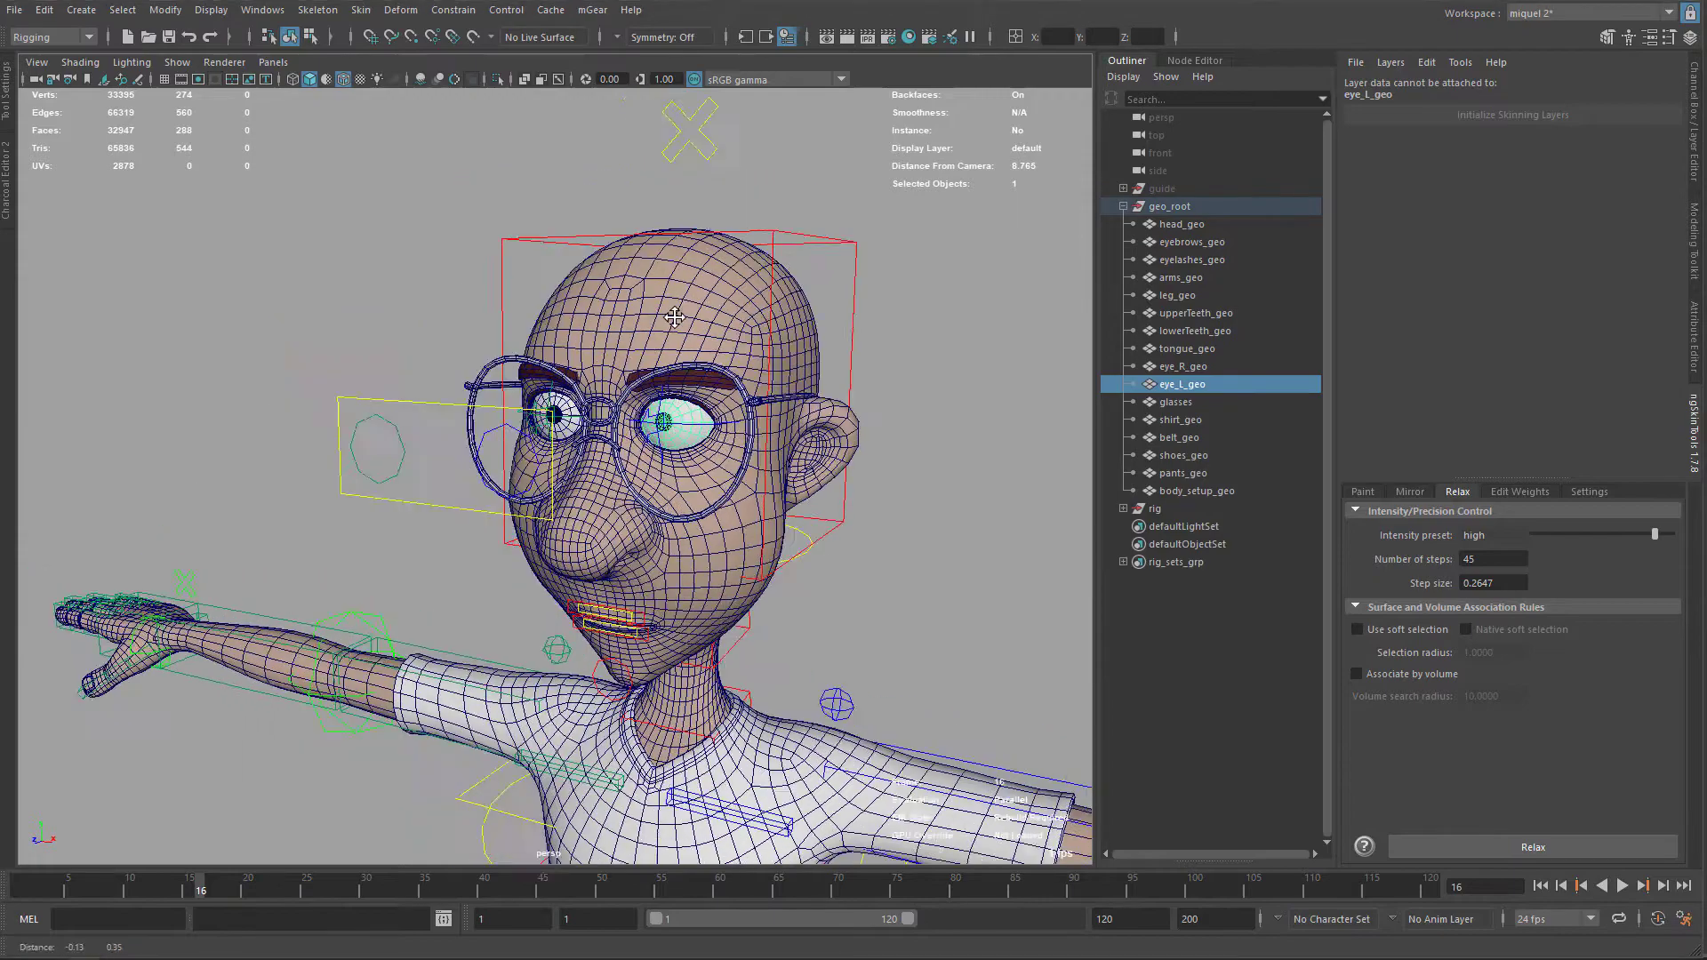
pyautogui.scroll(5, 827, 500)
pyautogui.keyDown('alt'); pyautogui.moveTo(838, 501); pyautogui.dragTo(1041, 455); pyautogui.keyUp('alt')
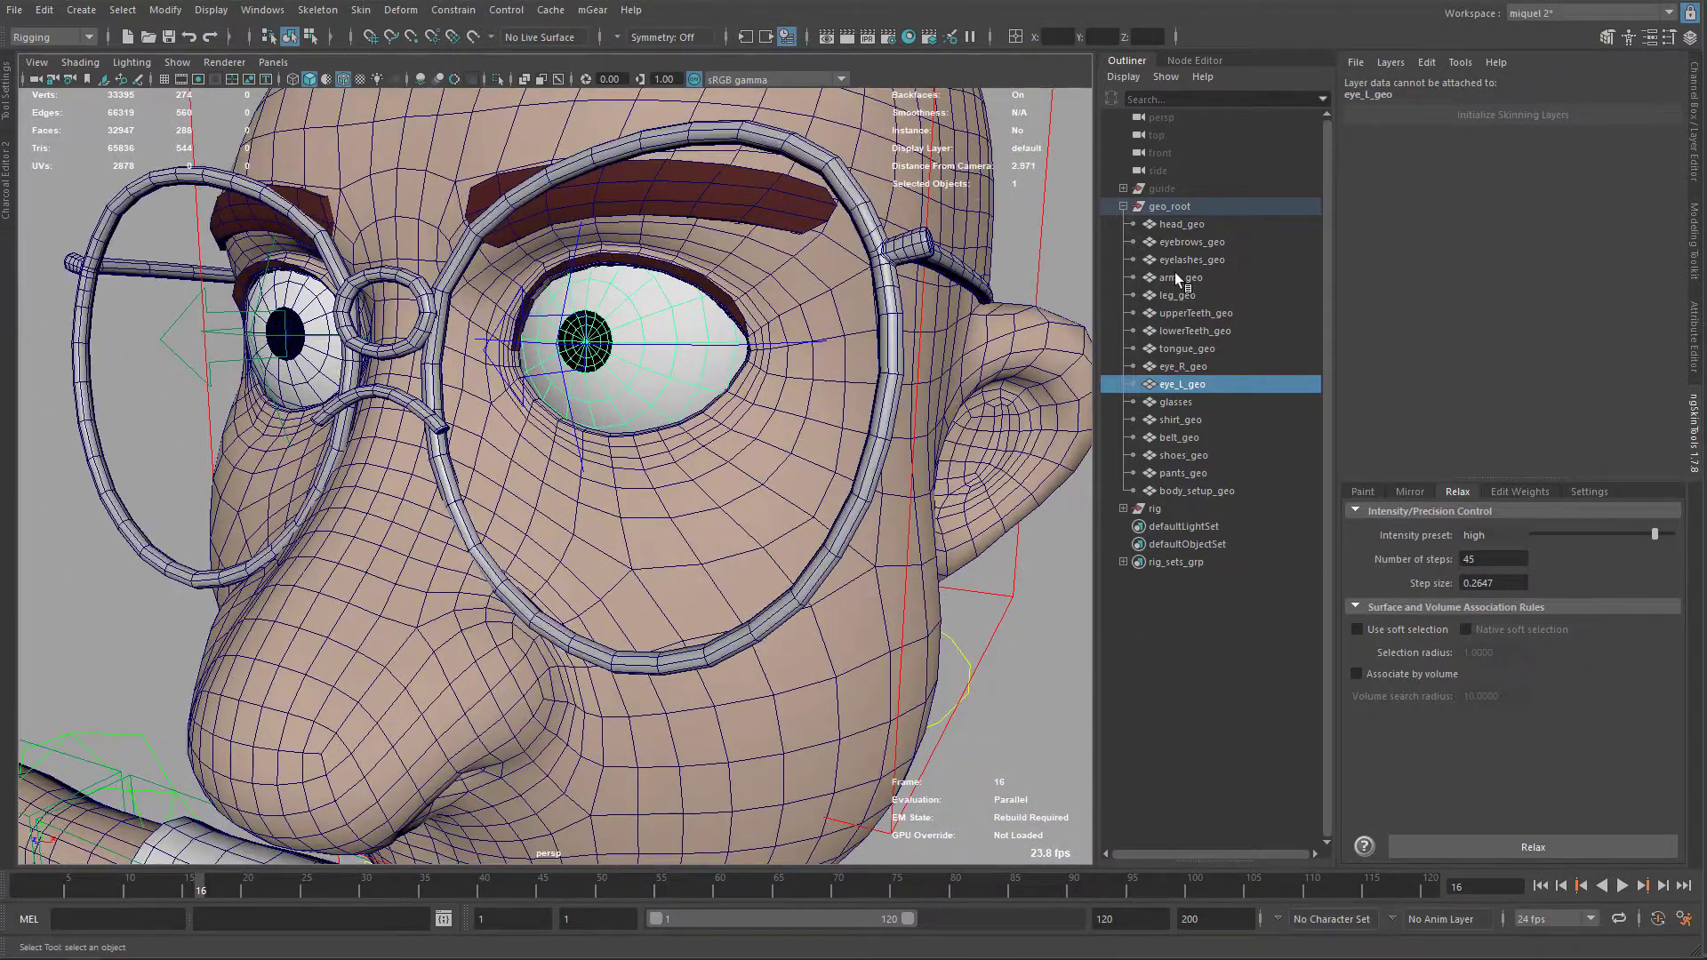
pyautogui.hotkey('alt', '1')
# Step: Select eye_L0_eye_jnt with the left eye mesh and bind them with Skin > Bind Skin
pyautogui.click(674, 327)
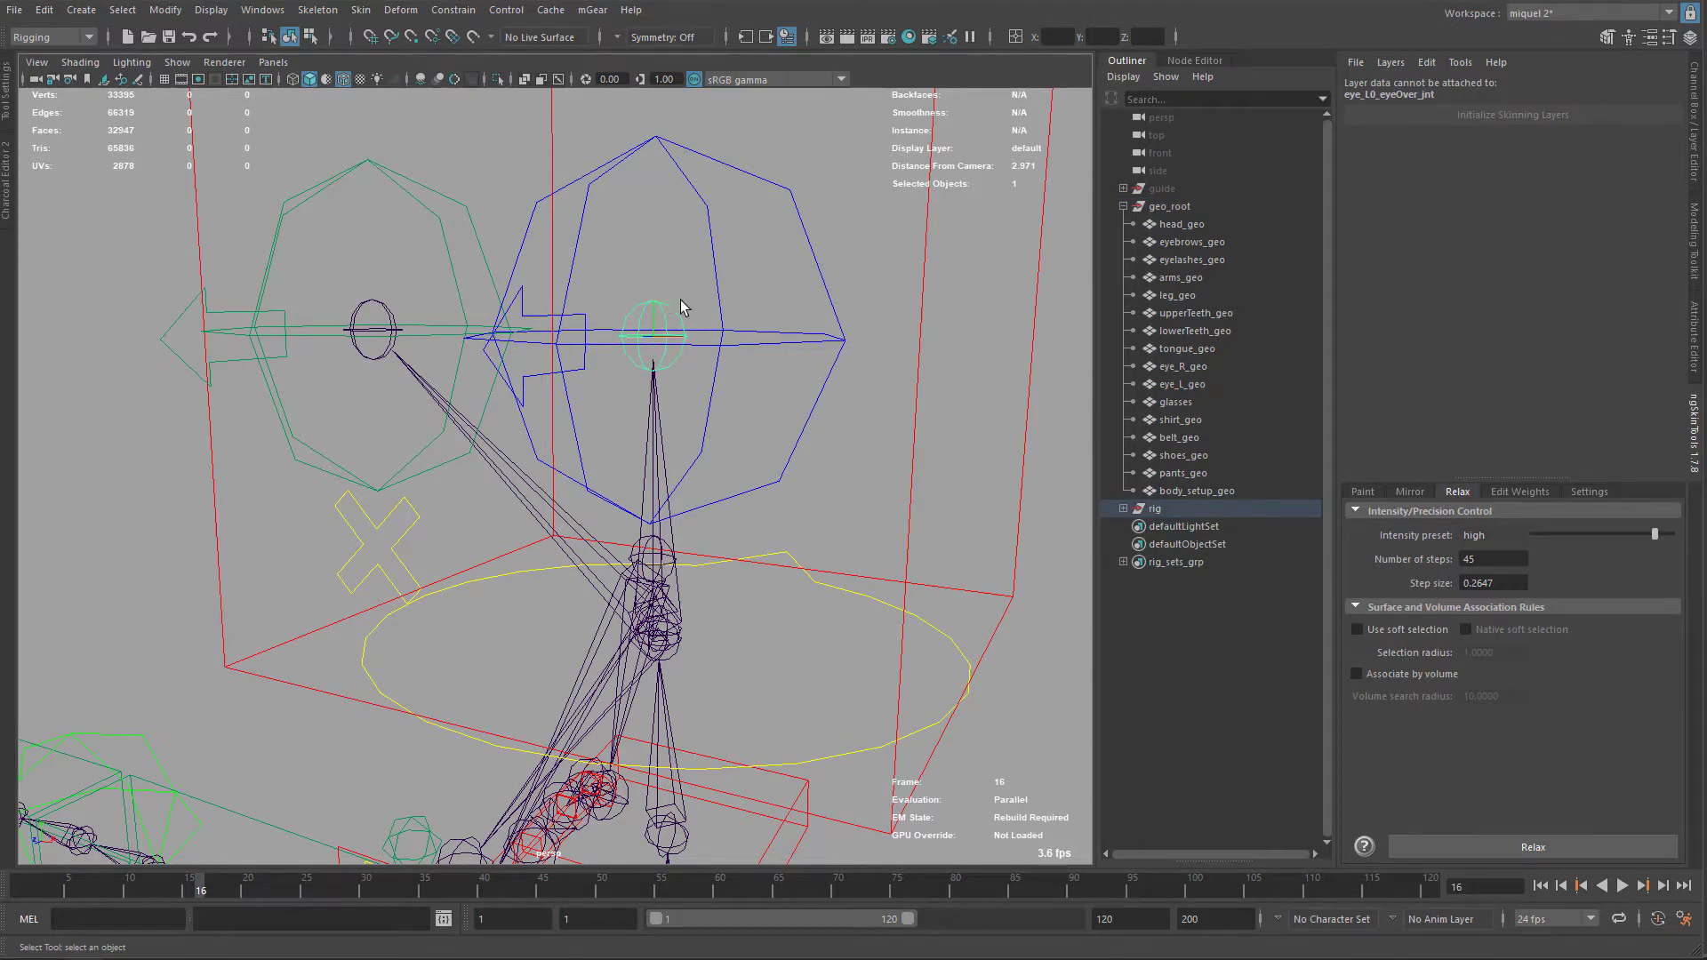
pyautogui.press('f')
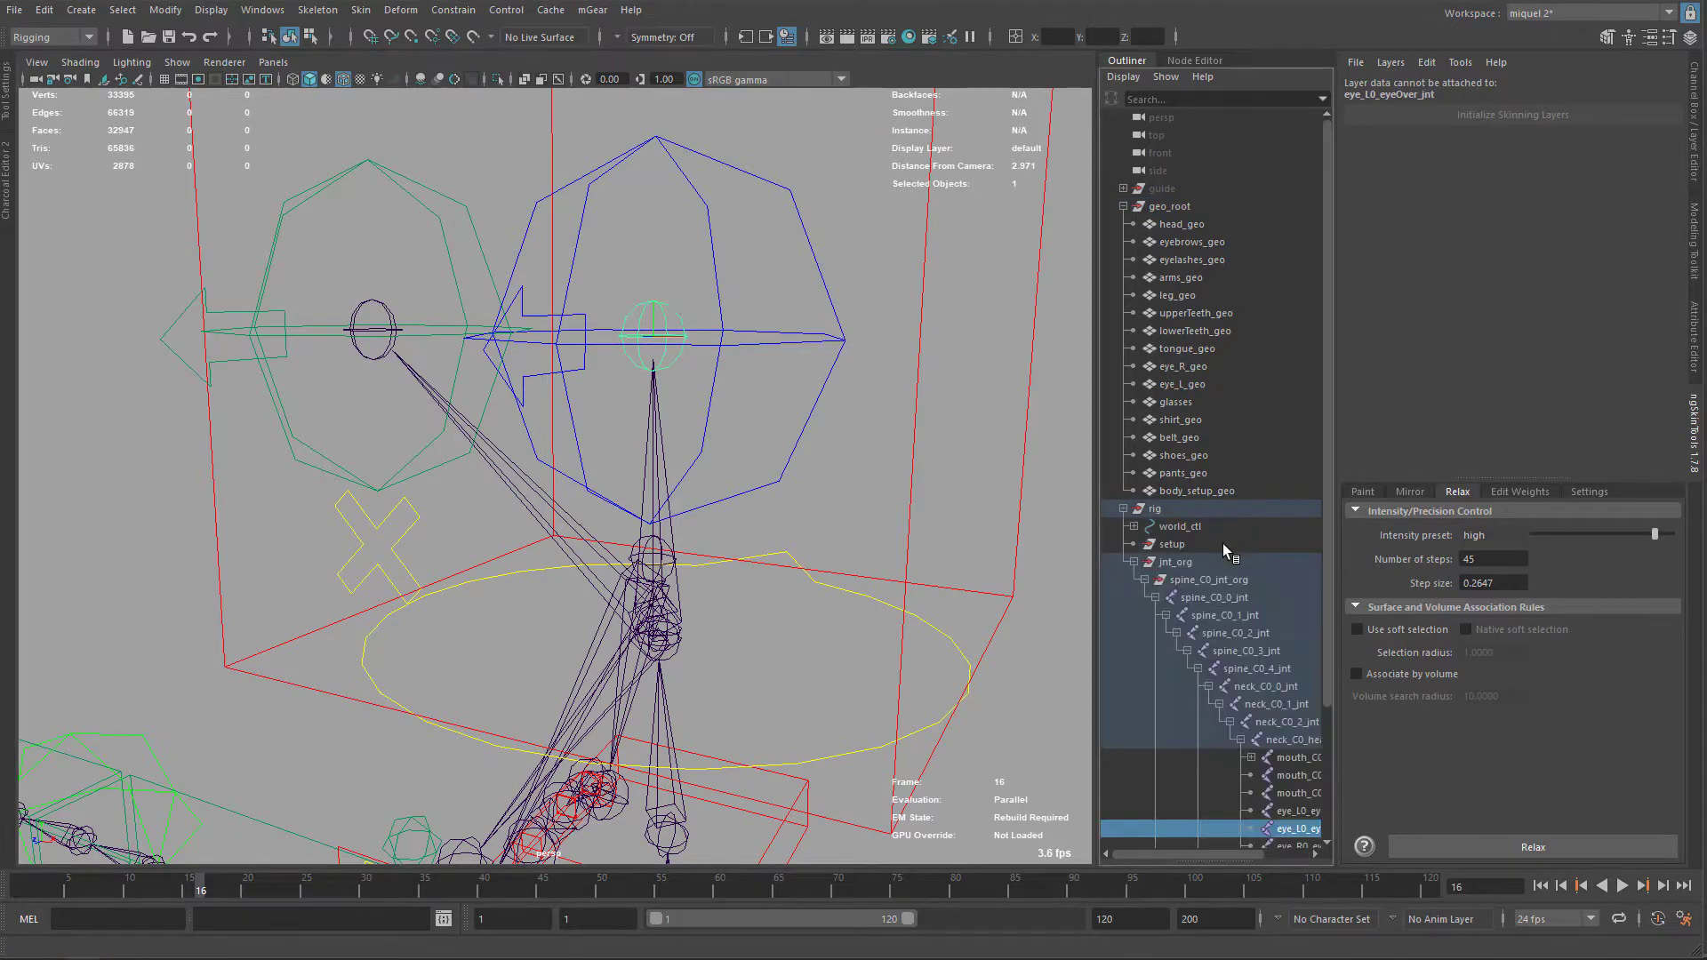
pyautogui.keyDown('alt'); pyautogui.moveTo(1245, 680); pyautogui.dragTo(1187, 312, button='middle'); pyautogui.keyUp('alt')
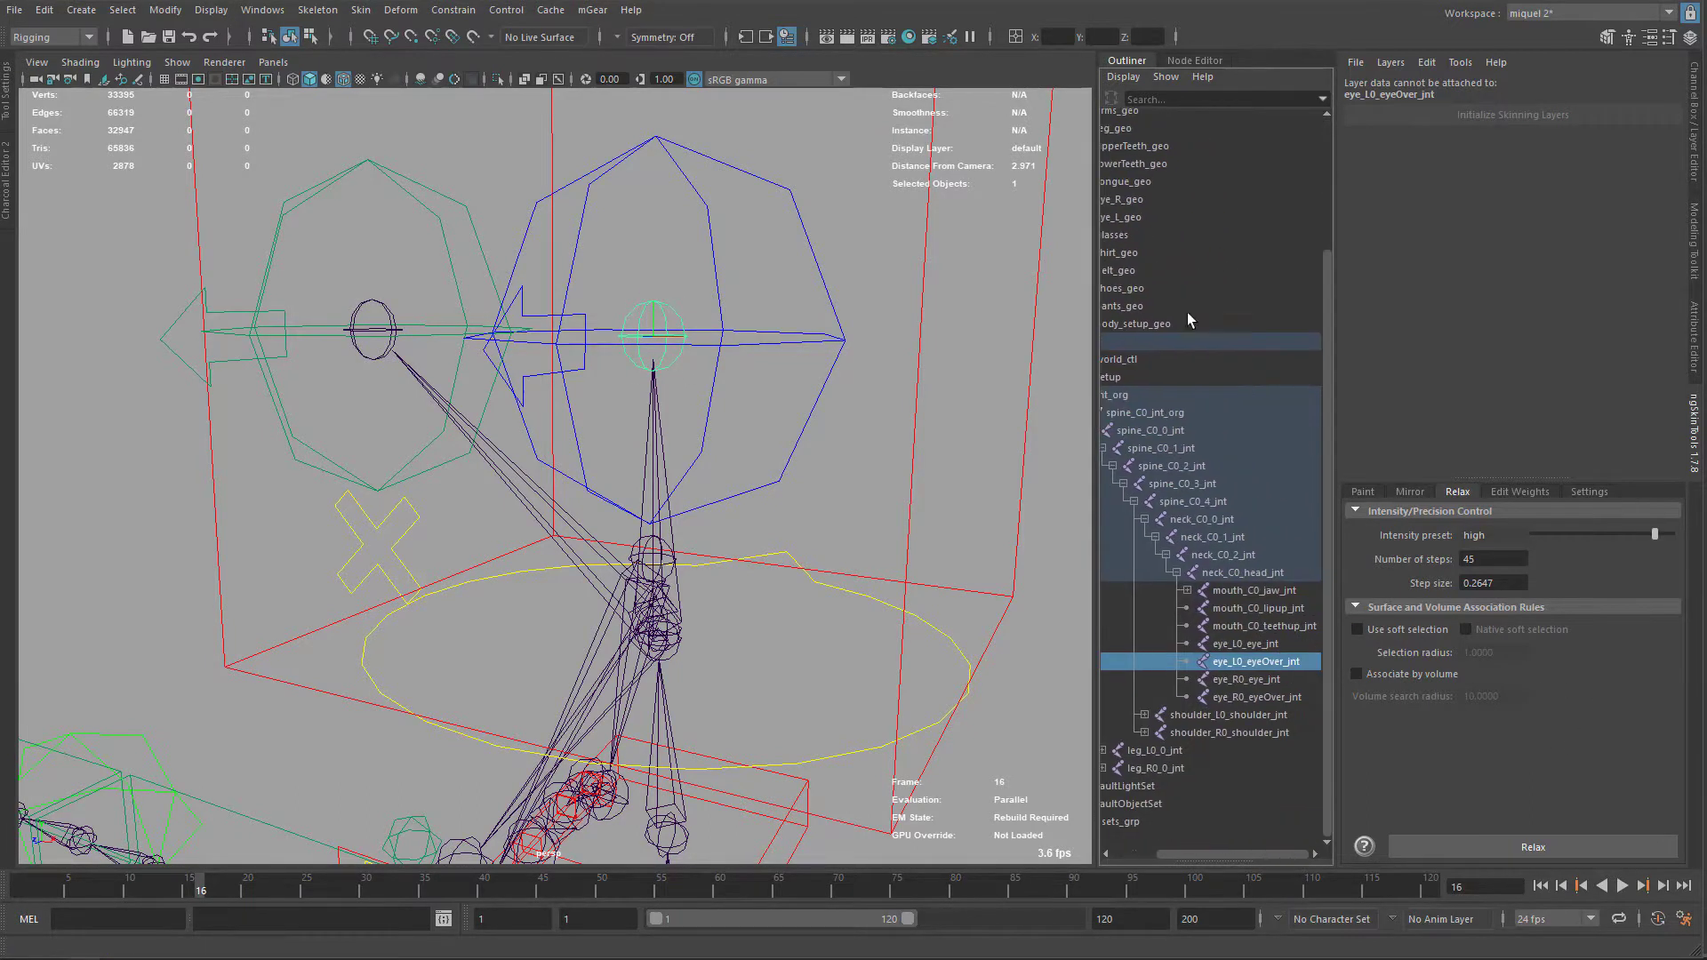
pyautogui.click(1254, 647)
pyautogui.hotkey('alt', '1')
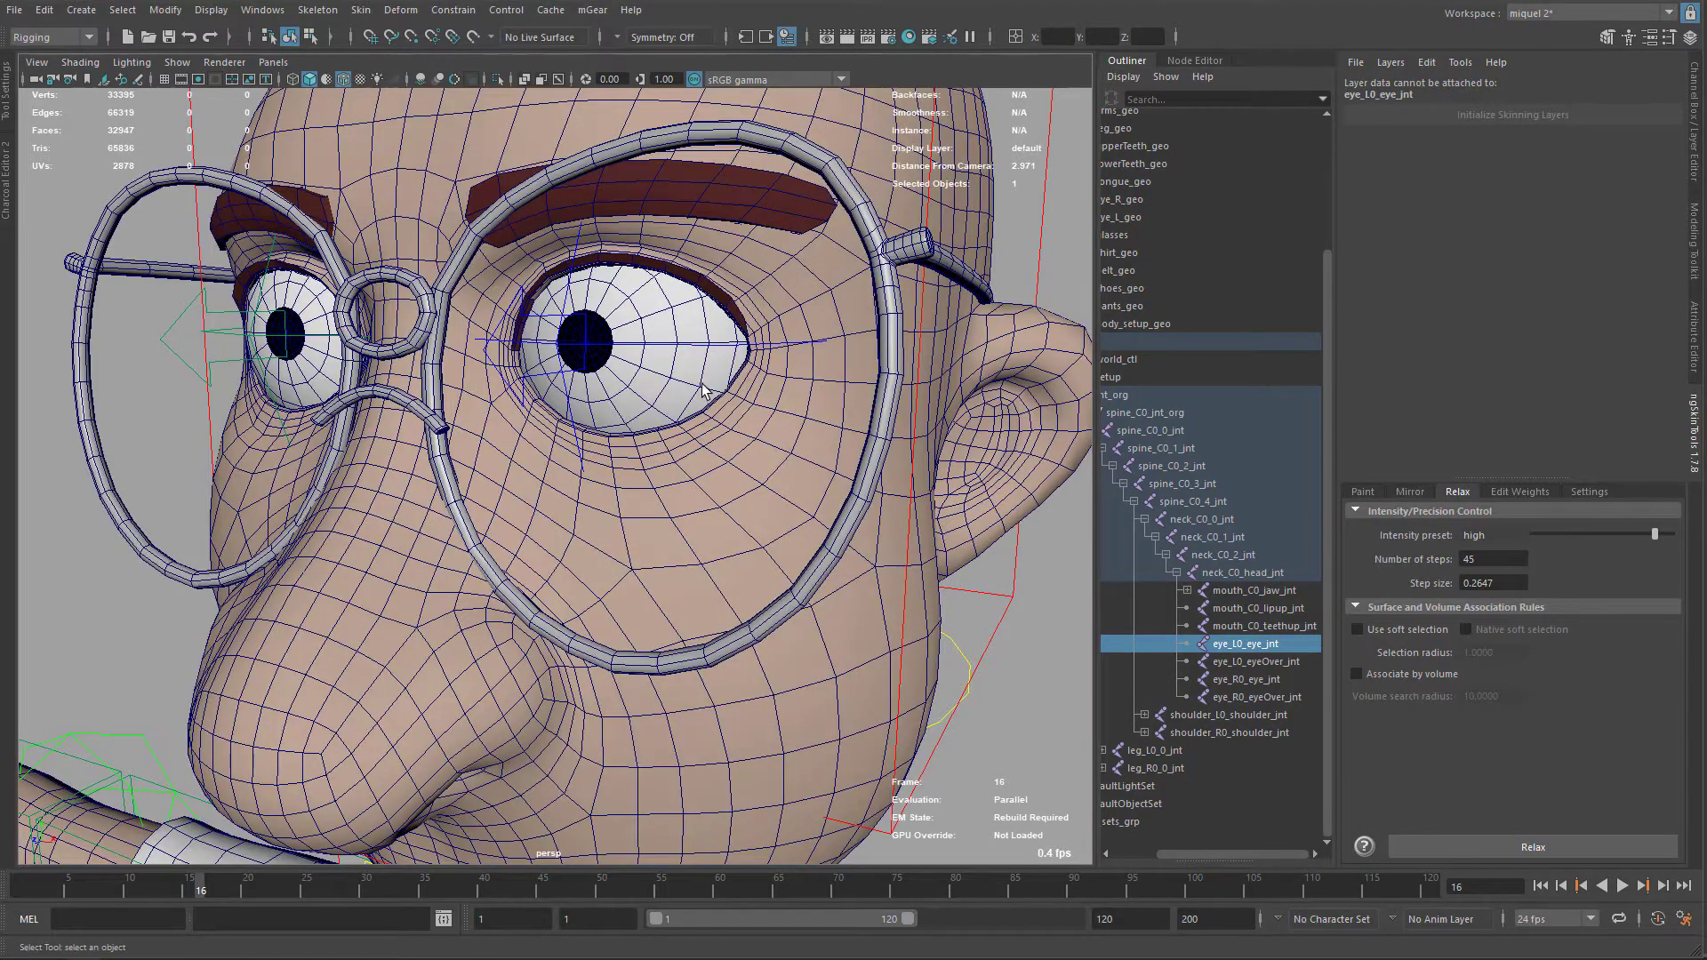
pyautogui.keyDown('shift'); pyautogui.click(703, 392); pyautogui.keyUp('shift')
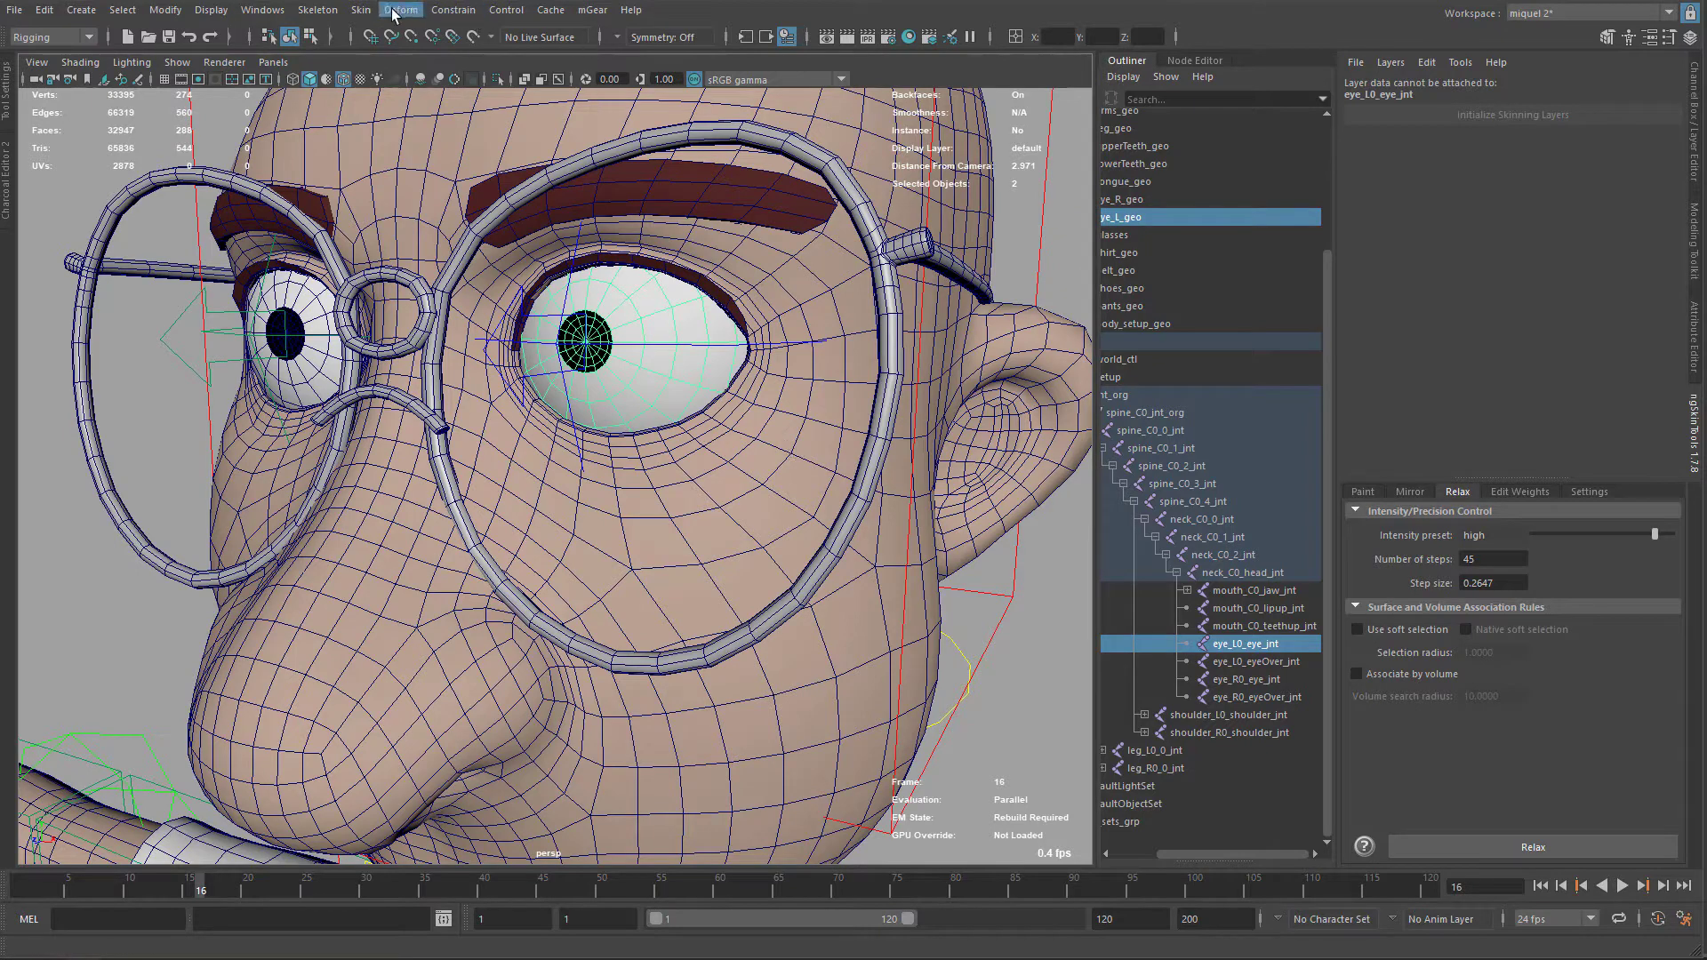
pyautogui.click(361, 10)
pyautogui.click(400, 54)
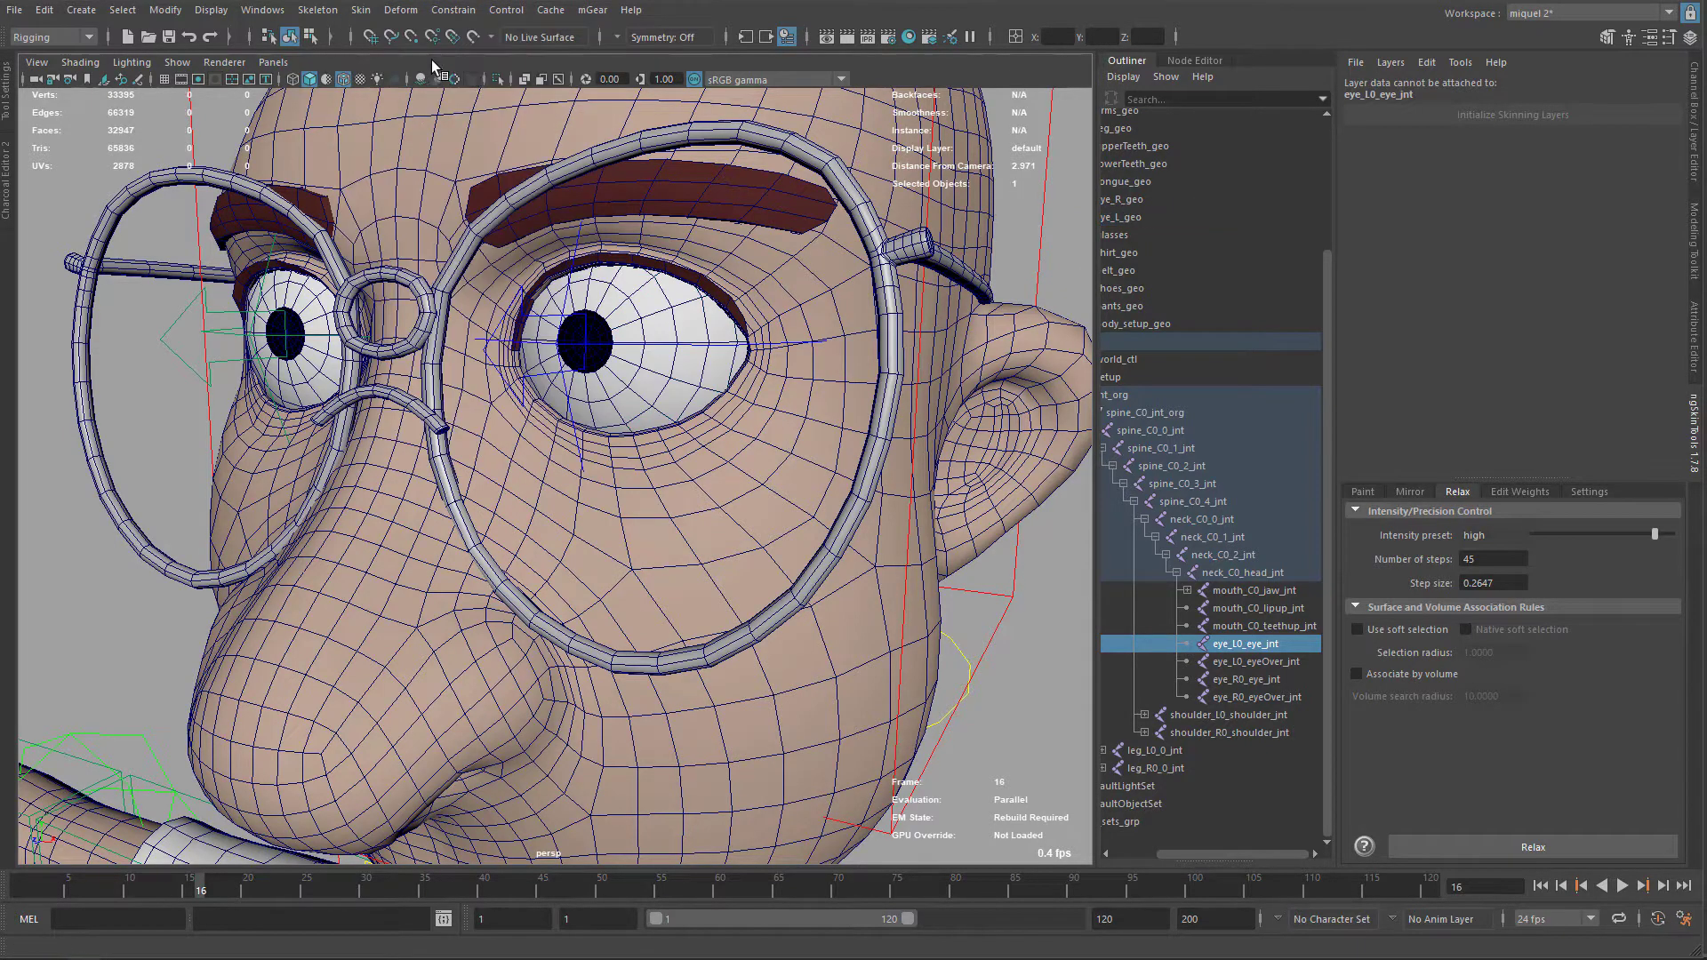
# Step: Select eye_R0_eye_jnt with the right eye mesh and bind them with Skin > Bind Skin
pyautogui.keyDown('alt'); pyautogui.moveTo(537, 308); pyautogui.dragTo(337, 408, button='middle'); pyautogui.keyUp('alt')
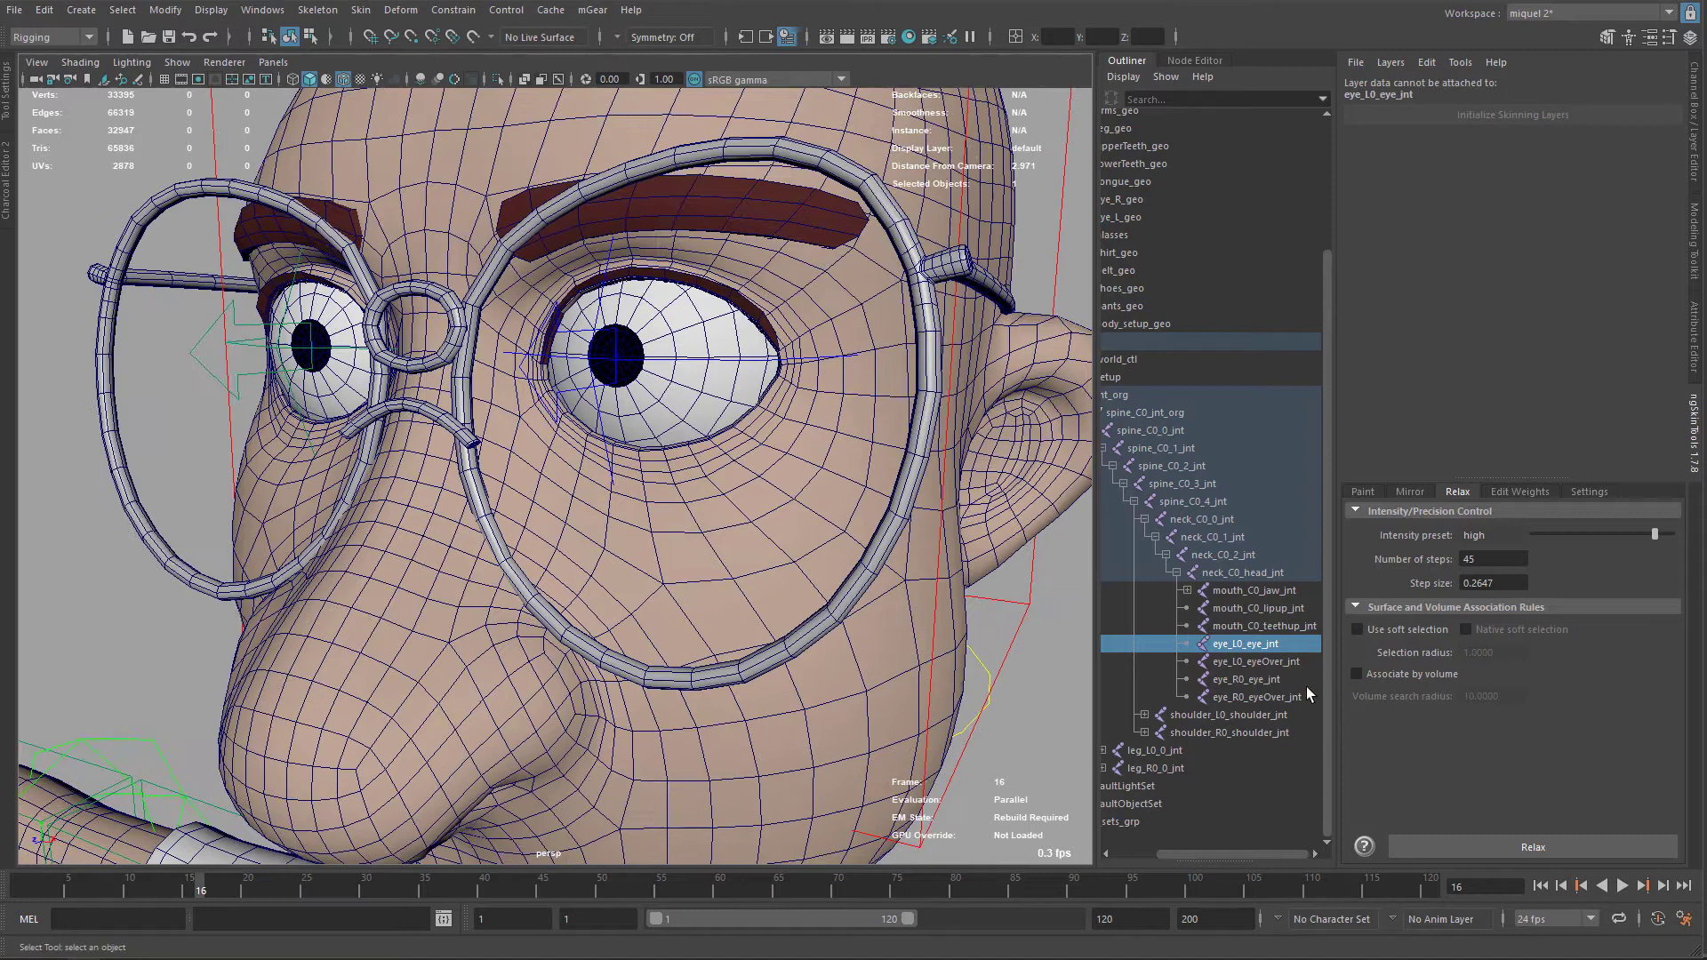
pyautogui.click(1263, 681)
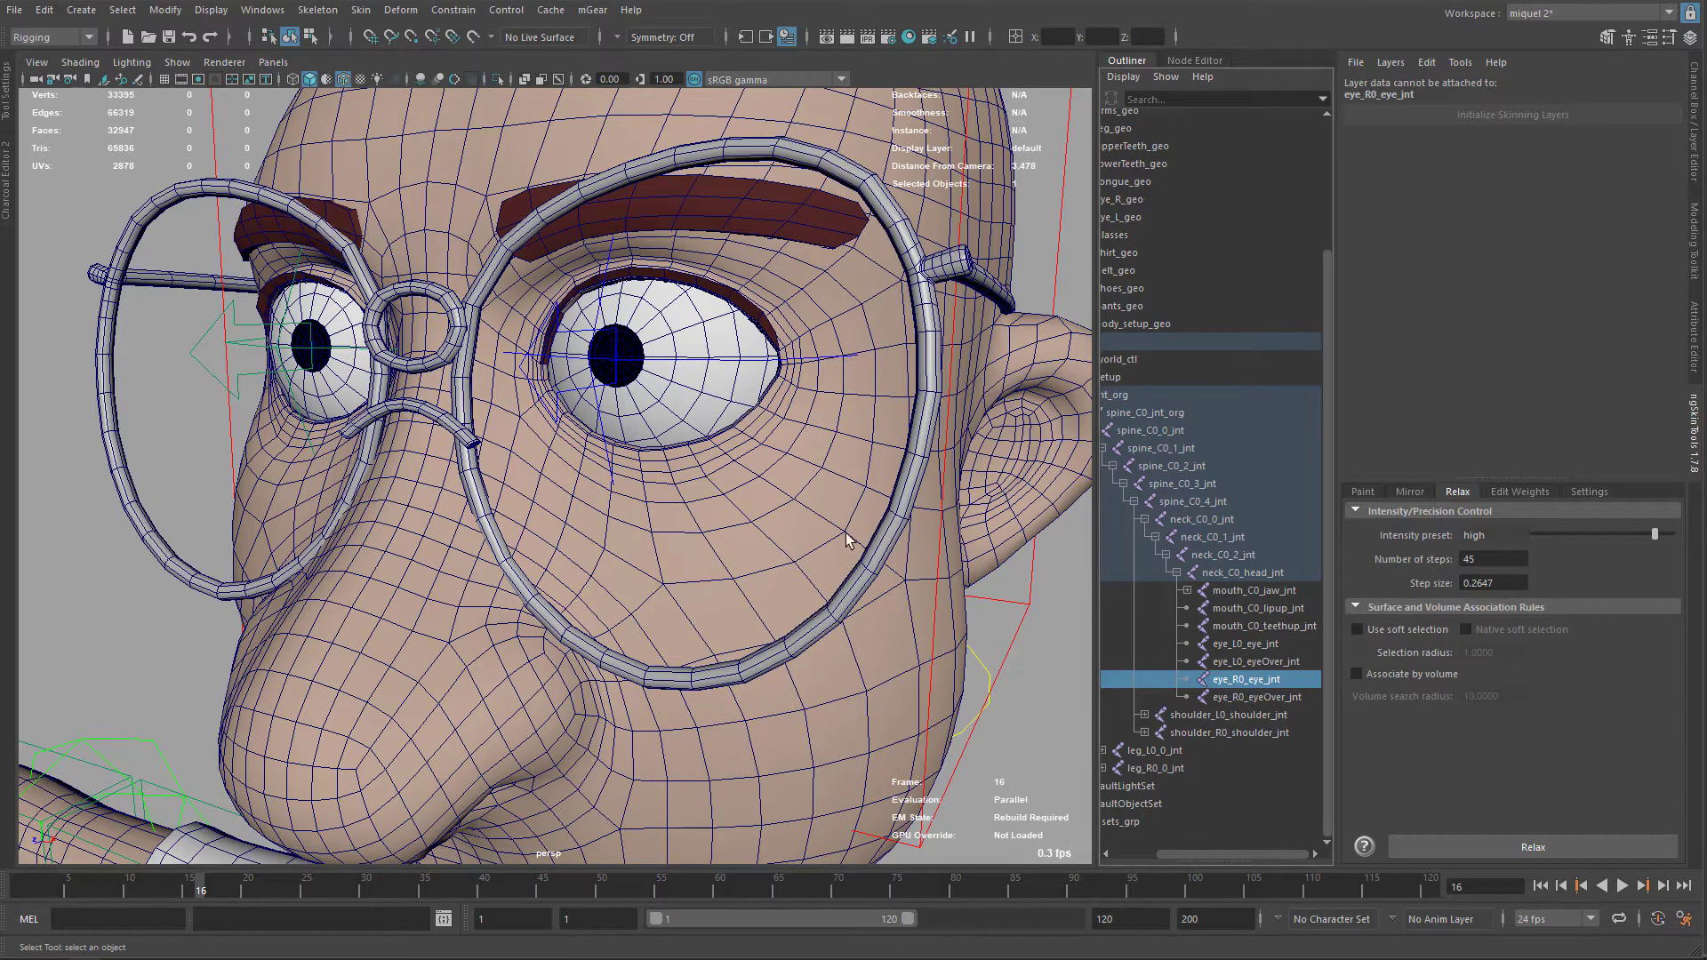
pyautogui.keyDown('shift'); pyautogui.click(349, 397); pyautogui.keyUp('shift')
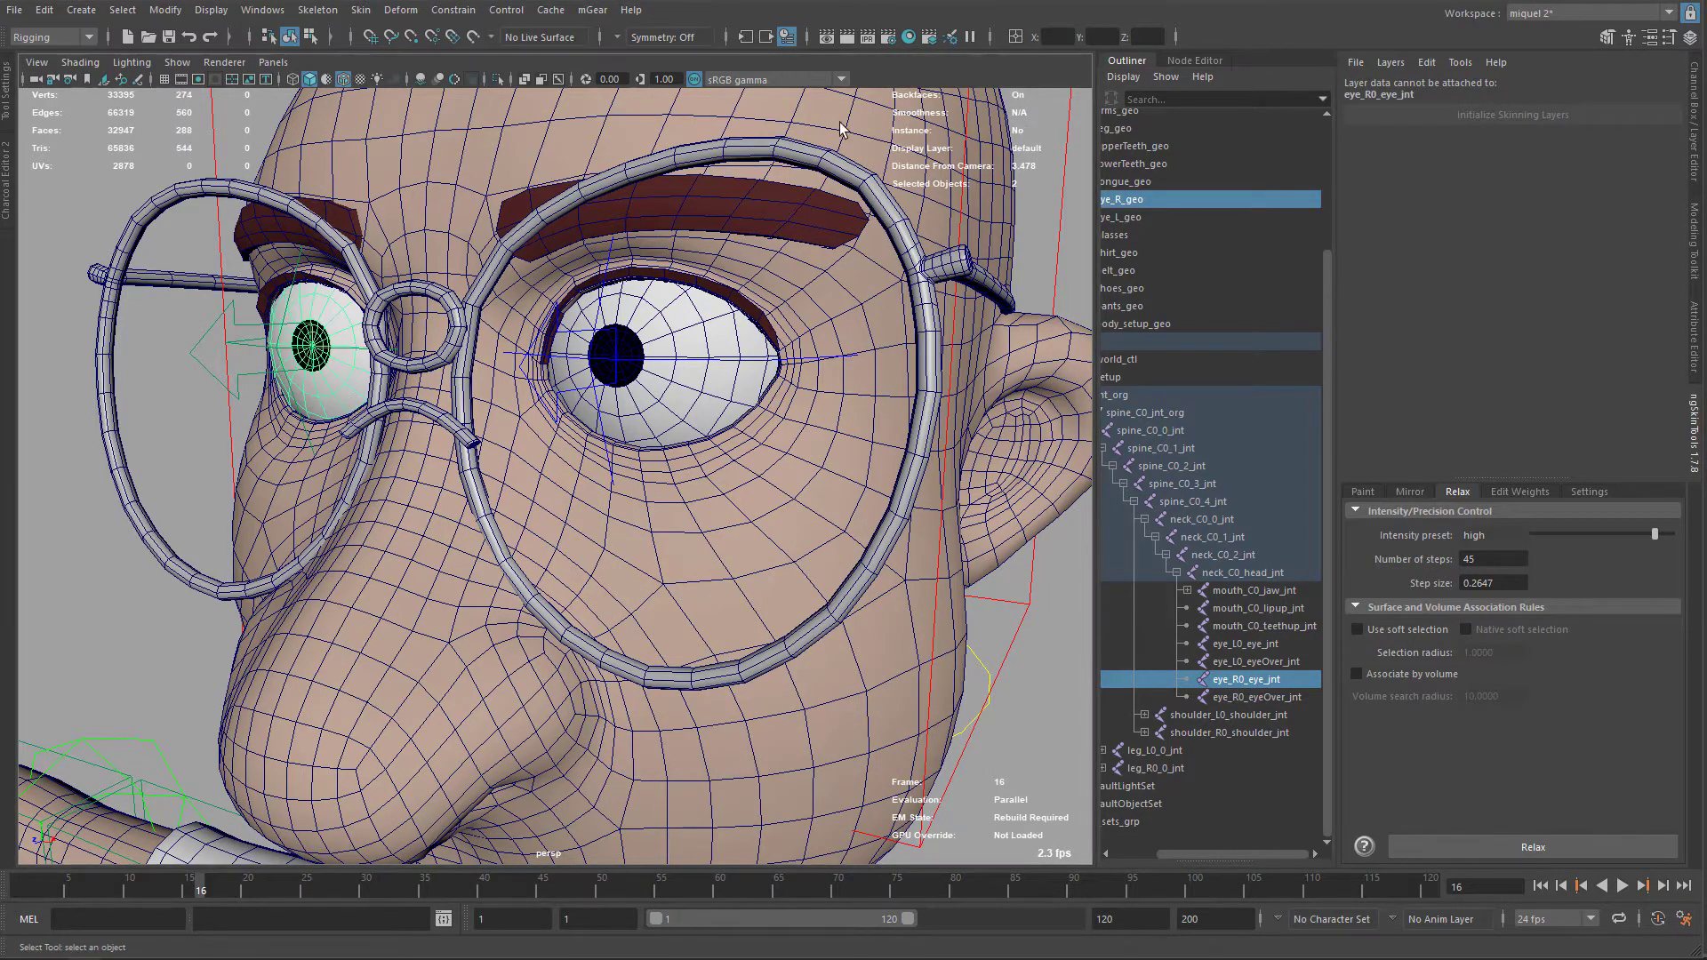
pyautogui.click(595, 14)
pyautogui.moveTo(360, 10)
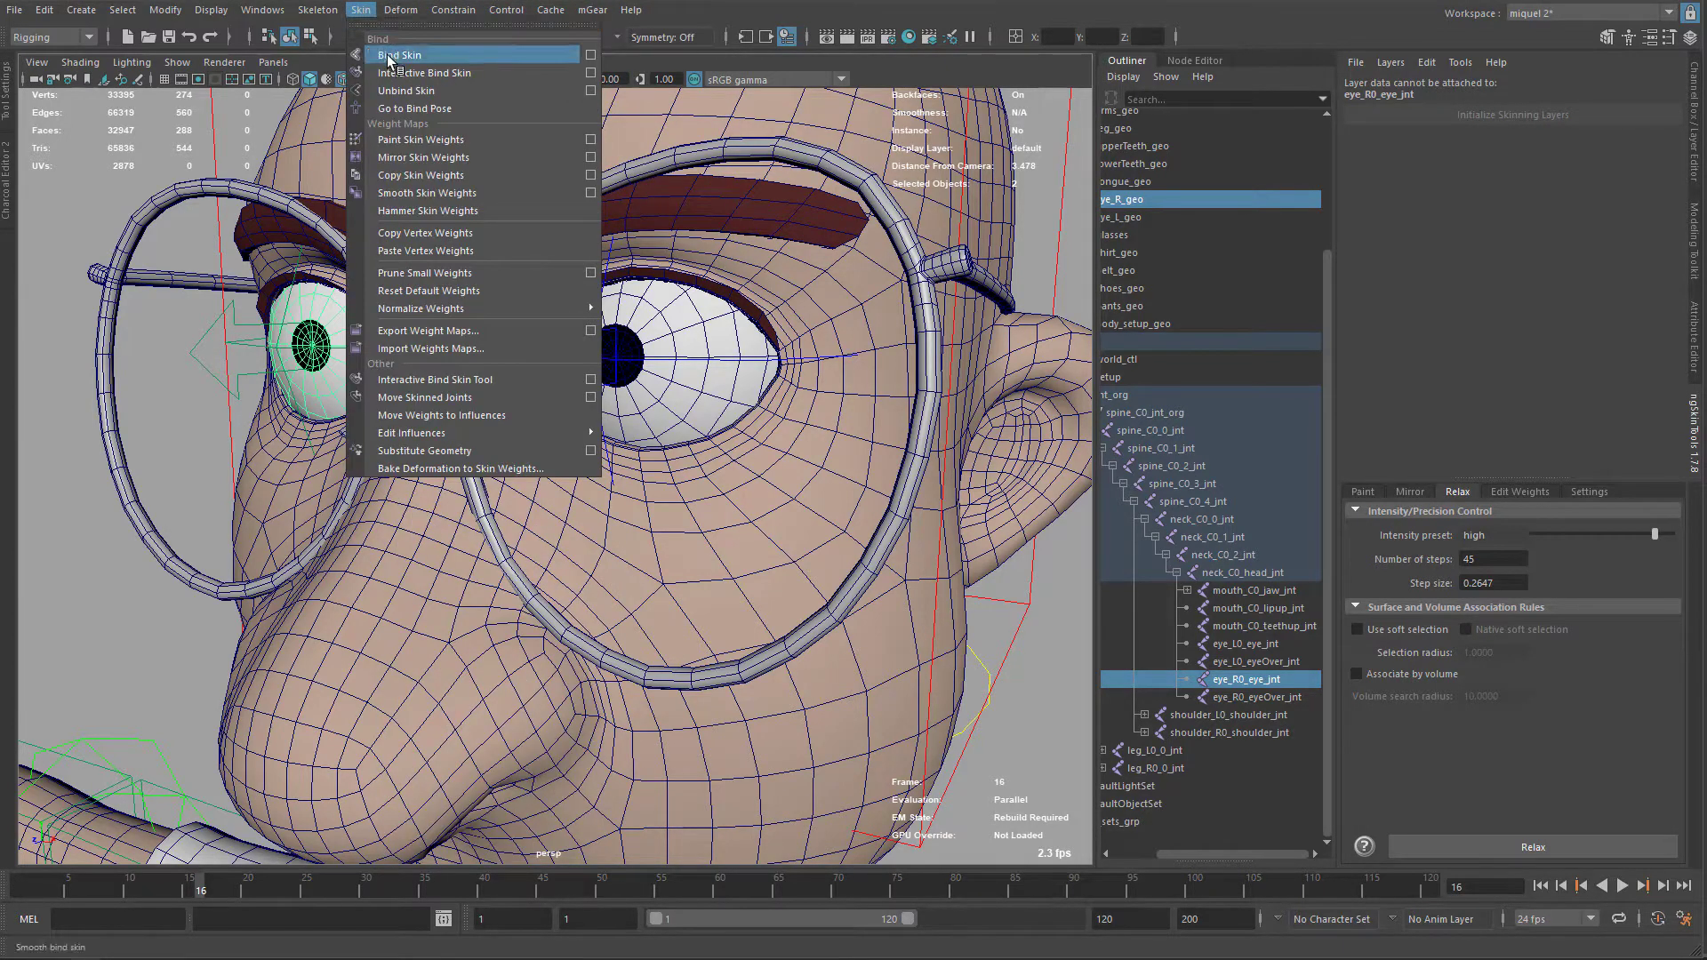
pyautogui.click(398, 54)
pyautogui.keyDown('alt'); pyautogui.moveTo(694, 393); pyautogui.dragTo(688, 314, button='middle'); pyautogui.keyUp('alt')
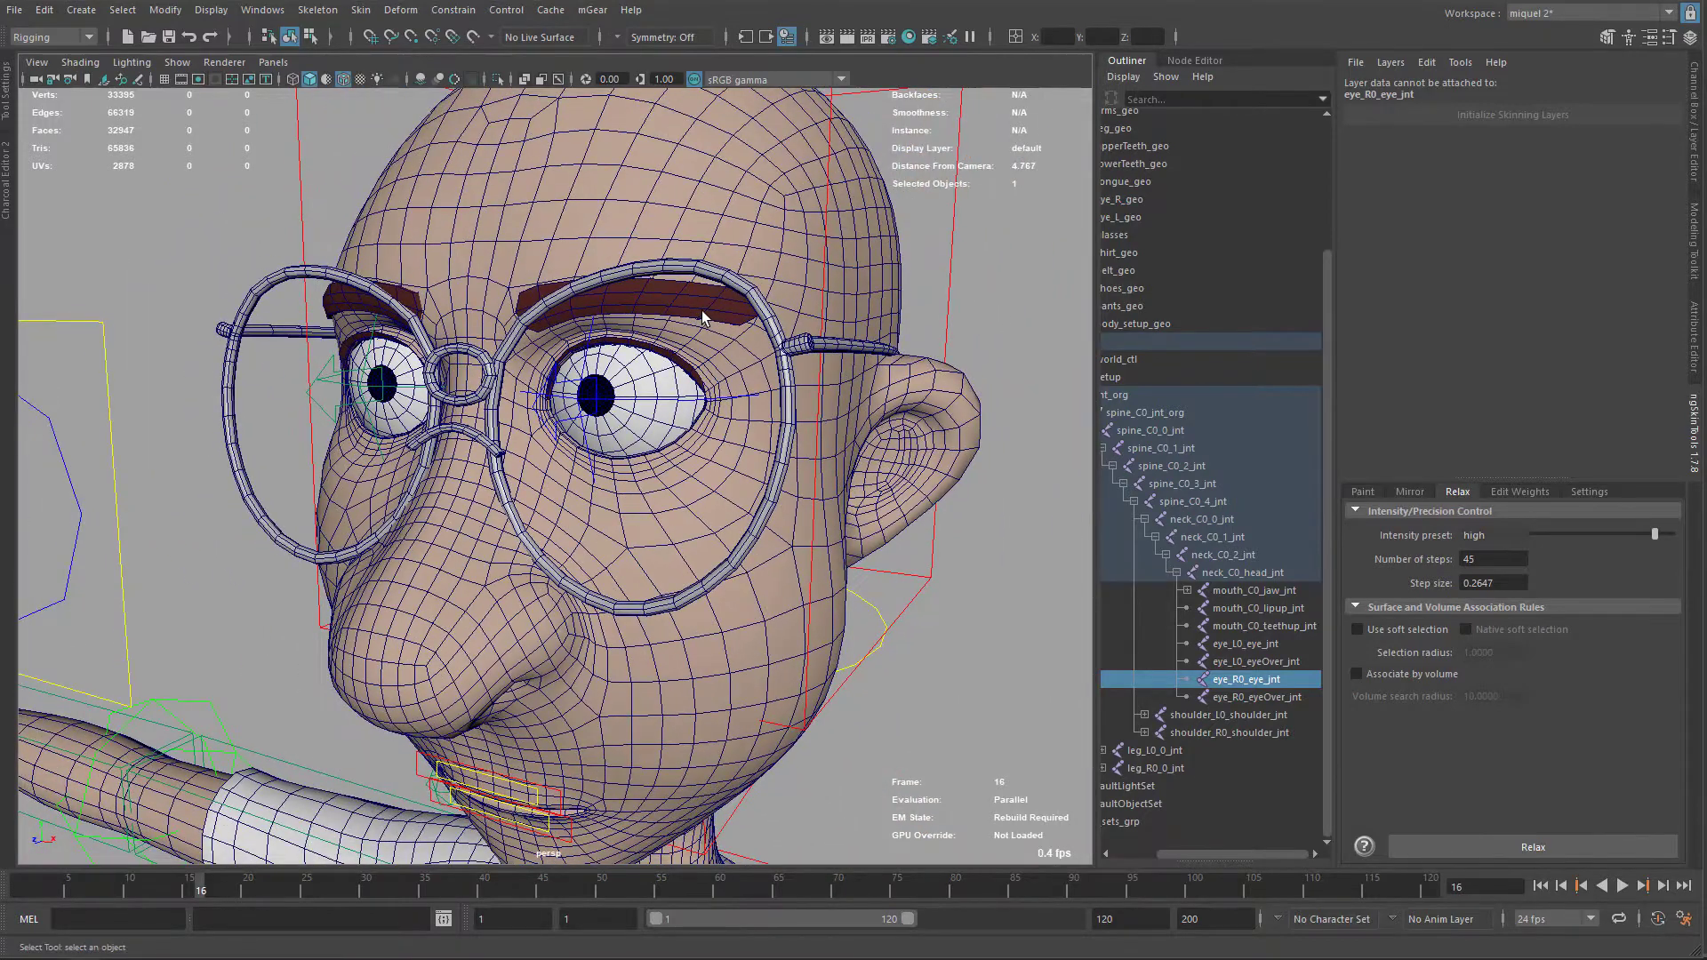
# Step: Check the glasses, head and body meshes for existing skin clusters in ngSkinTools
pyautogui.click(704, 317)
pyautogui.keyDown('alt'); pyautogui.moveTo(714, 420); pyautogui.dragTo(737, 349, button='middle'); pyautogui.keyUp('alt')
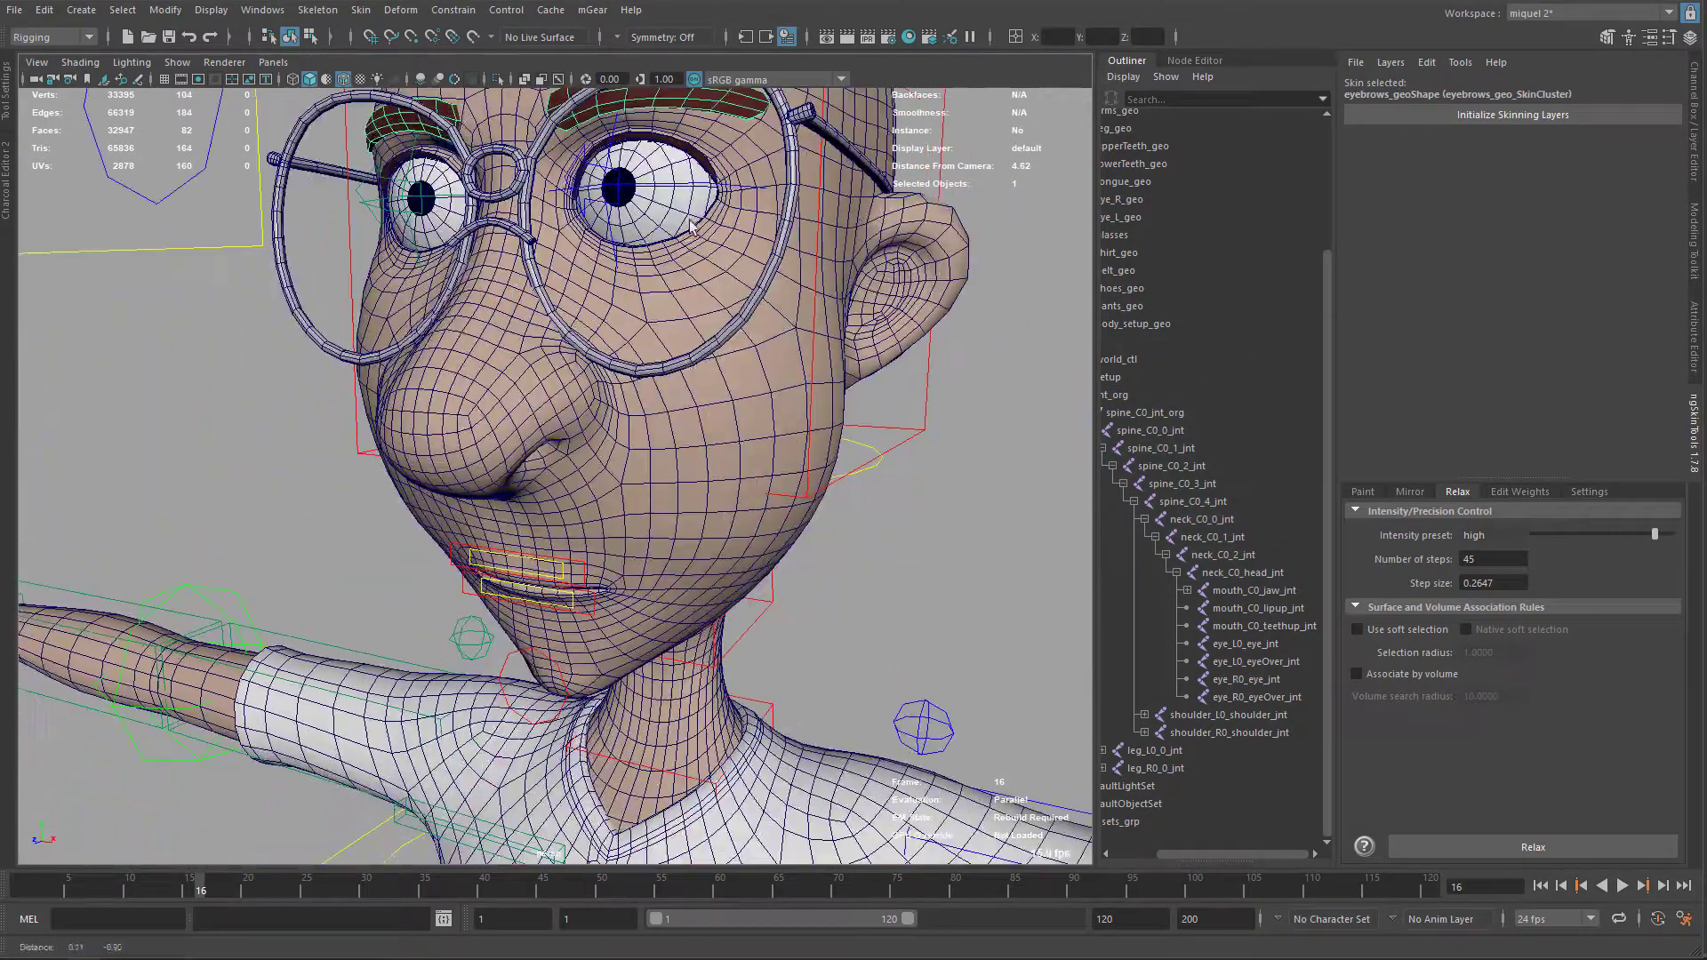
pyautogui.click(734, 351)
pyautogui.moveTo(755, 609)
pyautogui.keyDown('alt'); pyautogui.mouseDown(button='middle')
pyautogui.moveTo(736, 540)
pyautogui.moveTo(667, 508)
pyautogui.mouseUp(button='middle'); pyautogui.keyUp('alt')
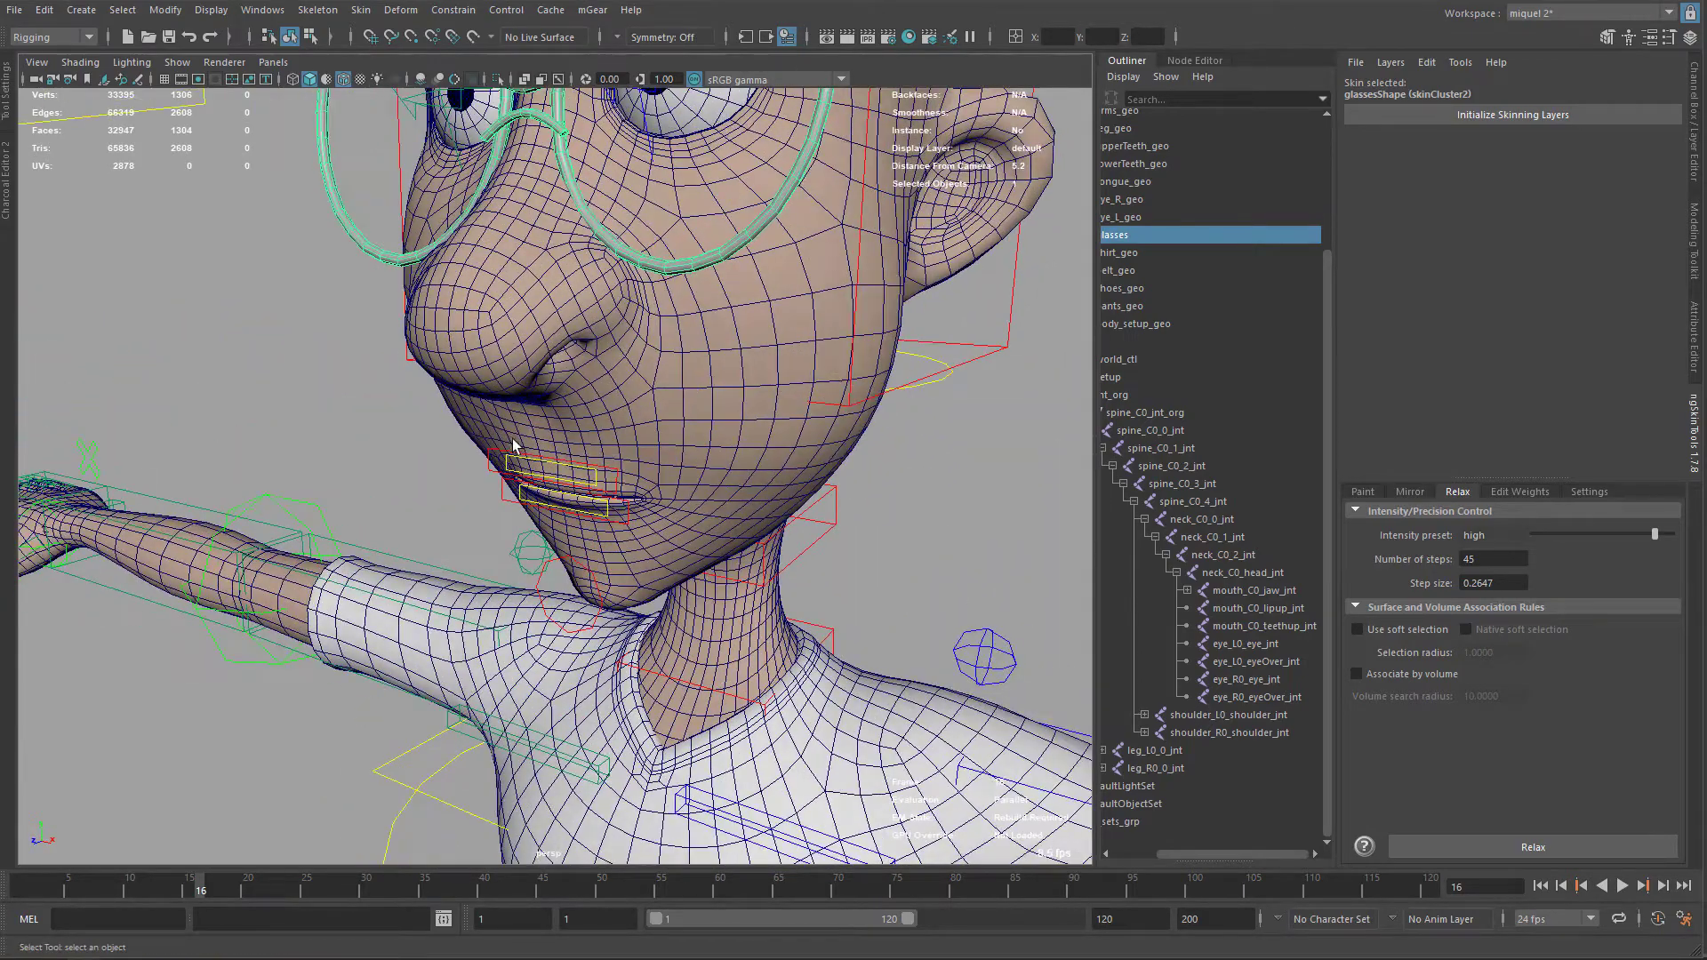
pyautogui.click(484, 444)
pyautogui.click(505, 458)
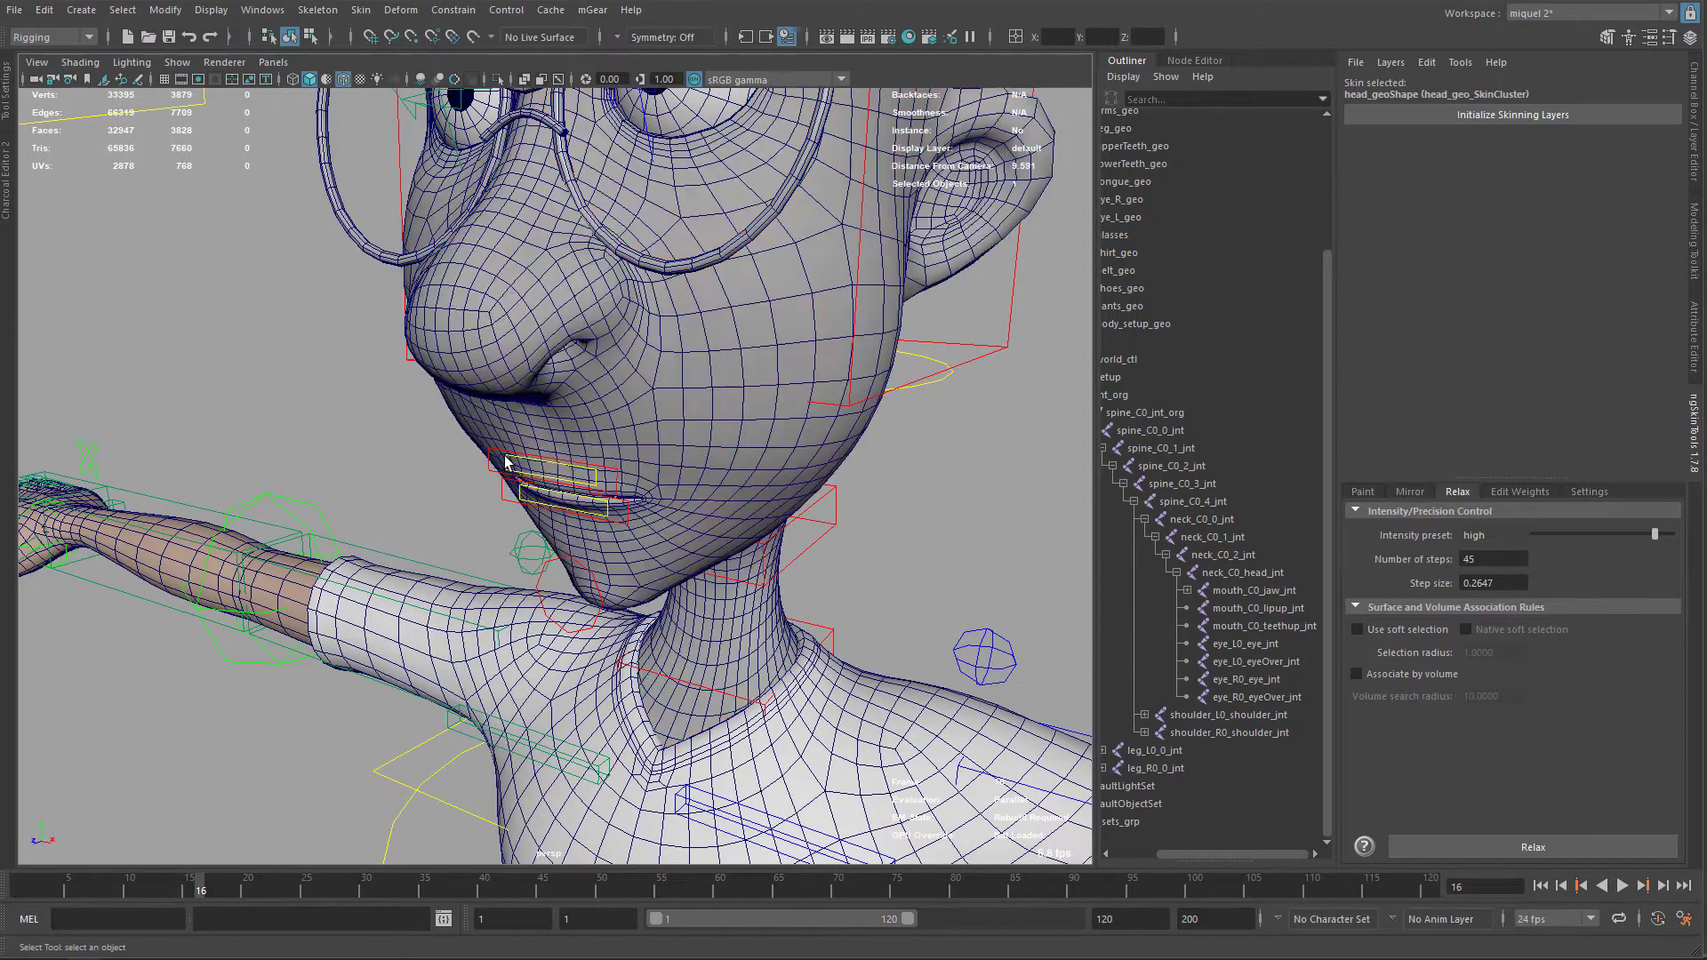
pyautogui.click(488, 460)
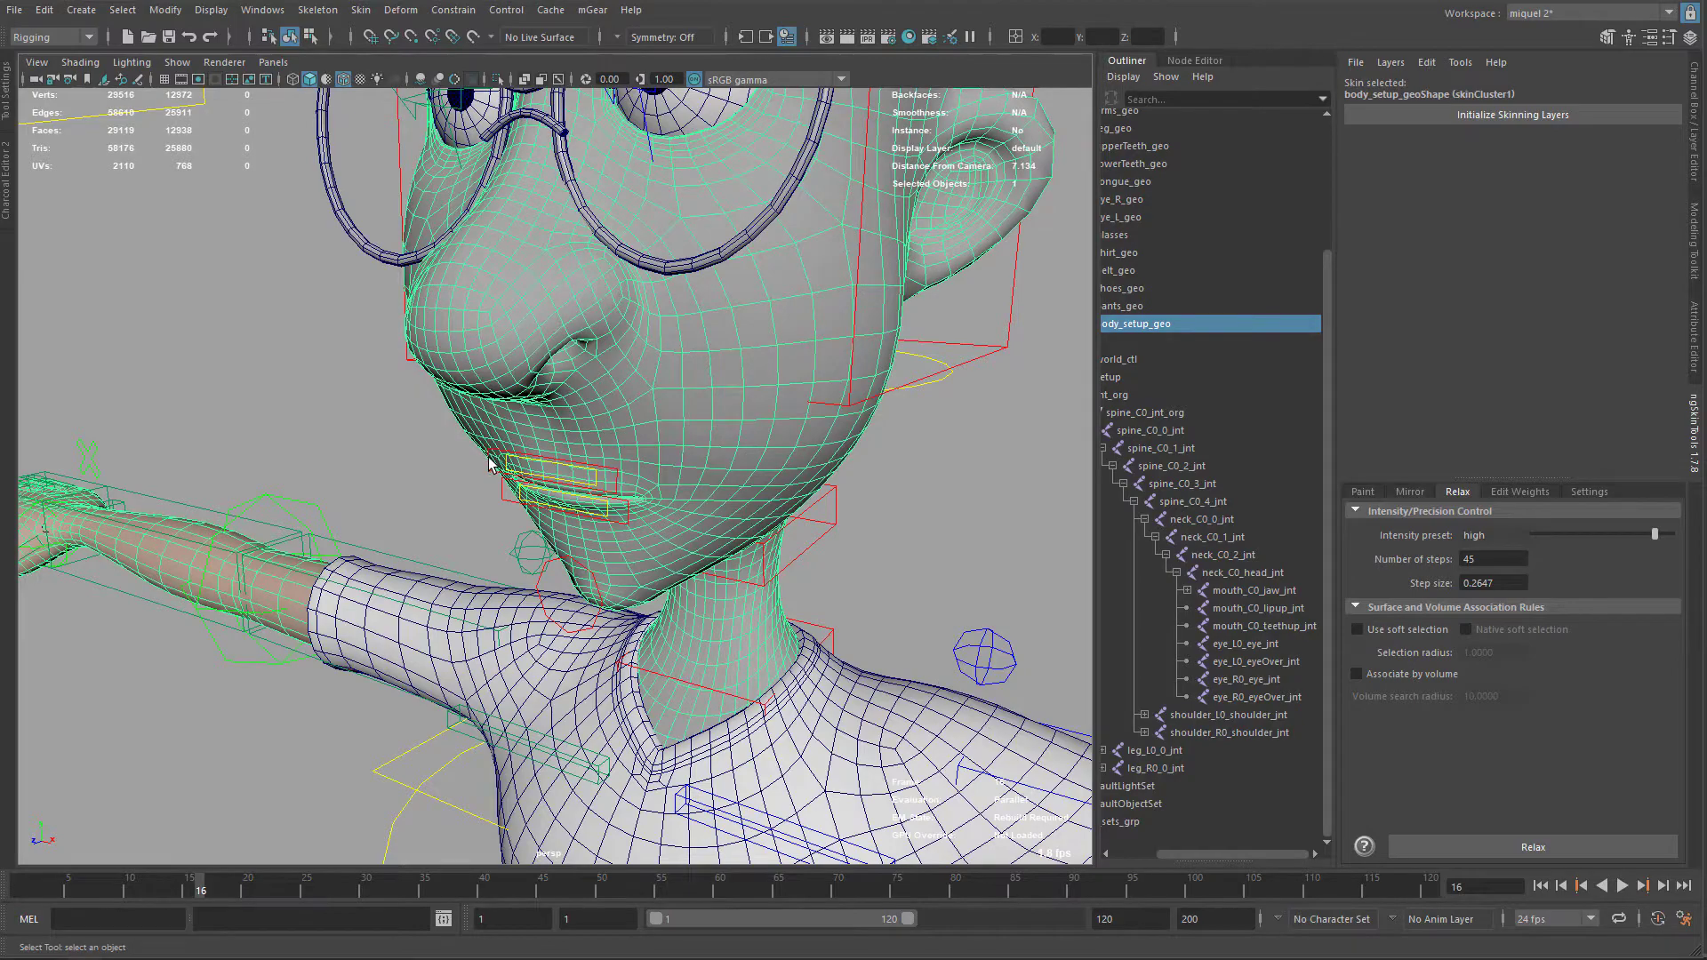
# Step: Hide body_setup_geo with Ctrl+H to expose the teeth and select near them
pyautogui.hotkey('ctrl', 'h')
pyautogui.keyDown('alt'); pyautogui.moveTo(754, 494); pyautogui.dragTo(610, 482); pyautogui.keyUp('alt')
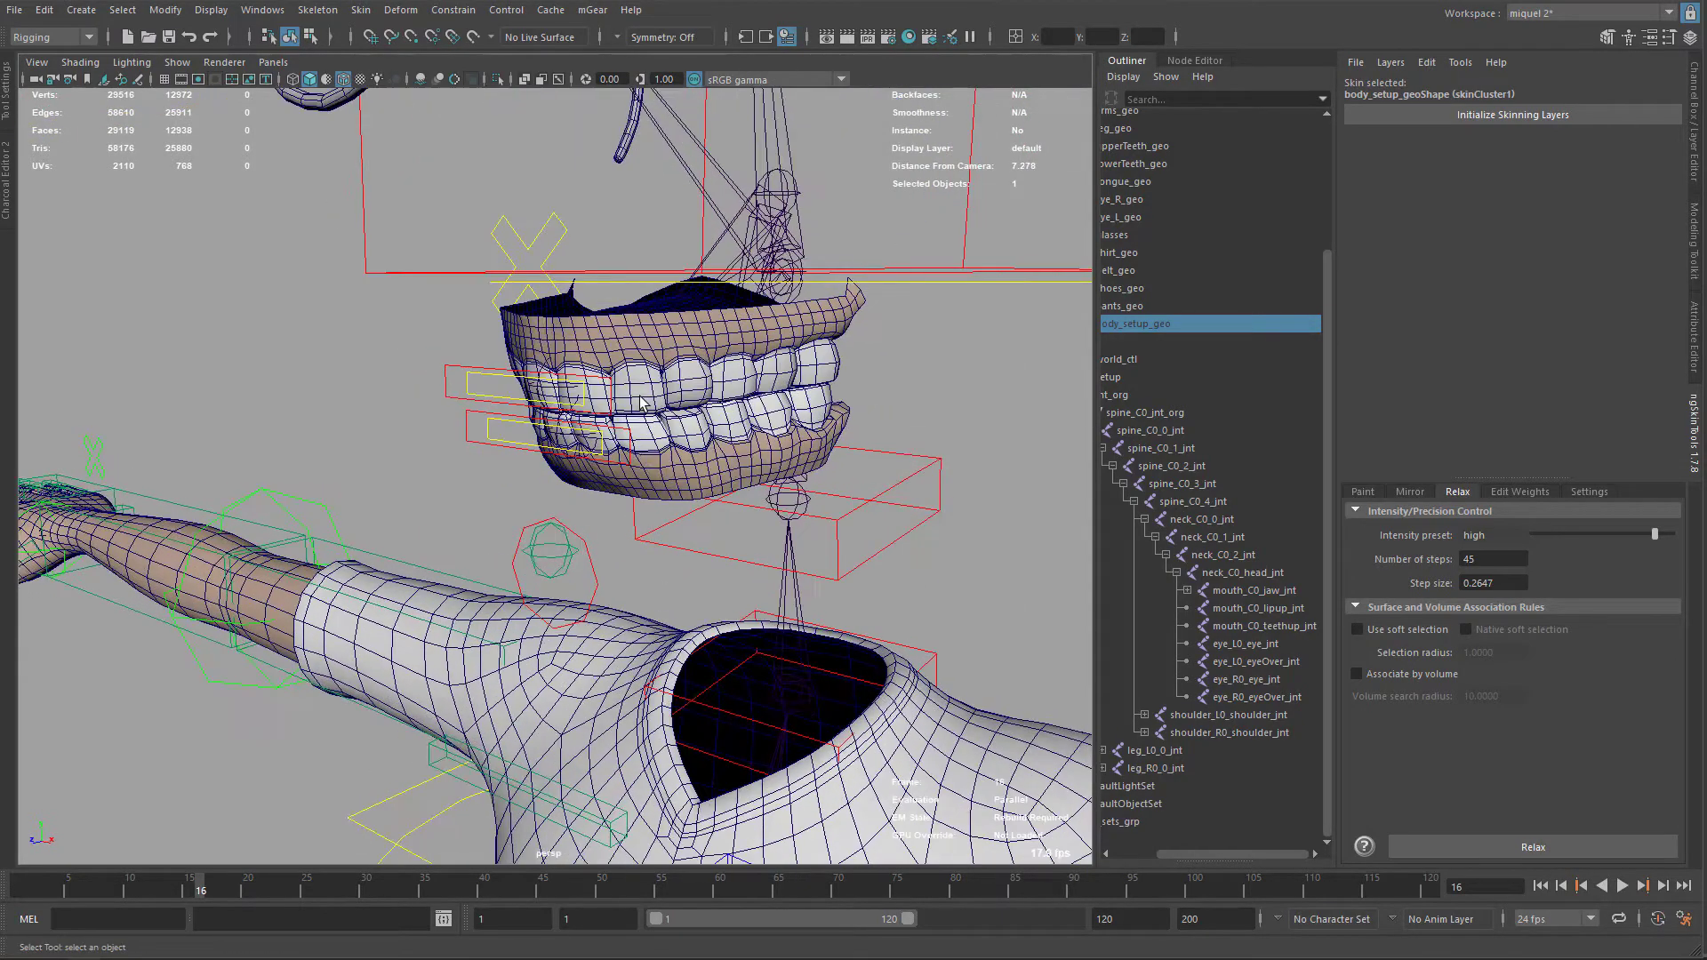
pyautogui.click(640, 400)
# Step: Bind upperTeeth_geo to mouth_C0_teethup_jnt with Skin > Bind Skin
pyautogui.click(845, 325)
pyautogui.keyDown('alt'); pyautogui.moveTo(842, 334); pyautogui.dragTo(536, 422); pyautogui.keyUp('alt')
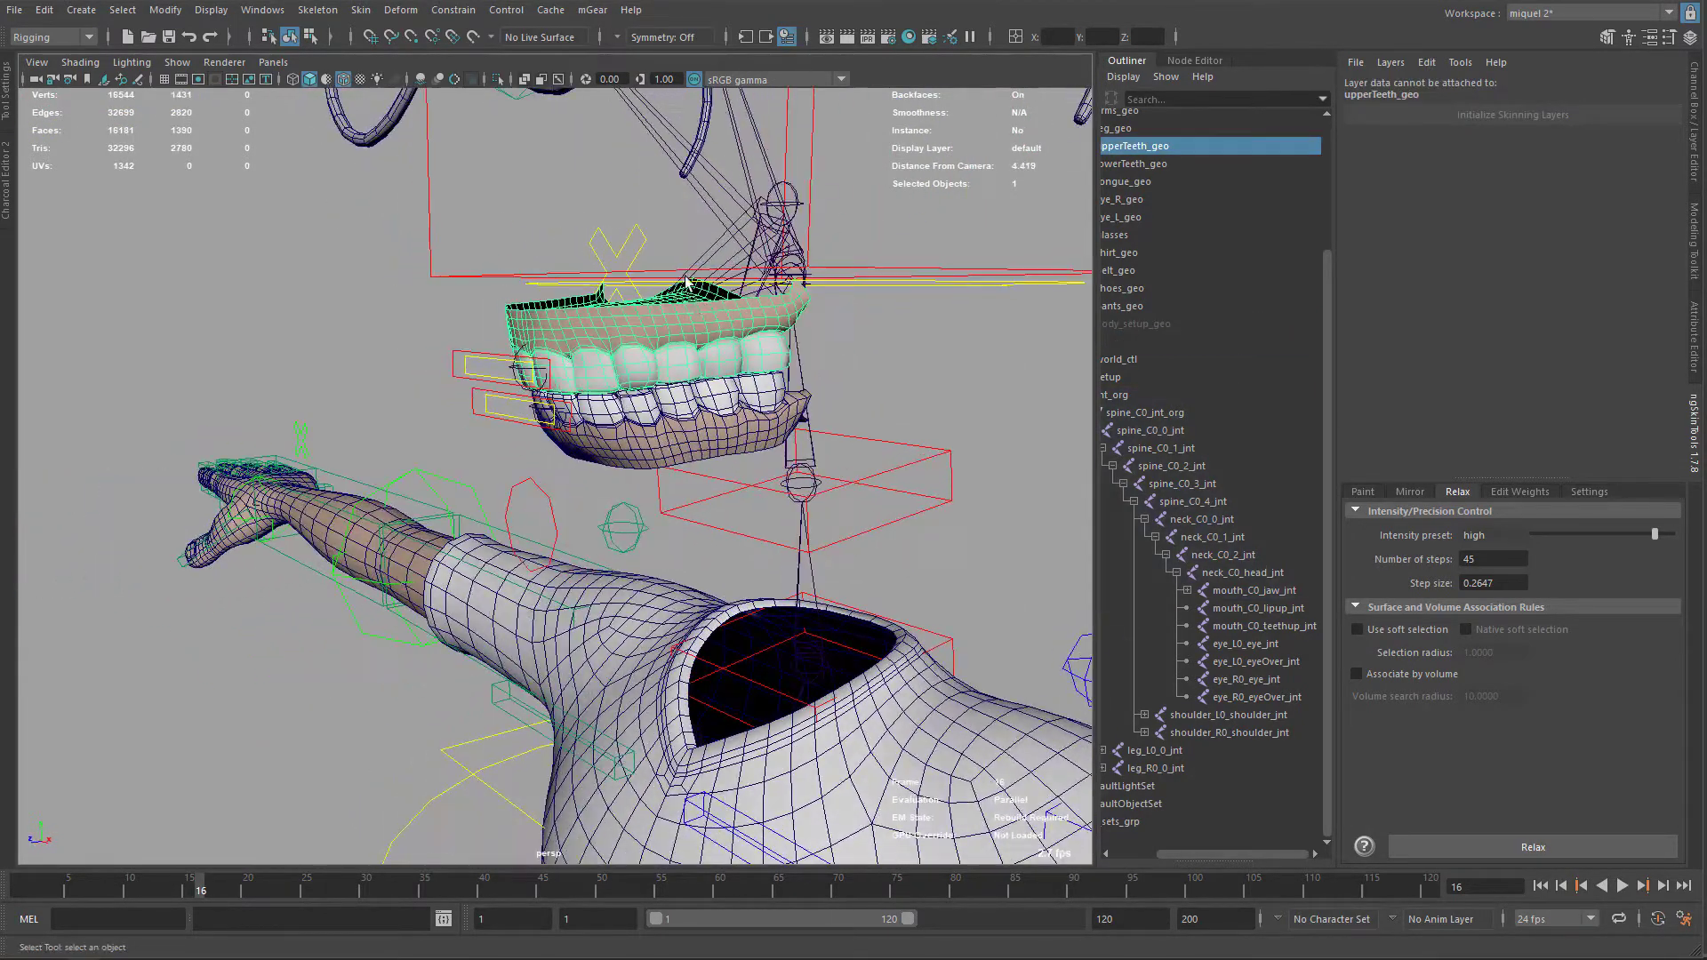
pyautogui.click(545, 394)
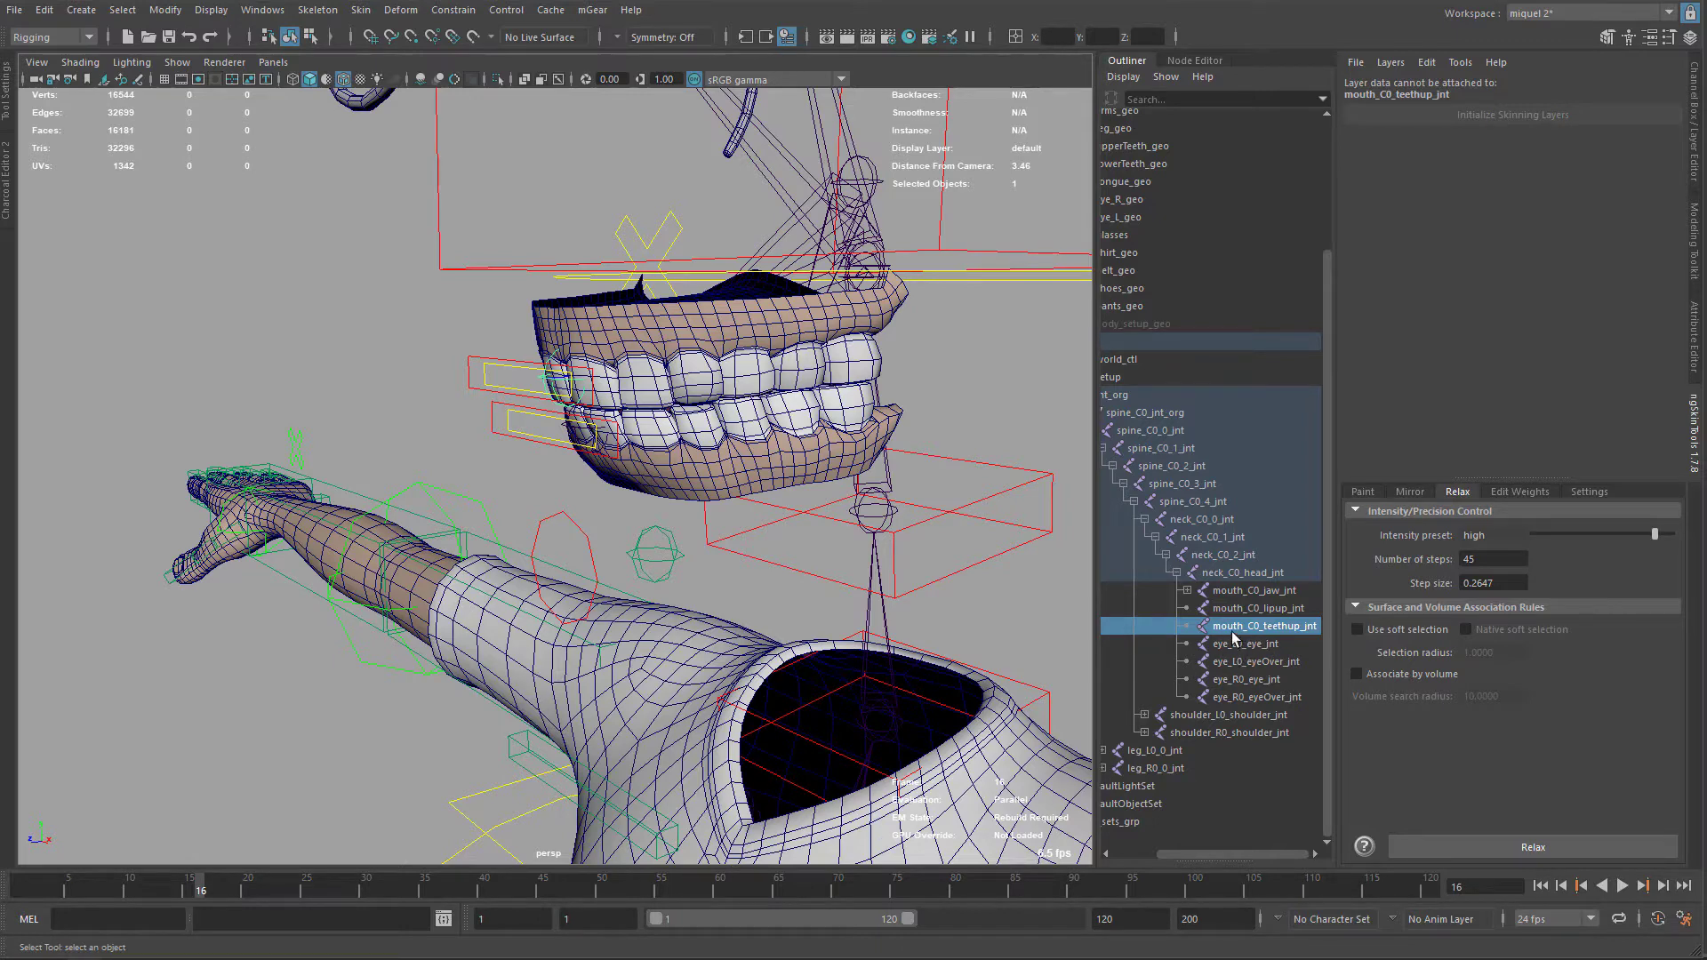
pyautogui.keyDown('shift'); pyautogui.click(901, 305); pyautogui.keyUp('shift')
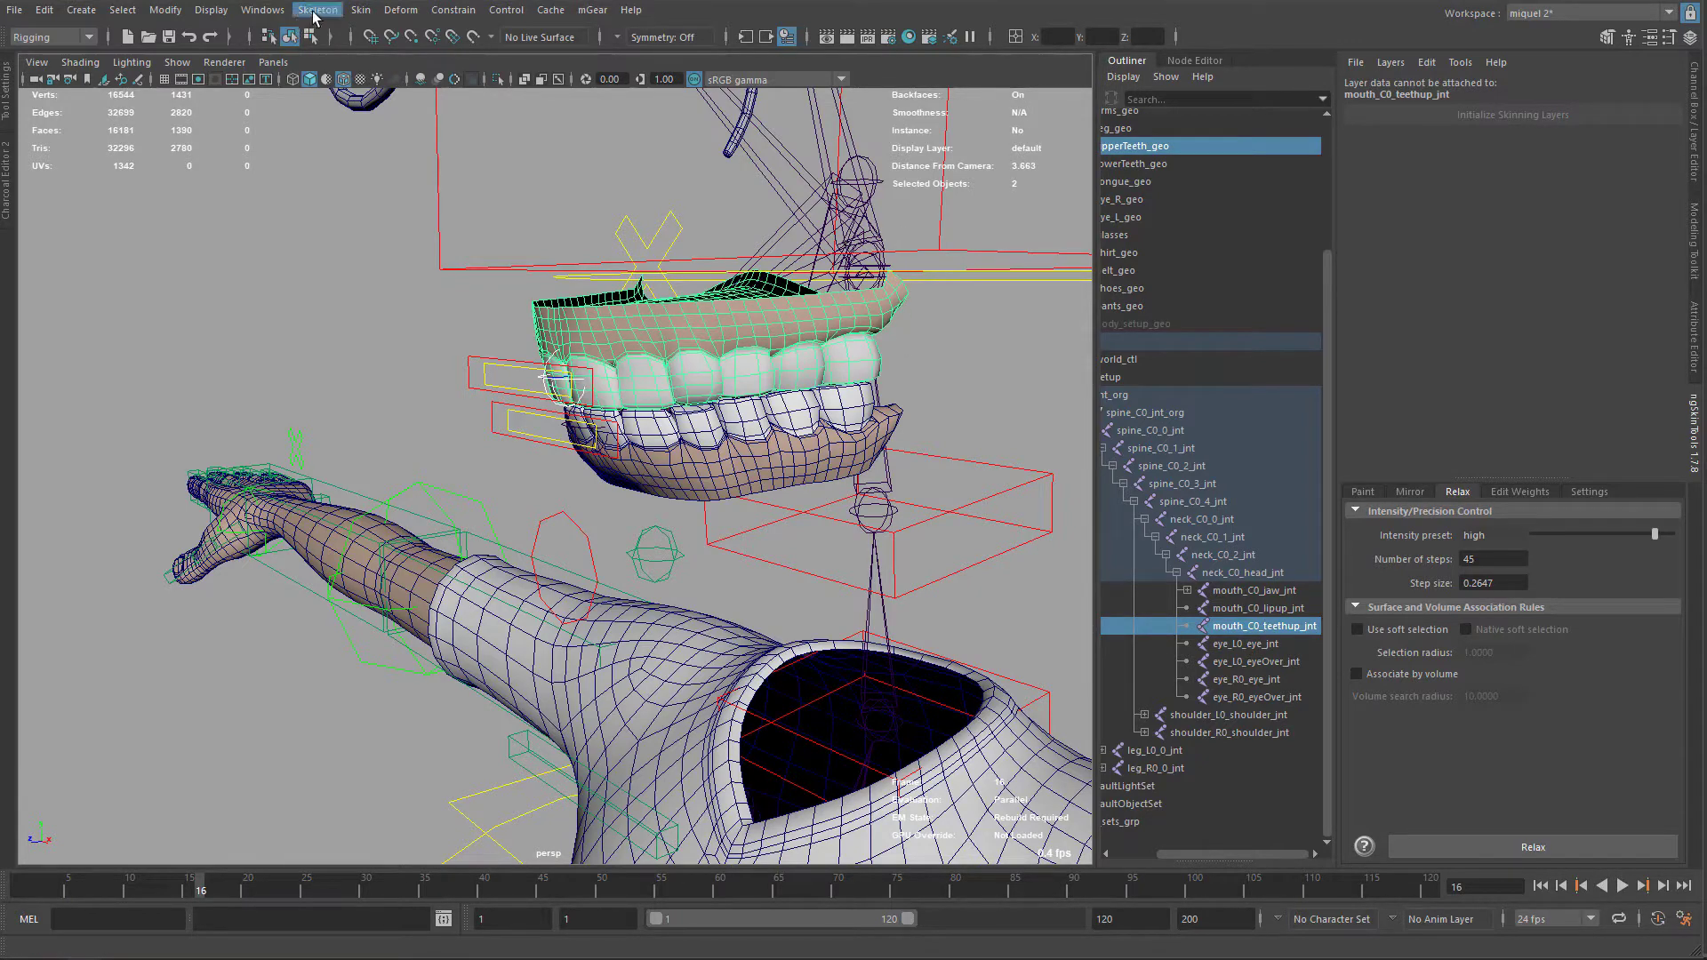
pyautogui.click(361, 9)
pyautogui.click(413, 67)
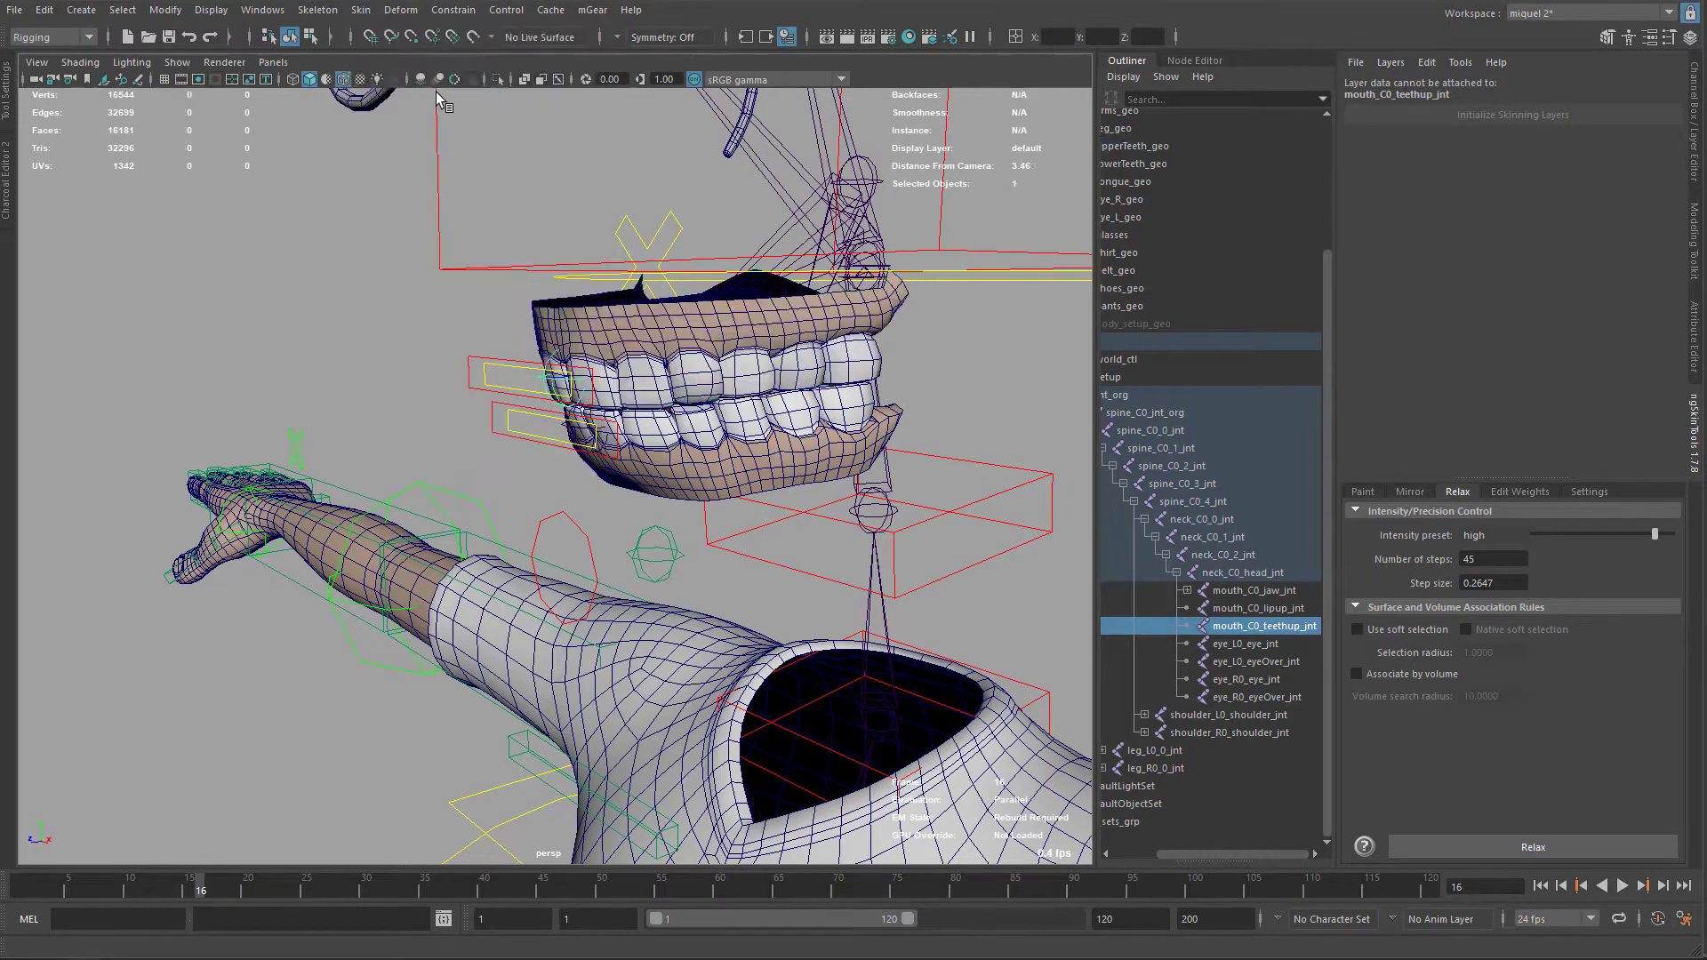
# Step: Expand the jaw joint and bind lowerTeeth_geo to mouth_C0_teethlow_jnt
pyautogui.click(578, 438)
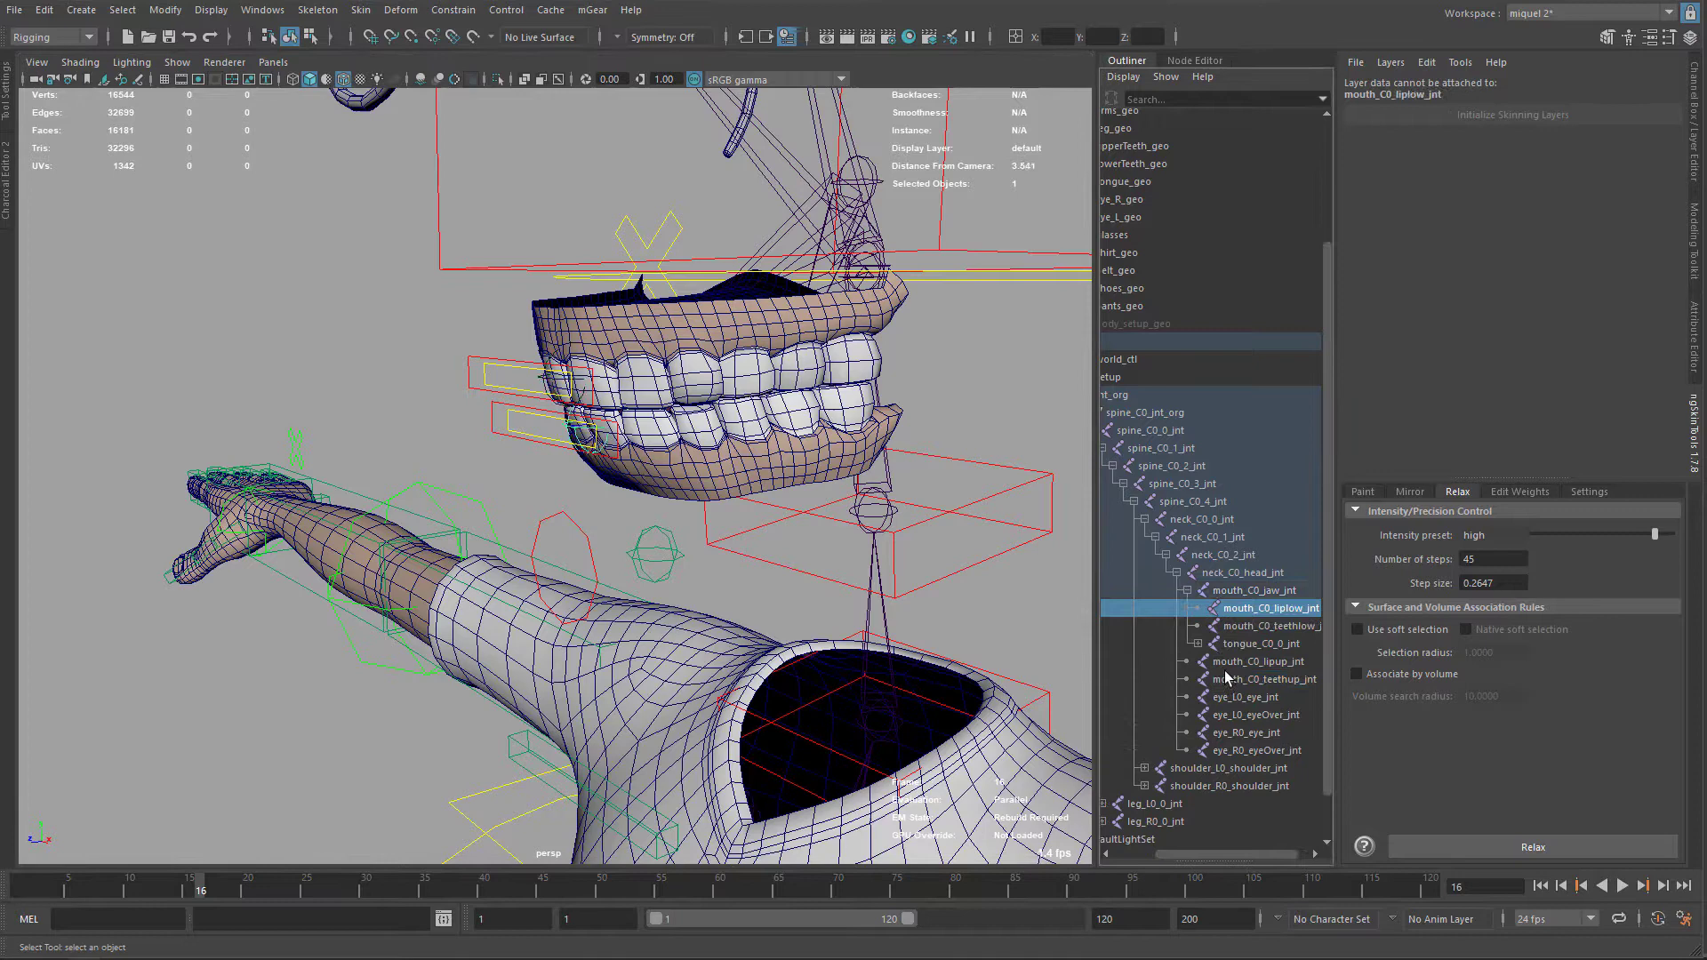
pyautogui.keyDown('shift'); pyautogui.click(668, 491); pyautogui.keyUp('shift')
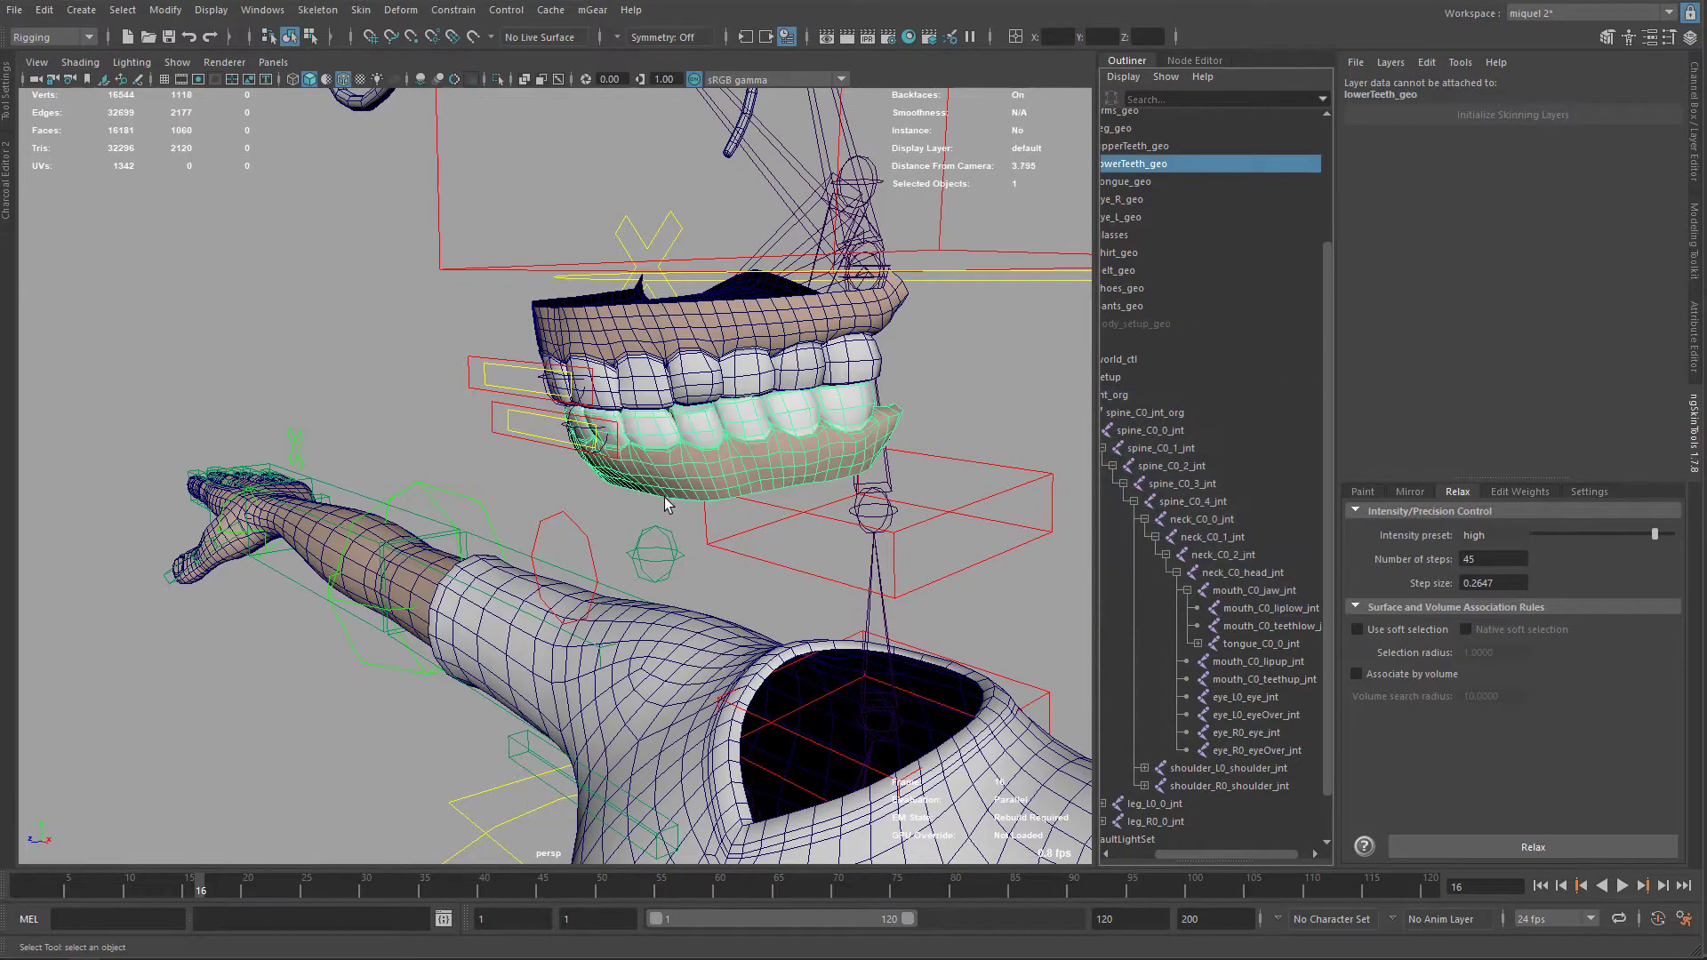
pyautogui.keyDown('ctrl'); pyautogui.click(1285, 622); pyautogui.keyUp('ctrl')
pyautogui.click(361, 9)
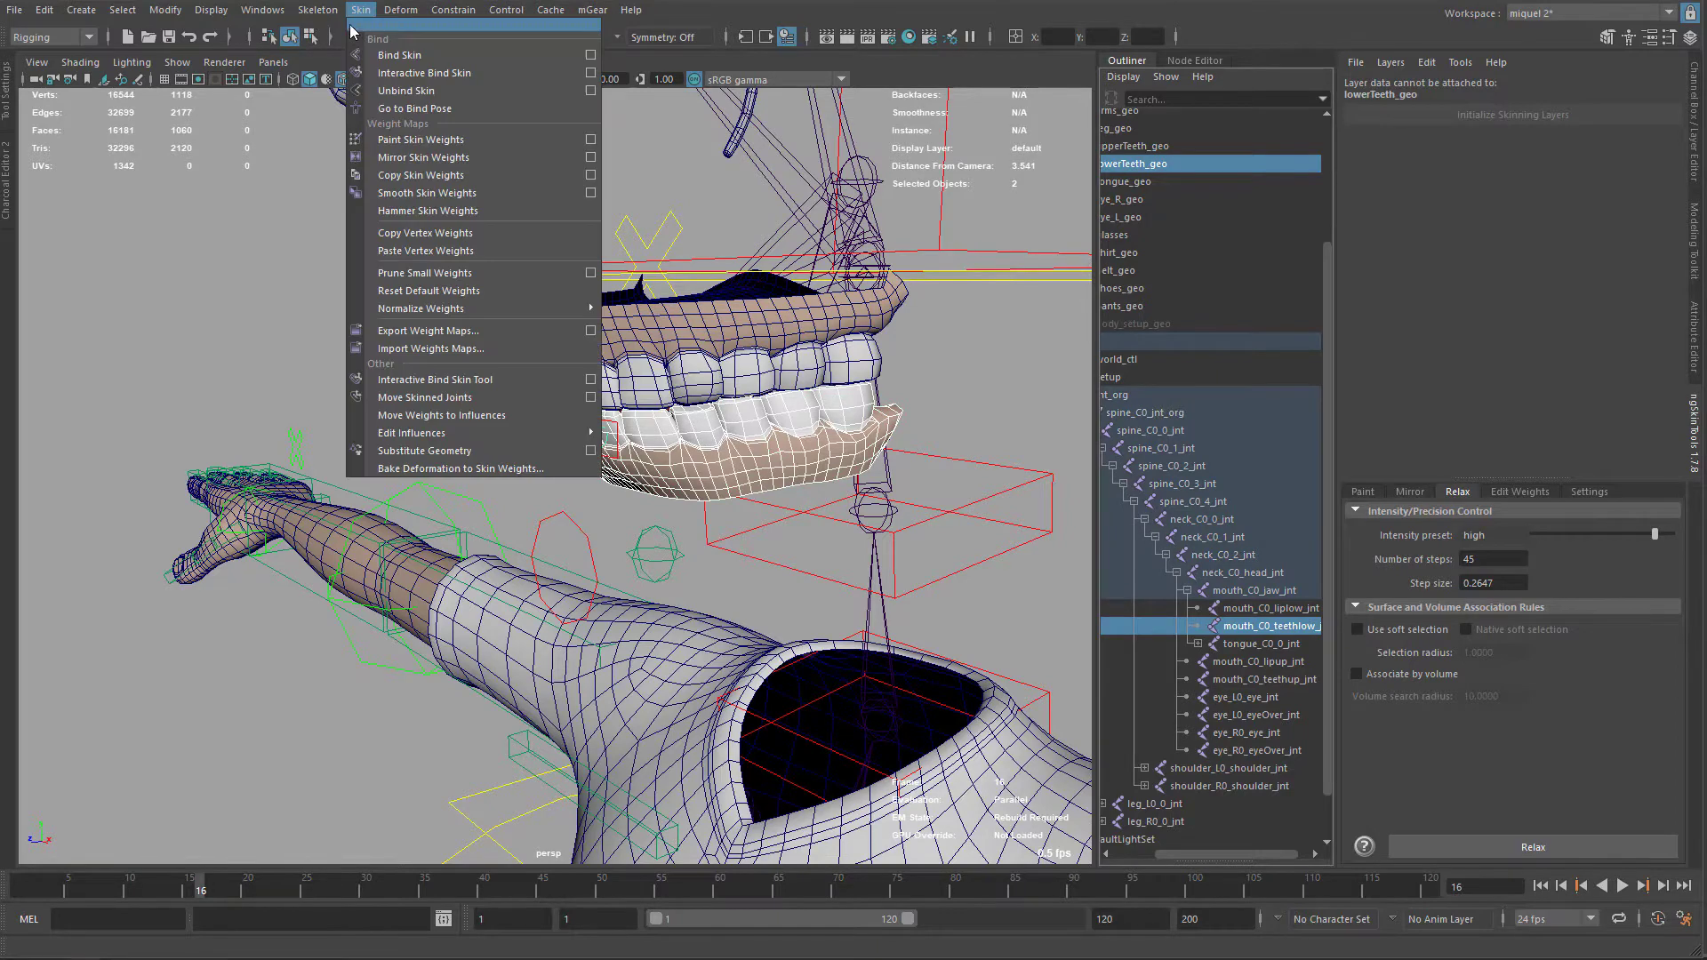
pyautogui.click(401, 61)
pyautogui.keyDown('alt'); pyautogui.moveTo(593, 325); pyautogui.dragTo(707, 455, button='middle'); pyautogui.keyUp('alt')
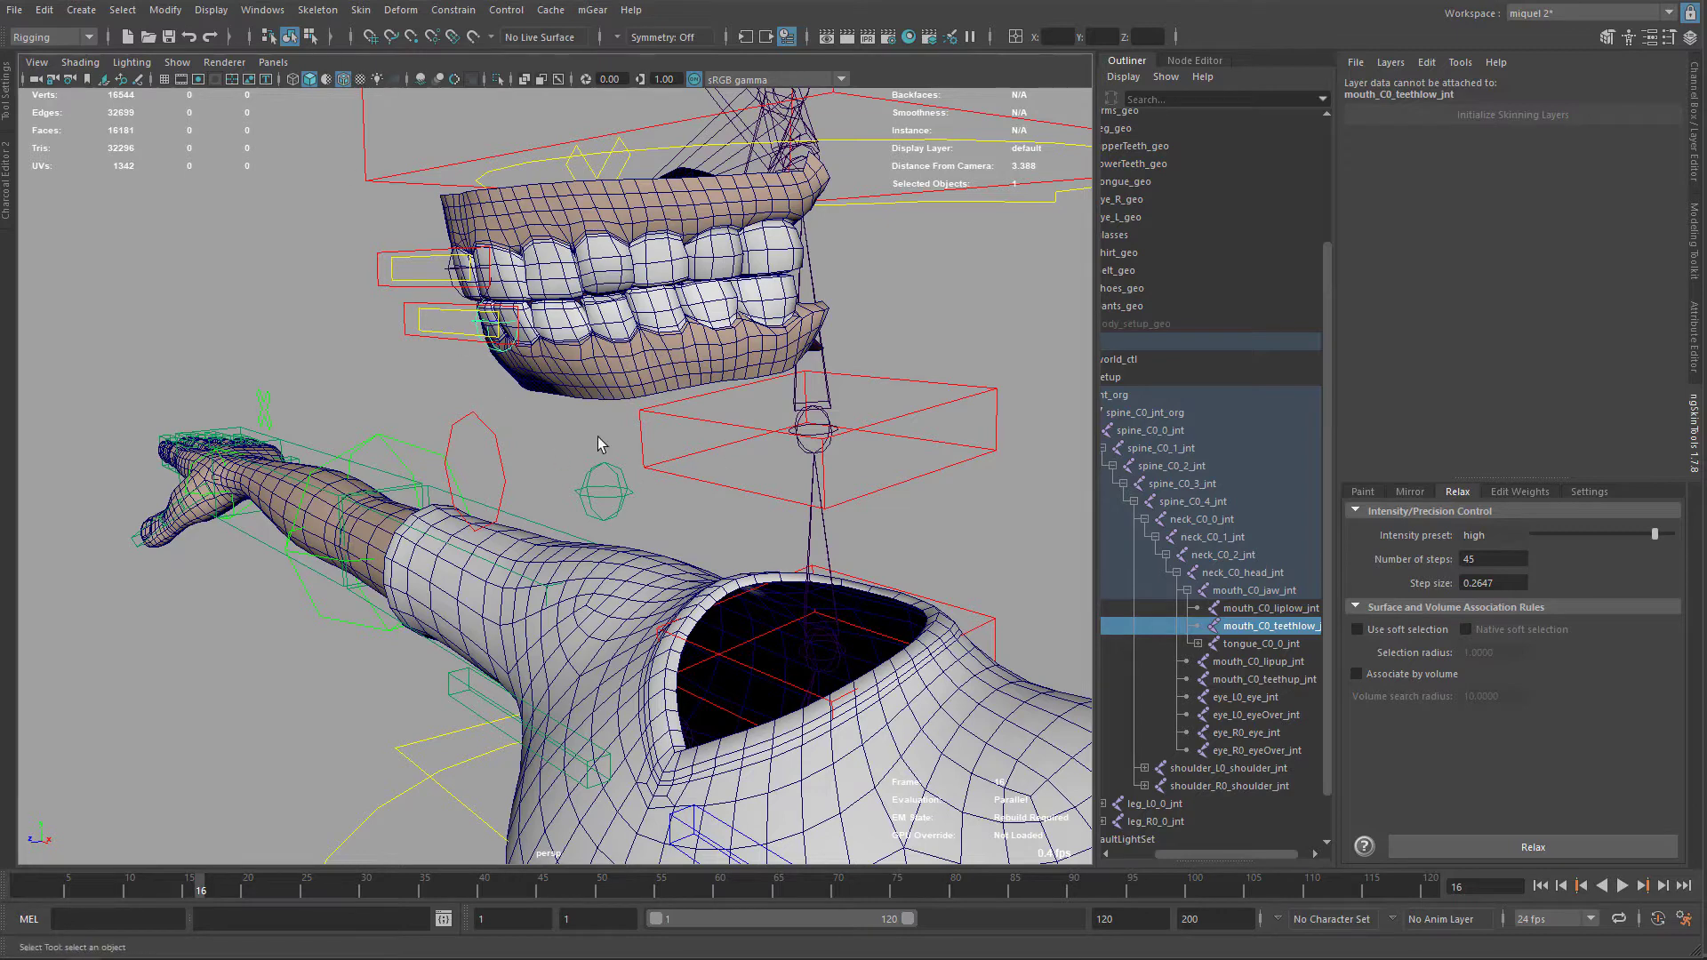
pyautogui.keyDown('alt'); pyautogui.moveTo(674, 561); pyautogui.dragTo(875, 398, button='middle'); pyautogui.keyUp('alt')
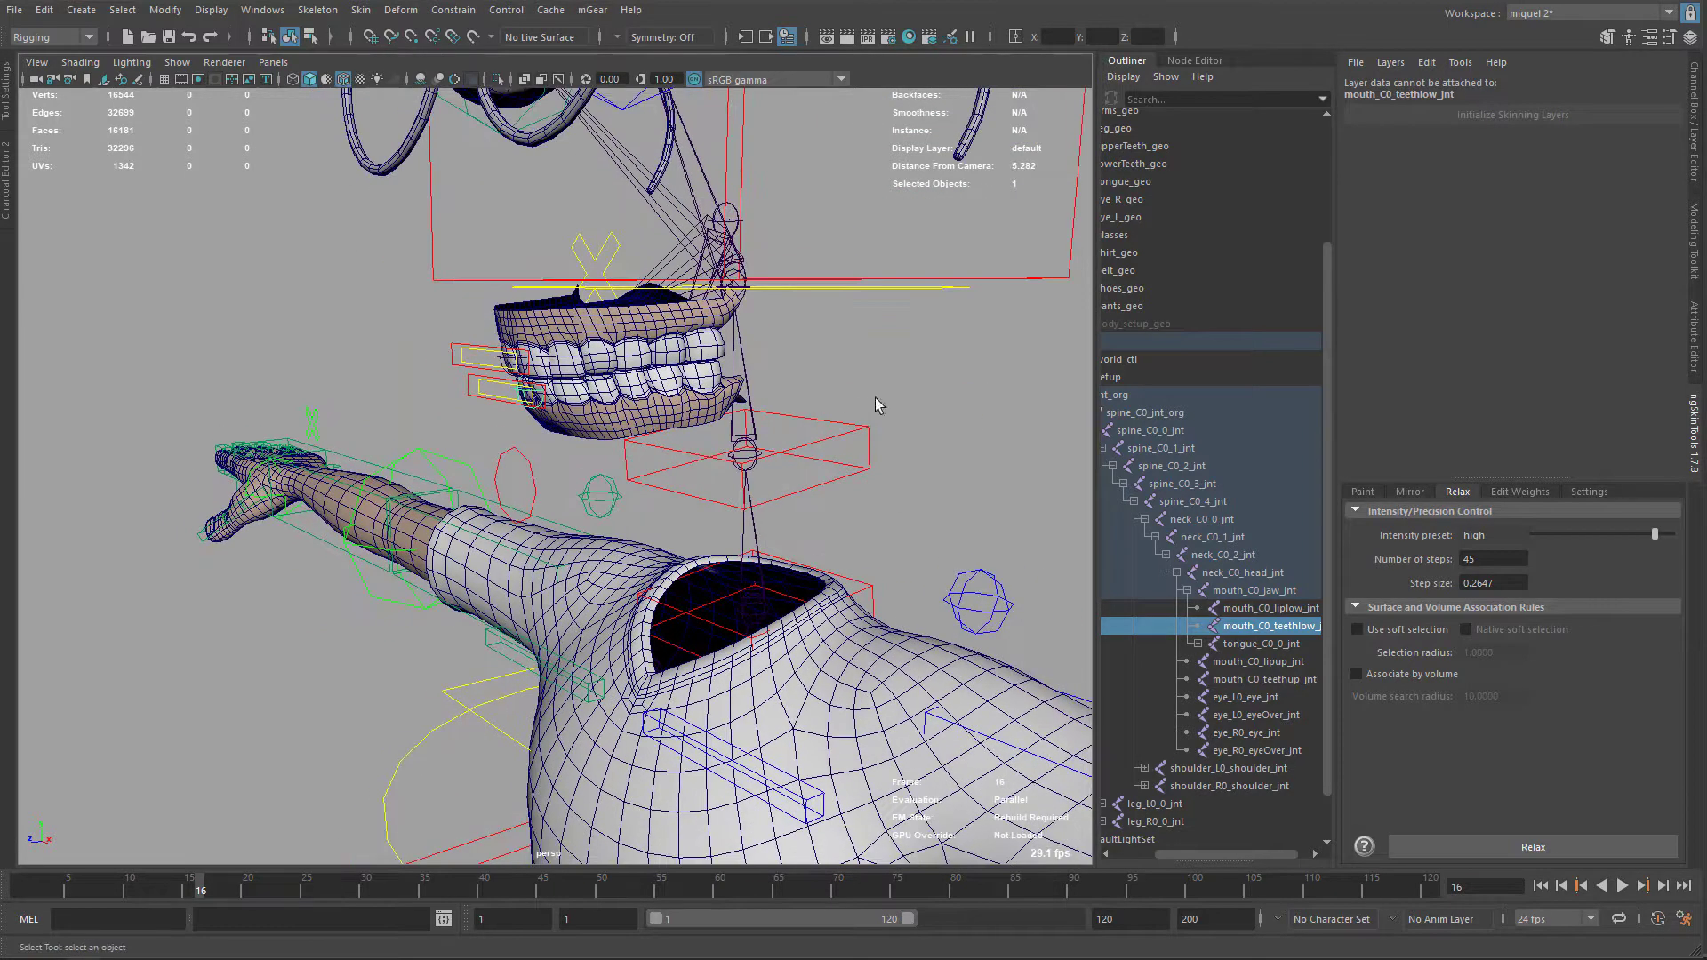
pyautogui.rightClick(900, 343)
pyautogui.keyDown('alt'); pyautogui.moveTo(782, 500); pyautogui.dragTo(812, 501, button='right'); pyautogui.keyUp('alt')
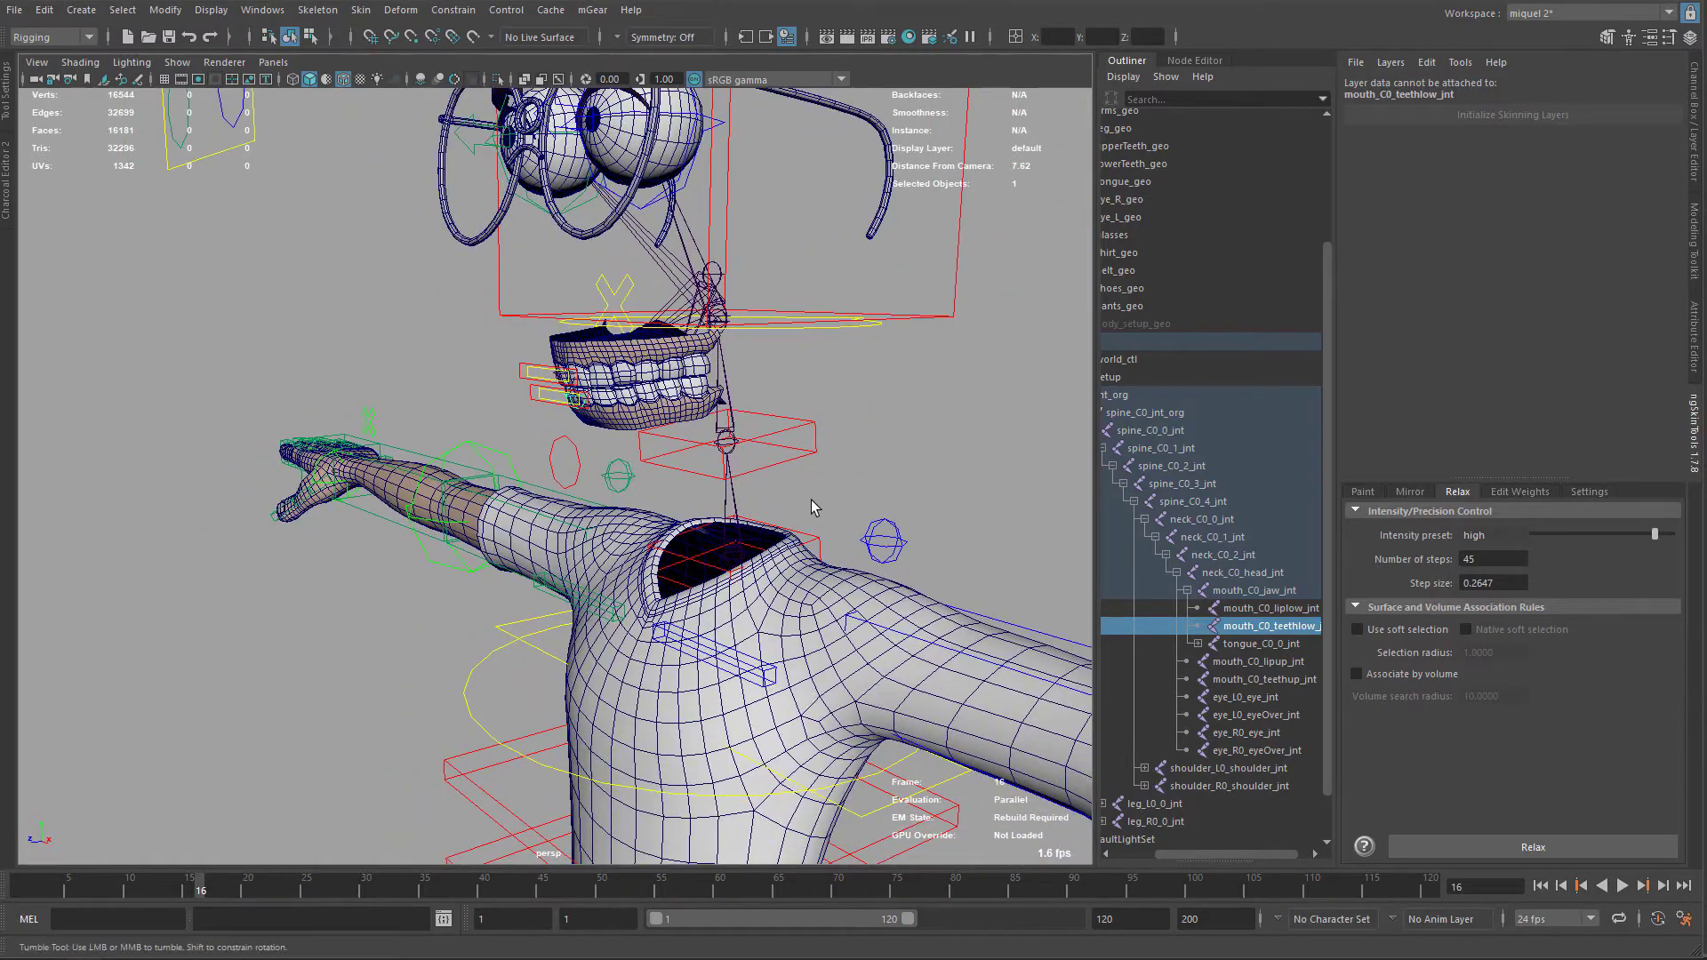
pyautogui.keyDown('alt'); pyautogui.moveTo(811, 500); pyautogui.dragTo(596, 449); pyautogui.keyUp('alt')
pyautogui.keyDown('alt'); pyautogui.moveTo(596, 450); pyautogui.dragTo(679, 401, button='right'); pyautogui.keyUp('alt')
pyautogui.keyDown('alt'); pyautogui.moveTo(737, 450); pyautogui.dragTo(547, 460); pyautogui.keyUp('alt')
pyautogui.keyDown('alt'); pyautogui.moveTo(548, 461); pyautogui.dragTo(807, 456, button='right'); pyautogui.keyUp('alt')
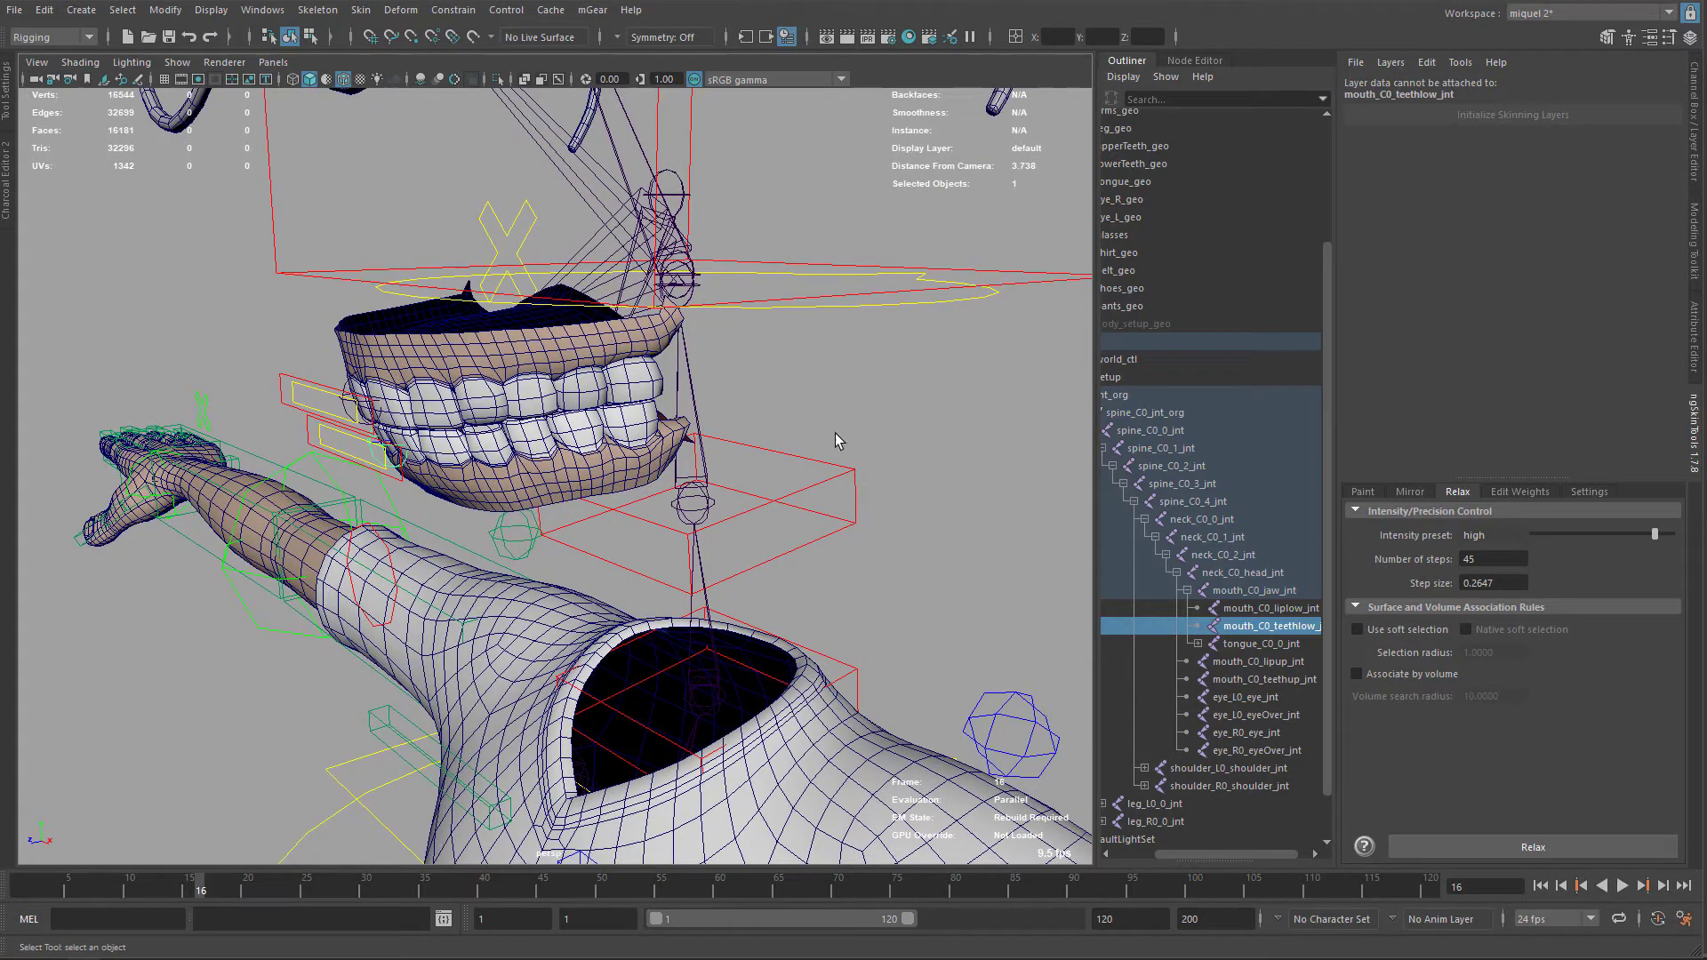
pyautogui.rightClick(843, 430)
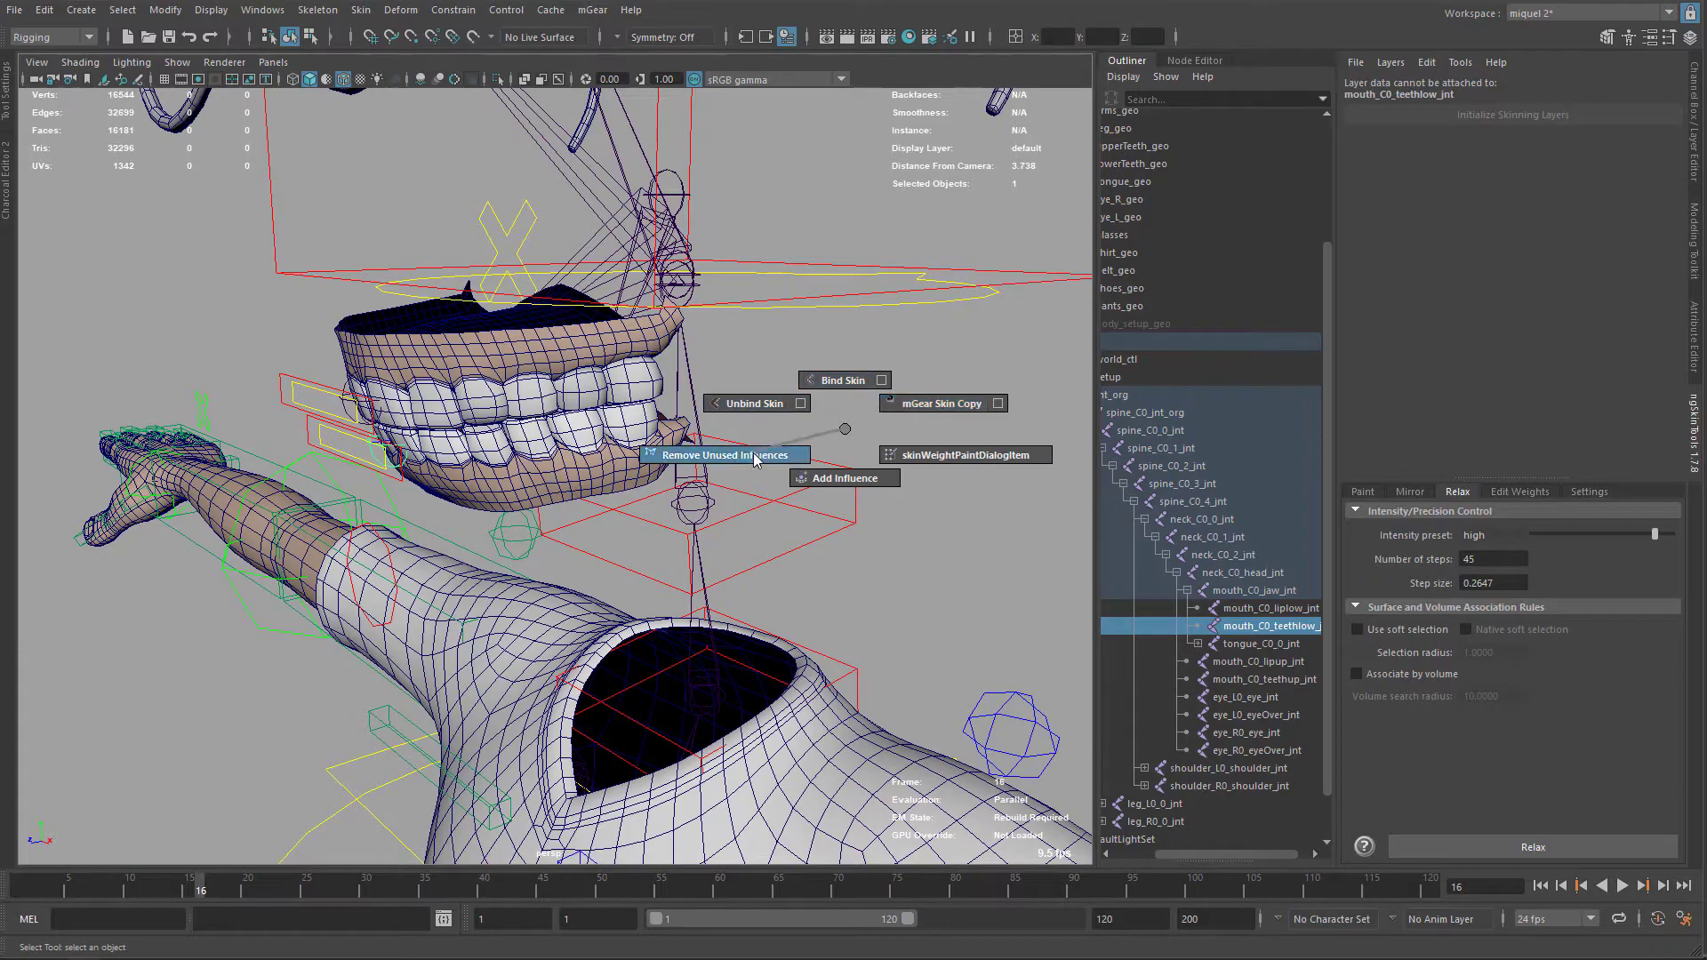
pyautogui.moveTo(837, 475); pyautogui.dragTo(839, 440, button='right')
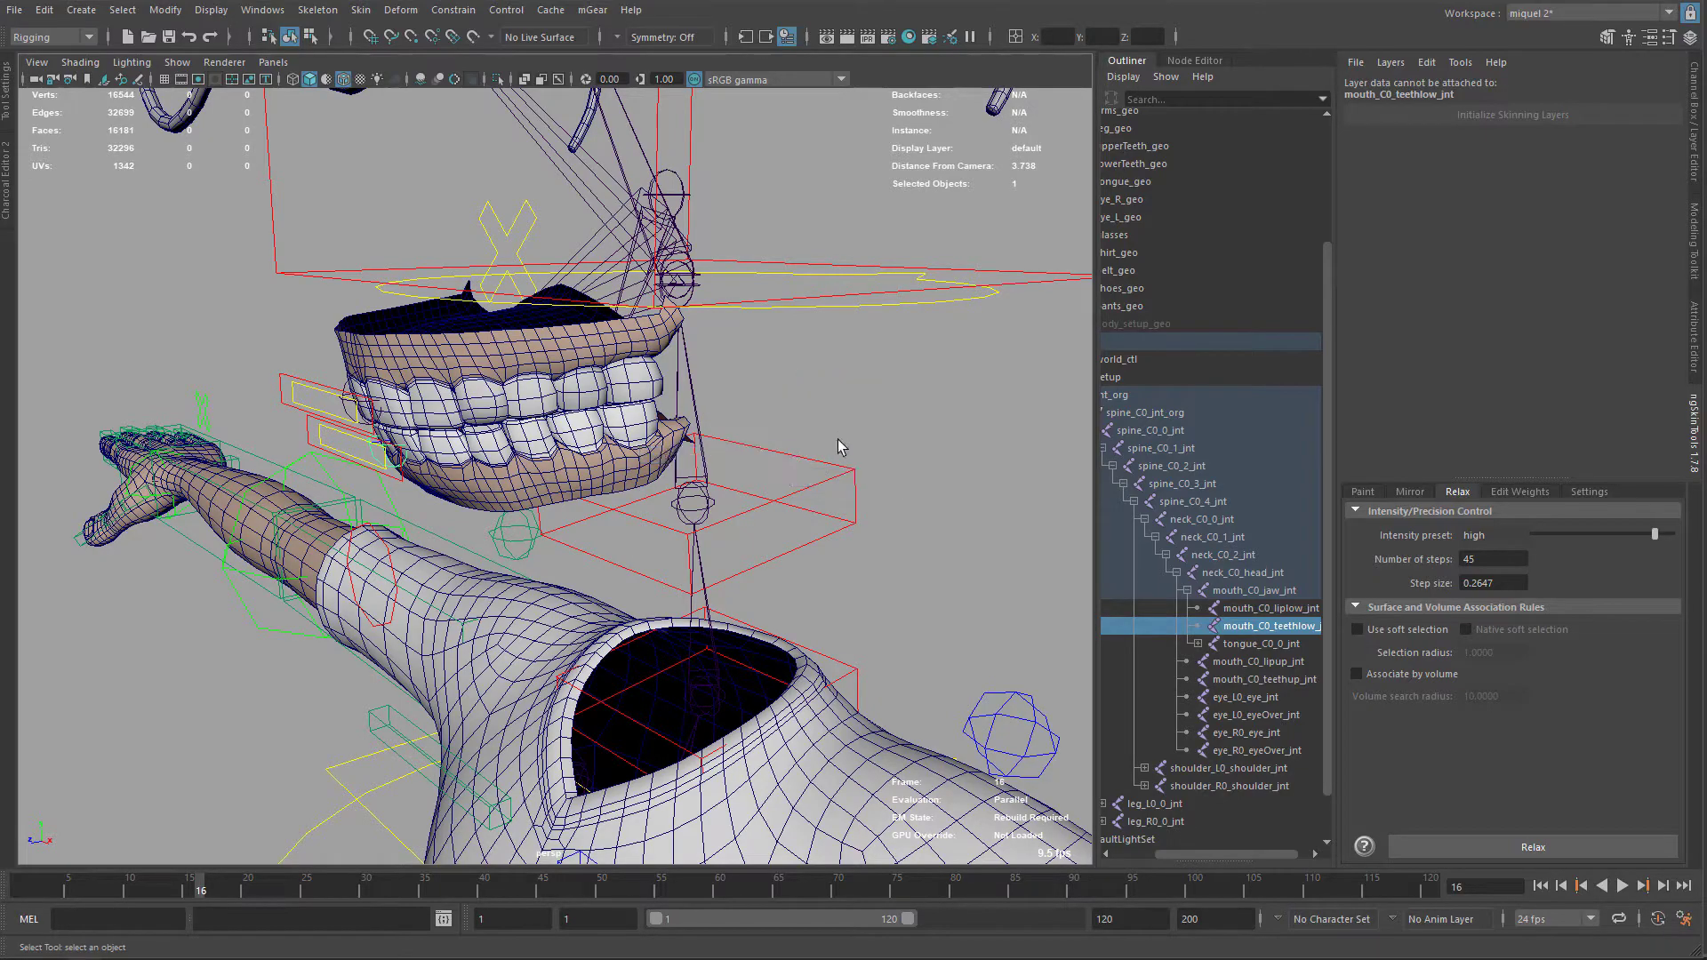
pyautogui.moveTo(772, 602)
pyautogui.keyDown('alt'); pyautogui.mouseDown()
pyautogui.moveTo(626, 511)
pyautogui.moveTo(641, 454)
pyautogui.mouseUp(); pyautogui.keyUp('alt')
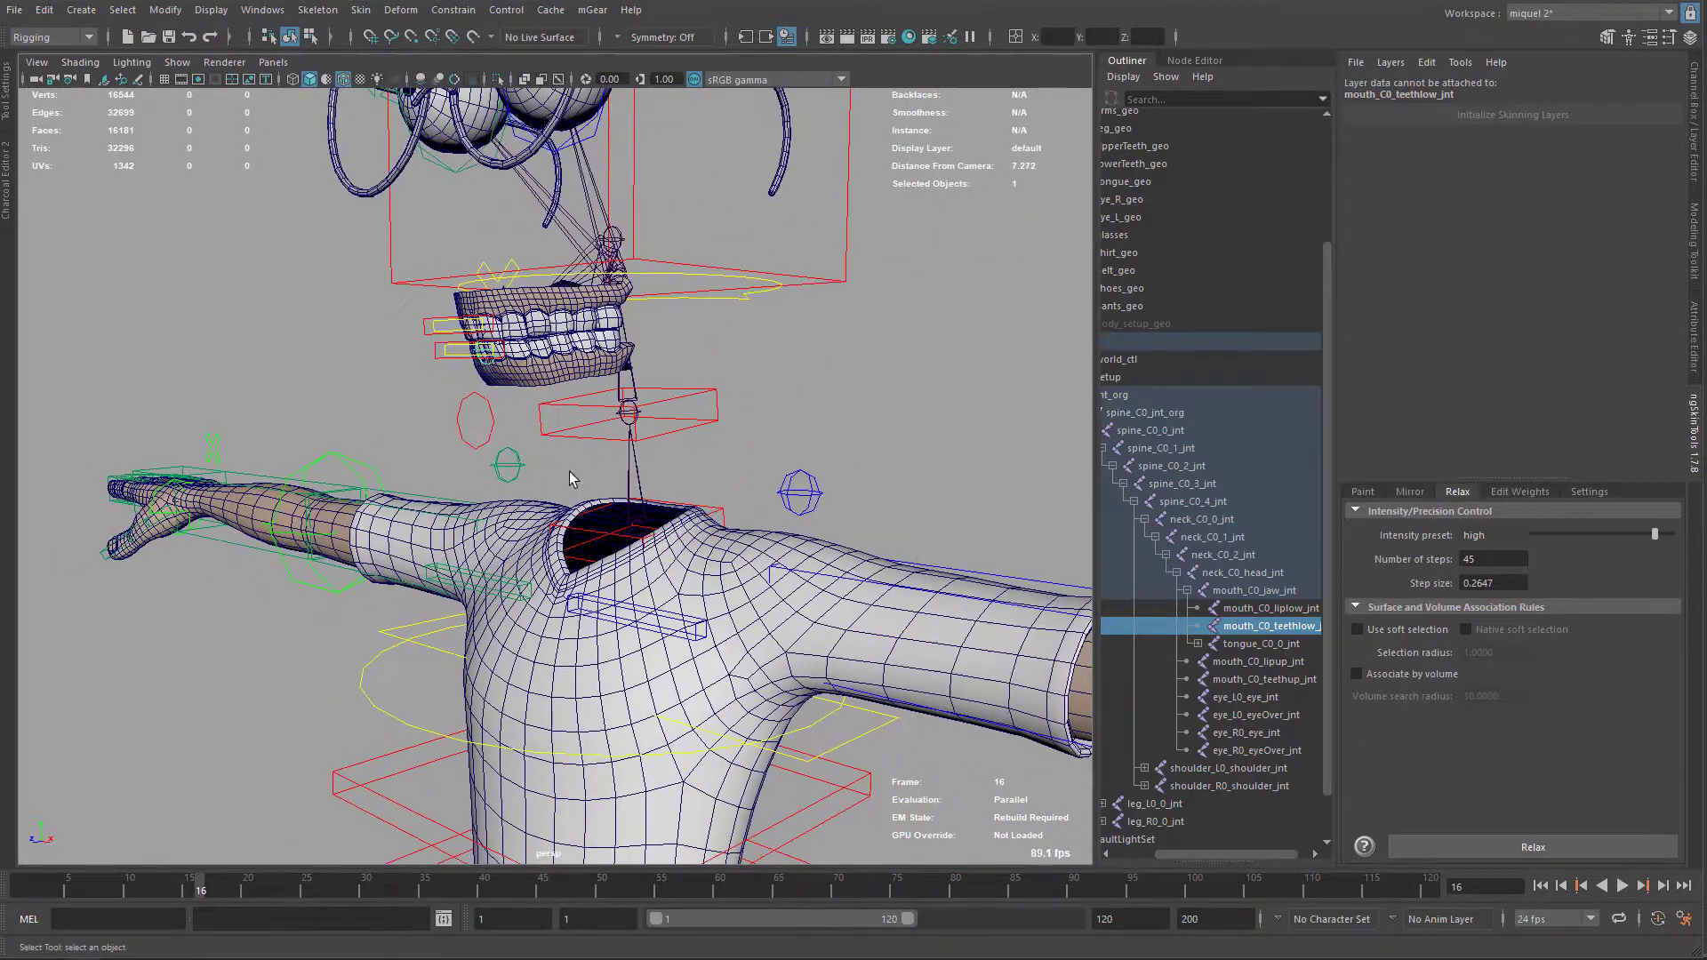
pyautogui.scroll(1, 631, 470)
pyautogui.moveTo(771, 641)
pyautogui.keyDown('alt'); pyautogui.mouseDown()
pyautogui.moveTo(748, 280)
pyautogui.moveTo(774, 454)
pyautogui.mouseUp(); pyautogui.keyUp('alt')
pyautogui.scroll(-3, 748, 281)
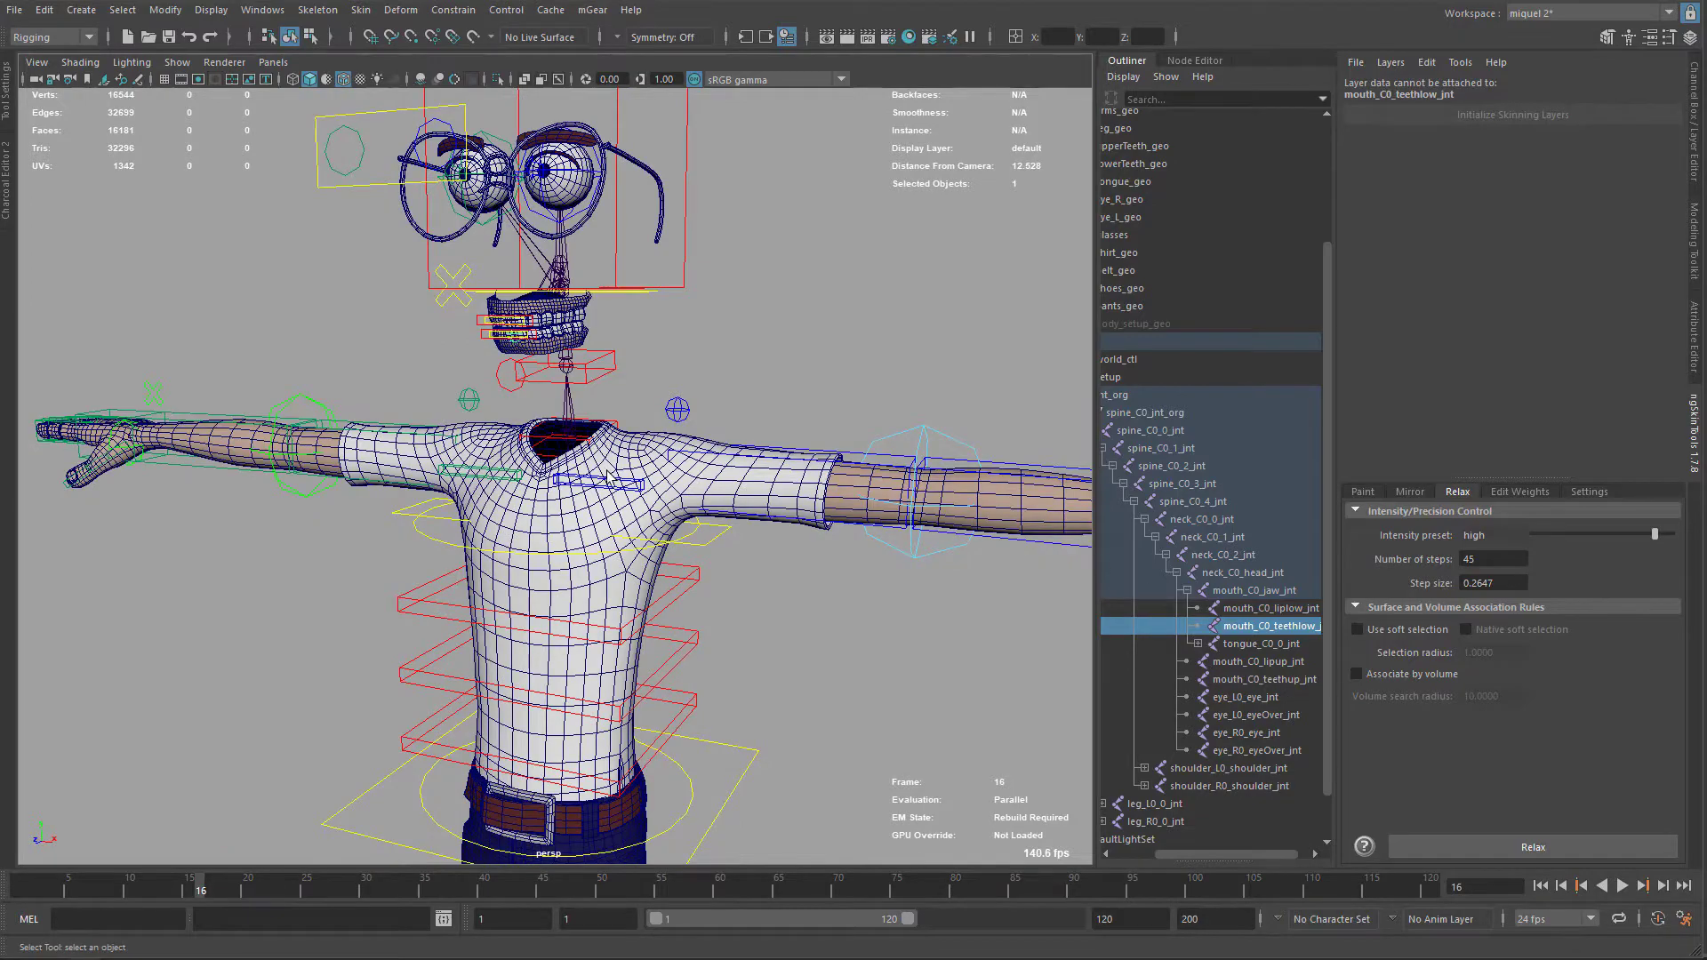
pyautogui.moveTo(607, 479)
pyautogui.keyDown('alt'); pyautogui.mouseDown()
pyautogui.moveTo(573, 453)
pyautogui.moveTo(596, 461)
pyautogui.mouseUp(); pyautogui.keyUp('alt')
pyautogui.scroll(4, 587, 460)
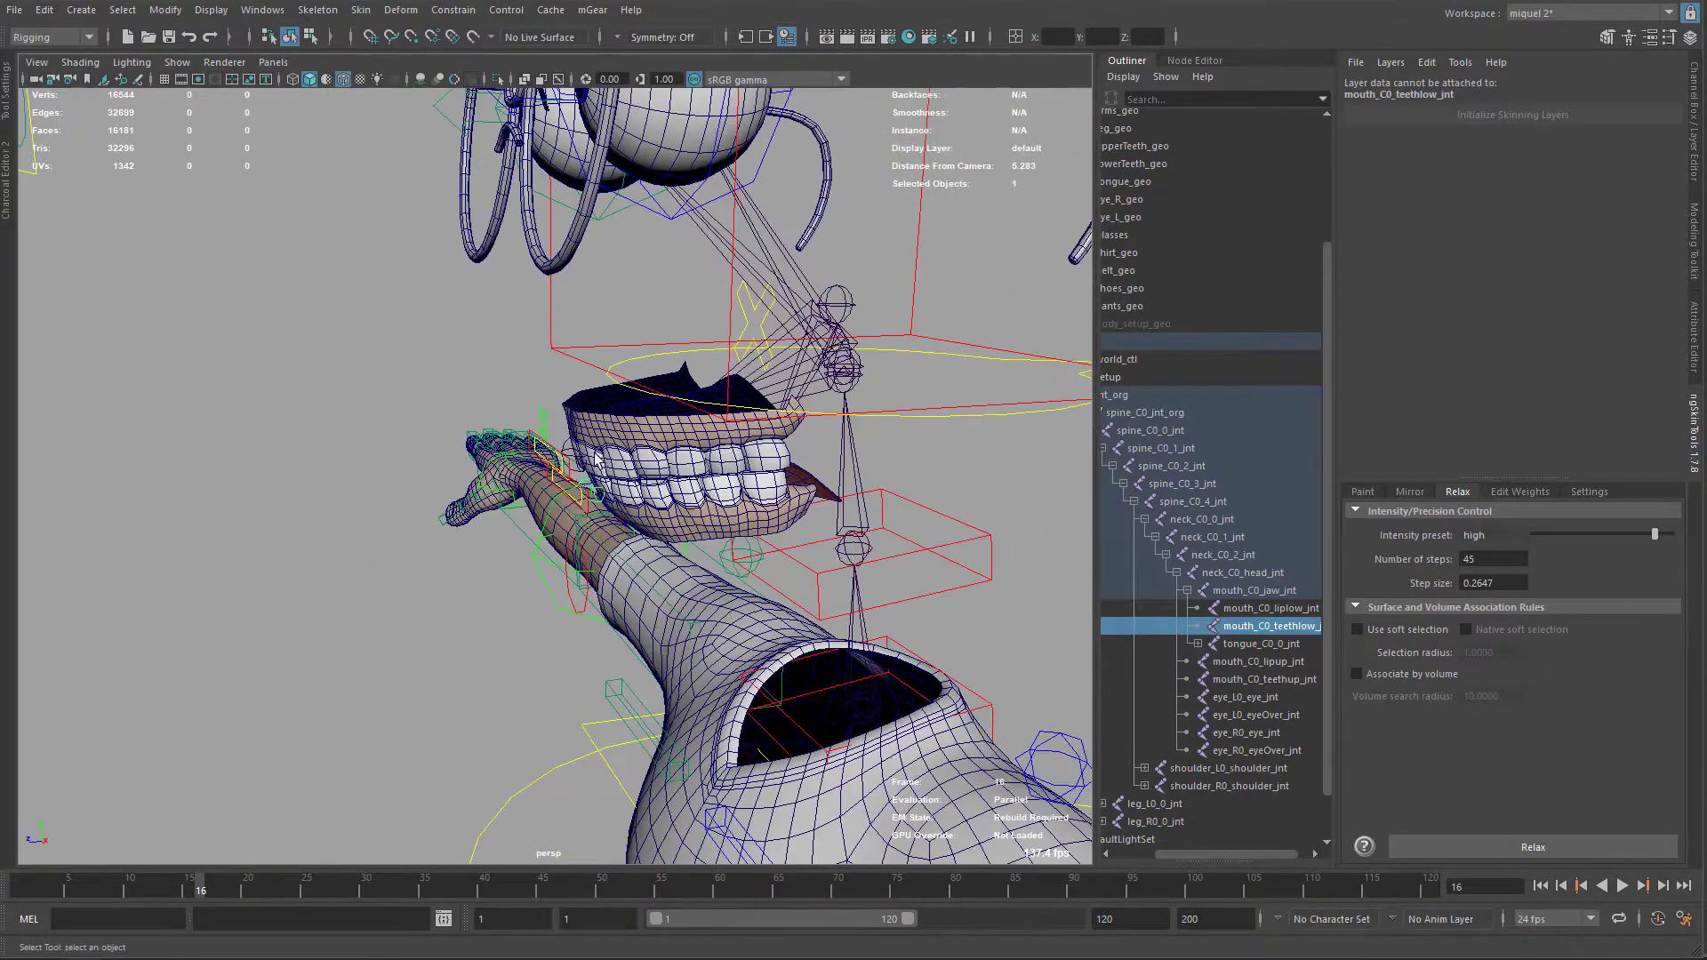
# Step: Hide the upper and lower teeth meshes to expose the tongue
pyautogui.click(597, 454)
pyautogui.keyDown('shift'); pyautogui.click(791, 527); pyautogui.keyUp('shift')
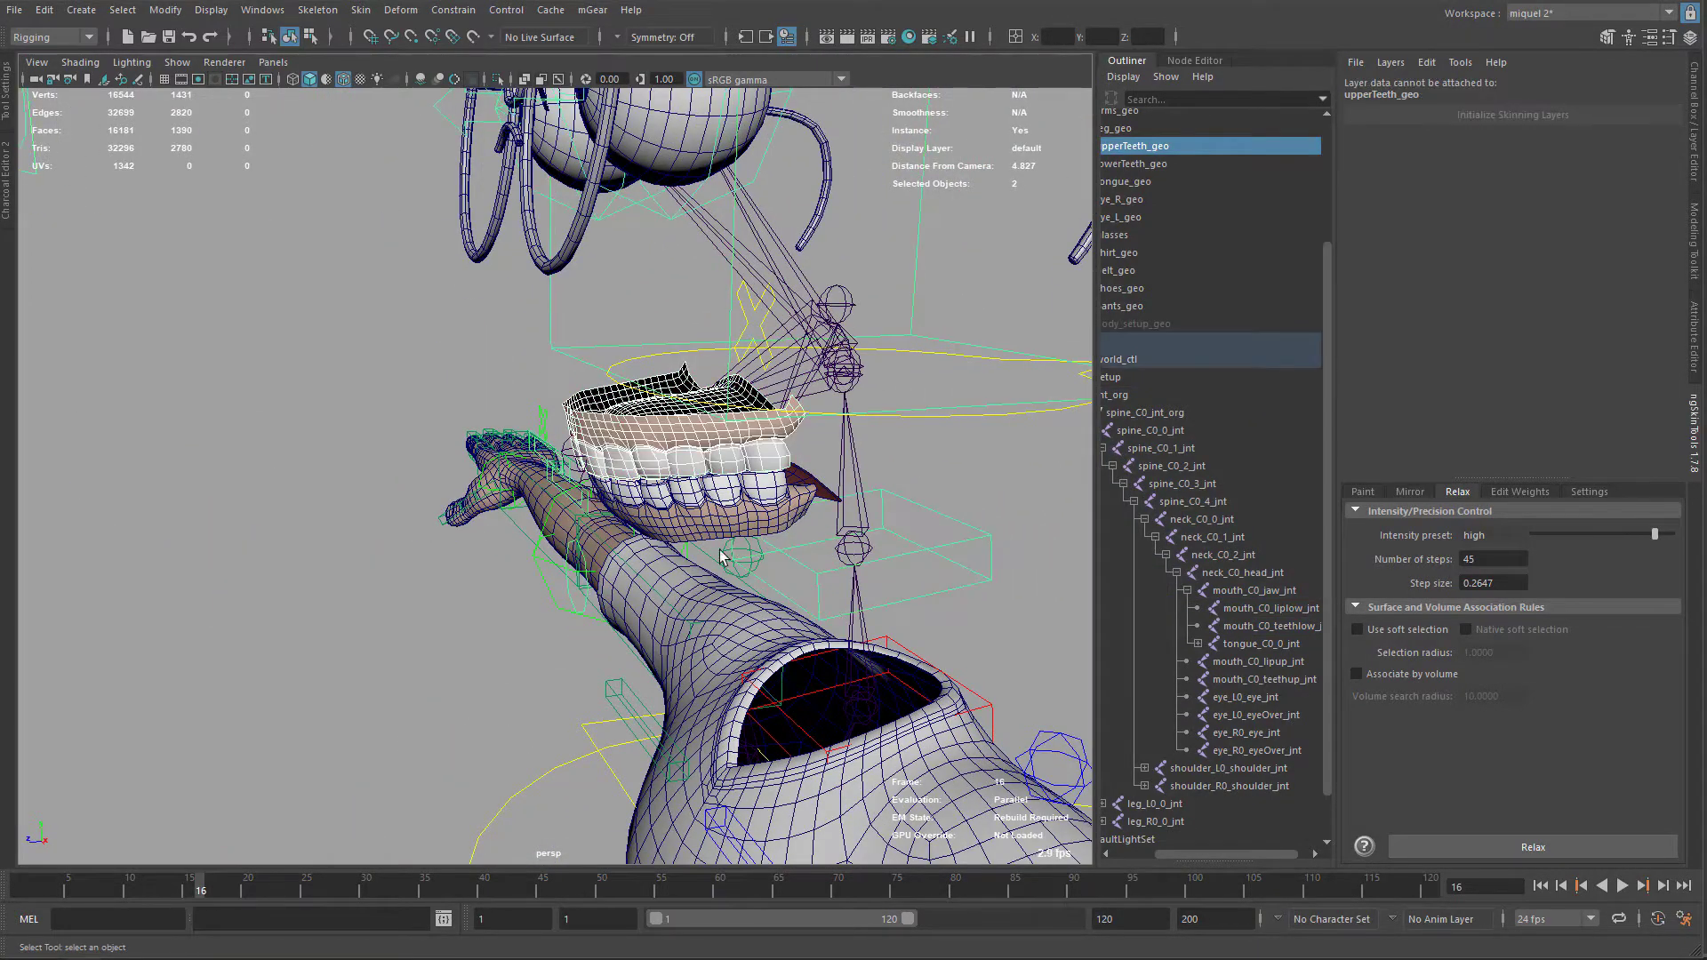
pyautogui.keyDown('shift'); pyautogui.click(791, 527); pyautogui.keyUp('shift')
pyautogui.keyDown('shift'); pyautogui.click(587, 444); pyautogui.keyUp('shift')
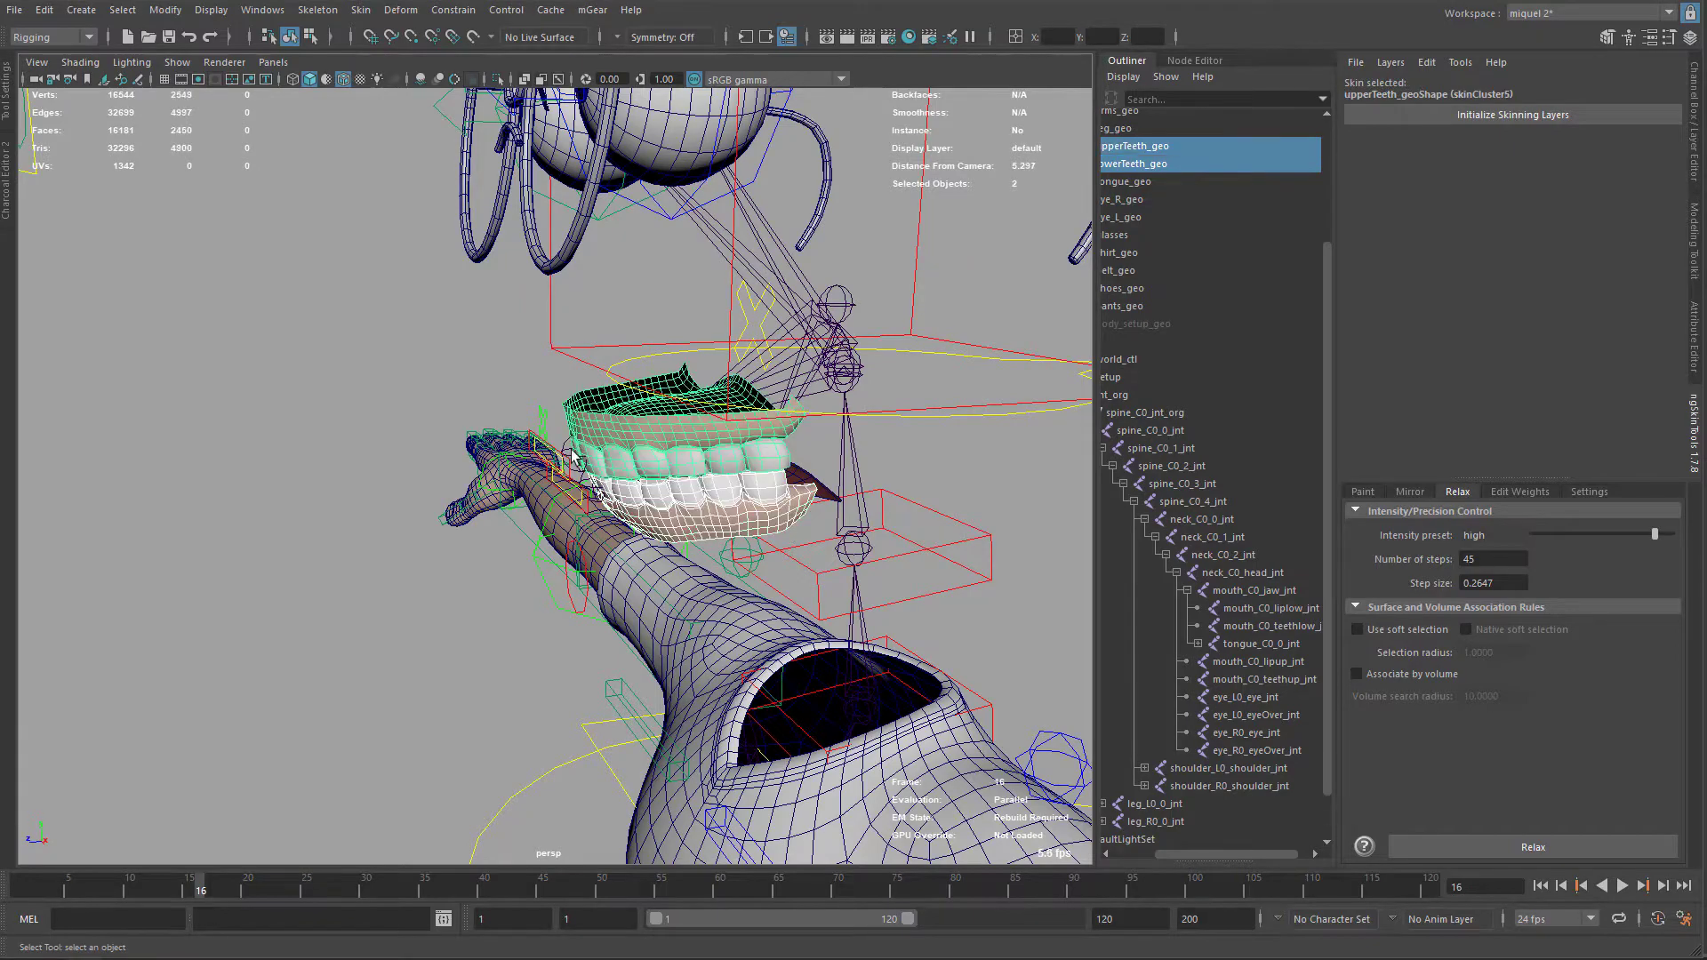
pyautogui.press('h')
pyautogui.moveTo(574, 467)
pyautogui.keyDown('alt'); pyautogui.mouseDown()
pyautogui.moveTo(749, 518)
pyautogui.moveTo(817, 508)
pyautogui.mouseUp(); pyautogui.keyUp('alt')
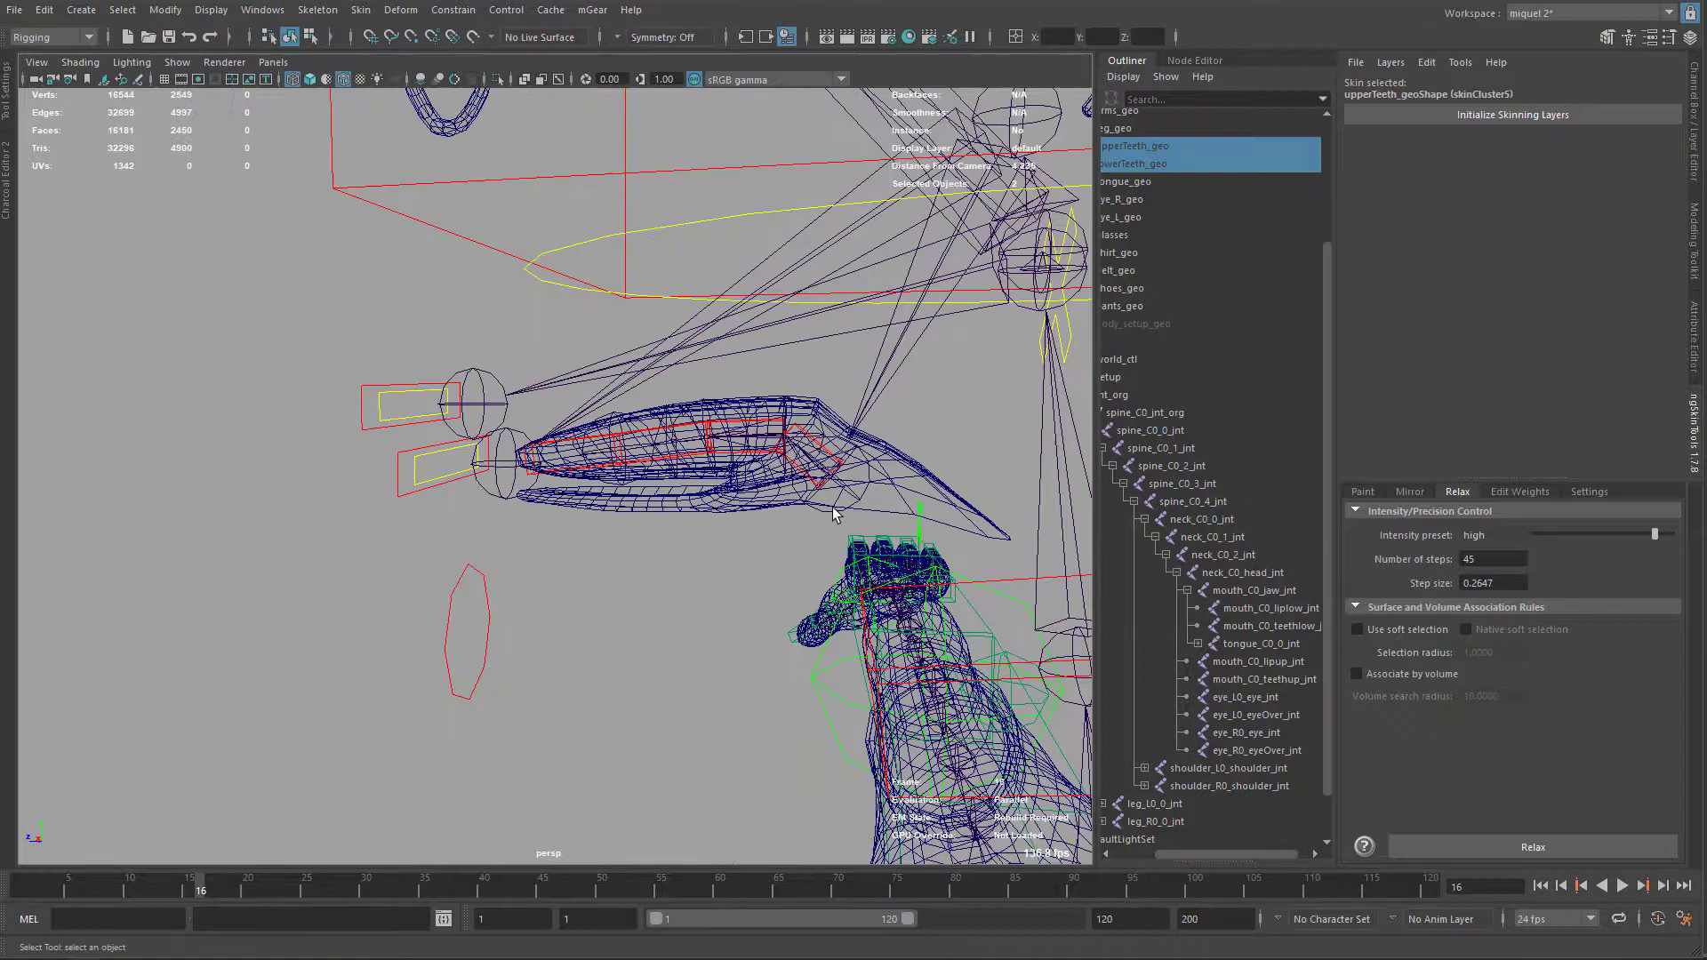
# Step: Bind tongue_geo to the four tongue joints and mouth_C0_jaw_jnt with Bind Skin
pyautogui.click(830, 512)
pyautogui.click(1194, 644)
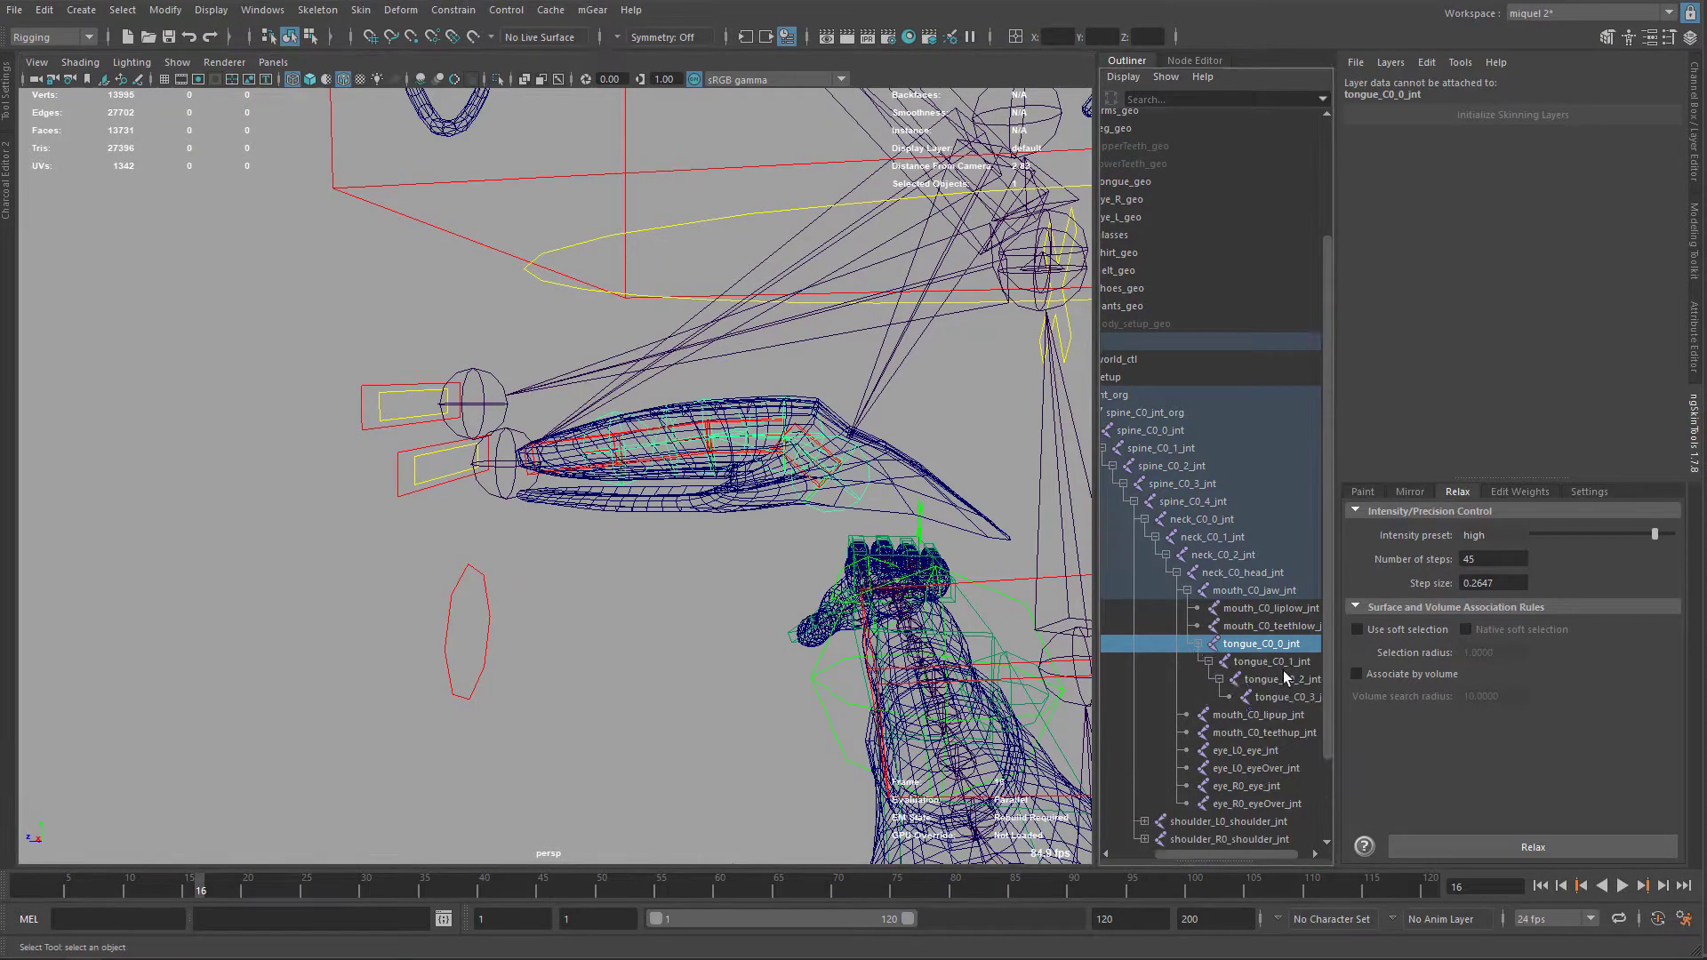
pyautogui.keyDown('shift'); pyautogui.click(1275, 697); pyautogui.keyUp('shift')
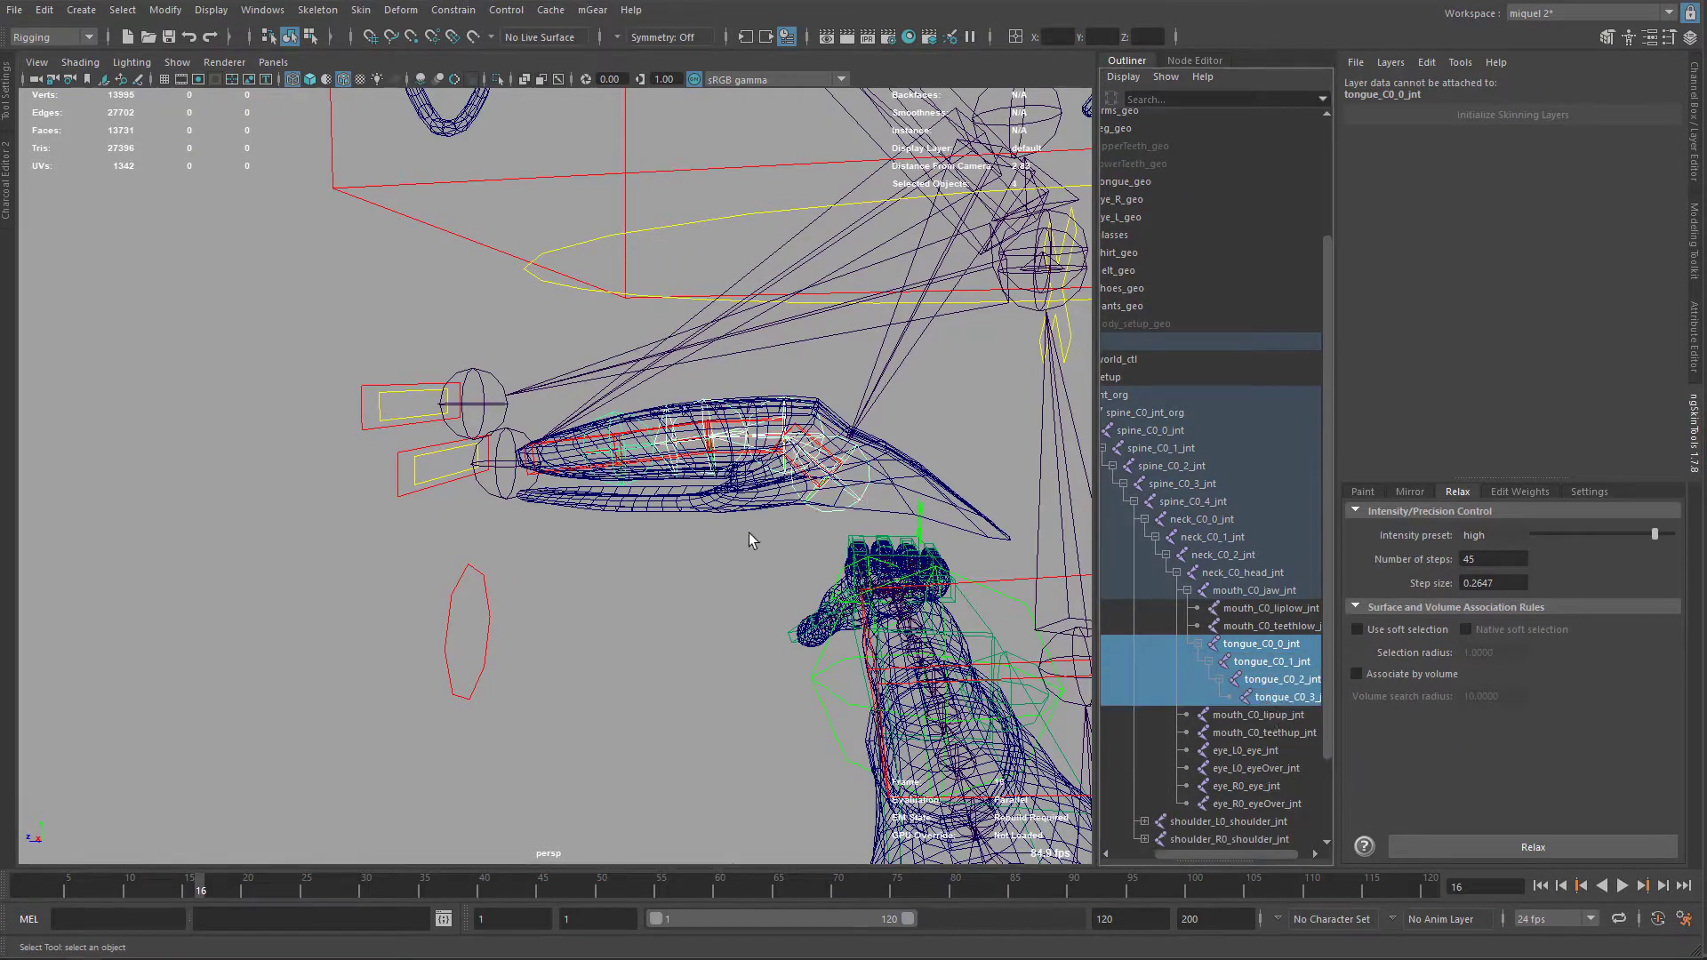
pyautogui.keyDown('alt'); pyautogui.moveTo(653, 513); pyautogui.dragTo(748, 455); pyautogui.keyUp('alt')
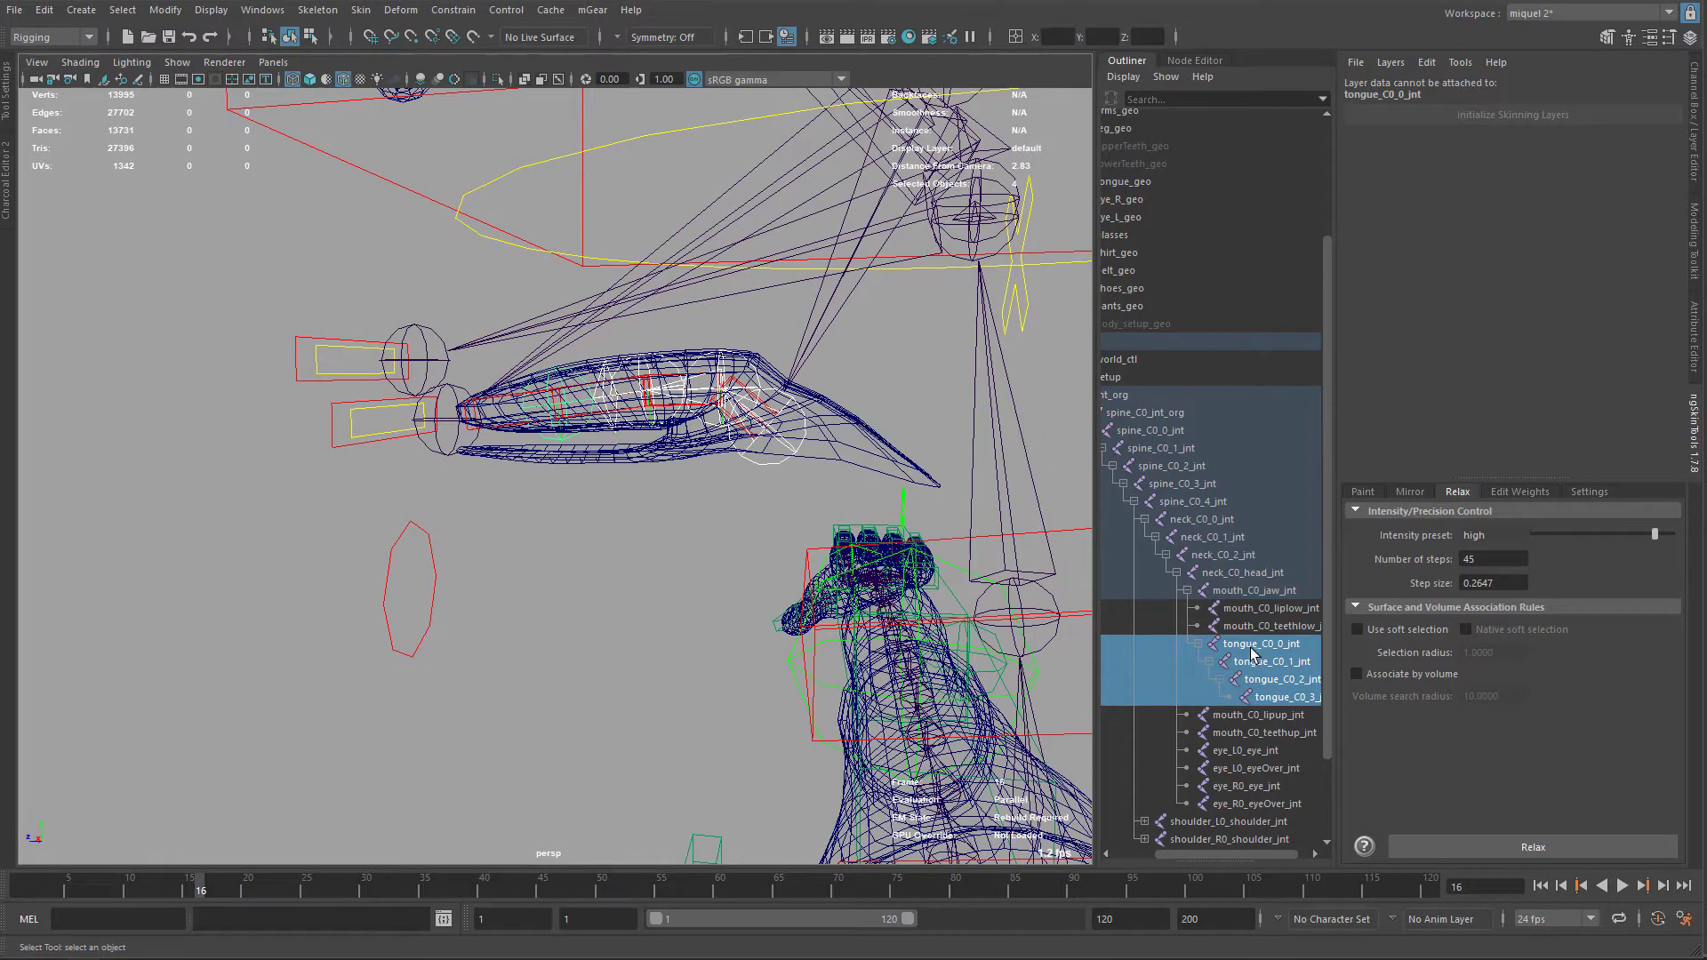
pyautogui.keyDown('ctrl'); pyautogui.click(1251, 591); pyautogui.keyUp('ctrl')
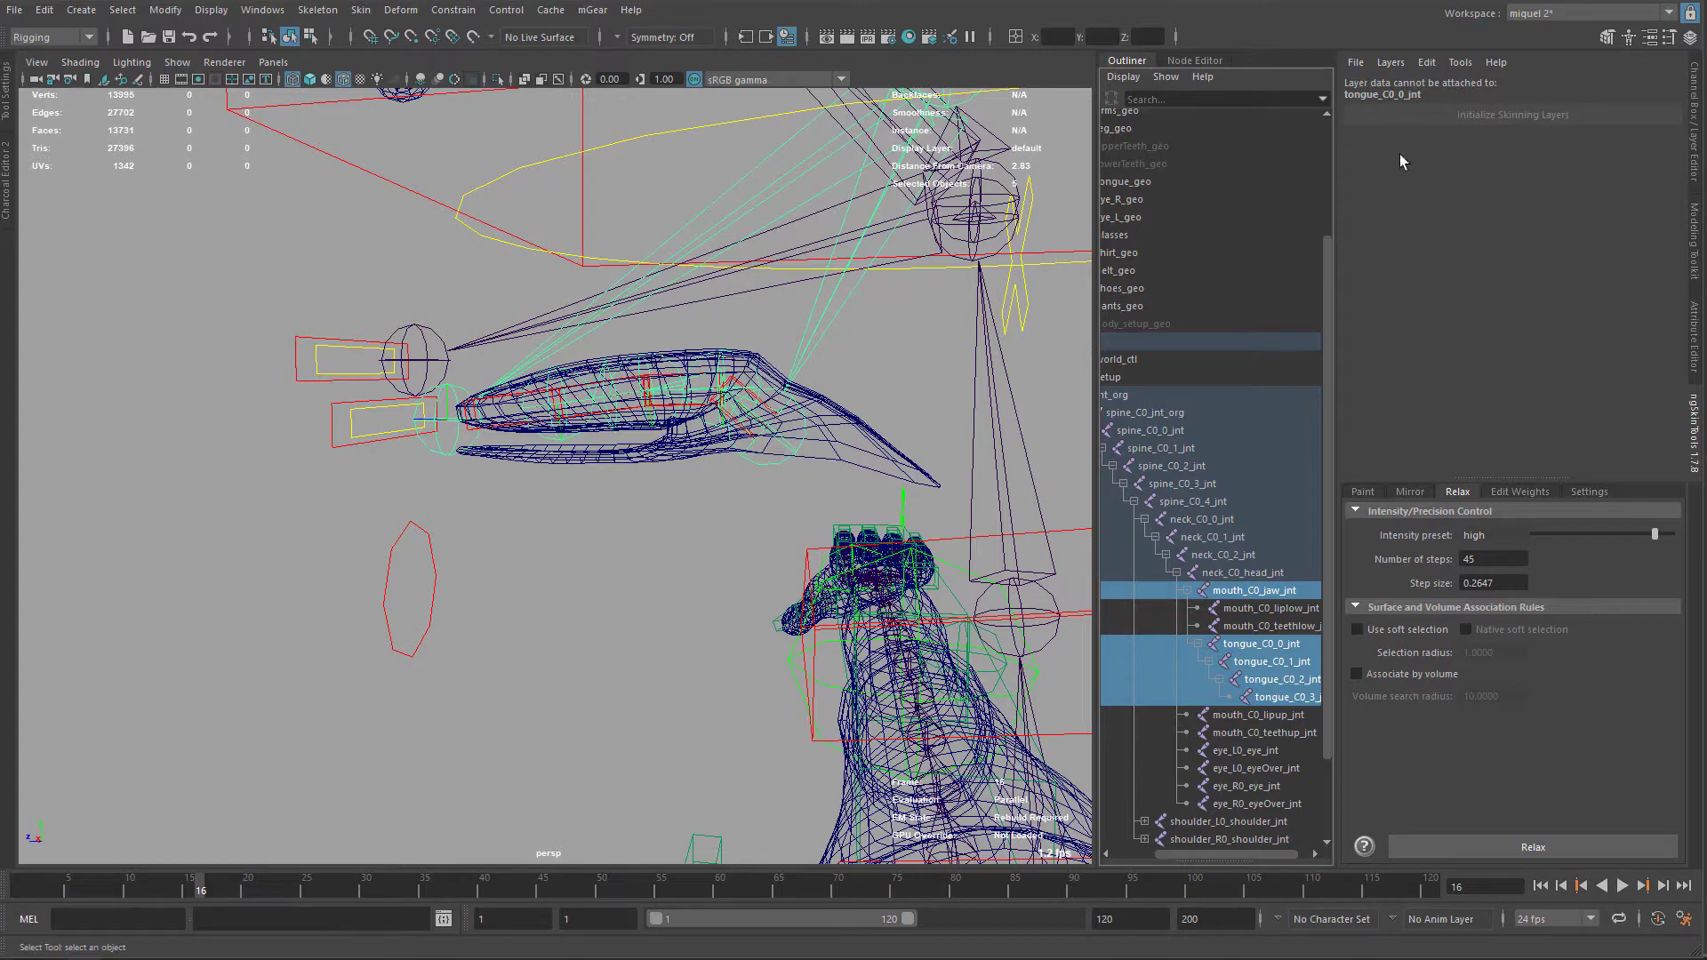
pyautogui.click(361, 10)
pyautogui.click(391, 57)
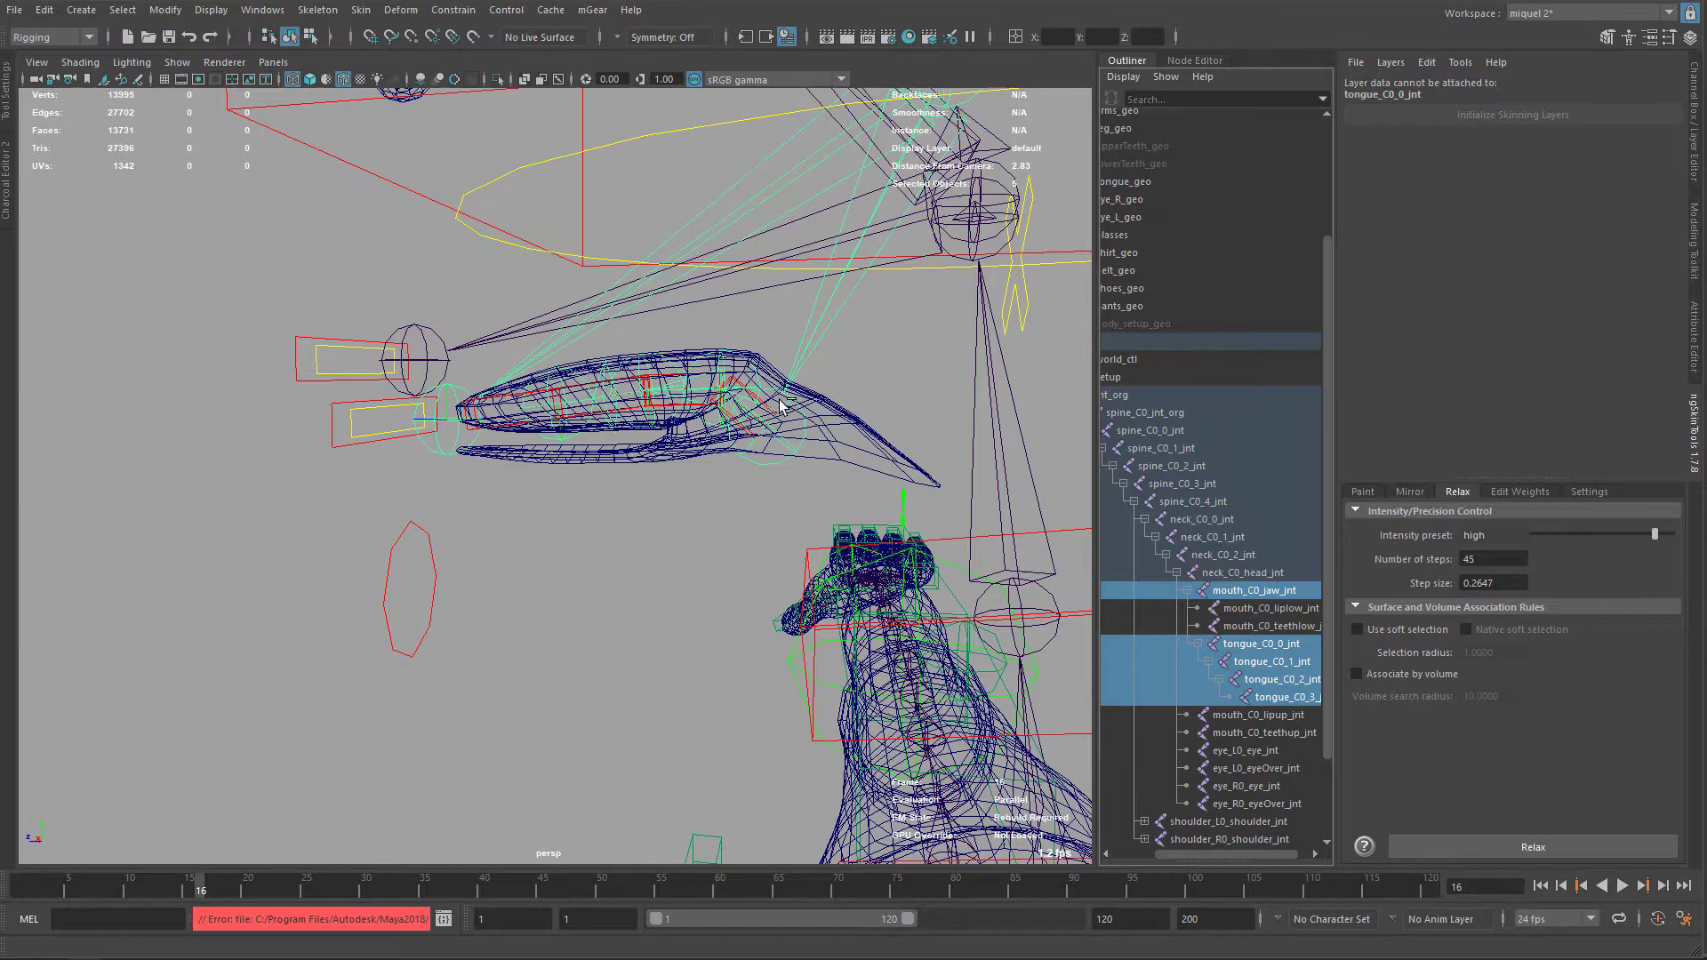
pyautogui.click(784, 405)
pyautogui.click(360, 9)
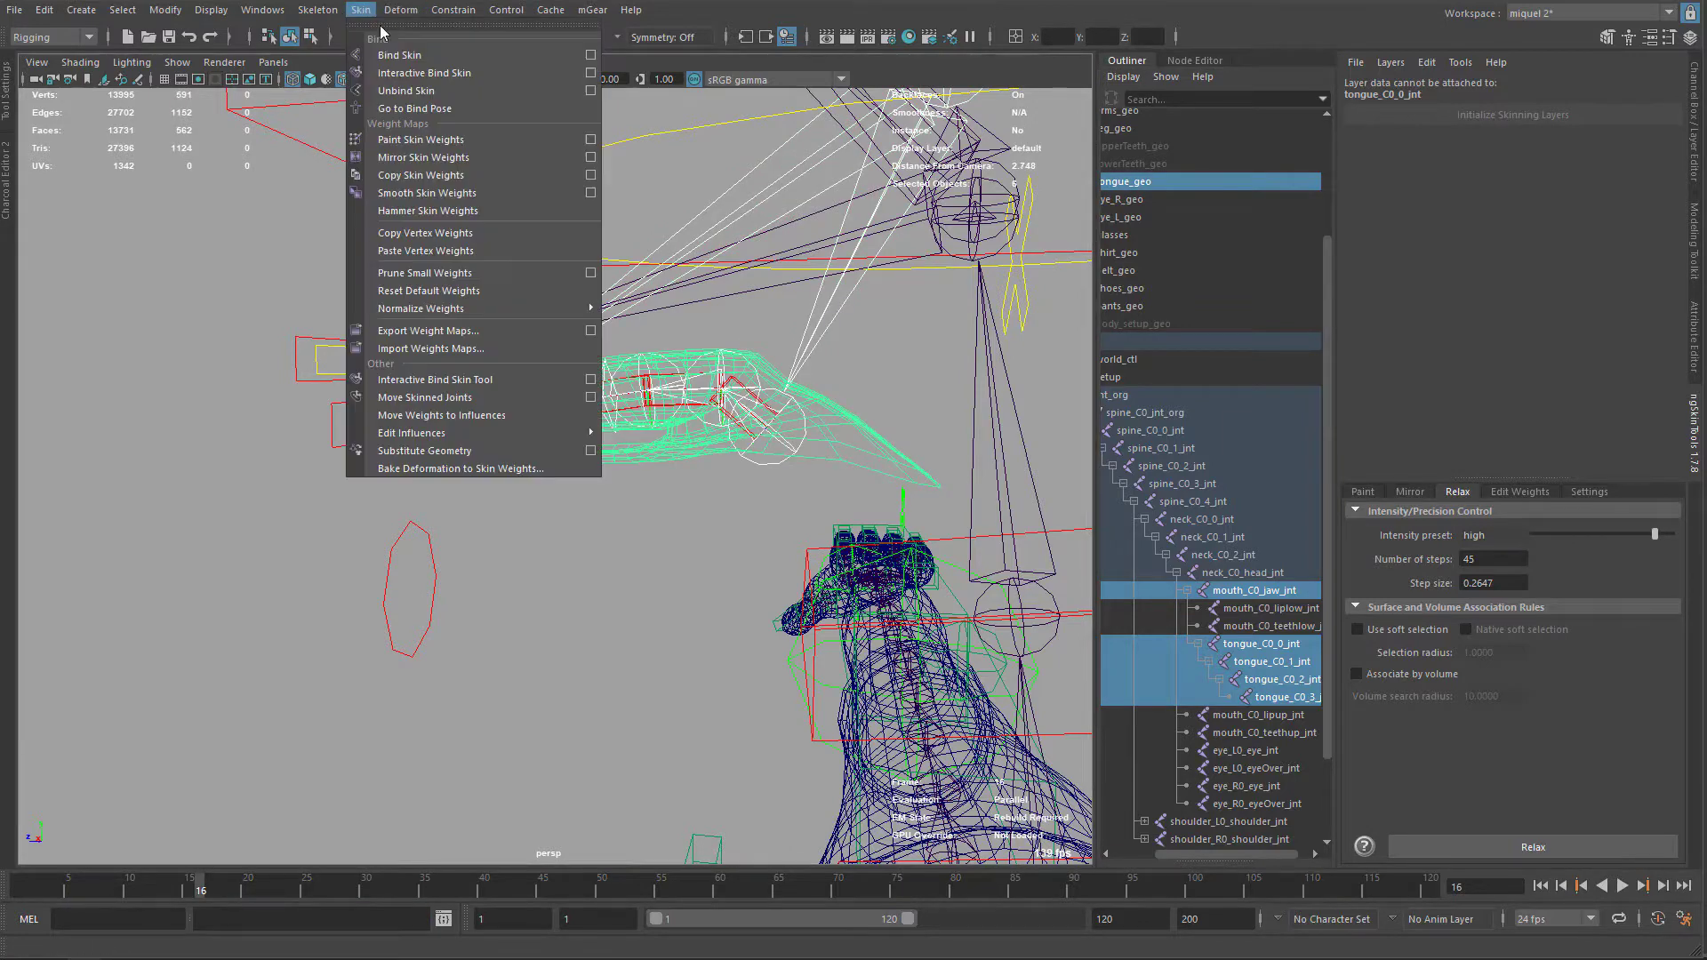
pyautogui.click(399, 55)
# Step: Initialize ngSkinTools layers on the tongue and pick mouth_C0_jaw_jnt as the influence
pyautogui.click(854, 424)
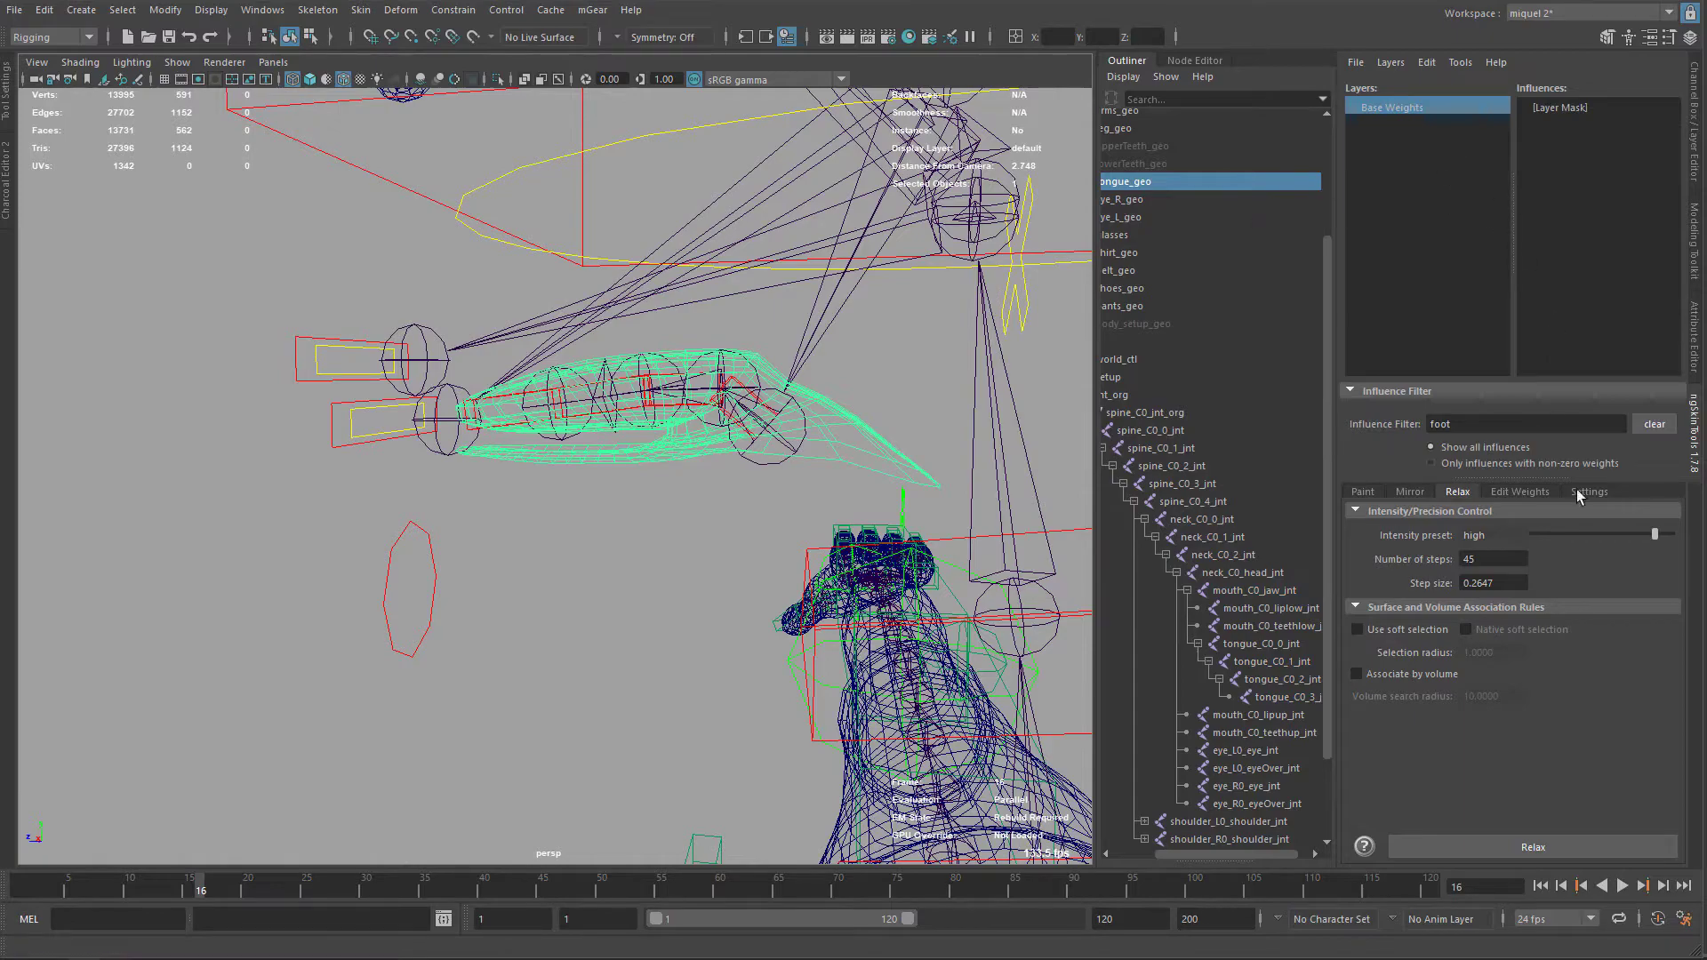
pyautogui.click(1652, 426)
pyautogui.keyDown('alt'); pyautogui.moveTo(599, 361); pyautogui.dragTo(560, 307, button='middle'); pyautogui.keyUp('alt')
pyautogui.click(1589, 196)
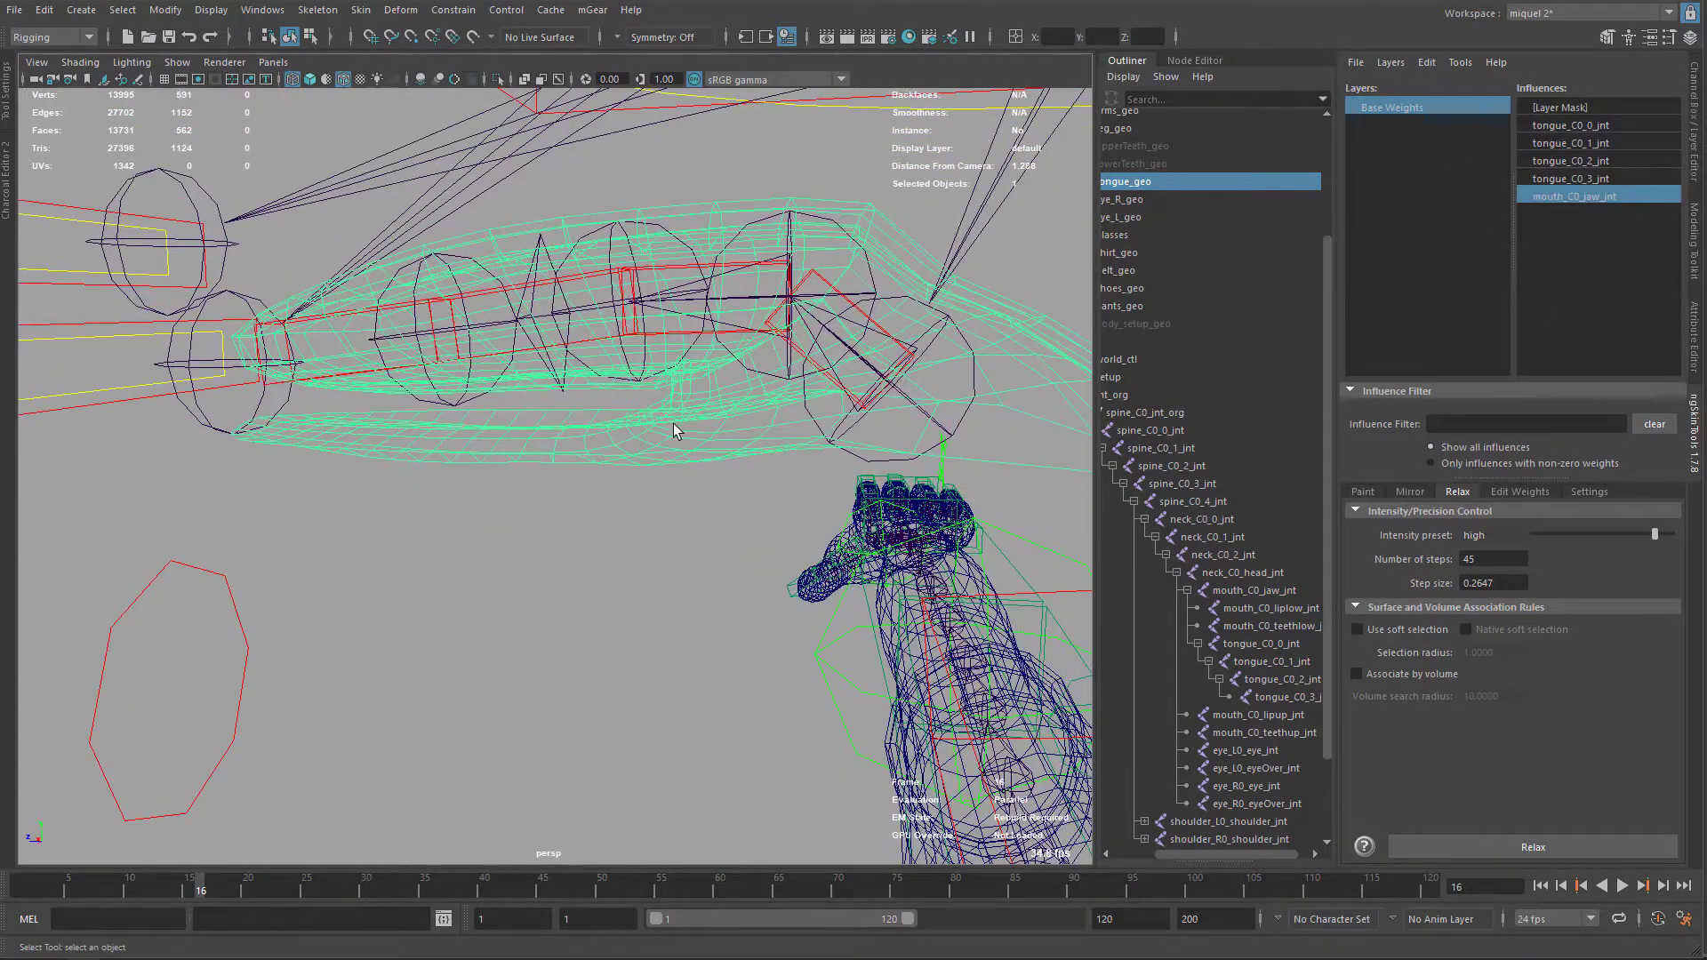
pyautogui.press('5')
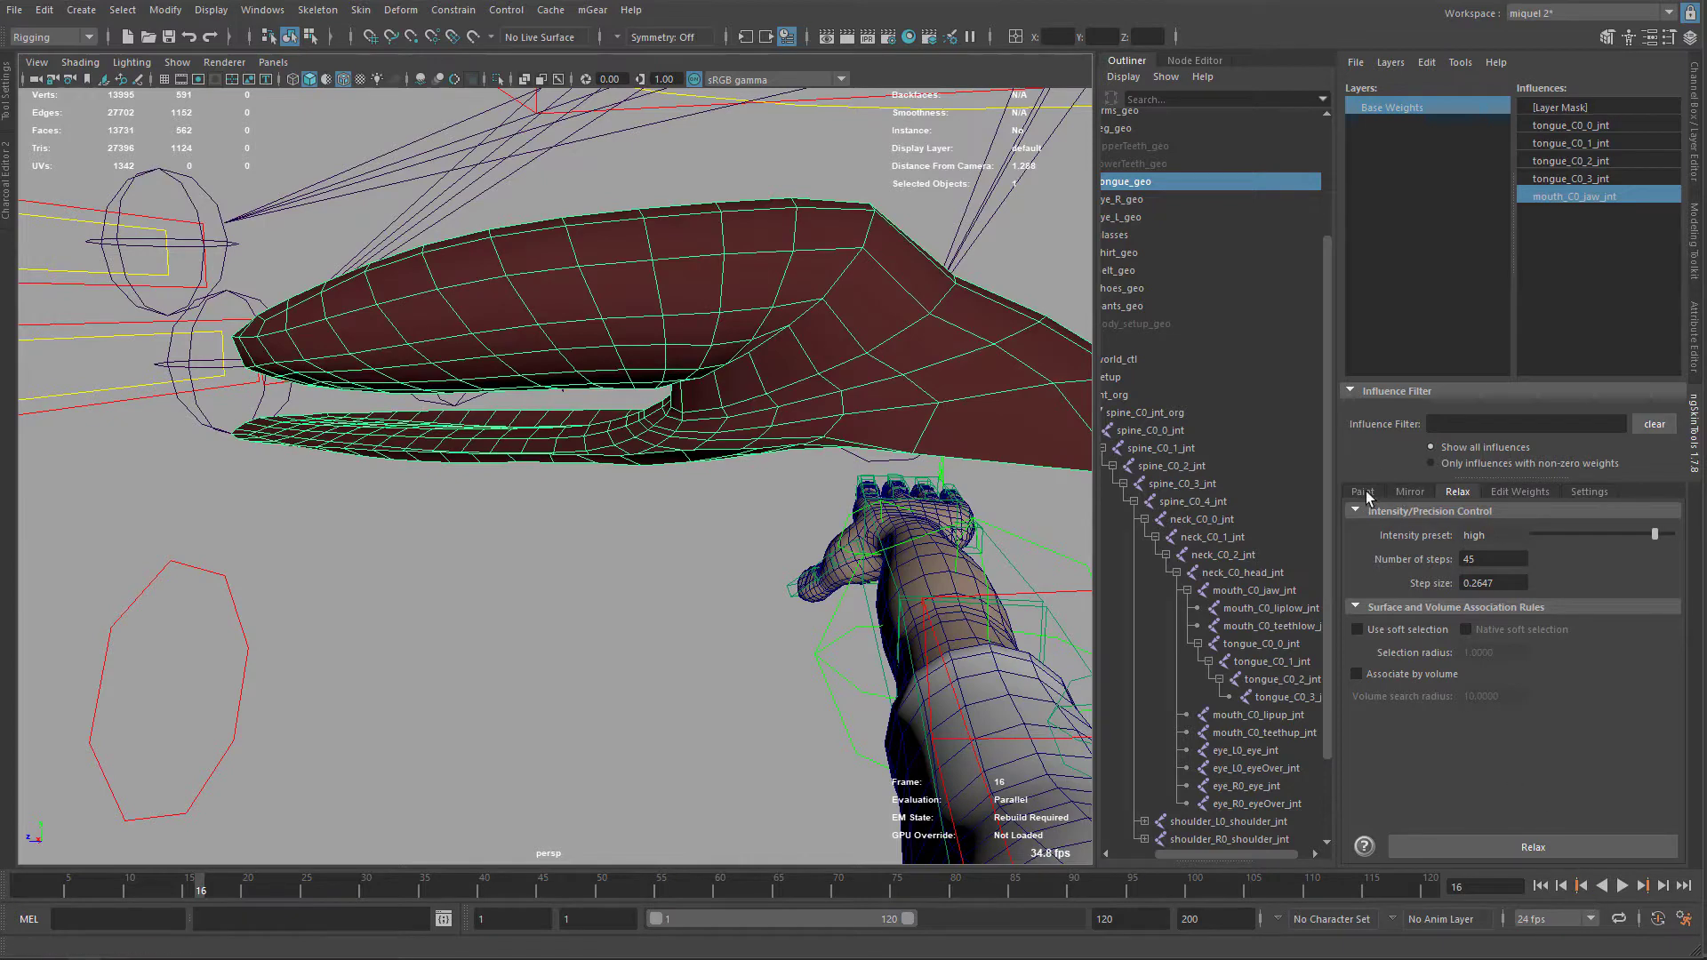
# Step: Flood the jaw joint's weight over the whole tongue in Replace mode at intensity 1
pyautogui.click(1365, 492)
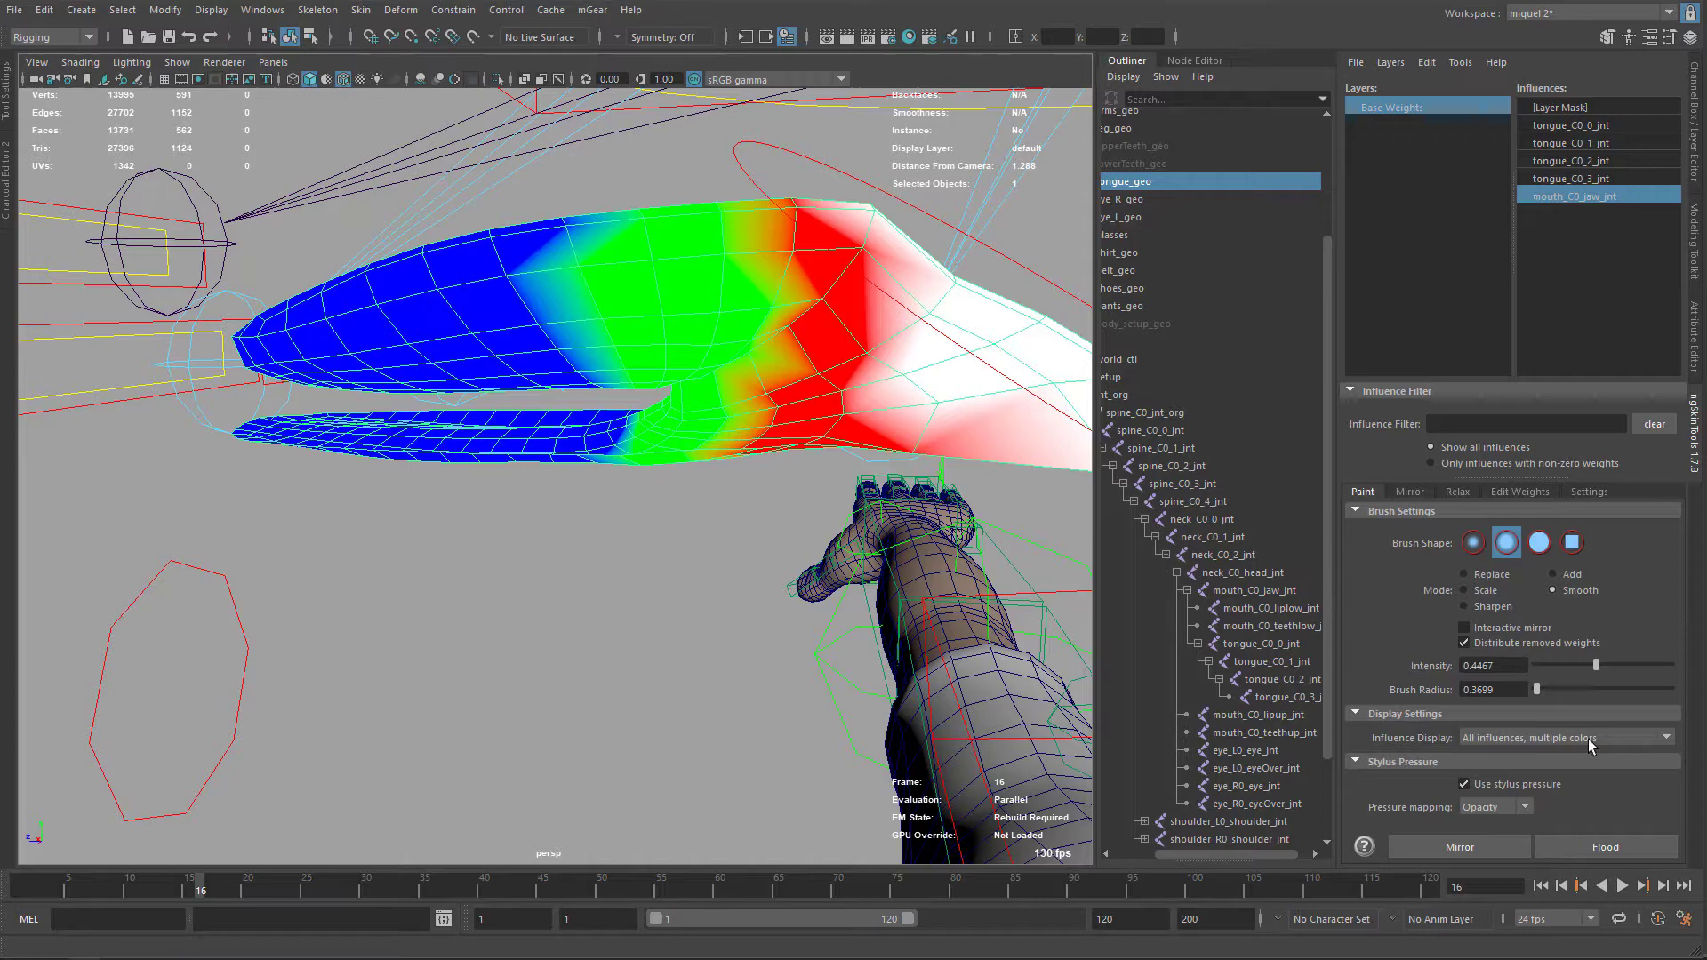
pyautogui.click(1482, 576)
pyautogui.moveTo(1597, 664); pyautogui.dragTo(1672, 664)
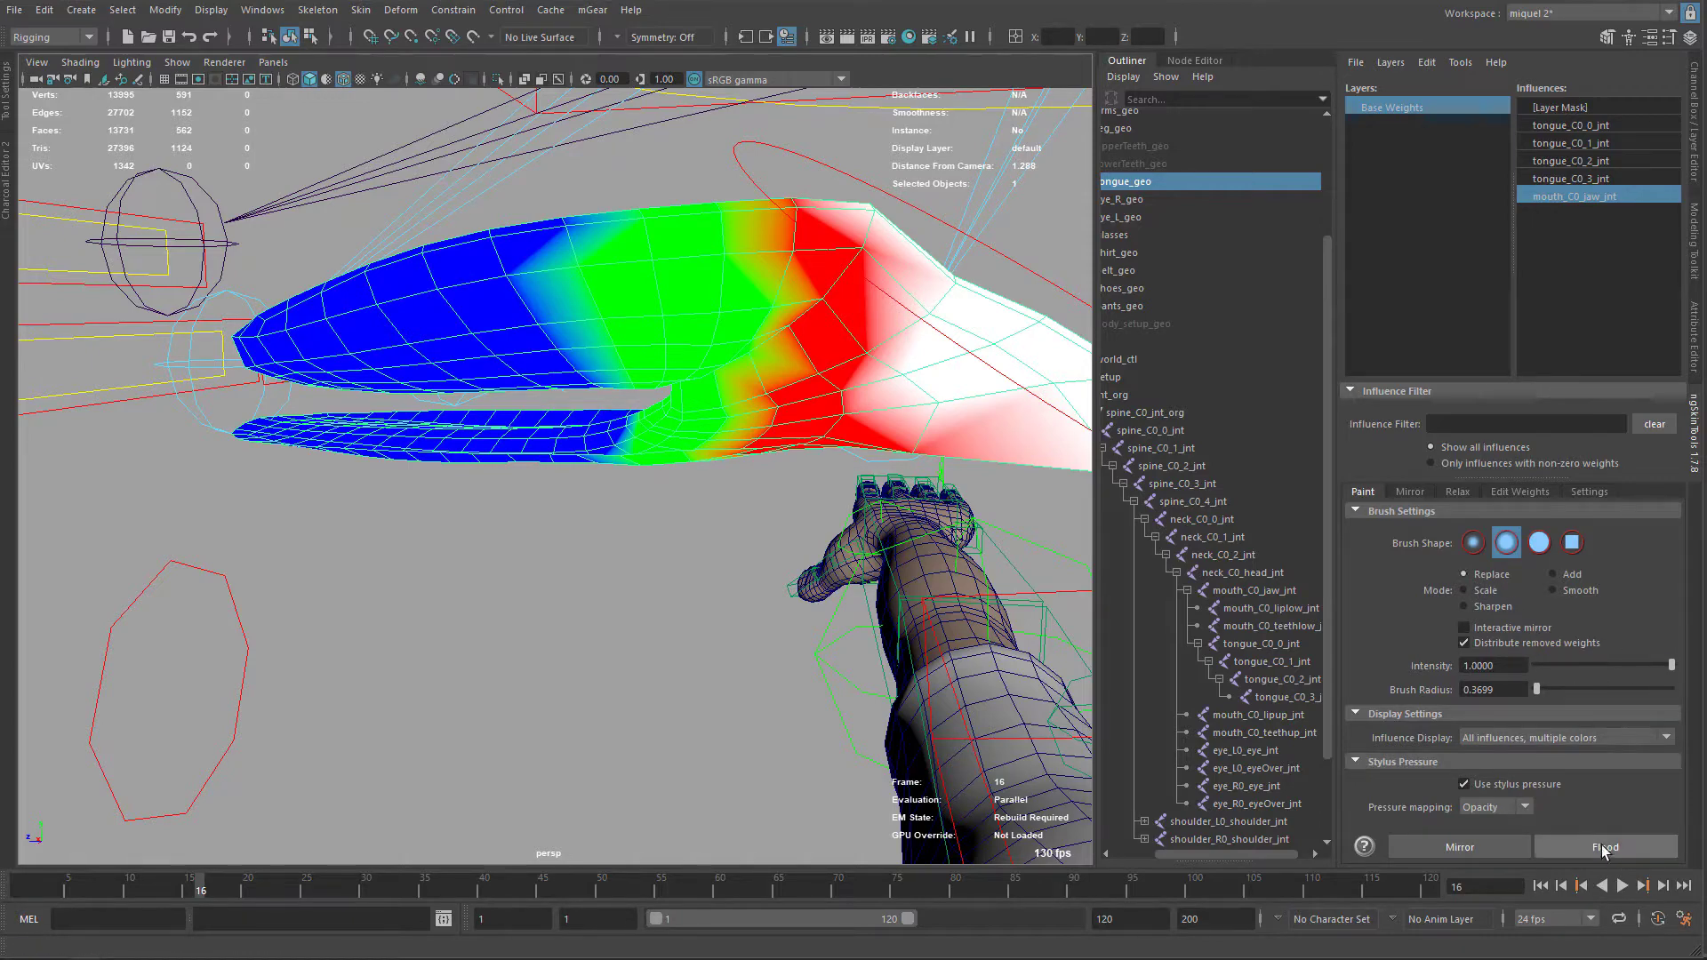
pyautogui.click(1604, 848)
pyautogui.moveTo(640, 400)
pyautogui.keyDown('alt'); pyautogui.mouseDown()
pyautogui.moveTo(751, 452)
pyautogui.moveTo(693, 401)
pyautogui.mouseUp(); pyautogui.keyUp('alt')
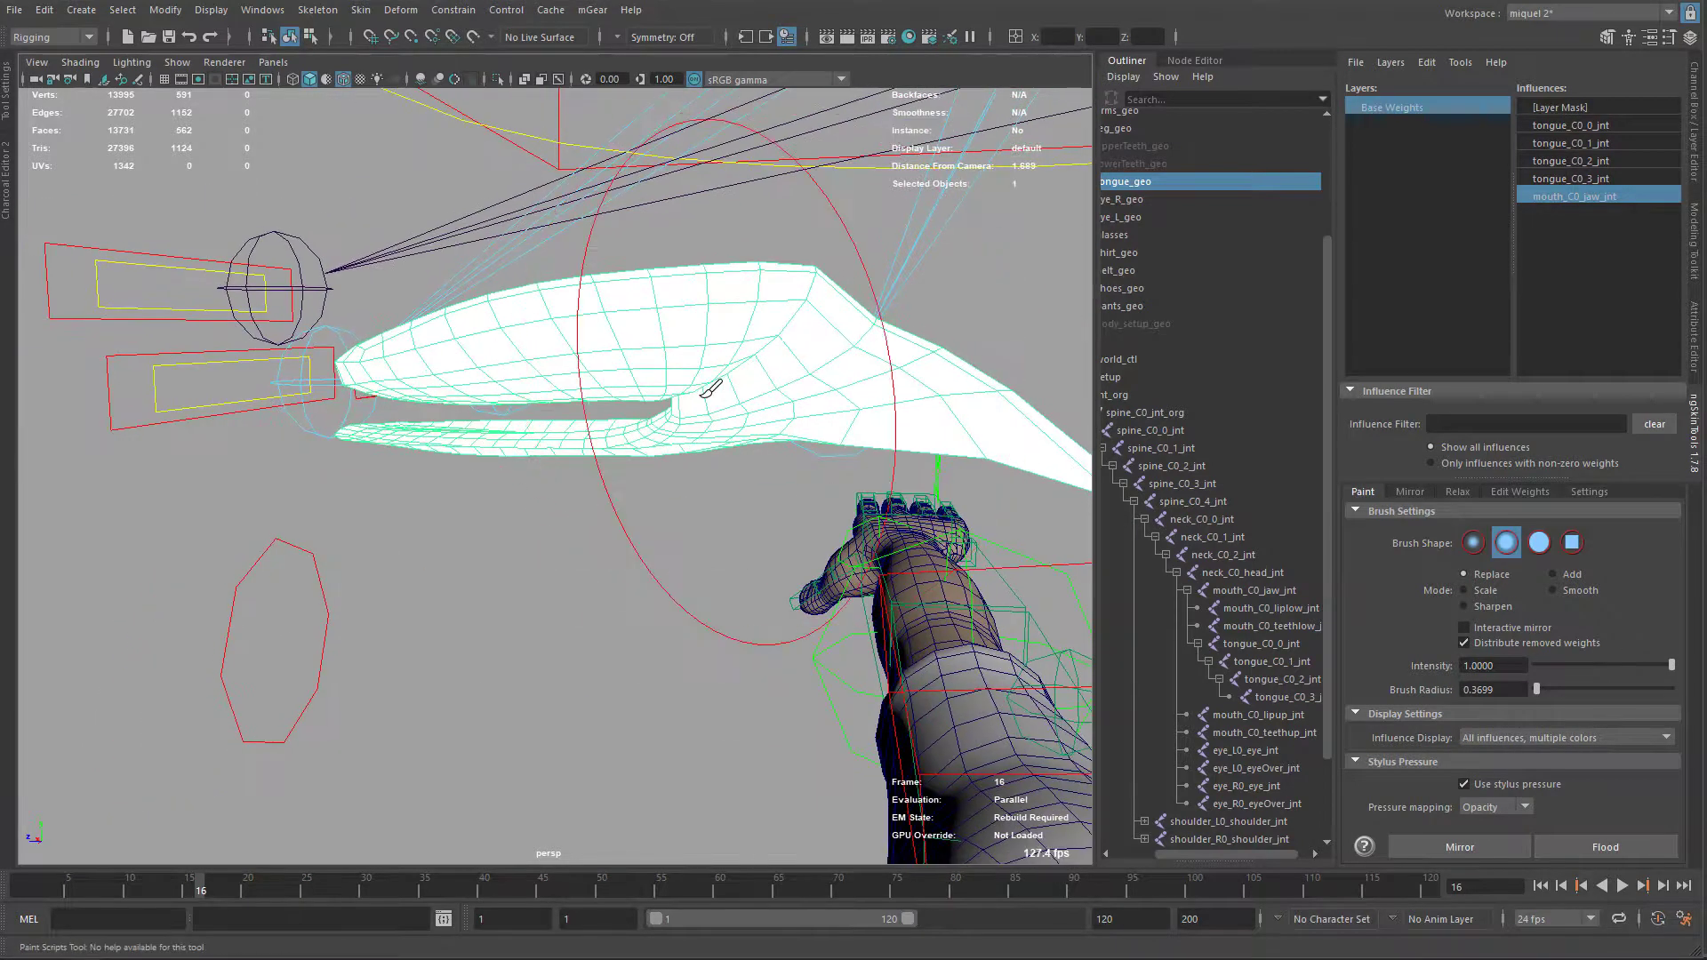
pyautogui.press('q')
pyautogui.click(605, 271)
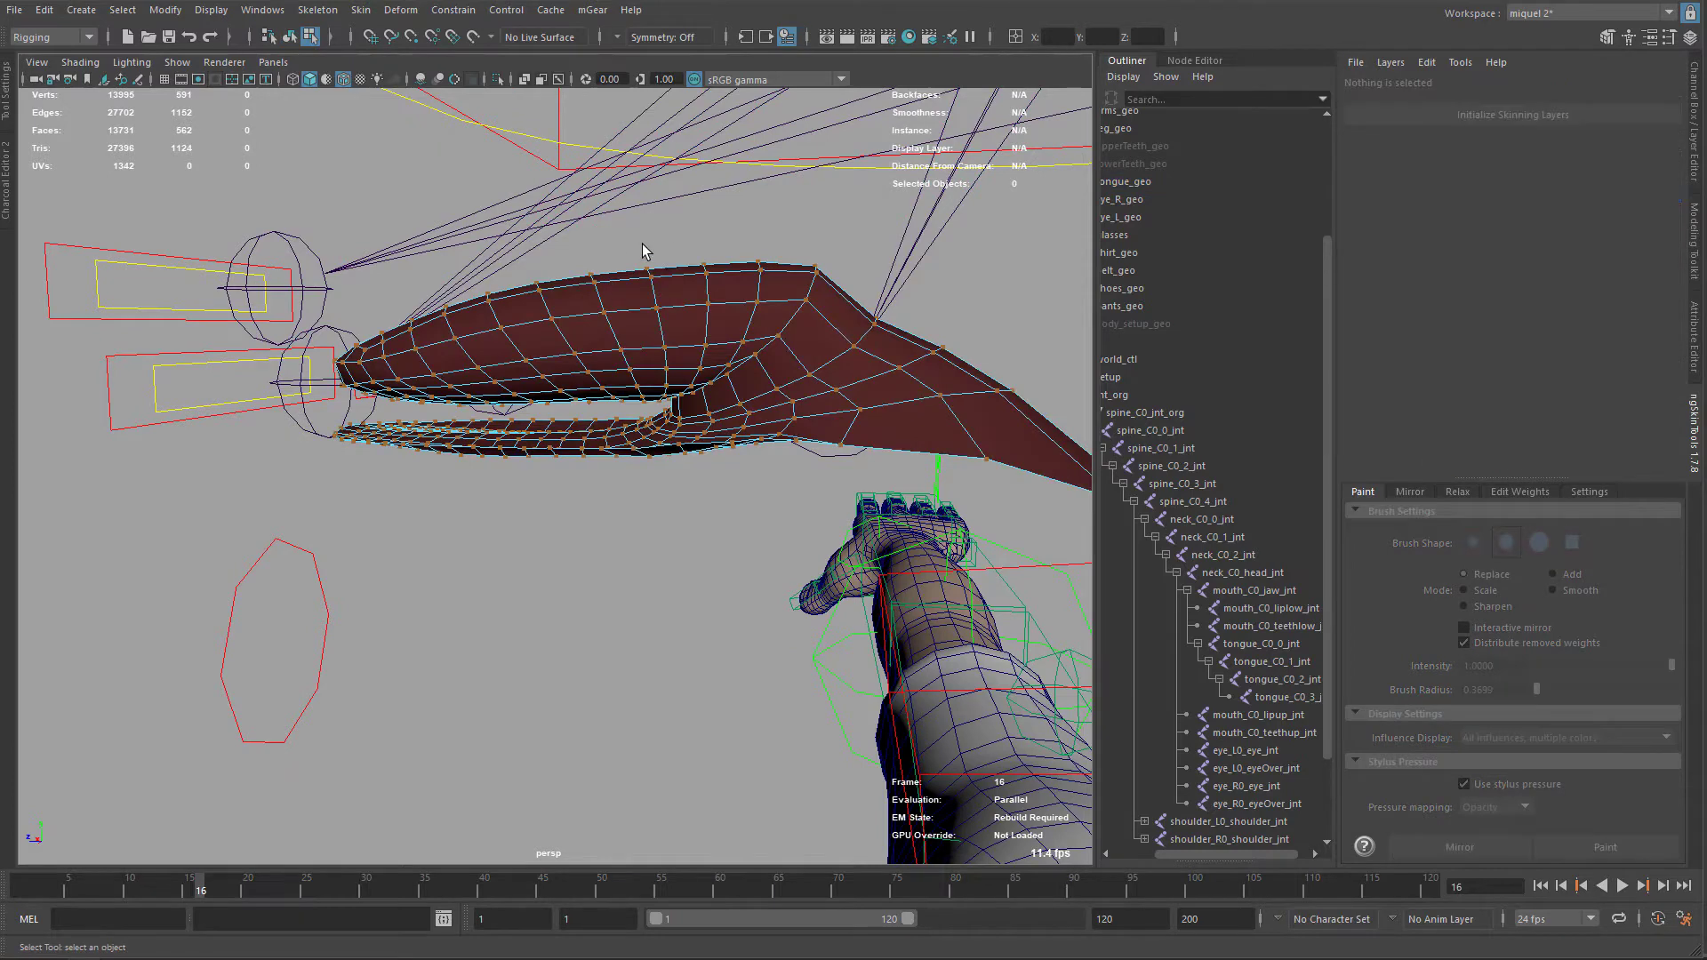
# Step: Assign the lassoed upper tongue vertices to their closest of the four tongue joints
pyautogui.hotkey('ctrl', 'q')
pyautogui.moveTo(685, 214)
pyautogui.mouseDown()
pyautogui.moveTo(433, 397)
pyautogui.moveTo(785, 347)
pyautogui.moveTo(800, 286)
pyautogui.moveTo(554, 311)
pyautogui.moveTo(513, 550)
pyautogui.moveTo(667, 441)
pyautogui.mouseUp()
pyautogui.keyDown('alt'); pyautogui.moveTo(668, 441); pyautogui.dragTo(908, 315, button='right'); pyautogui.keyUp('alt')
pyautogui.moveTo(1571, 127); pyautogui.dragTo(1598, 178)
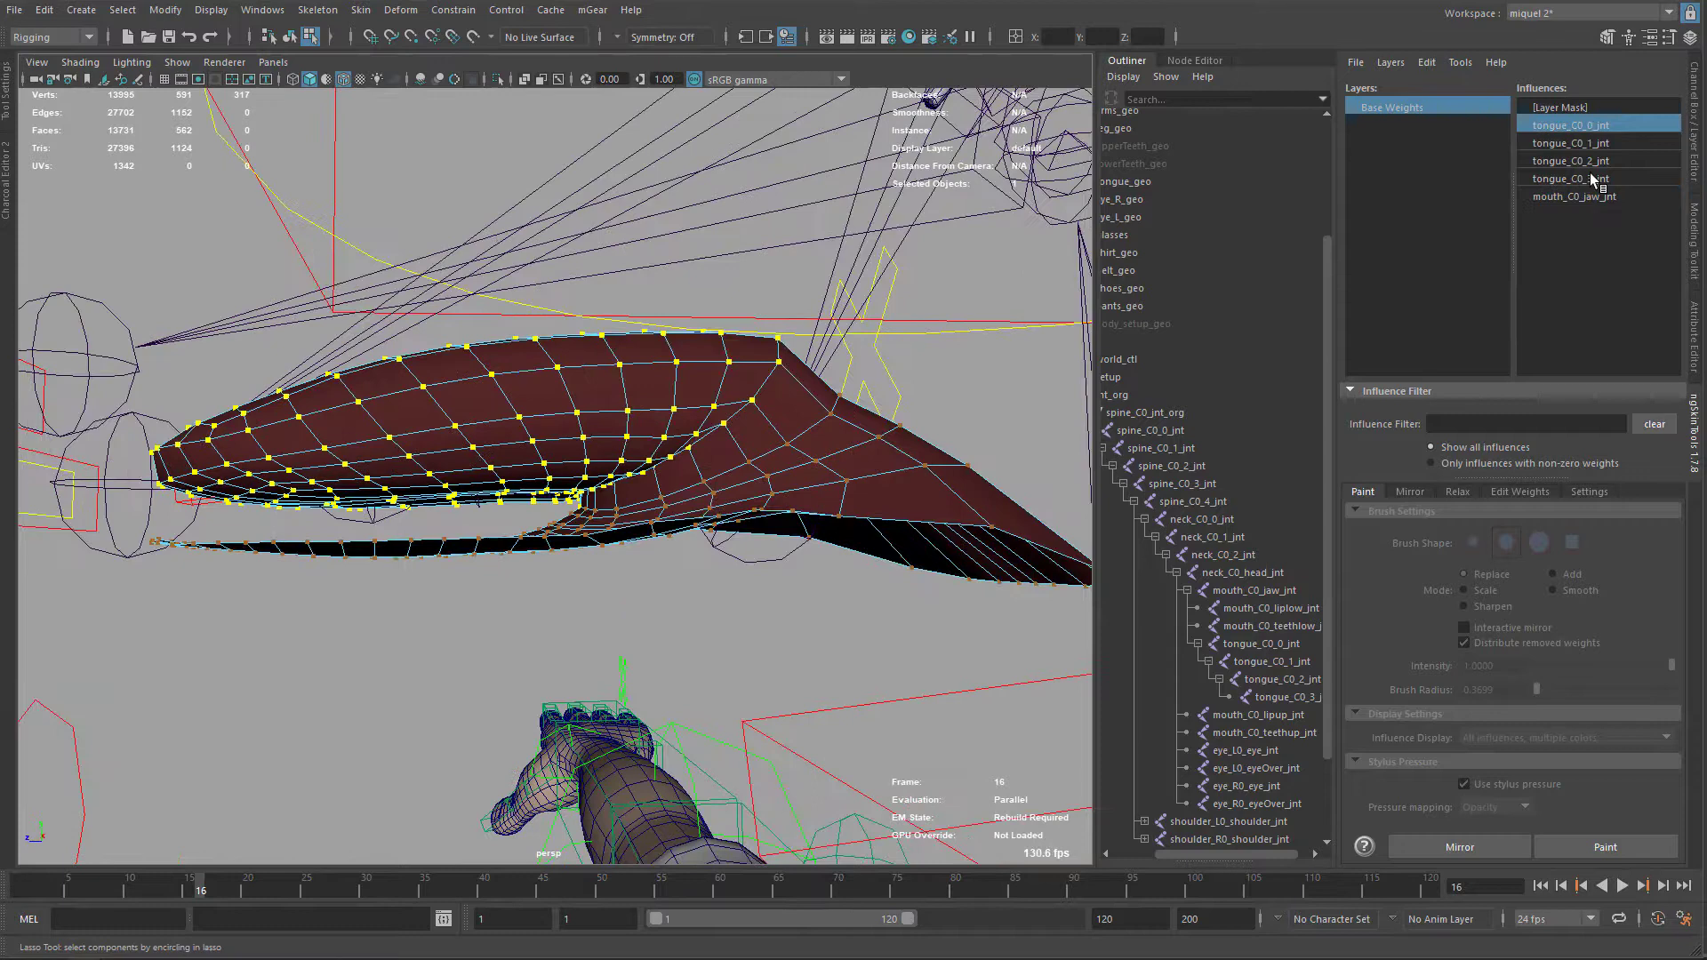
pyautogui.click(1518, 492)
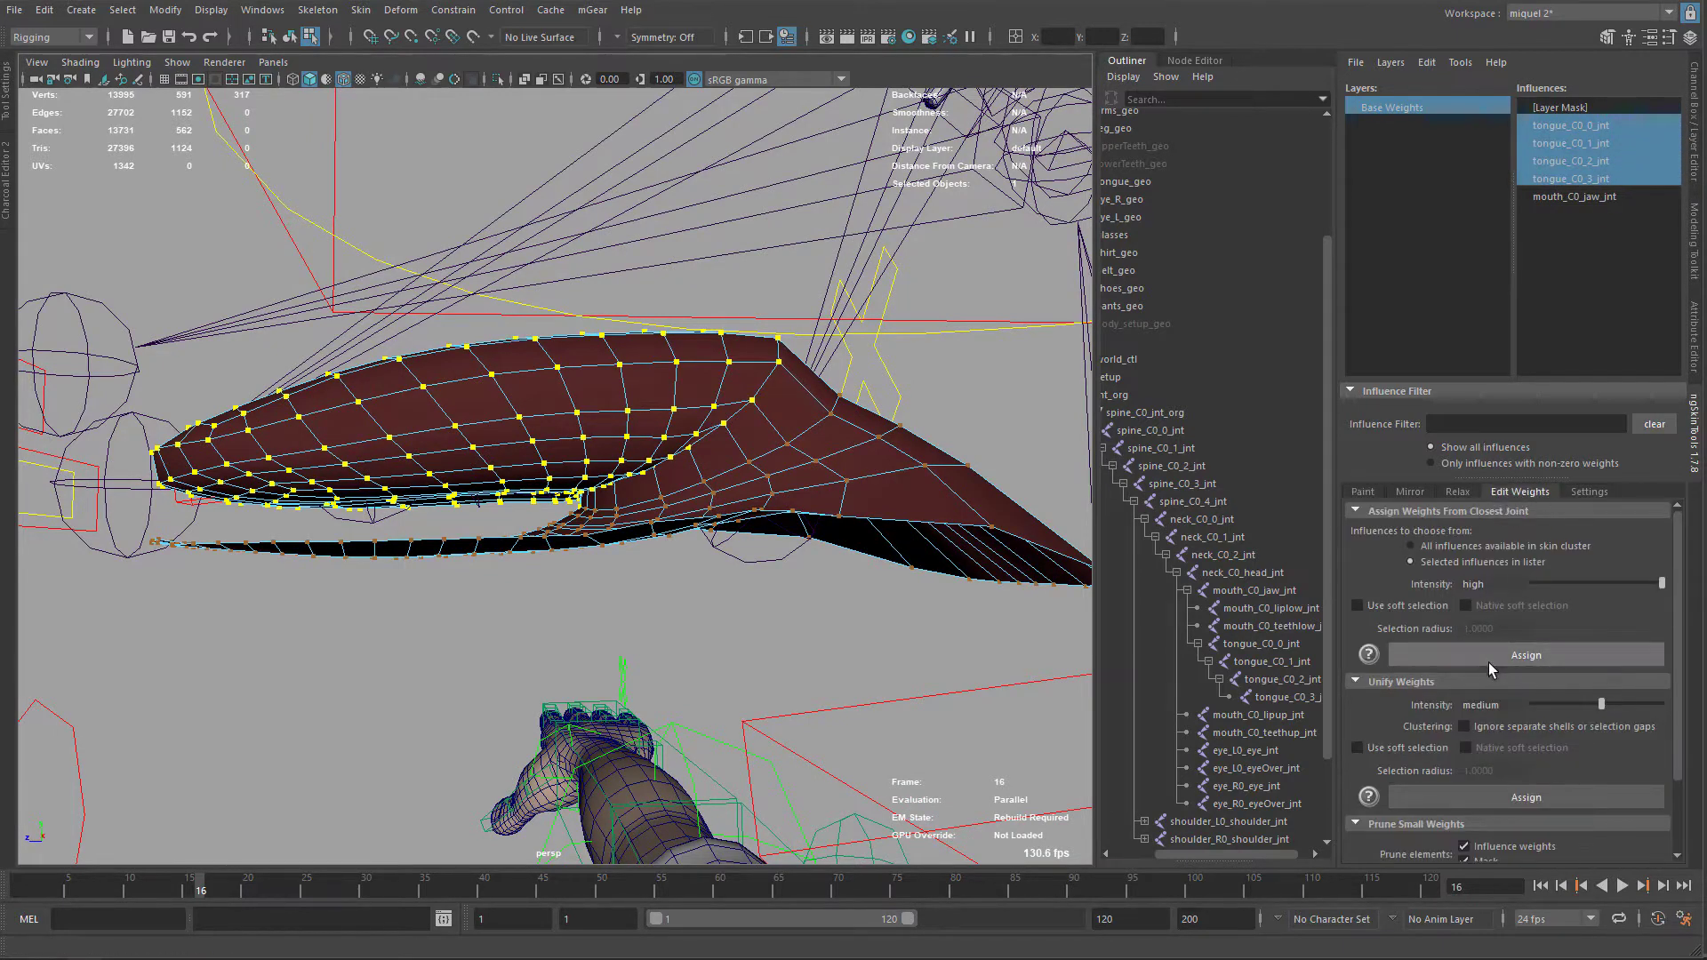
# Step: Smooth-flood the tongue weights twice to blend the joint transitions
pyautogui.click(1364, 493)
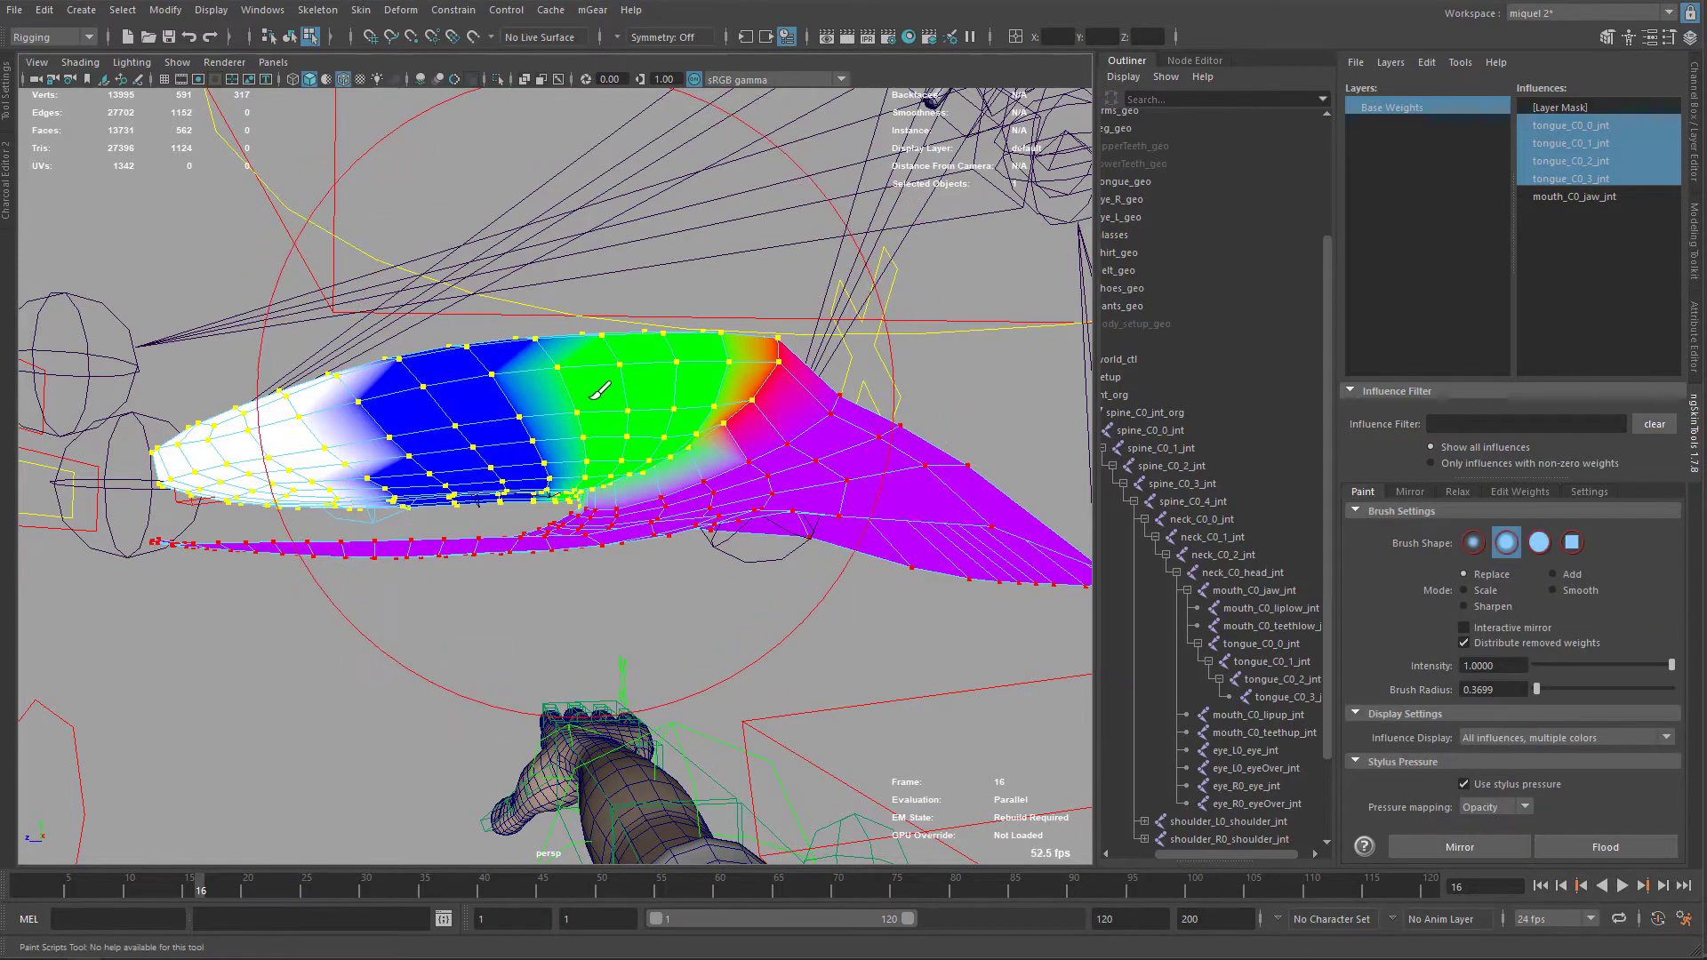
pyautogui.press('s')
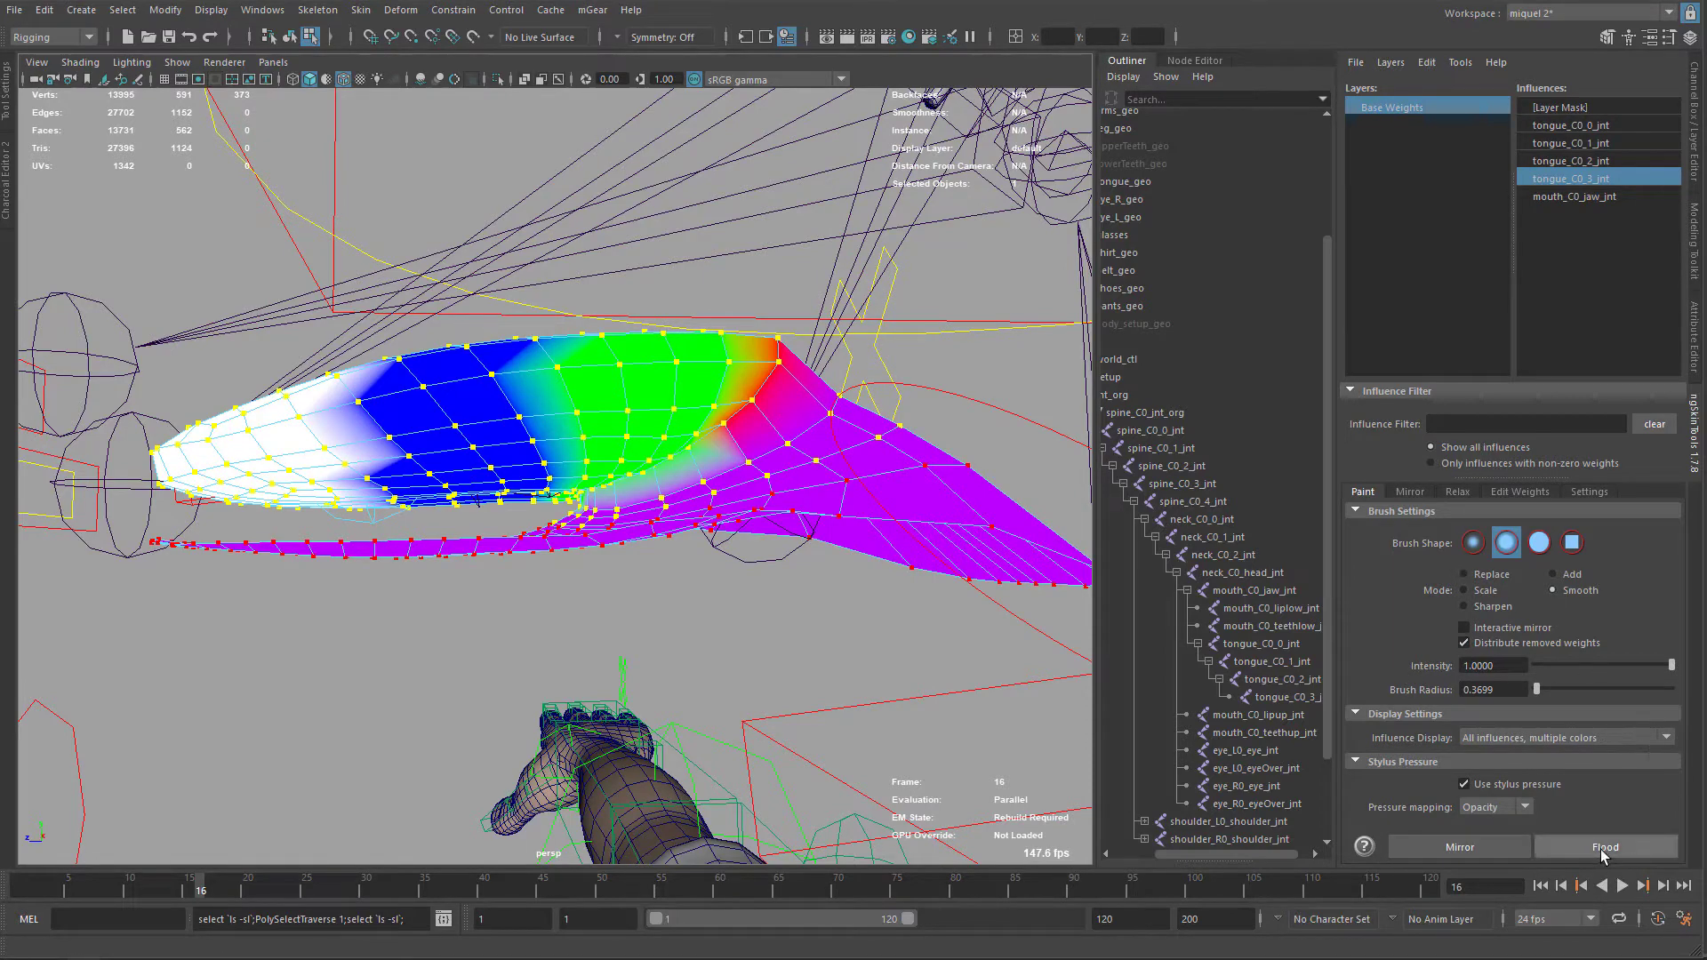
pyautogui.click(1607, 846)
pyautogui.click(1606, 847)
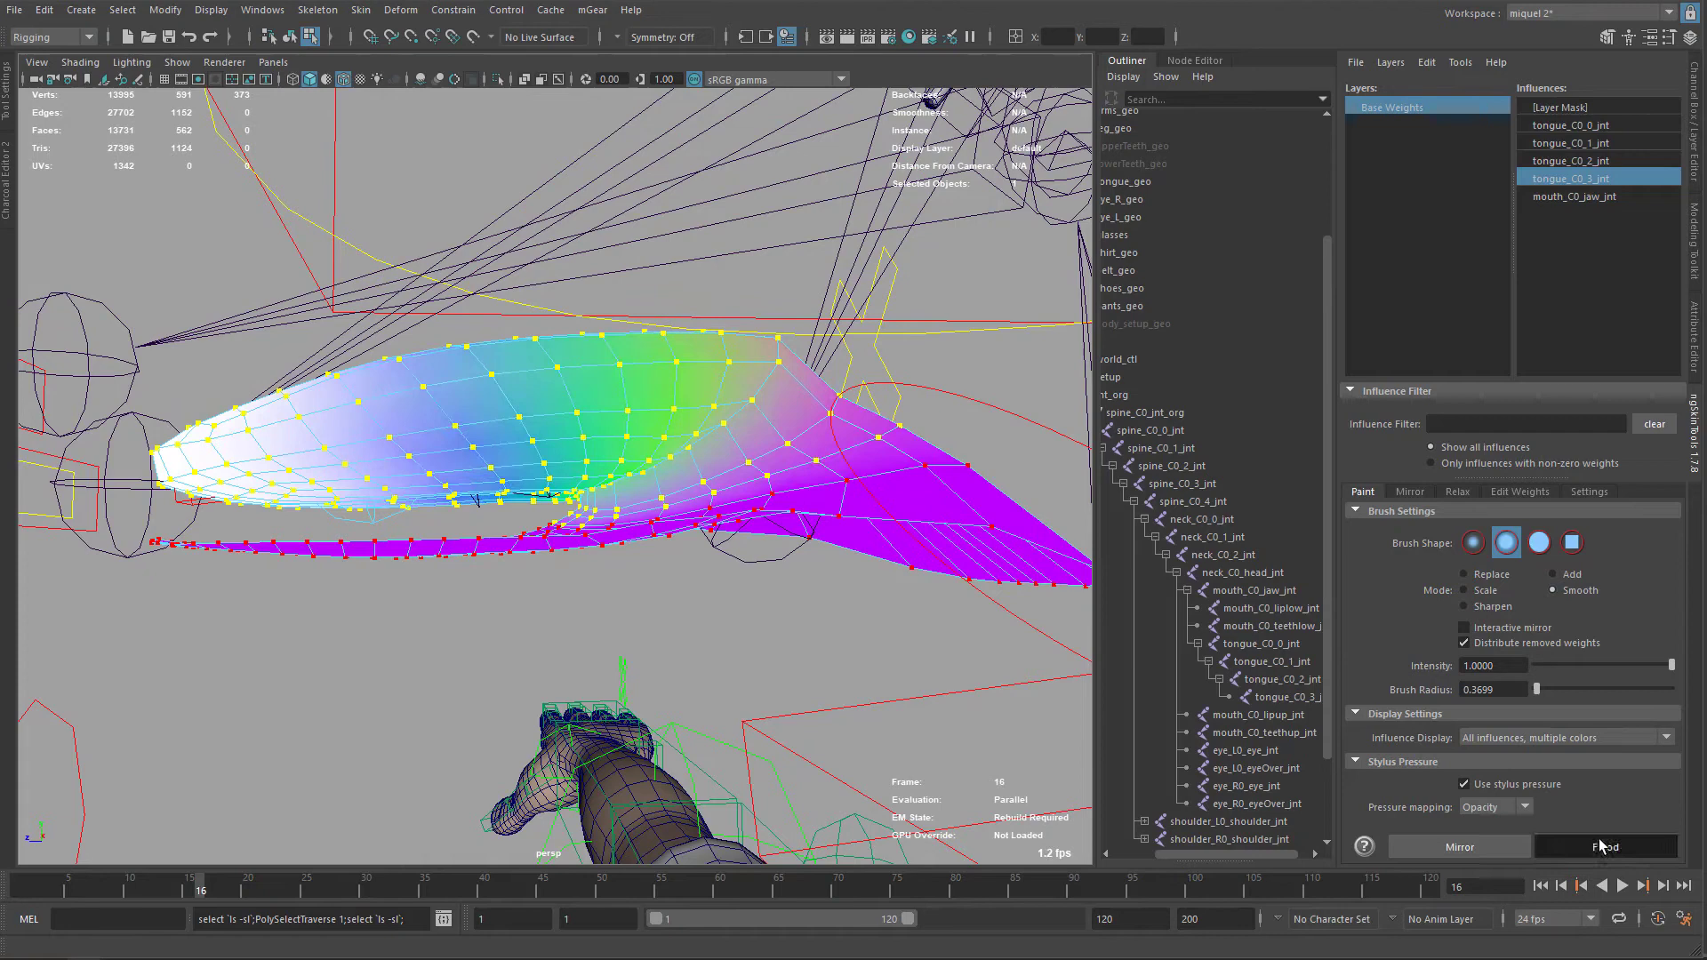
pyautogui.press('q')
# Step: Rotate the three tongue controls to confirm the skinned tongue bends smoothly
pyautogui.hotkey('ctrl', 'h')
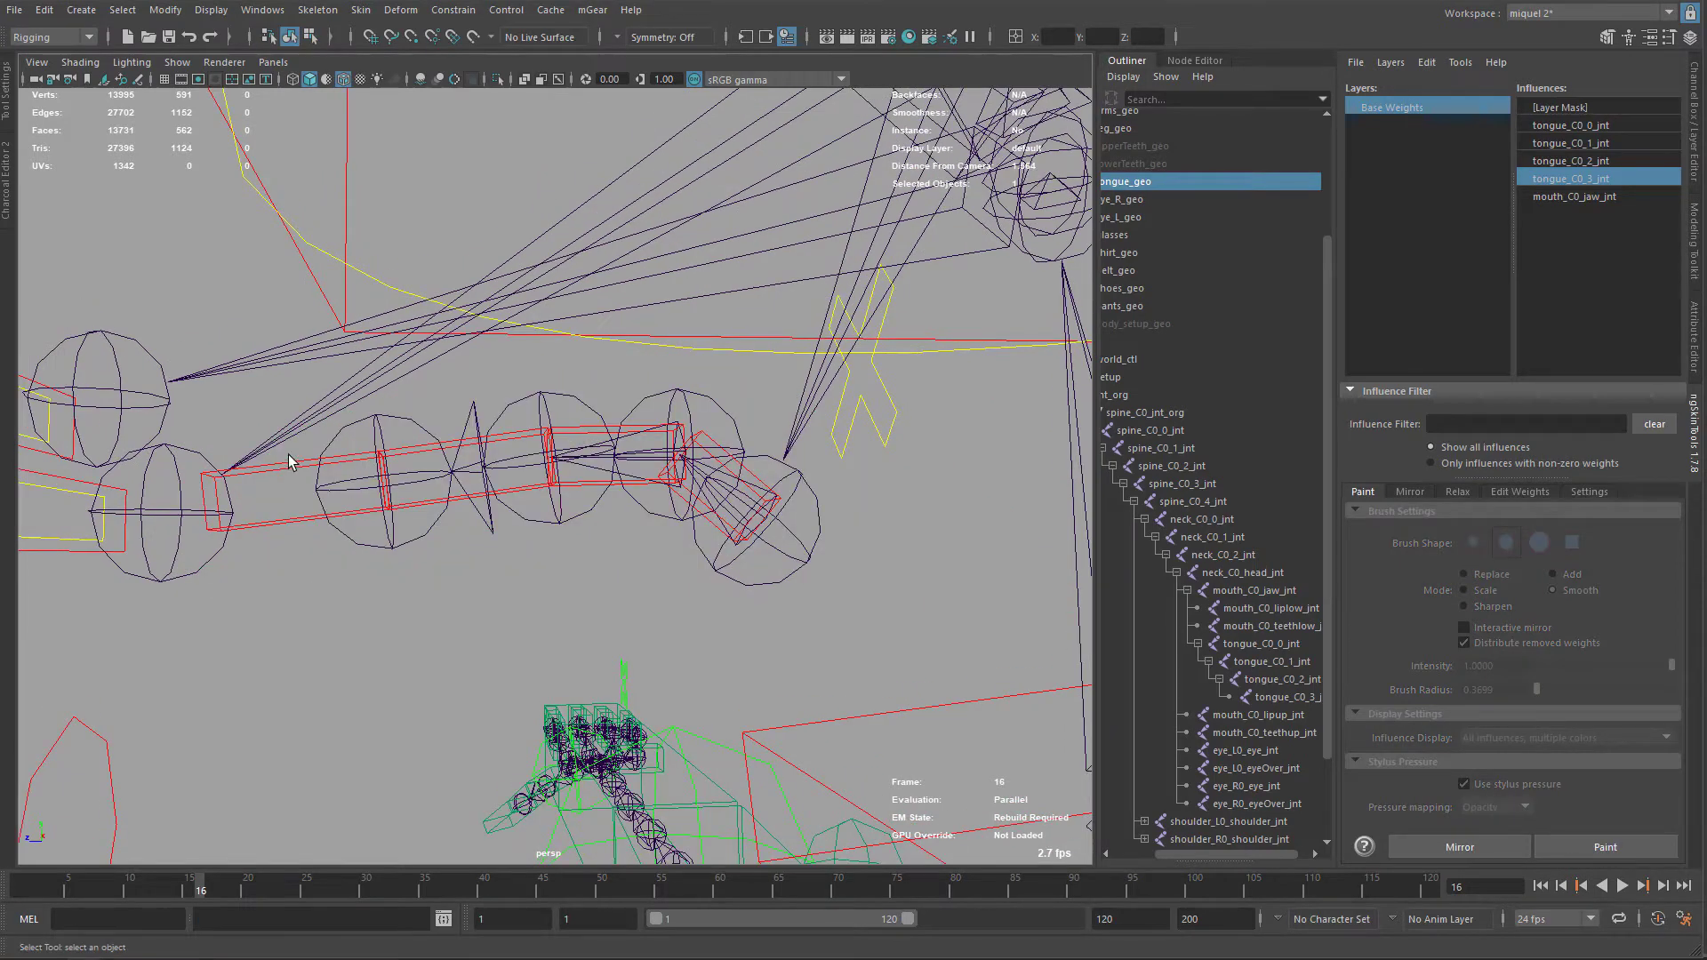
pyautogui.click(289, 455)
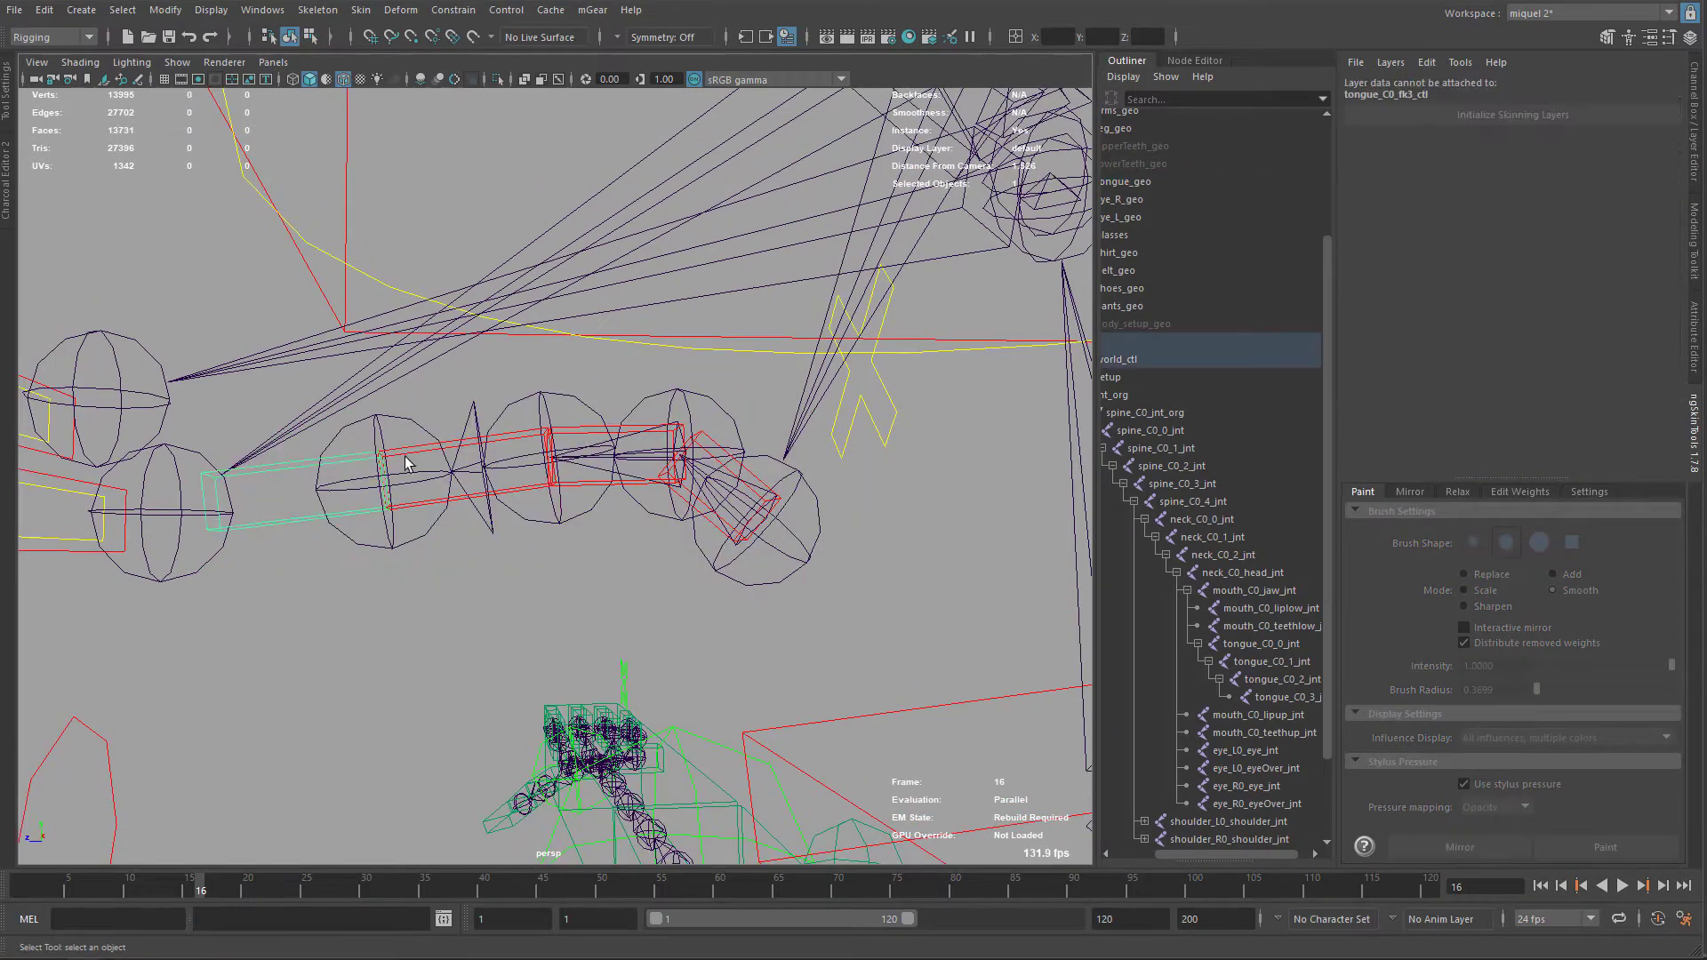
pyautogui.keyDown('shift'); pyautogui.click(455, 443); pyautogui.keyUp('shift')
pyautogui.keyDown('shift'); pyautogui.click(584, 434); pyautogui.keyUp('shift')
pyautogui.hotkey('ctrl', 'shift', 'h')
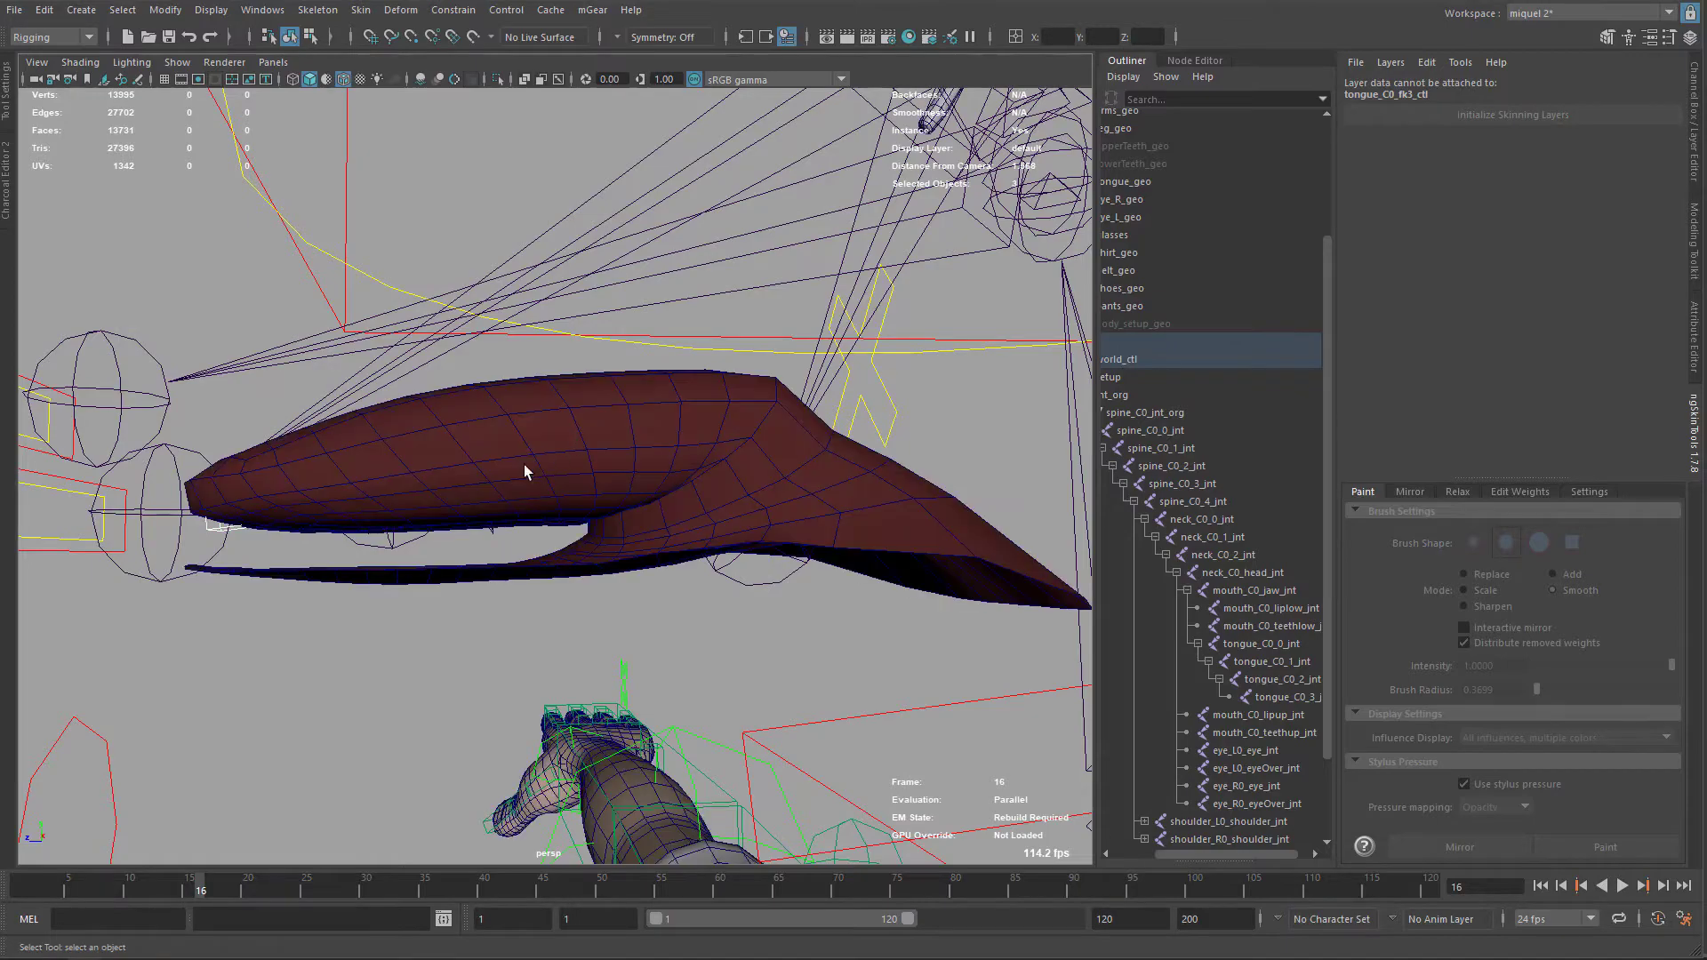
pyautogui.press('e')
pyautogui.moveTo(560, 466)
pyautogui.mouseDown()
pyautogui.moveTo(530, 441)
pyautogui.moveTo(584, 523)
pyautogui.mouseUp()
pyautogui.scroll(-4, 543, 467)
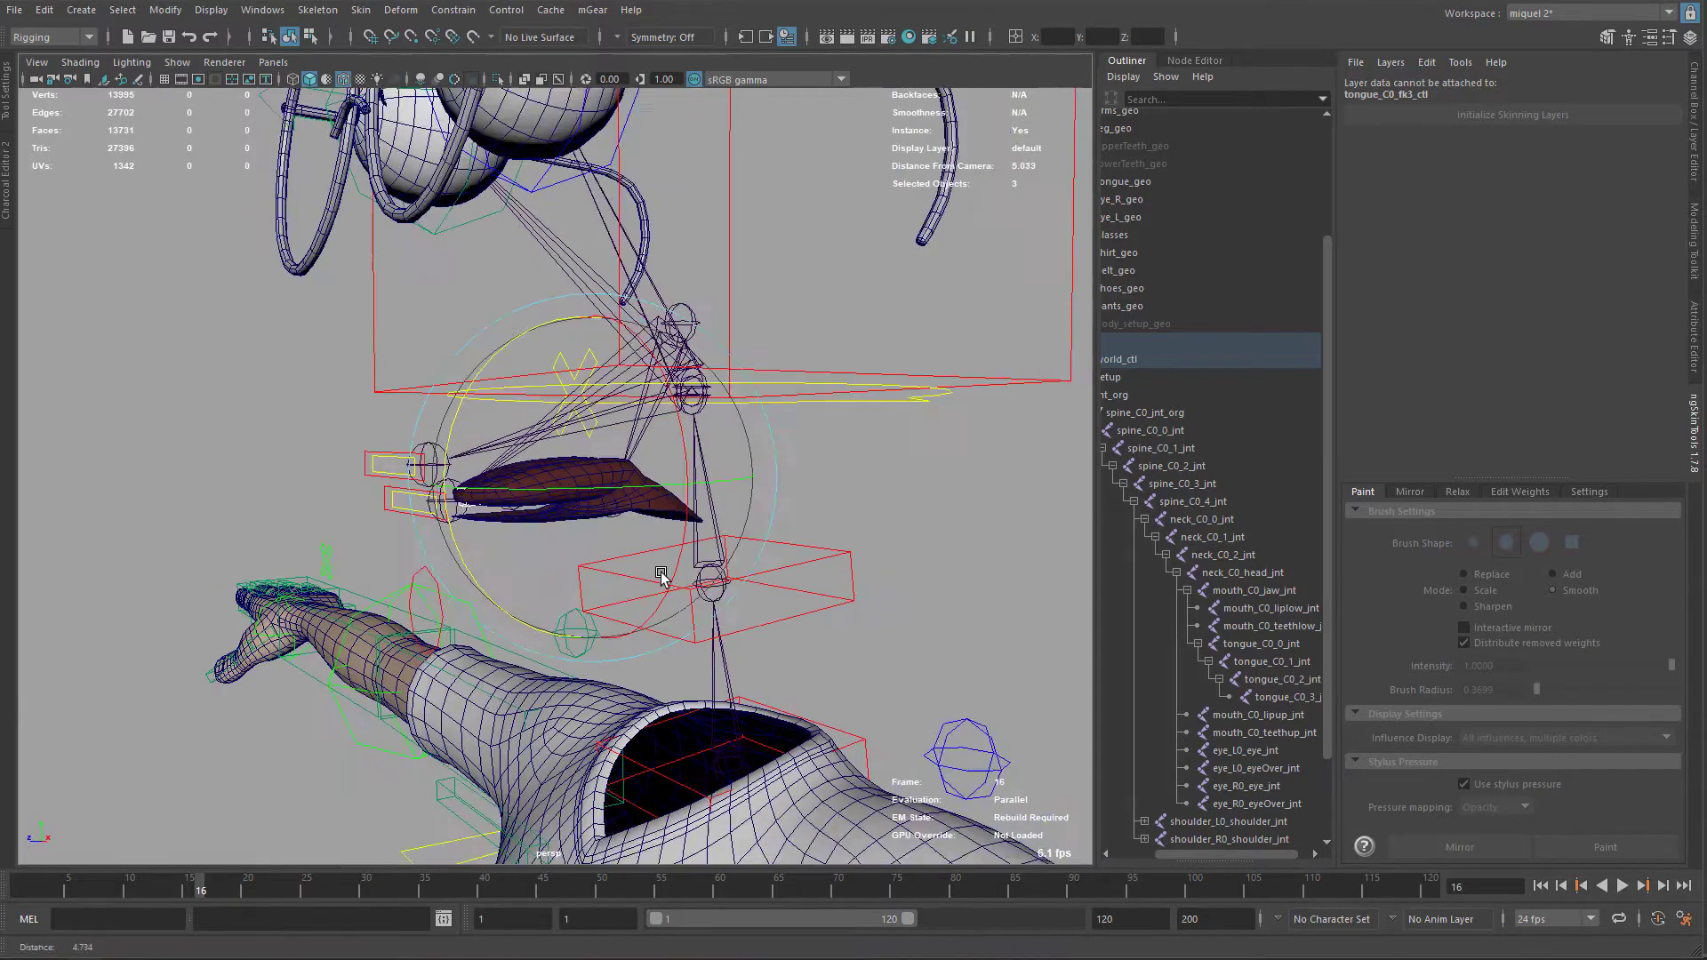
pyautogui.scroll(-4, 584, 524)
# Step: Zoom out to the whole character and widen the Outliner to show full node names
pyautogui.keyDown('alt'); pyautogui.moveTo(584, 524); pyautogui.dragTo(667, 378); pyautogui.keyUp('alt')
pyautogui.scroll(-5, 667, 378)
pyautogui.keyDown('alt'); pyautogui.moveTo(601, 467); pyautogui.dragTo(641, 508); pyautogui.keyUp('alt')
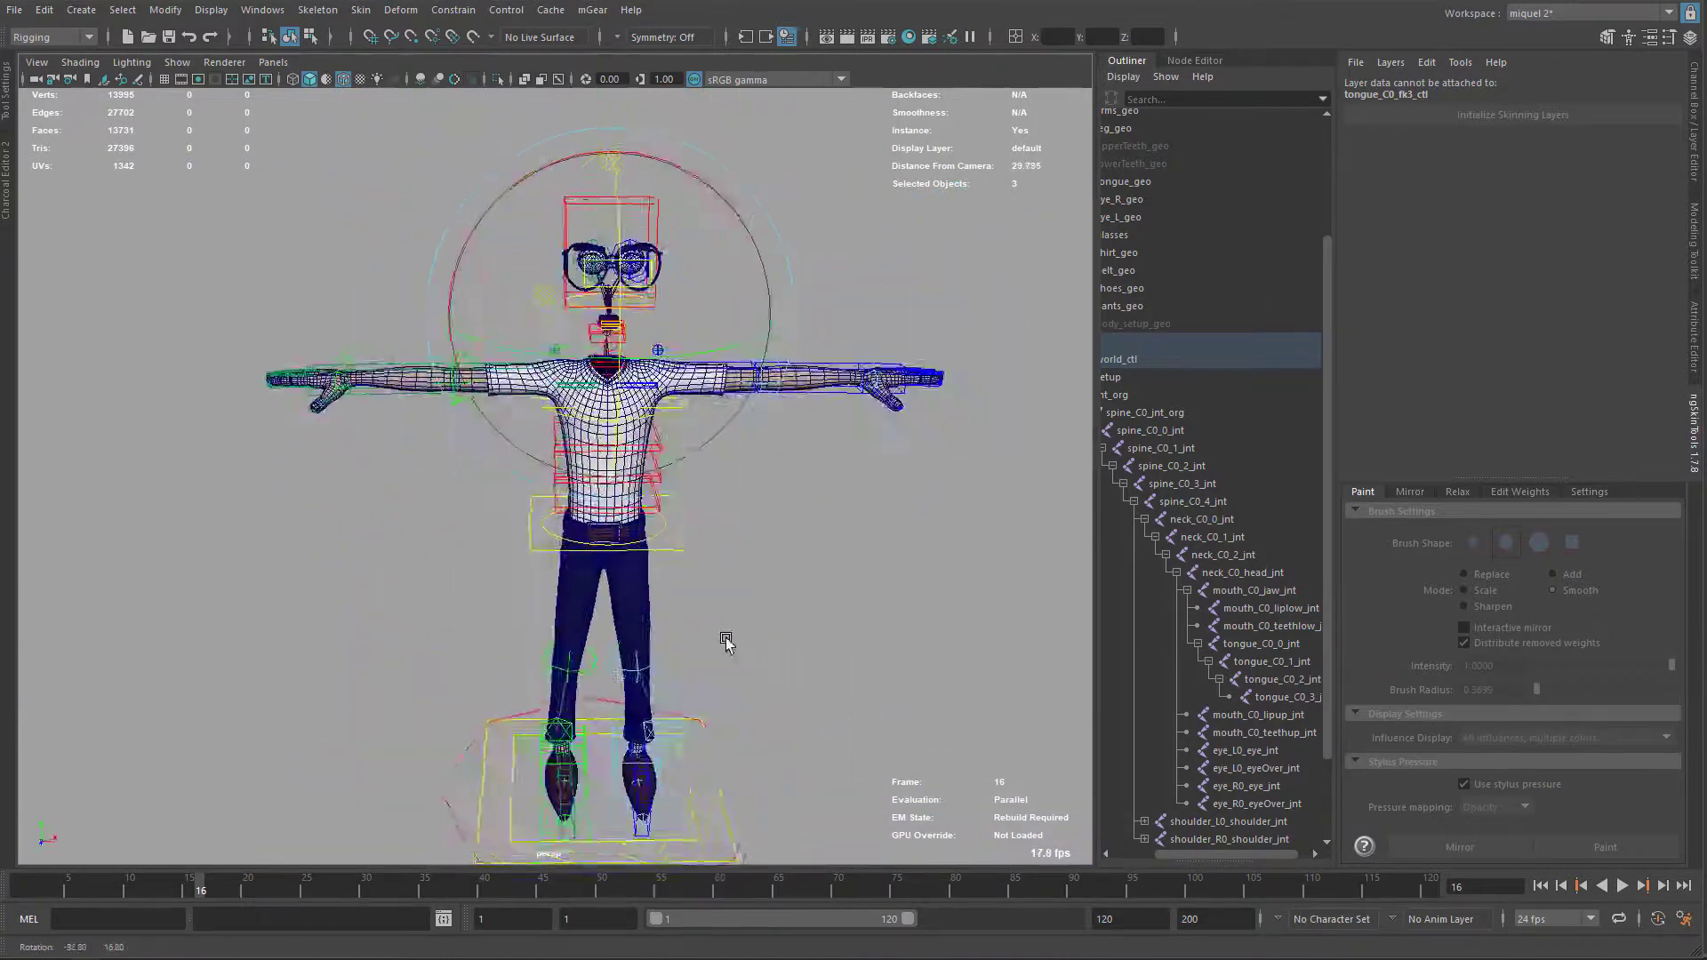
pyautogui.moveTo(1094, 400); pyautogui.dragTo(1121, 400)
pyautogui.scroll(3, 1201, 400)
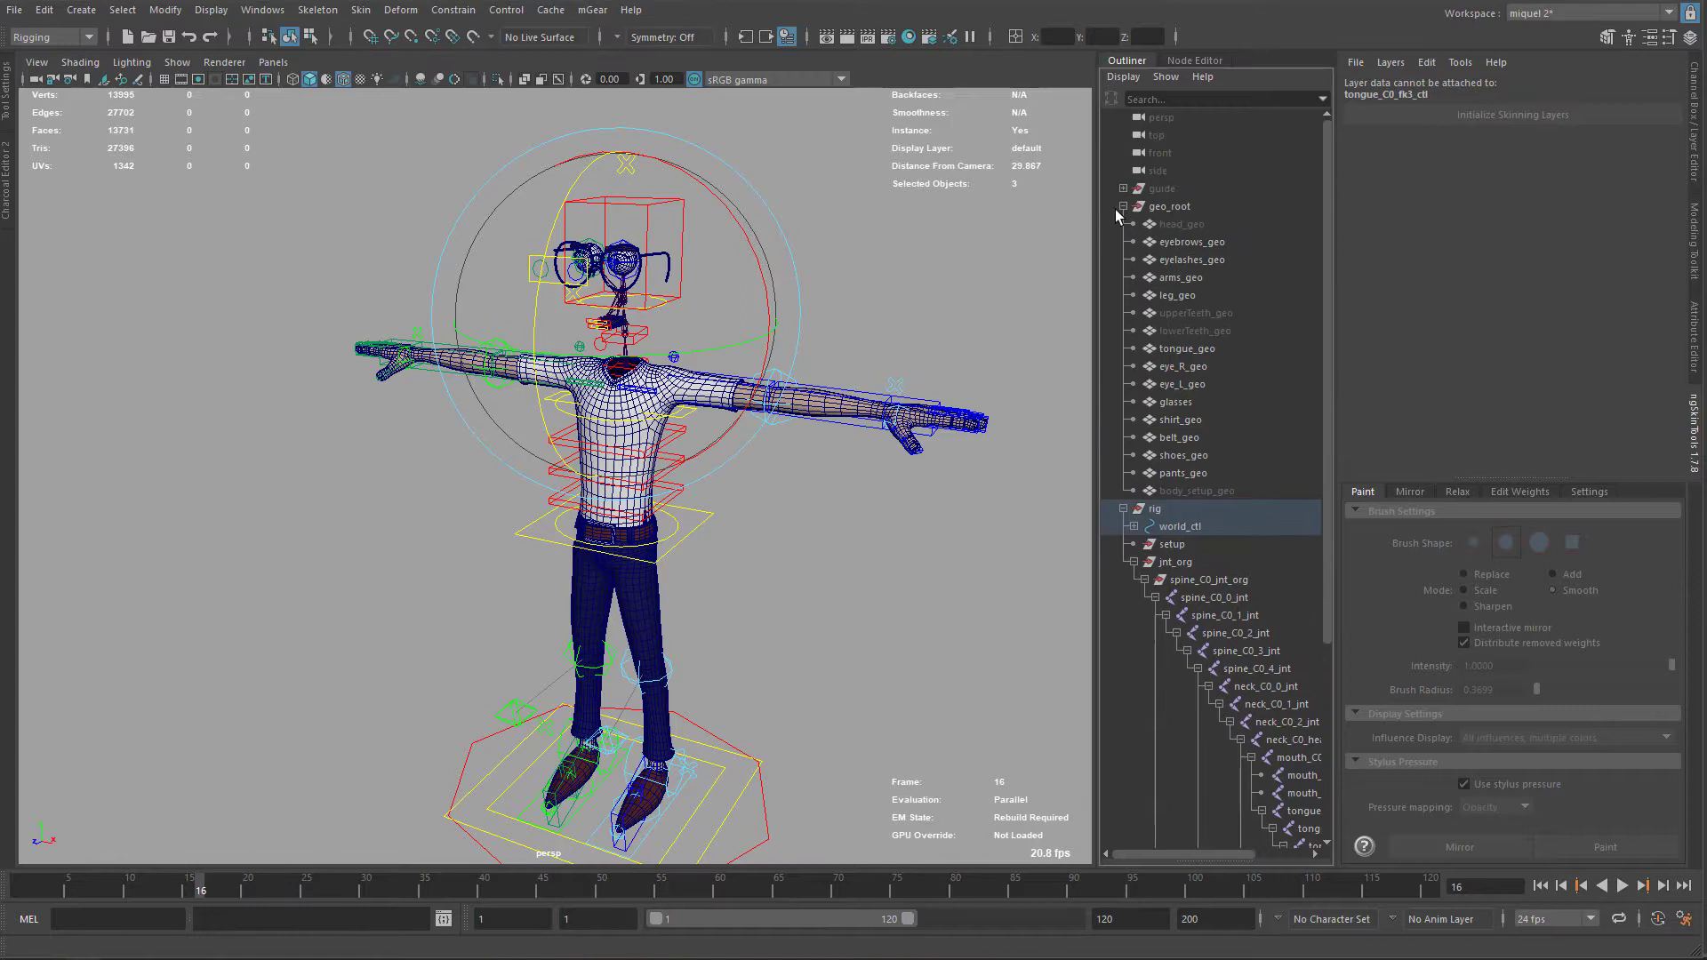
pyautogui.scroll(-3, 1118, 208)
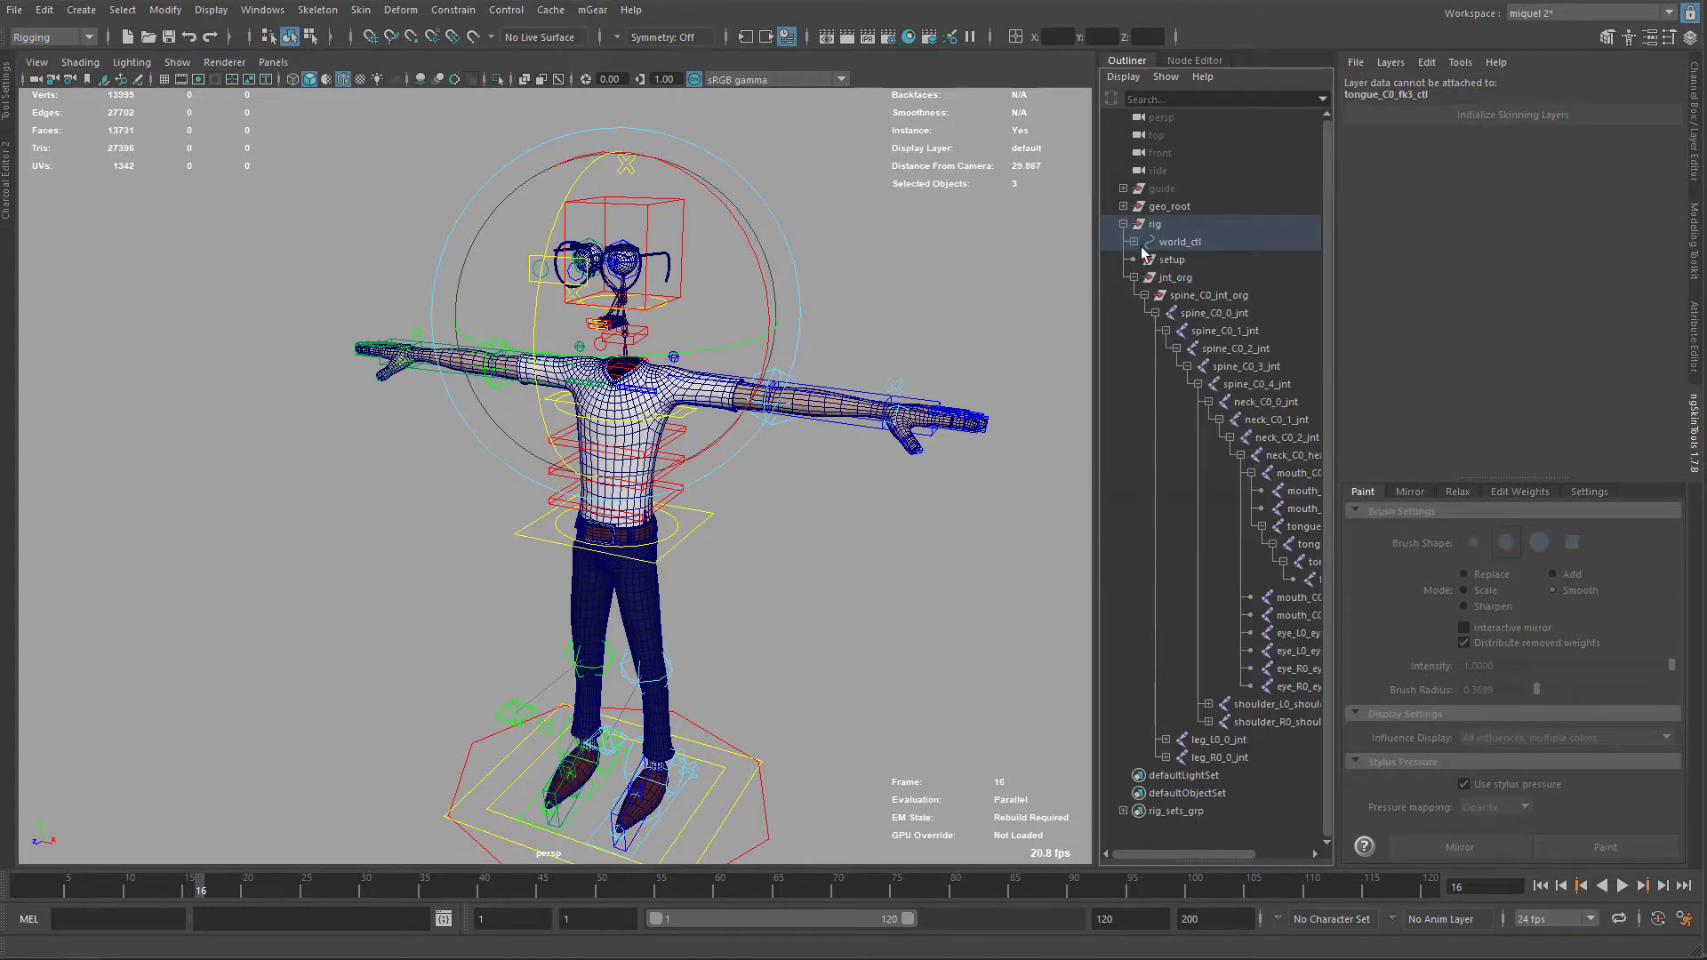
# Step: Select head_geo, upperTeeth_geo and lowerTeeth_geo inside geo_root
pyautogui.click(1124, 224)
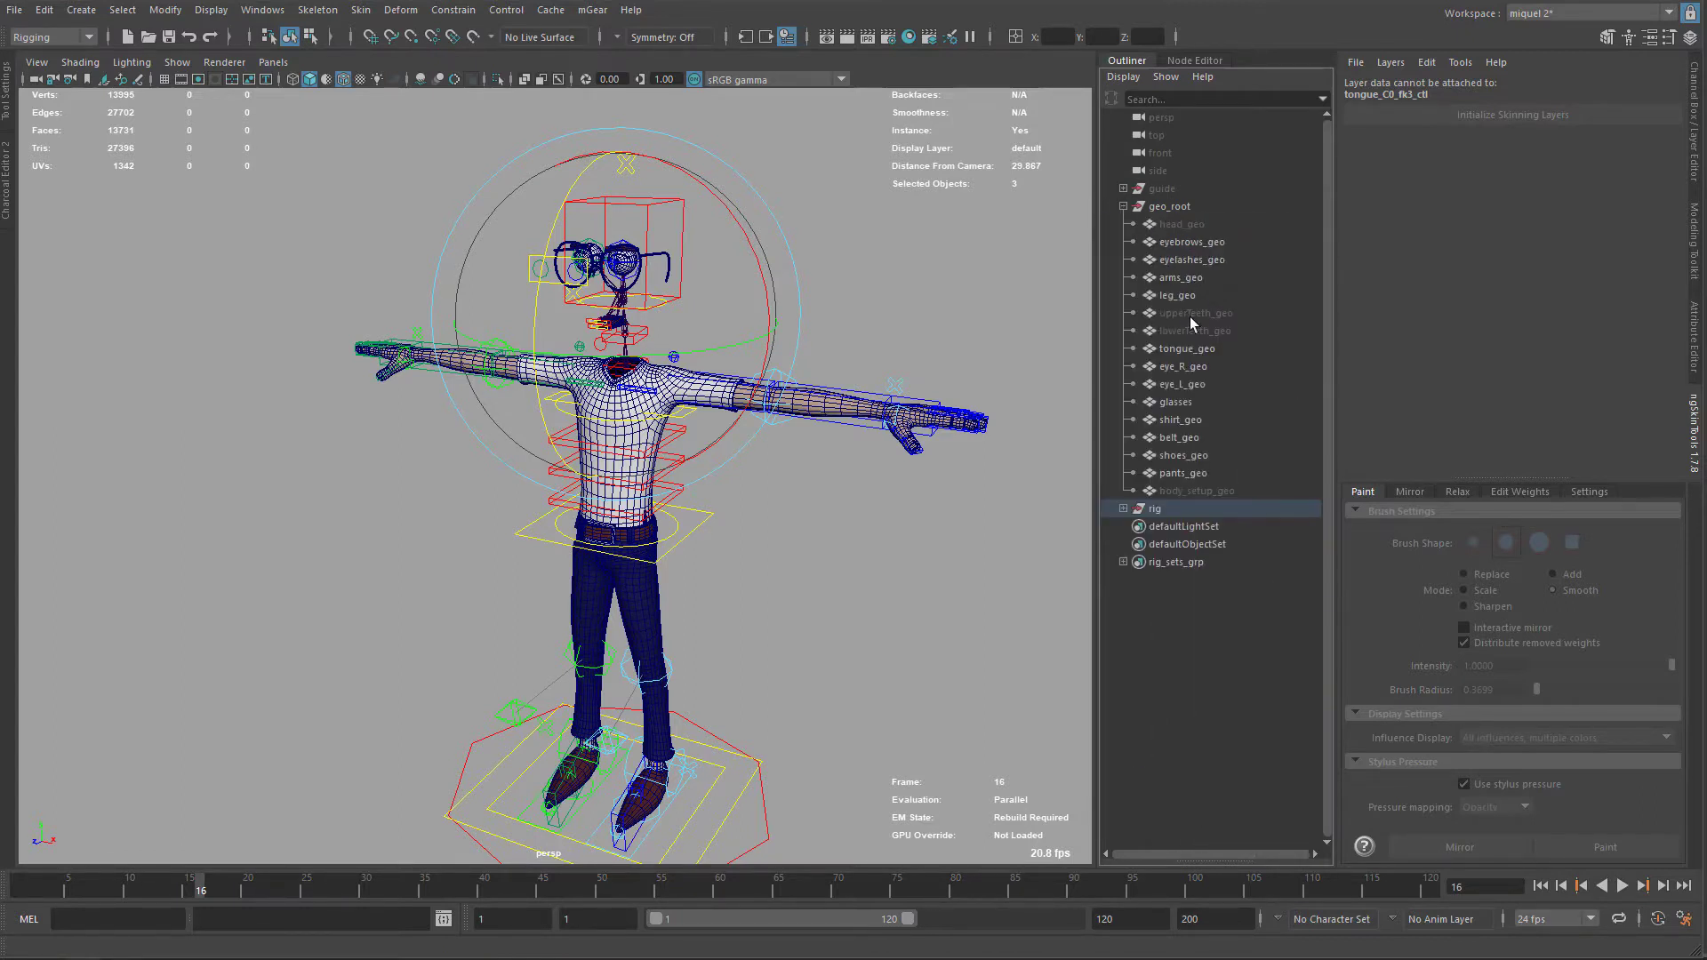
pyautogui.click(1191, 316)
pyautogui.keyDown('shift'); pyautogui.click(1180, 326); pyautogui.keyUp('shift')
pyautogui.keyDown('ctrl'); pyautogui.click(1185, 223); pyautogui.keyUp('ctrl')
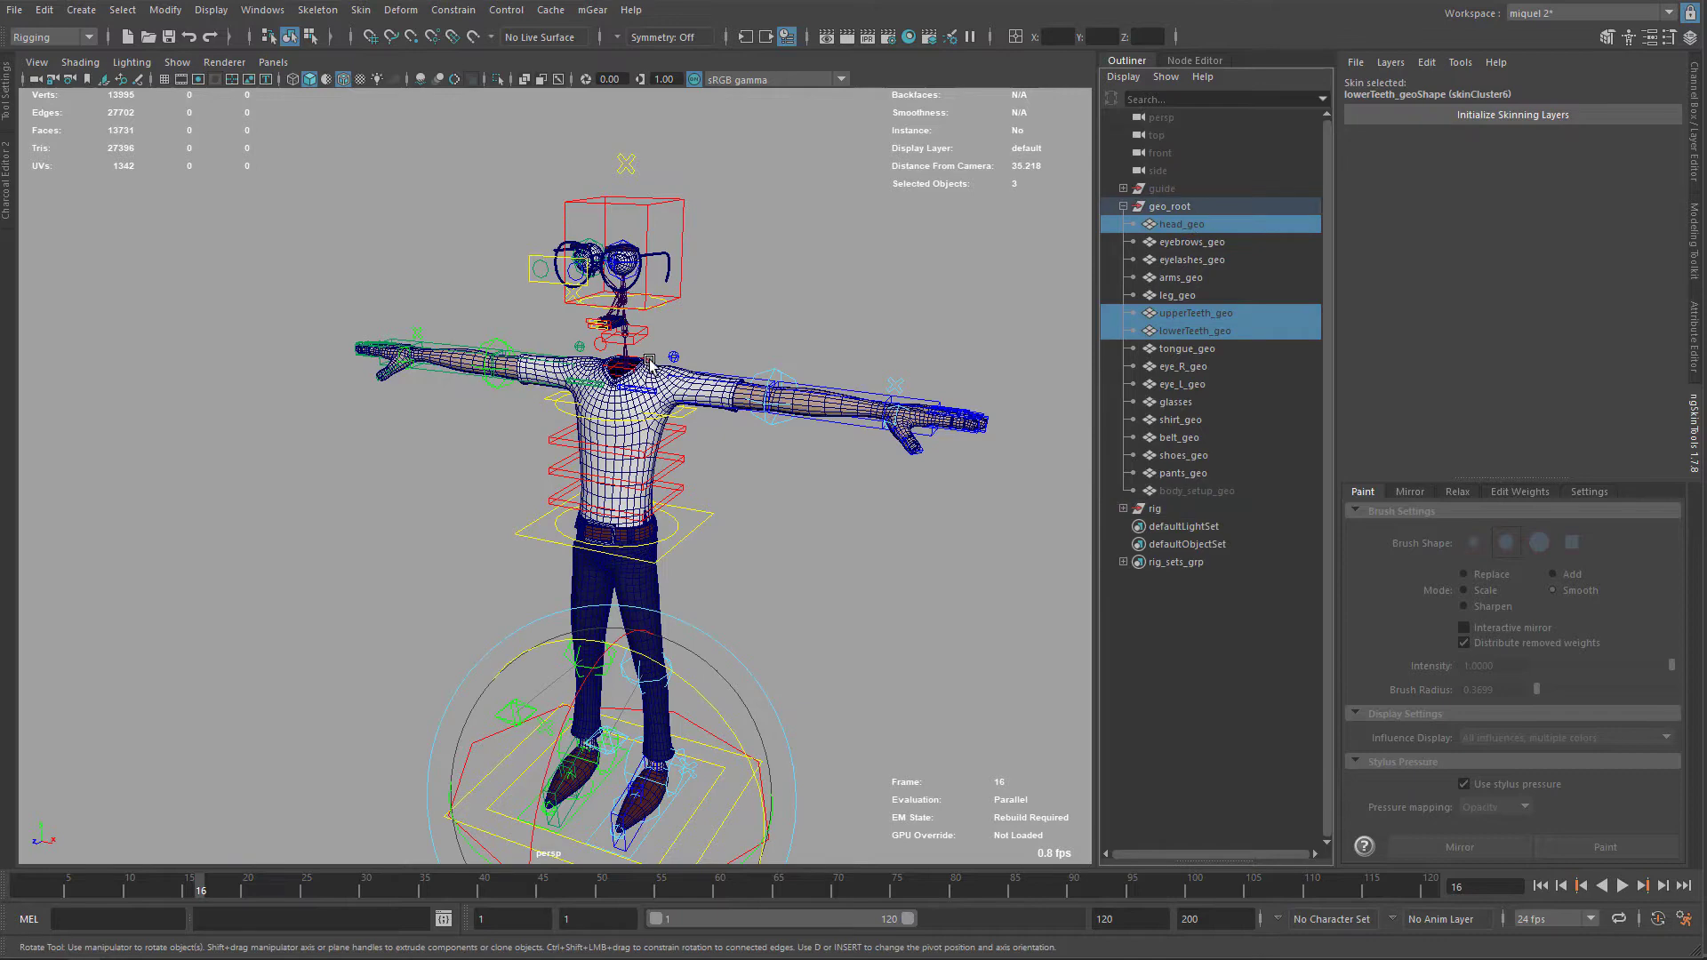
pyautogui.keyDown('alt'); pyautogui.moveTo(649, 362); pyautogui.dragTo(747, 363); pyautogui.keyUp('alt')
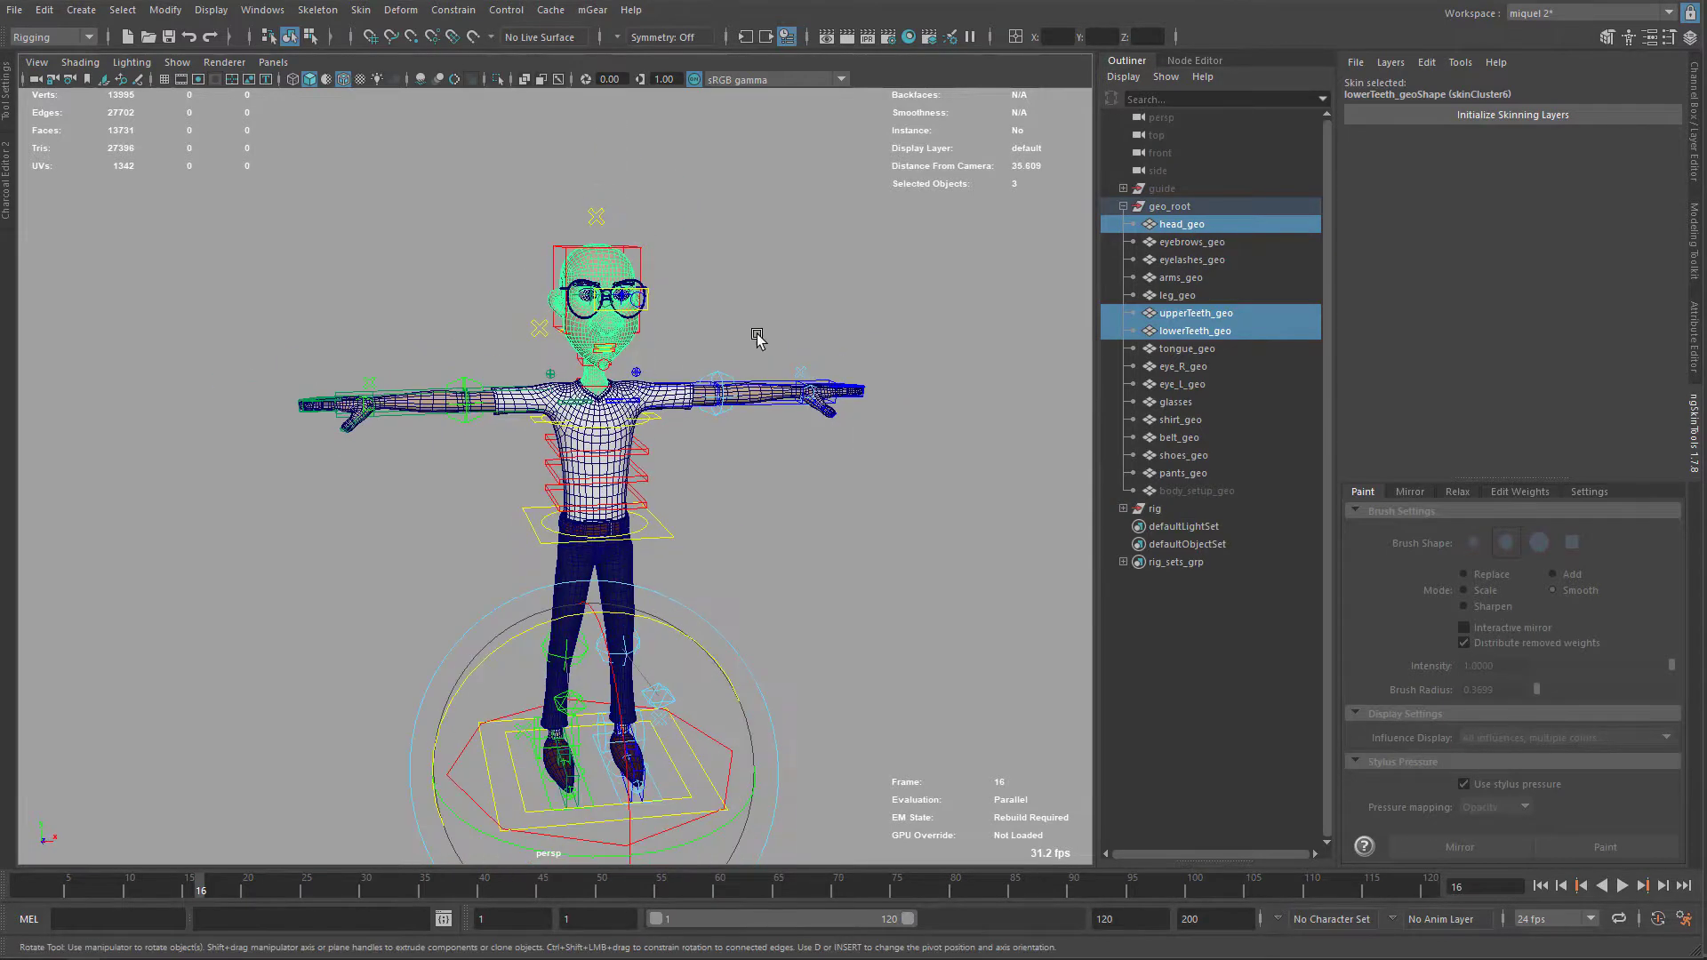
# Step: Delete All Custom Nodes from ngSkinTools Edit and confirm the warning
pyautogui.click(1429, 64)
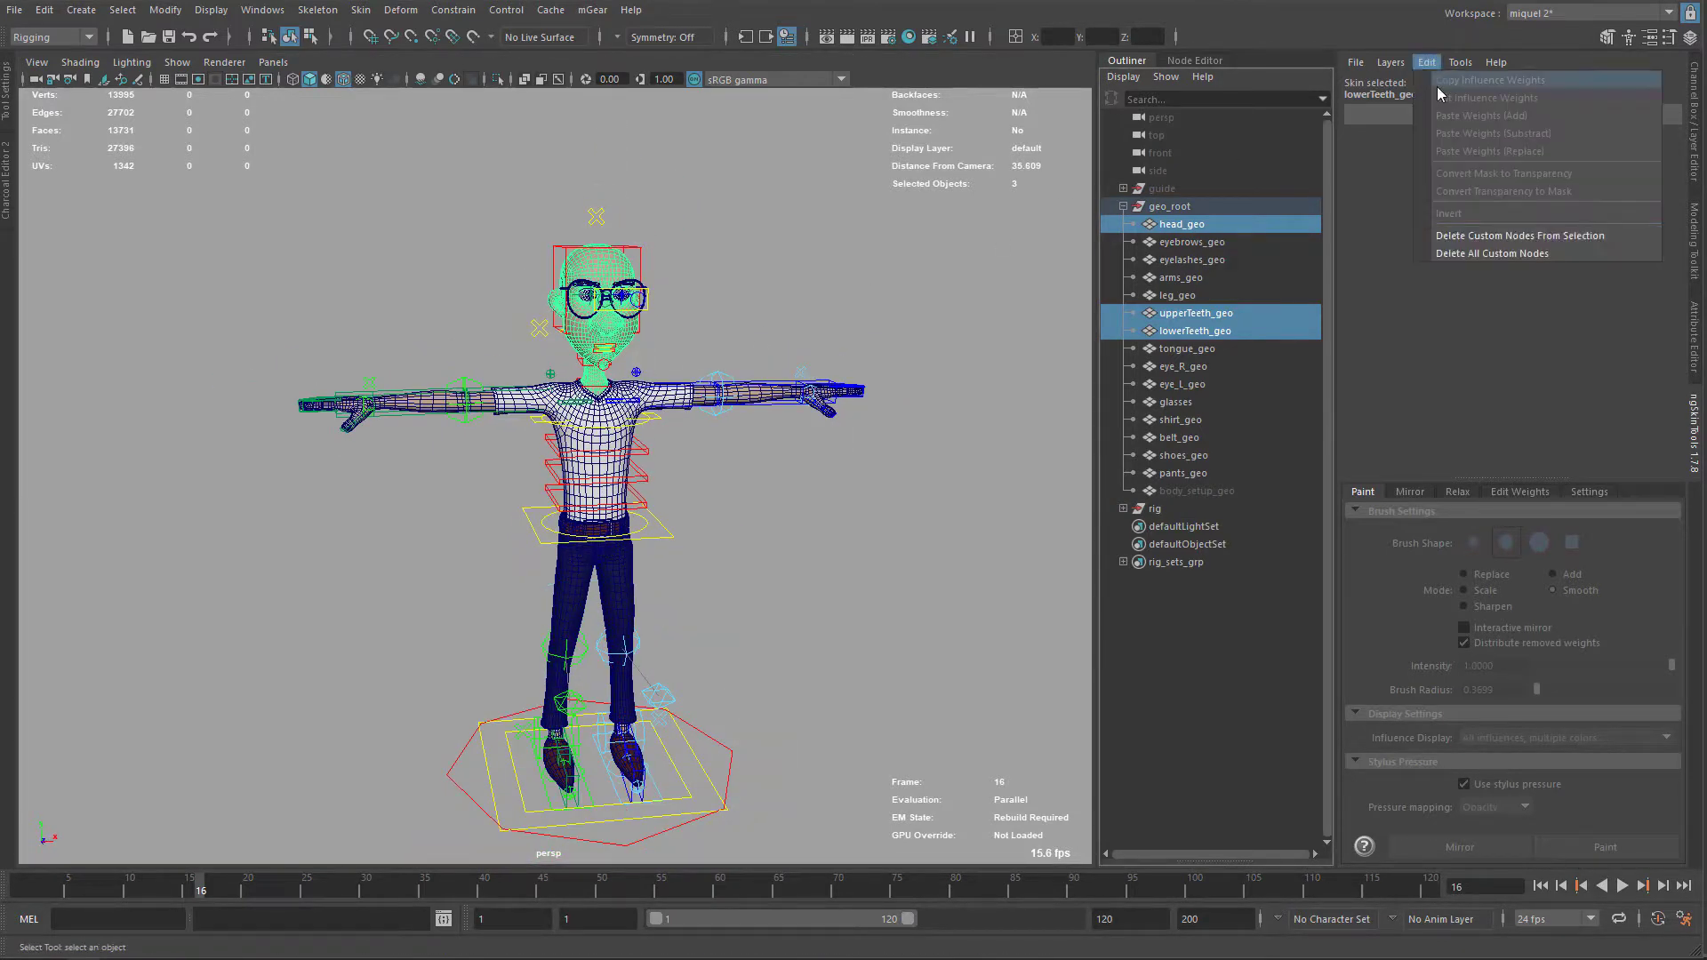
pyautogui.click(1471, 254)
pyautogui.click(1065, 344)
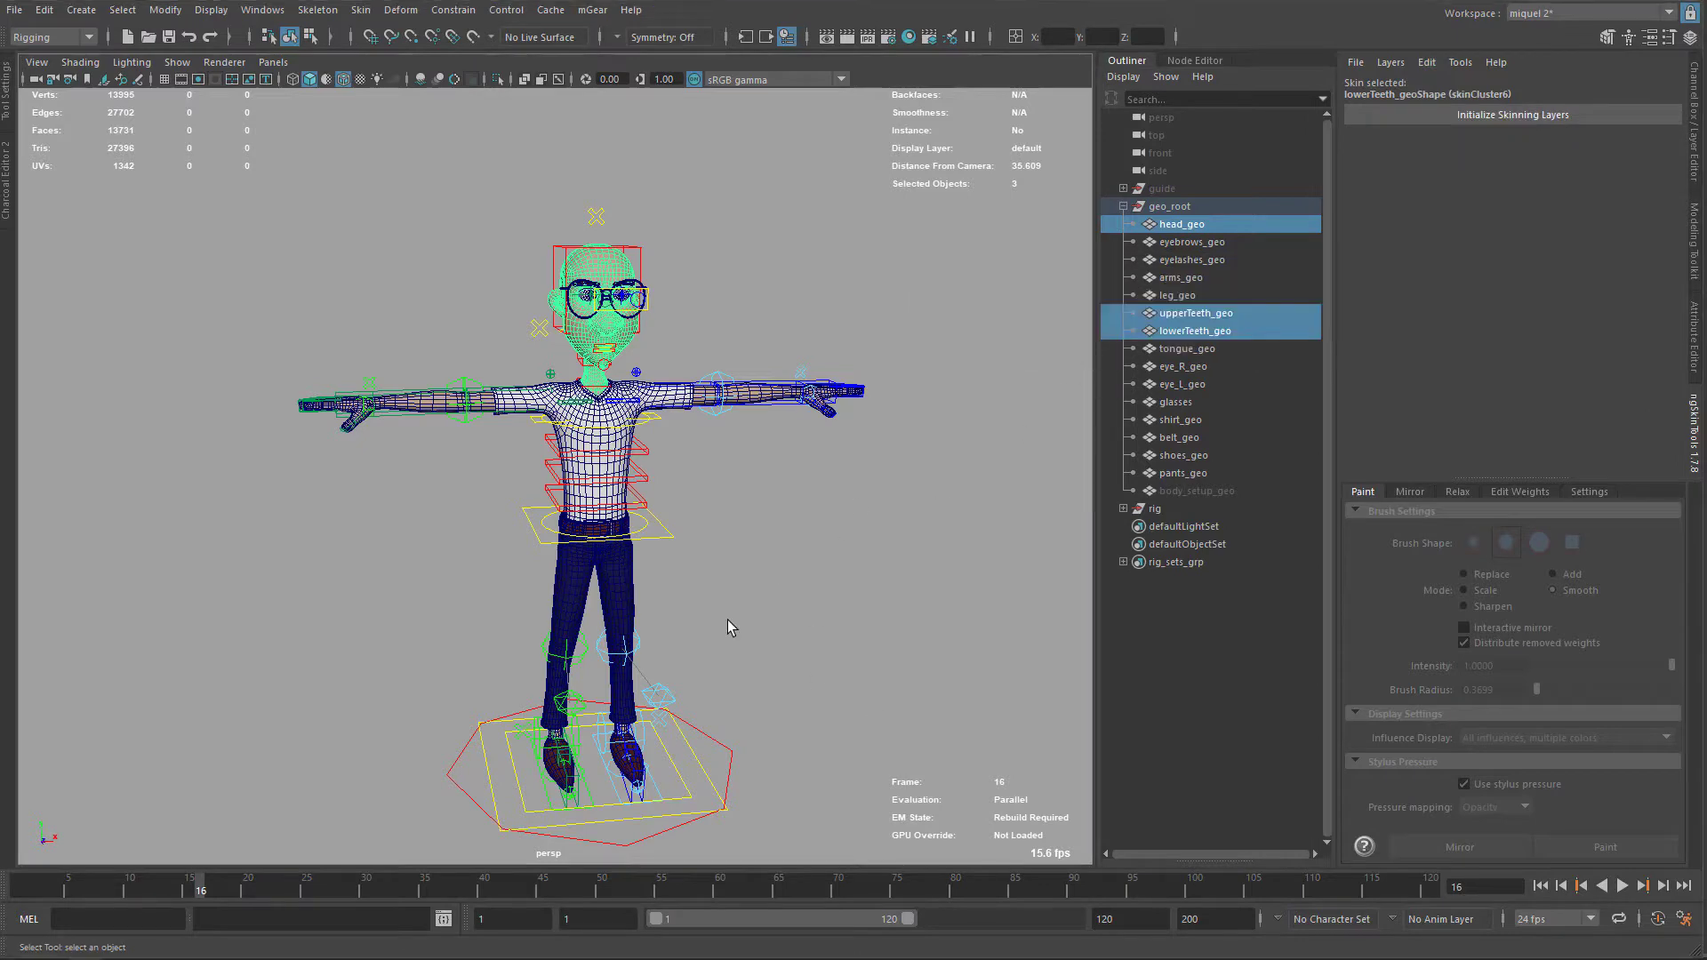
pyautogui.keyDown('alt'); pyautogui.moveTo(728, 620); pyautogui.dragTo(731, 587); pyautogui.keyUp('alt')
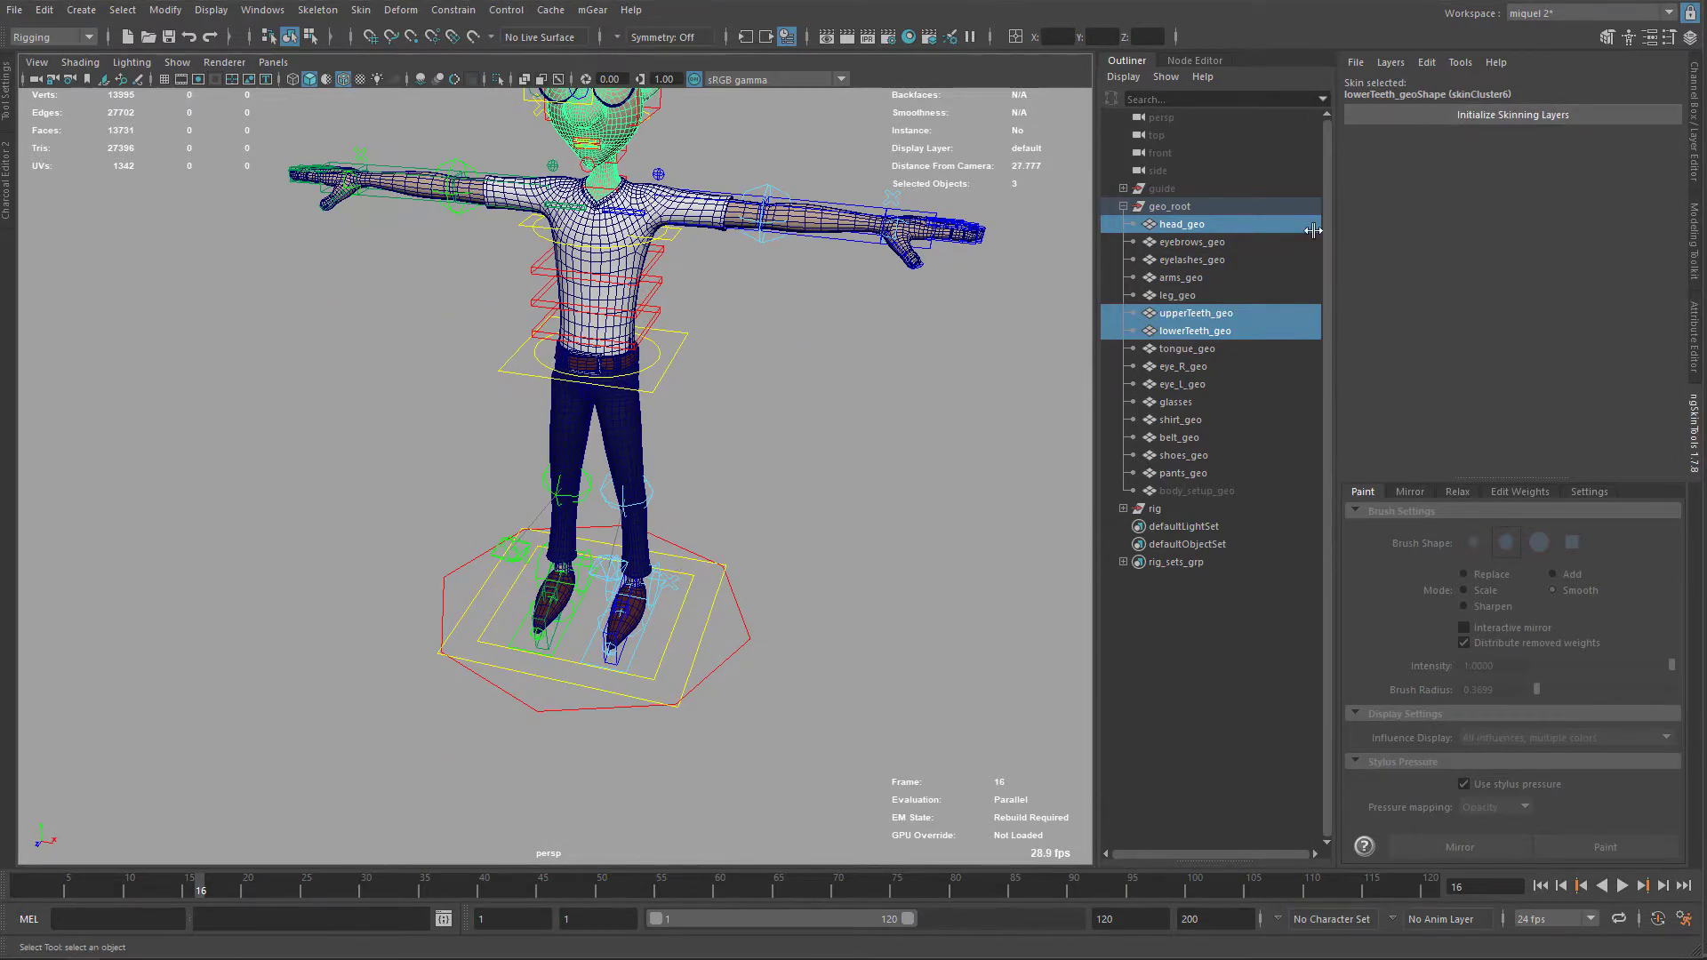
pyautogui.keyDown('alt'); pyautogui.moveTo(747, 646); pyautogui.dragTo(780, 644); pyautogui.keyUp('alt')
pyautogui.moveTo(663, 527)
pyautogui.keyDown('alt'); pyautogui.mouseDown()
pyautogui.moveTo(748, 547)
pyautogui.moveTo(731, 376)
pyautogui.mouseUp(); pyautogui.keyUp('alt')
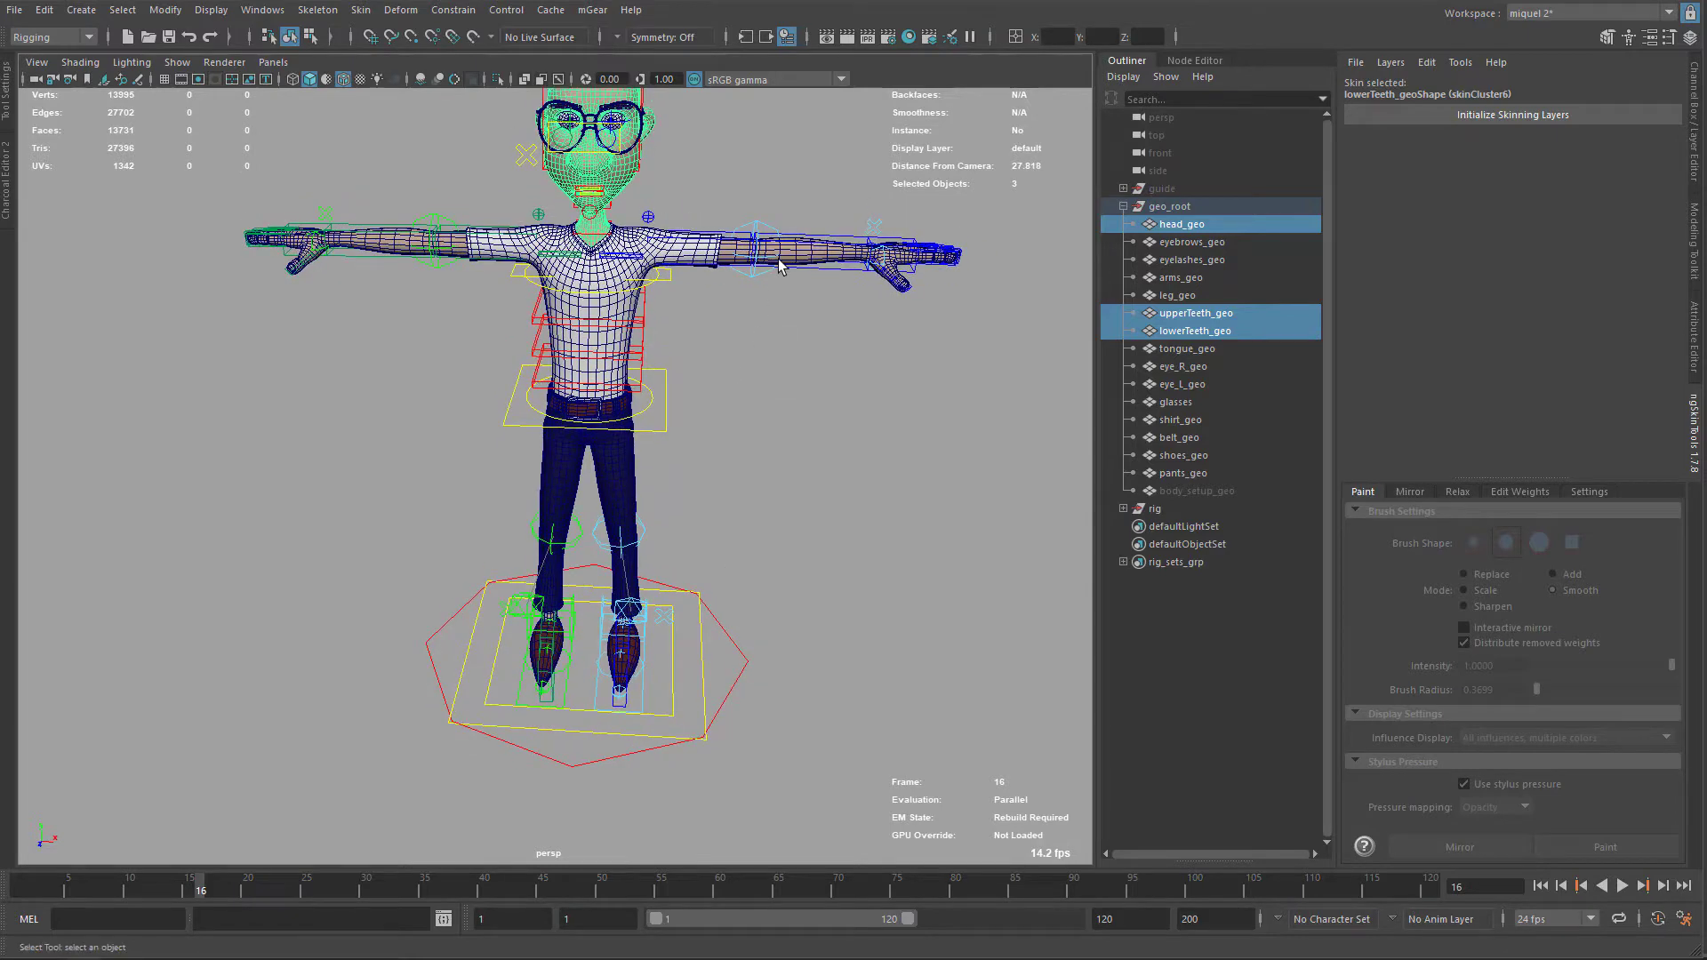
pyautogui.keyDown('alt'); pyautogui.moveTo(731, 413); pyautogui.dragTo(693, 325); pyautogui.keyUp('alt')
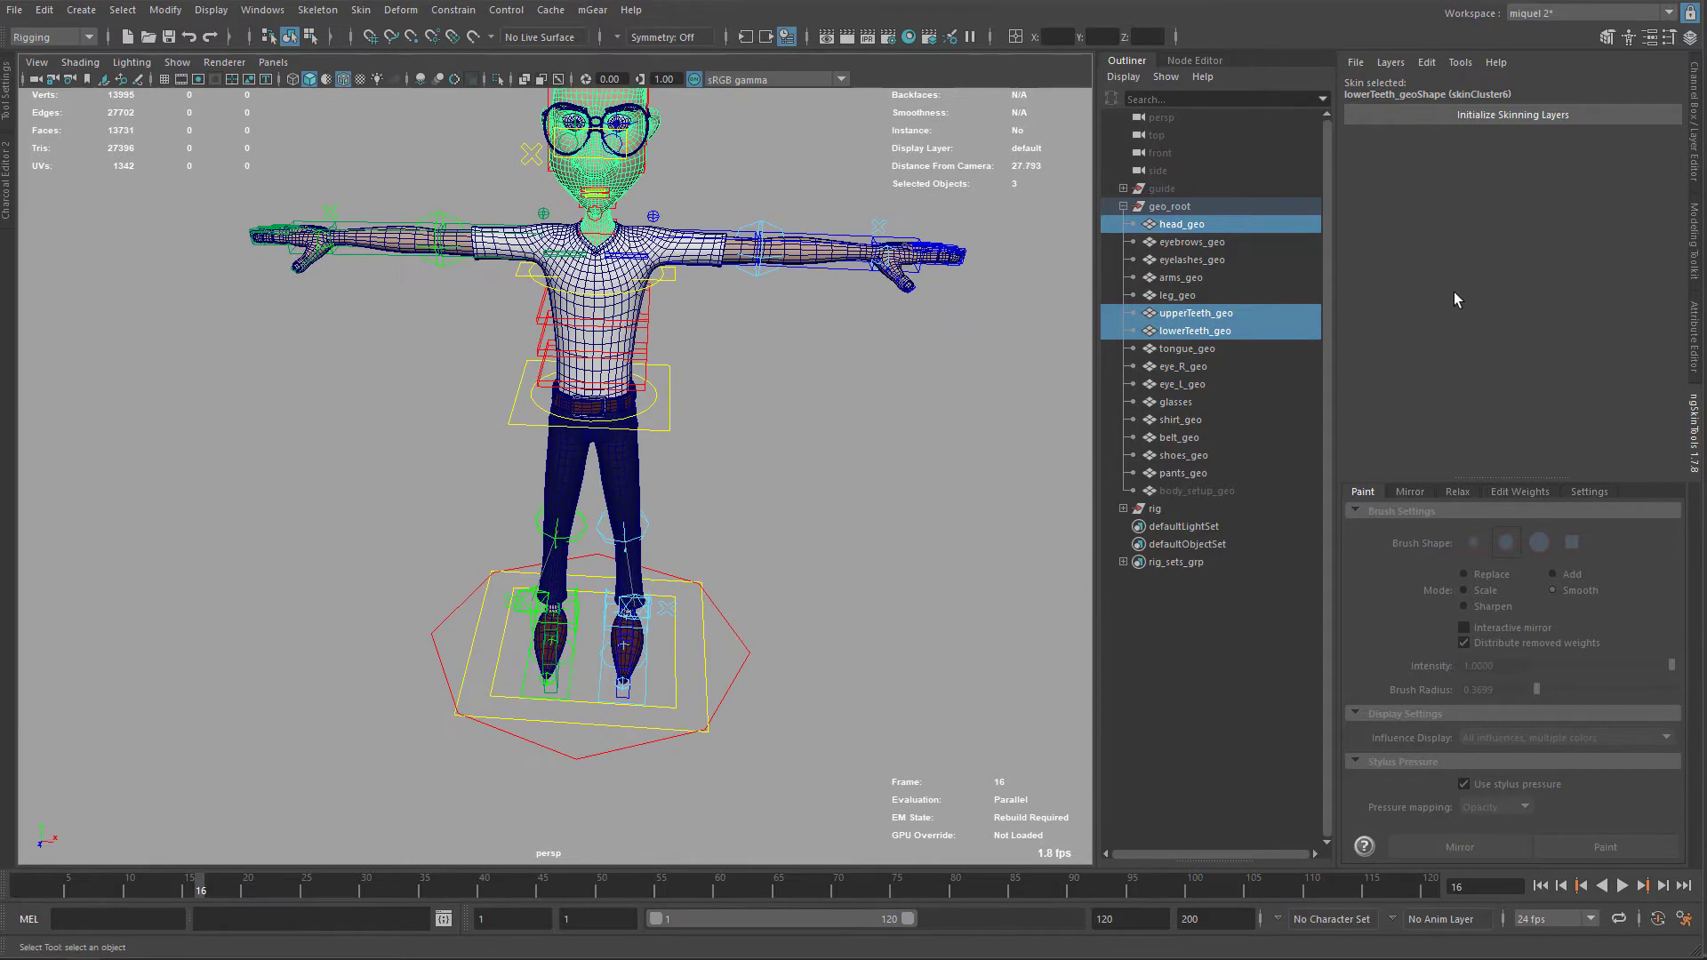
pyautogui.keyDown('alt'); pyautogui.moveTo(871, 349); pyautogui.dragTo(727, 294); pyautogui.keyUp('alt')
# Step: Rotate arm_L0_fk0_ctl downward to test the arm skinning, then undo it
pyautogui.click(727, 253)
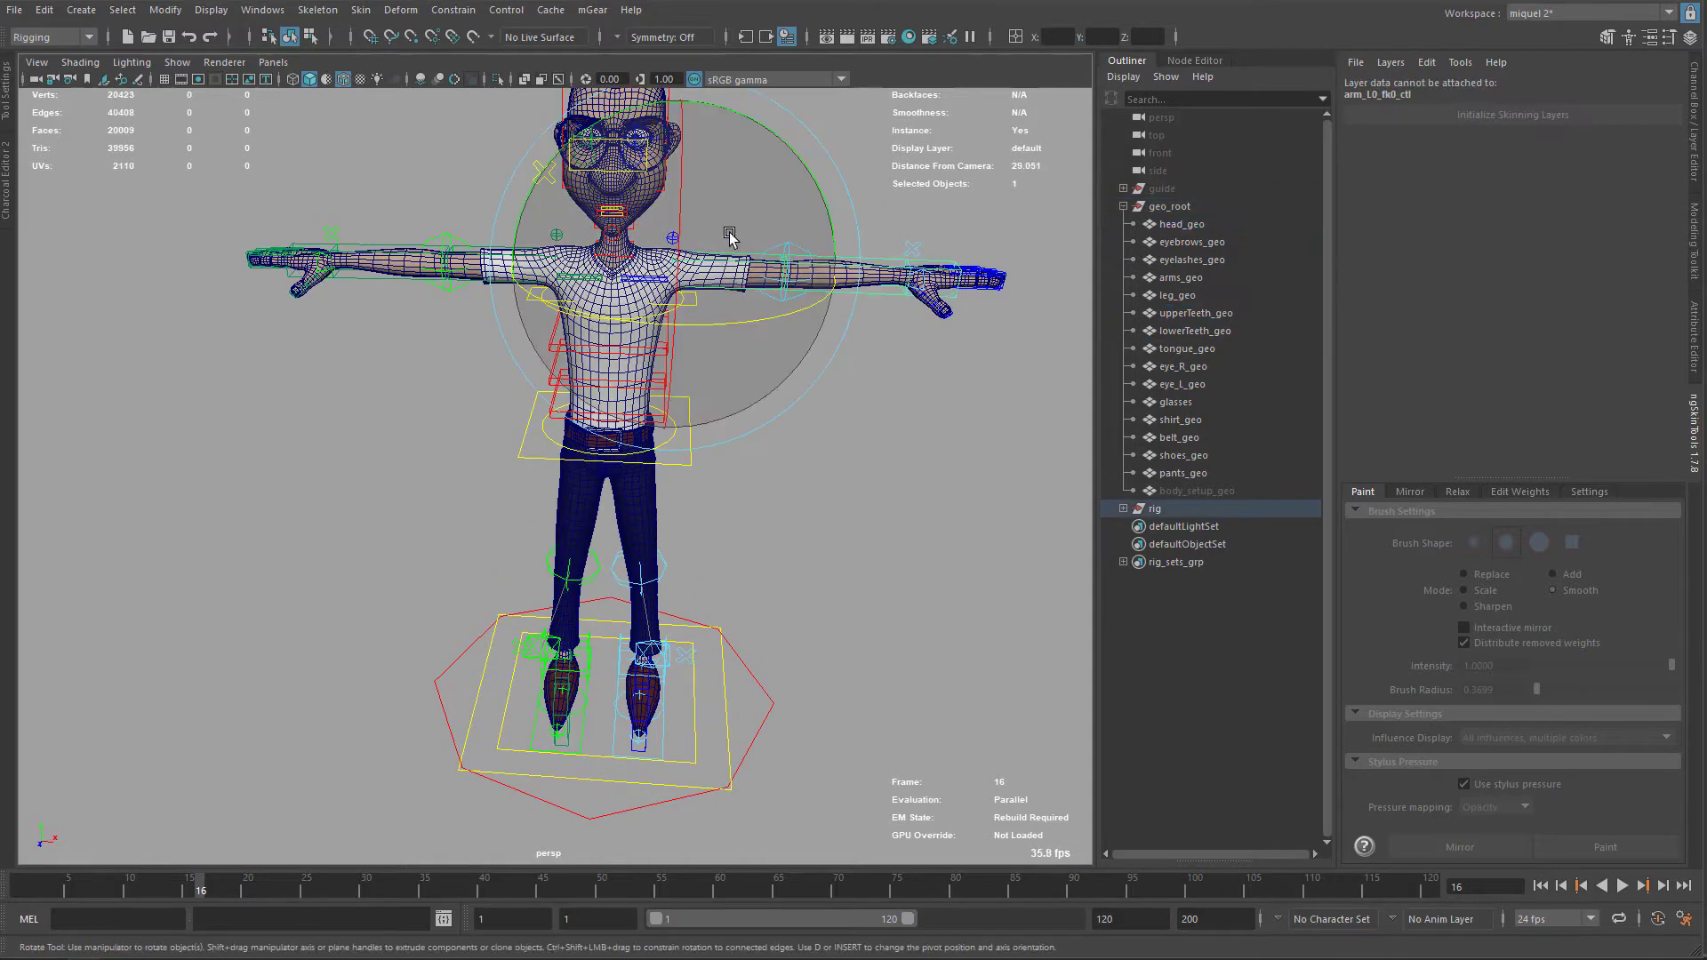
pyautogui.moveTo(801, 163)
pyautogui.mouseDown()
pyautogui.moveTo(753, 333)
pyautogui.moveTo(638, 425)
pyautogui.mouseUp()
pyautogui.hotkey('ctrl', 'z')
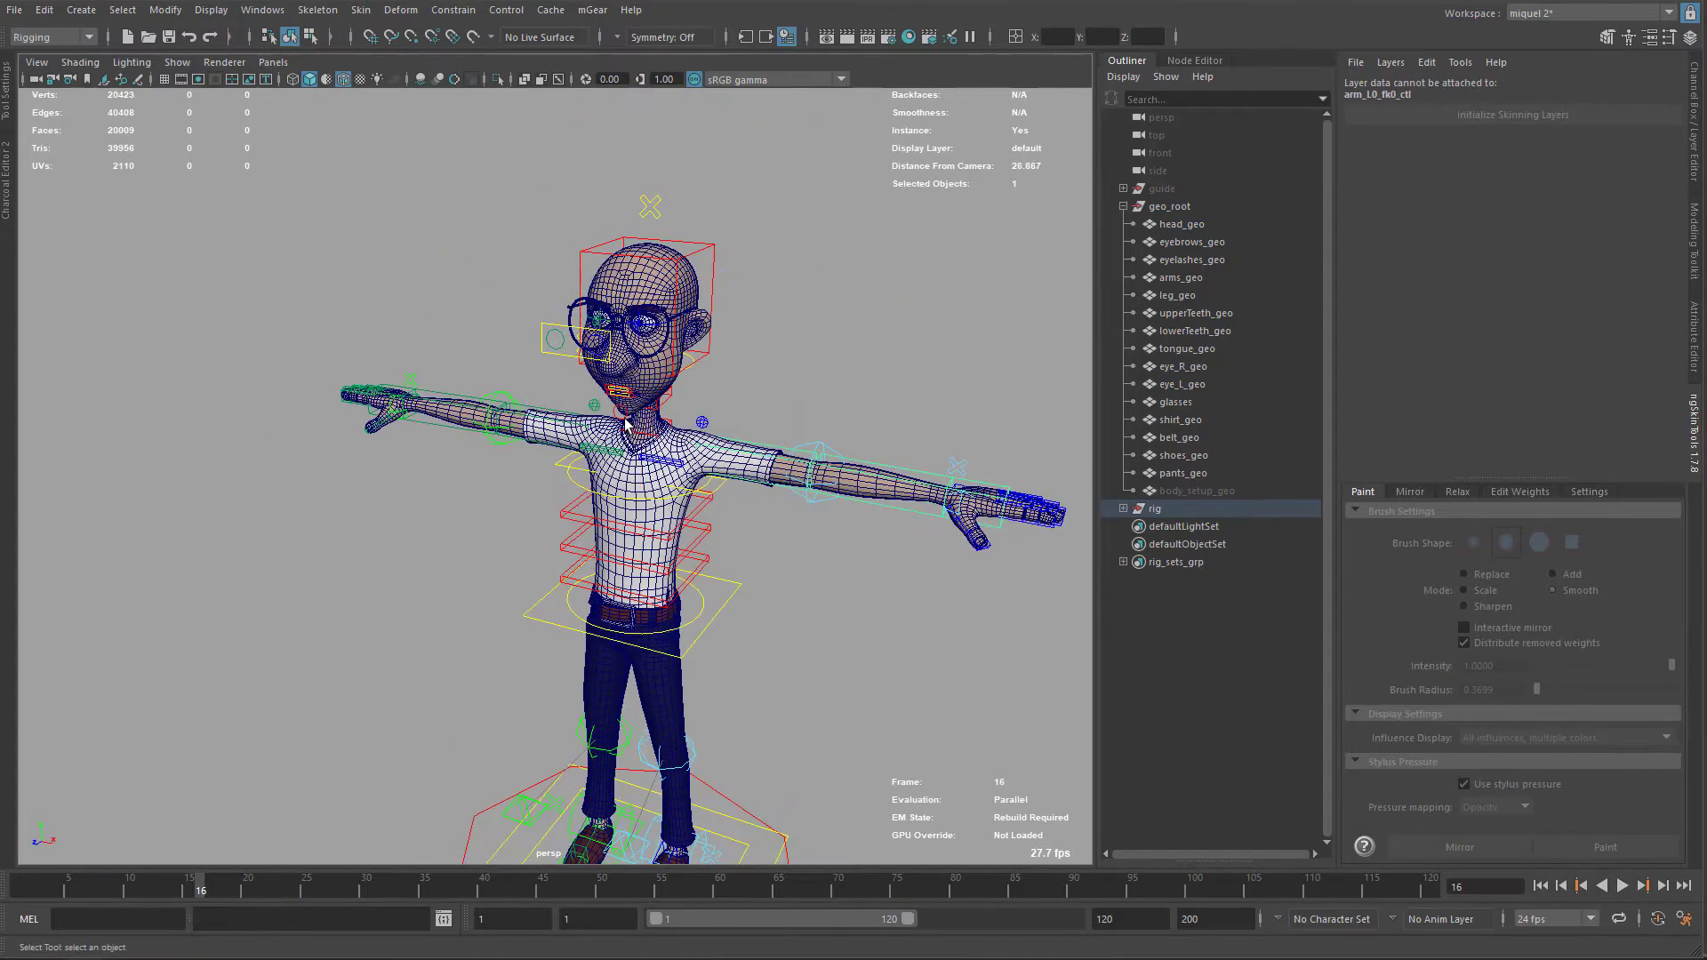
# Step: Open the jaw, raise the upper lip and shift the lower teeth with their controls
pyautogui.click(627, 401)
pyautogui.moveTo(627, 428)
pyautogui.keyDown('alt'); pyautogui.mouseDown(button='right')
pyautogui.moveTo(618, 471)
pyautogui.moveTo(573, 508)
pyautogui.mouseUp(button='right'); pyautogui.keyUp('alt')
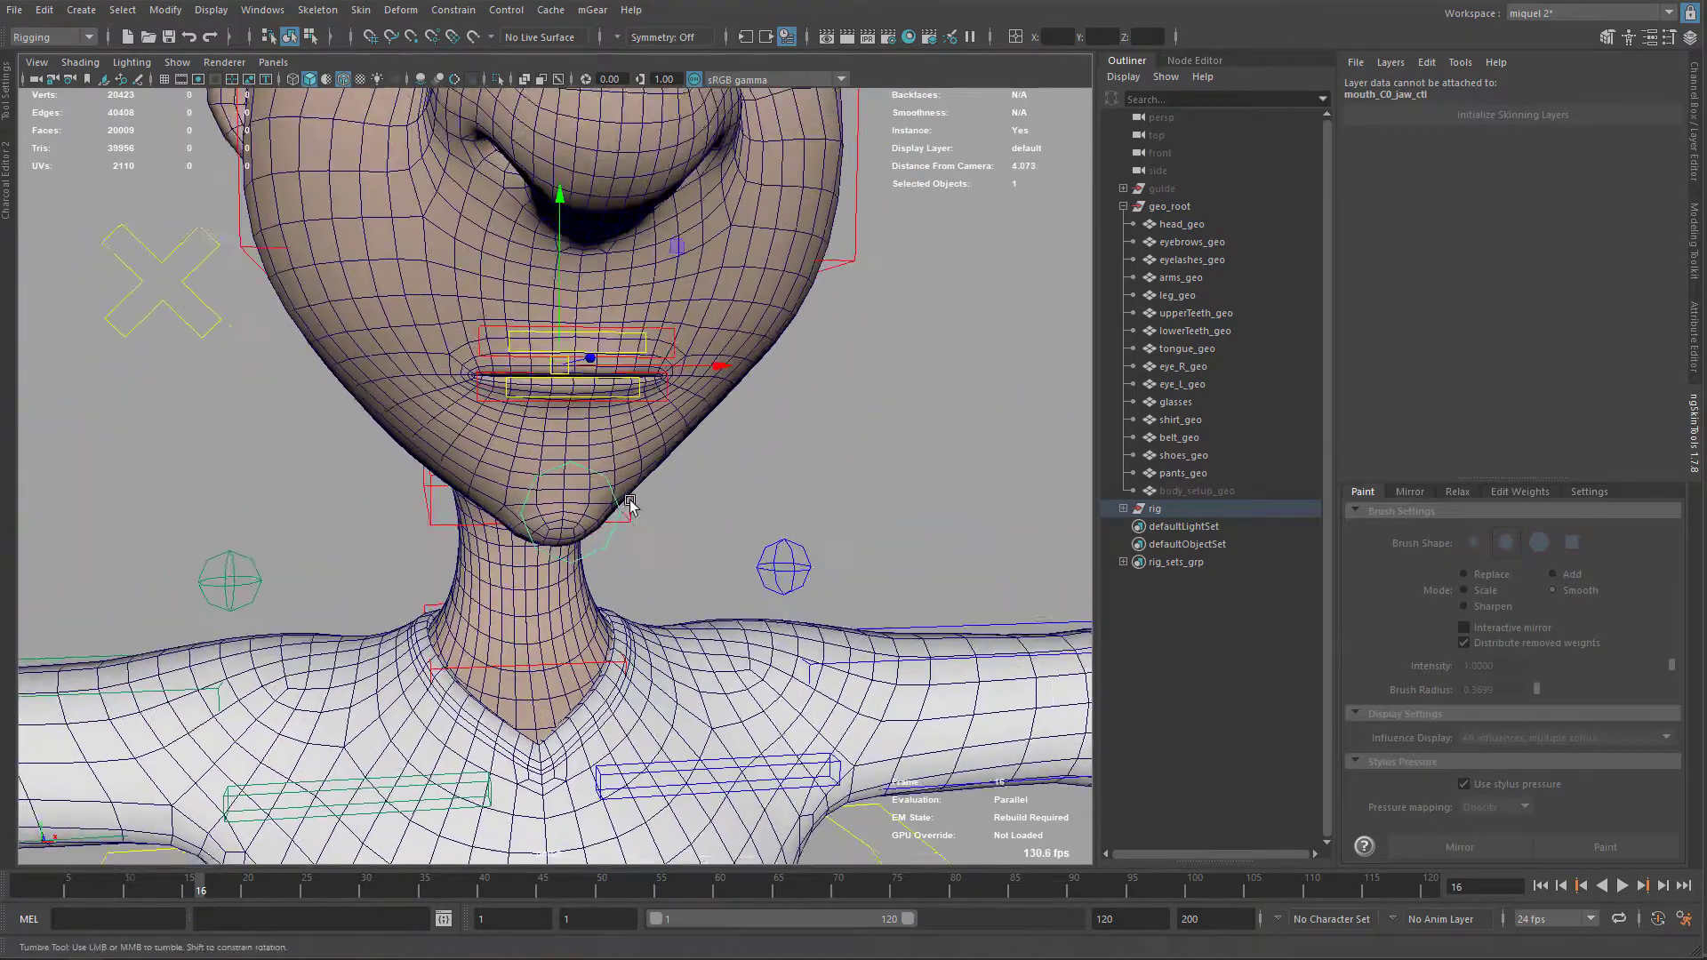
pyautogui.moveTo(558, 367); pyautogui.dragTo(550, 470)
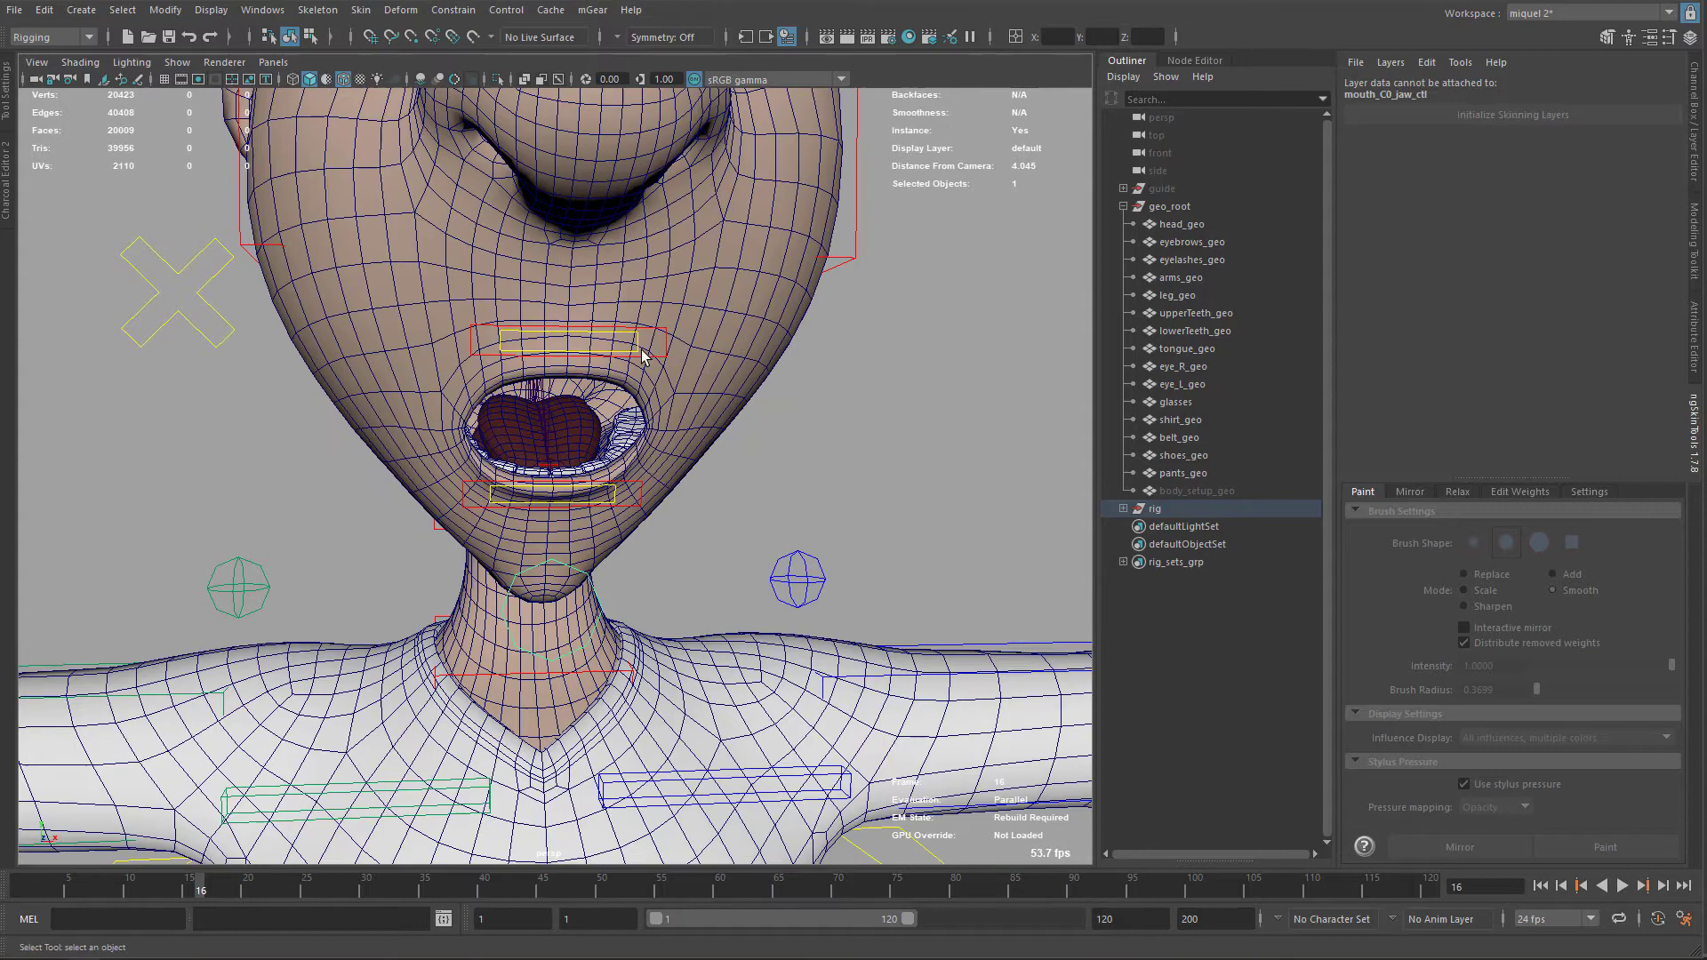
pyautogui.click(563, 304)
pyautogui.moveTo(564, 297); pyautogui.dragTo(566, 267)
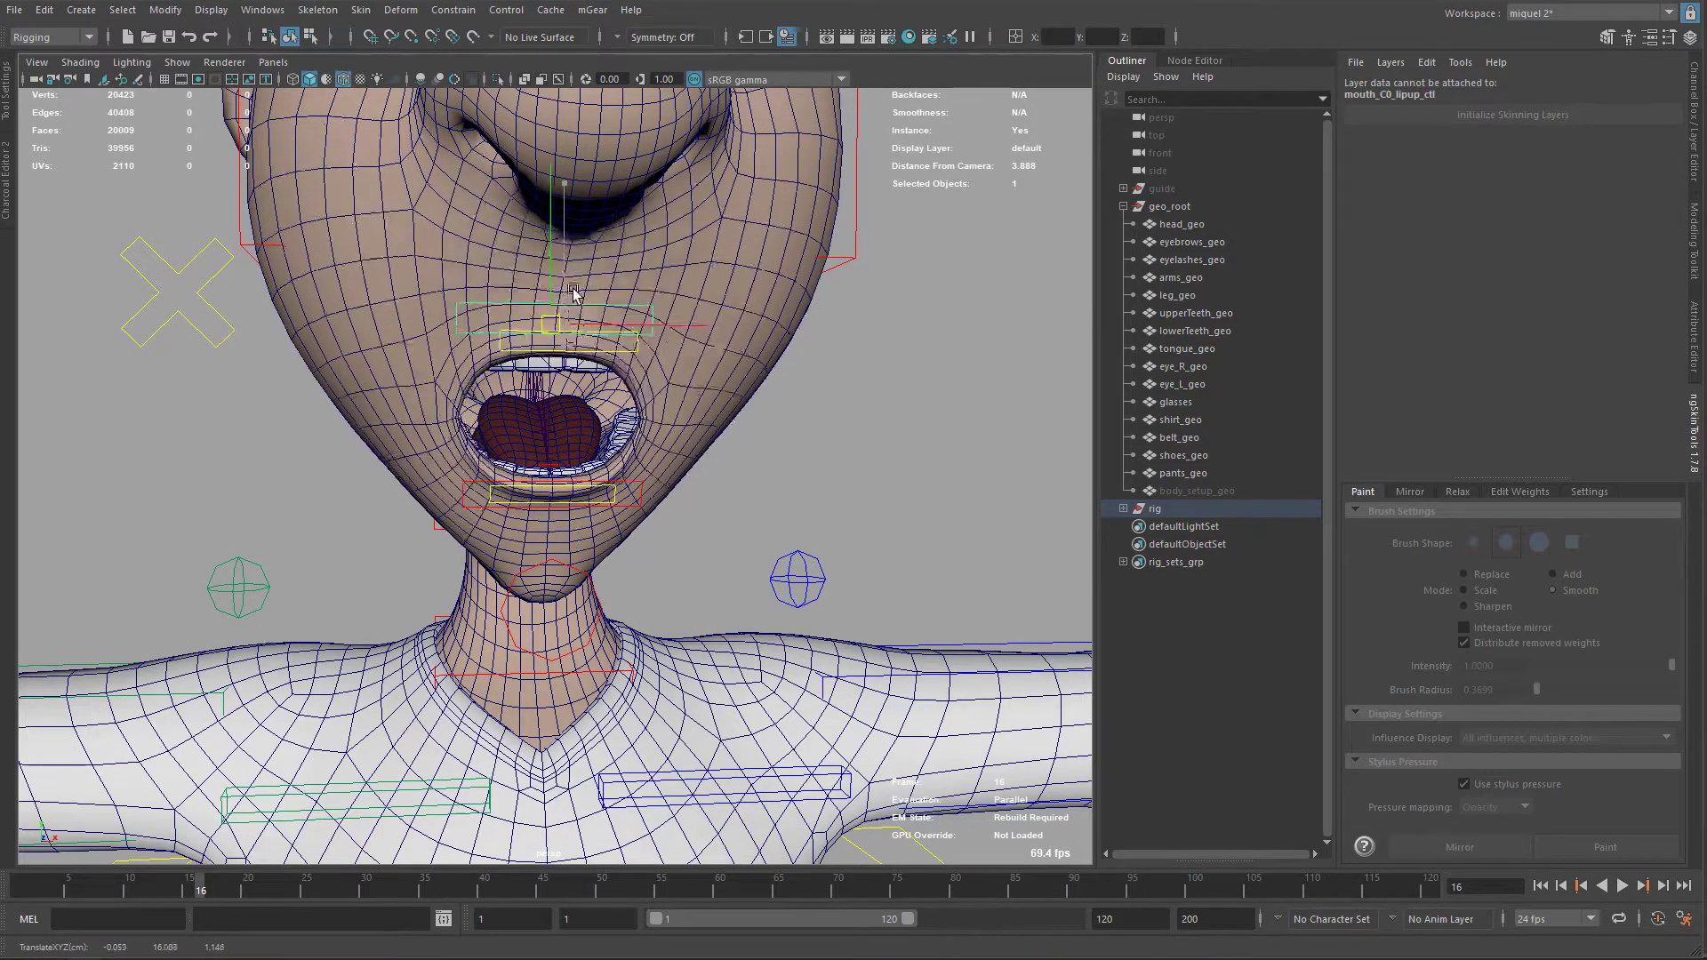
pyautogui.click(721, 400)
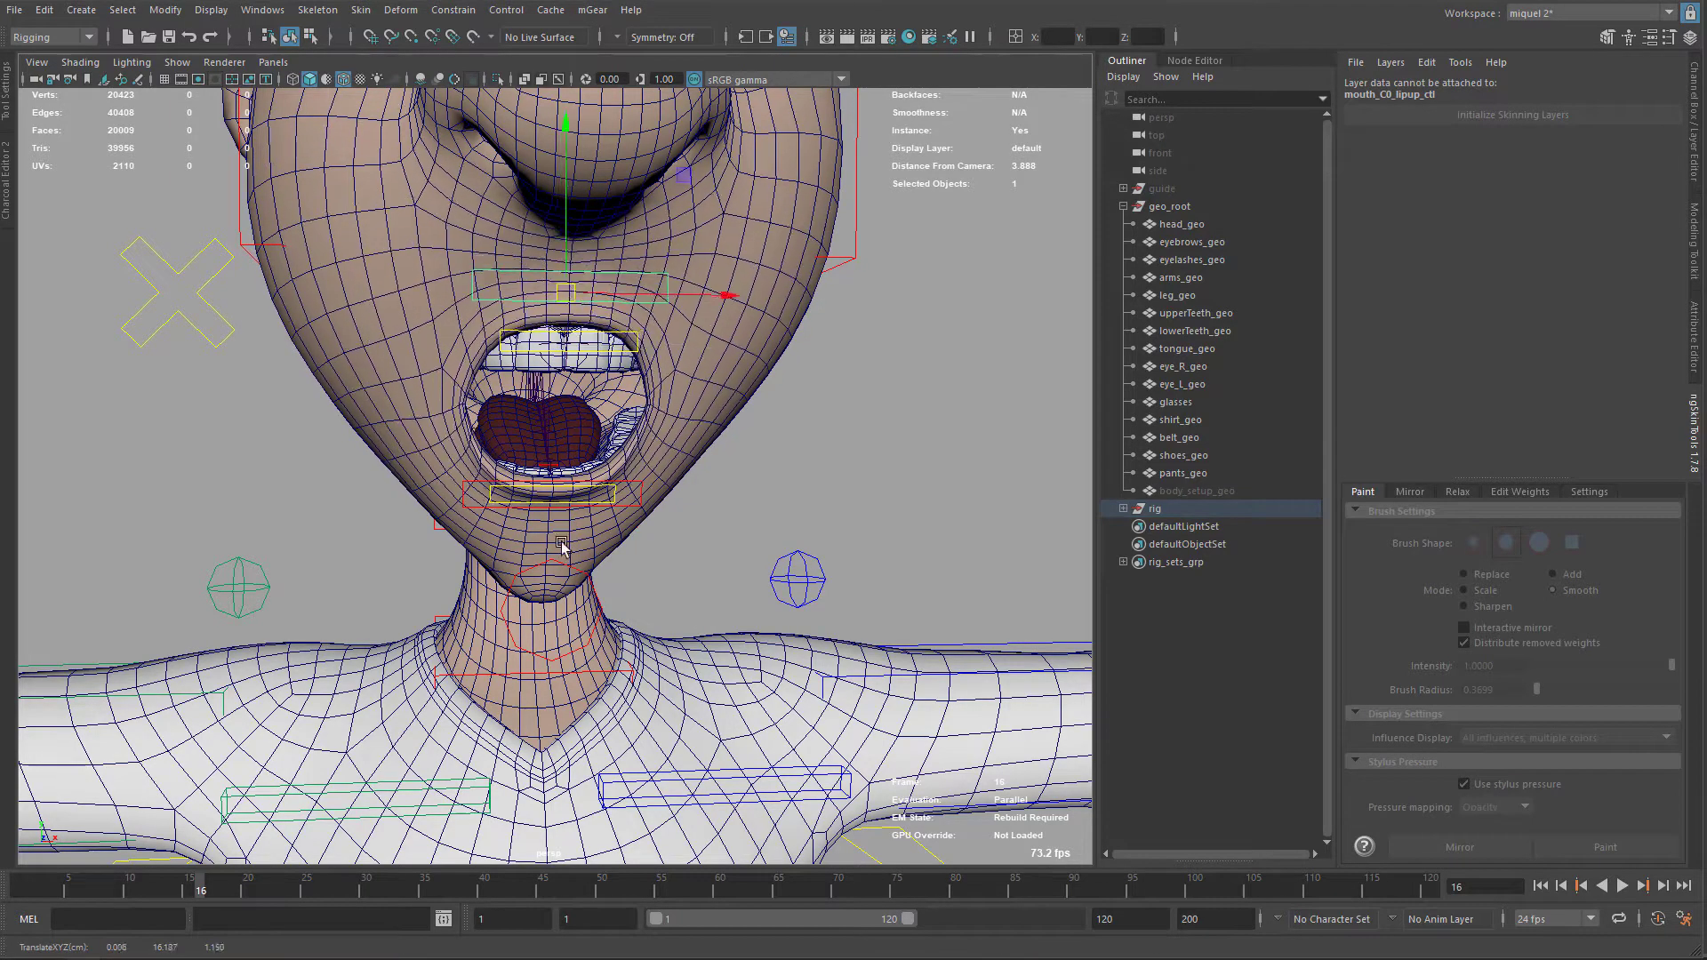
pyautogui.click(611, 493)
pyautogui.moveTo(582, 480); pyautogui.dragTo(561, 461)
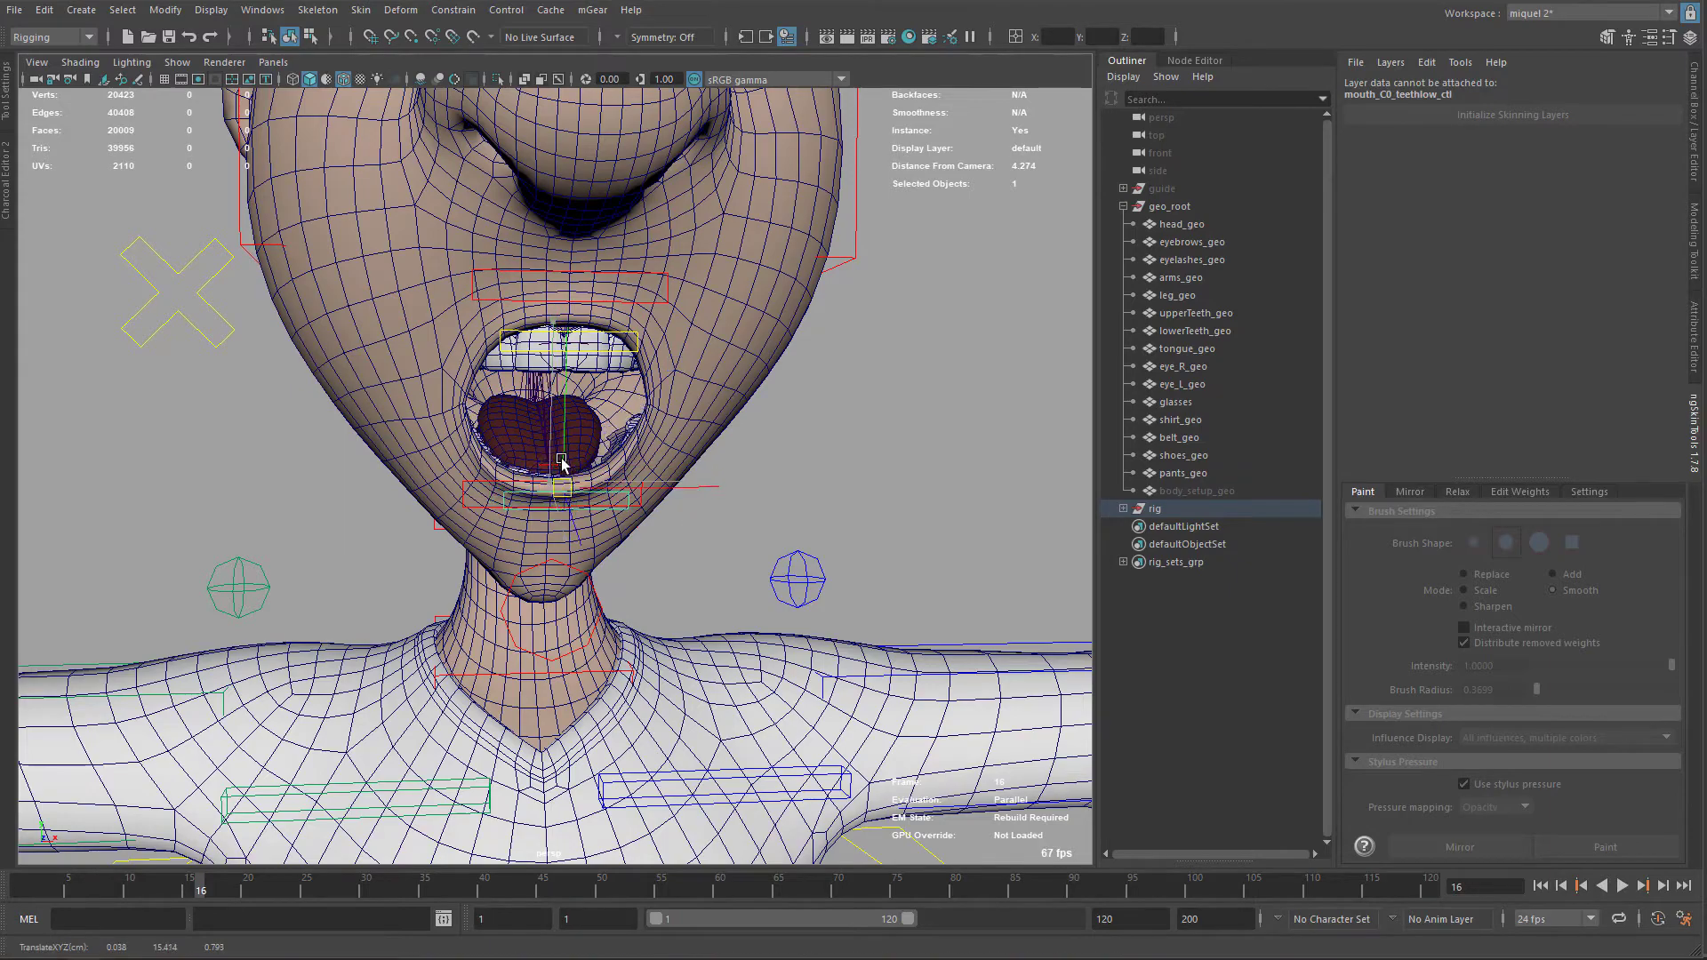
pyautogui.scroll(-4, 601, 440)
# Step: Aim the eyes sideways with eyeslook_C0_ctl and tilt the head with neck_C0_ik_ctl
pyautogui.click(616, 191)
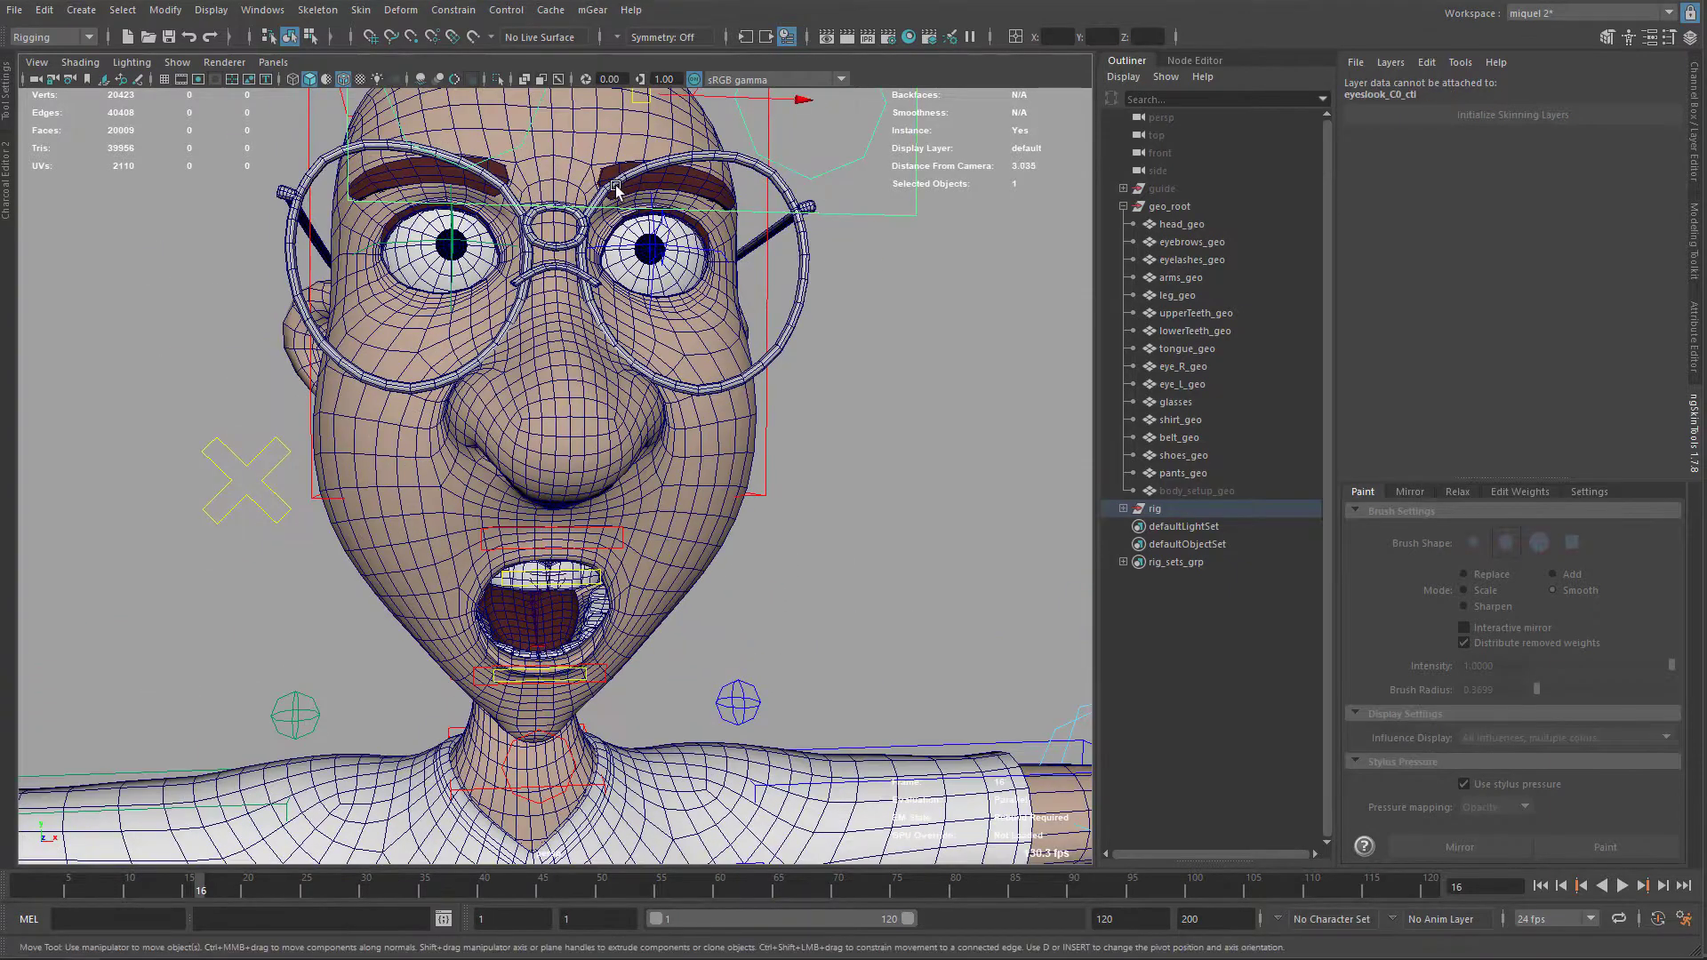
pyautogui.scroll(2, 617, 192)
pyautogui.moveTo(627, 309); pyautogui.dragTo(681, 314)
pyautogui.scroll(-4, 600, 440)
pyautogui.keyDown('alt'); pyautogui.moveTo(600, 440); pyautogui.dragTo(712, 532); pyautogui.keyUp('alt')
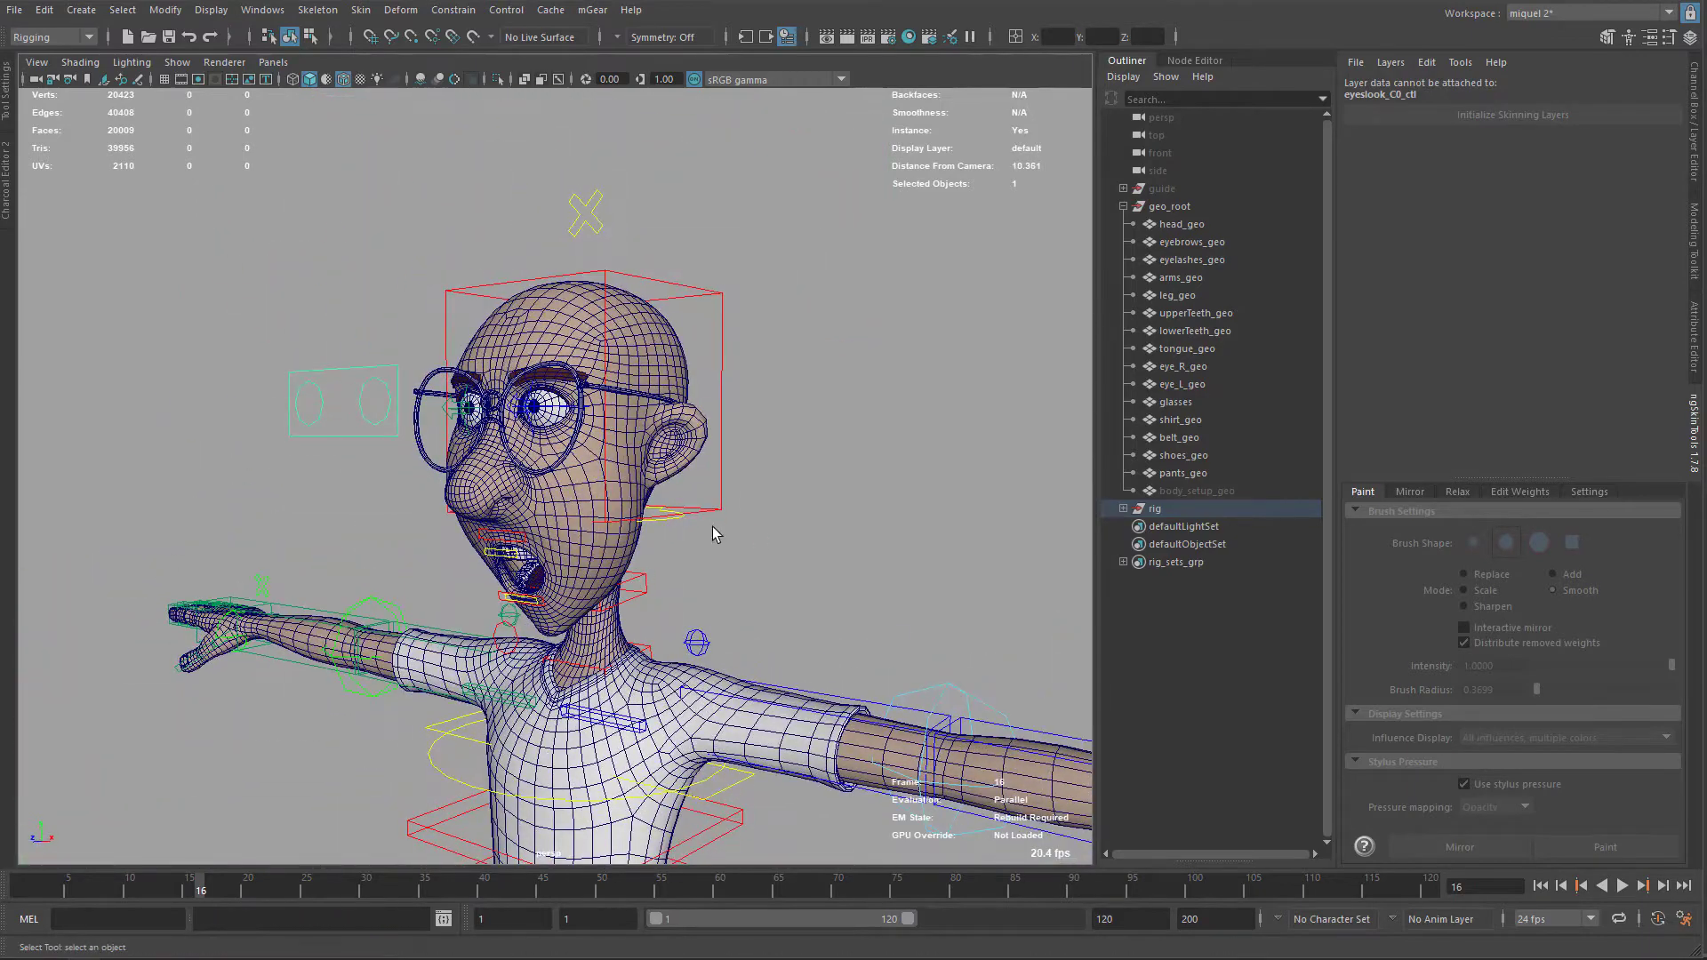
pyautogui.click(658, 515)
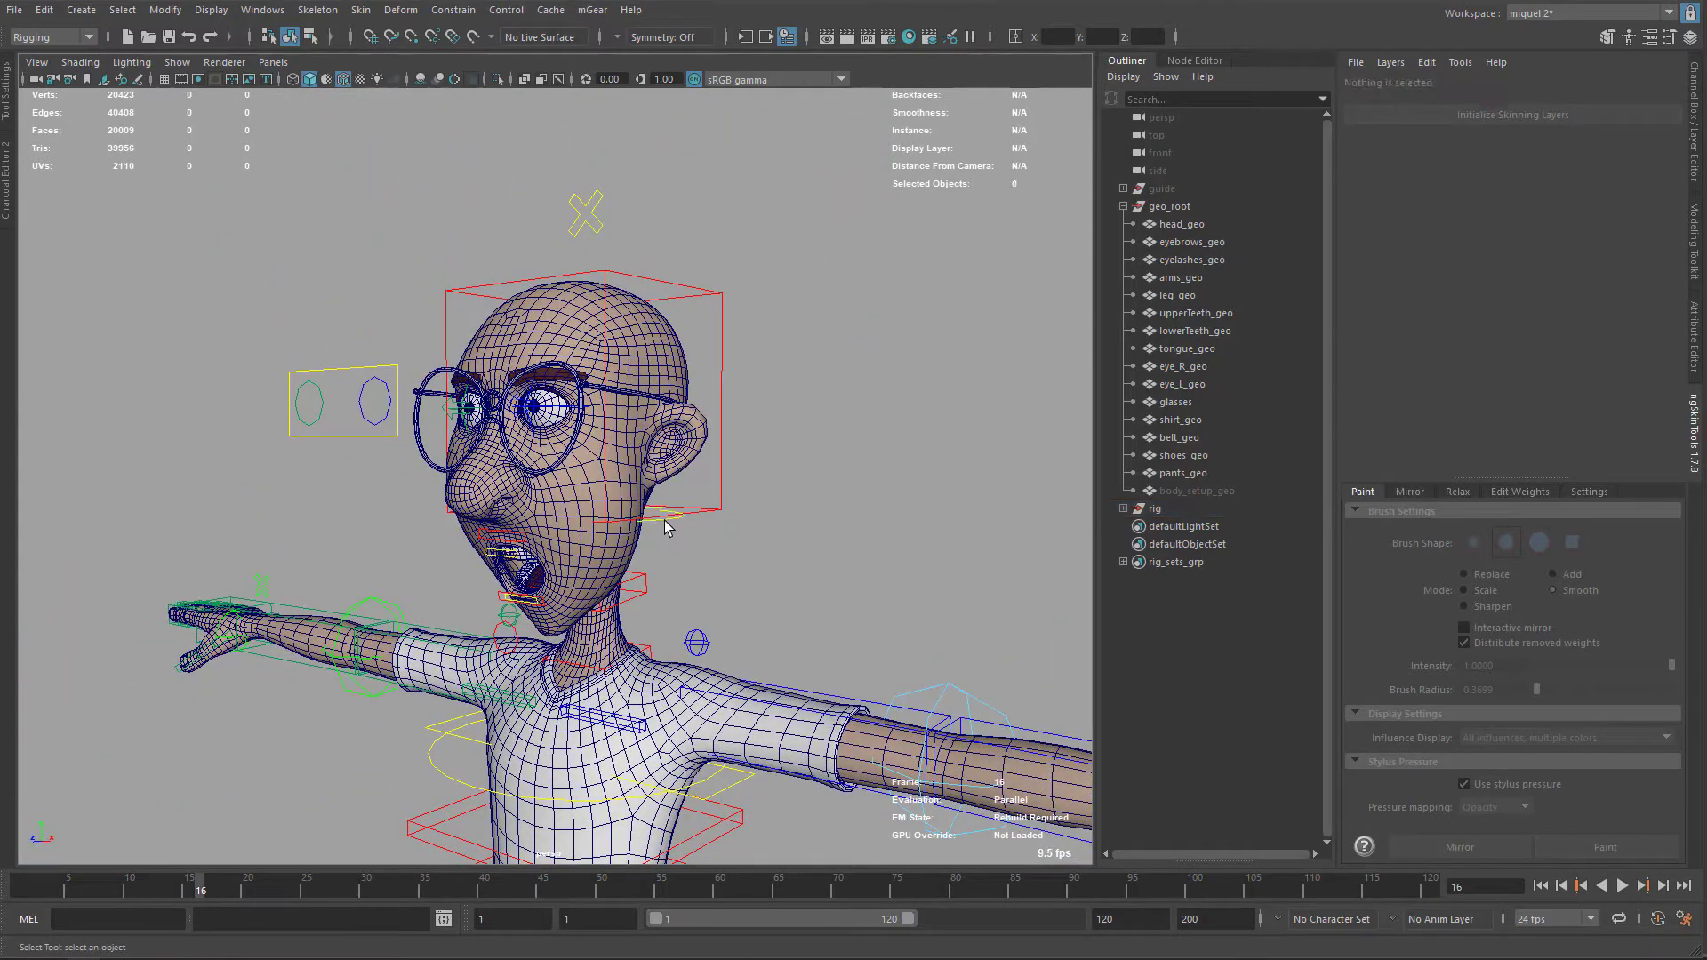
pyautogui.press('e')
pyautogui.moveTo(644, 540); pyautogui.dragTo(549, 445)
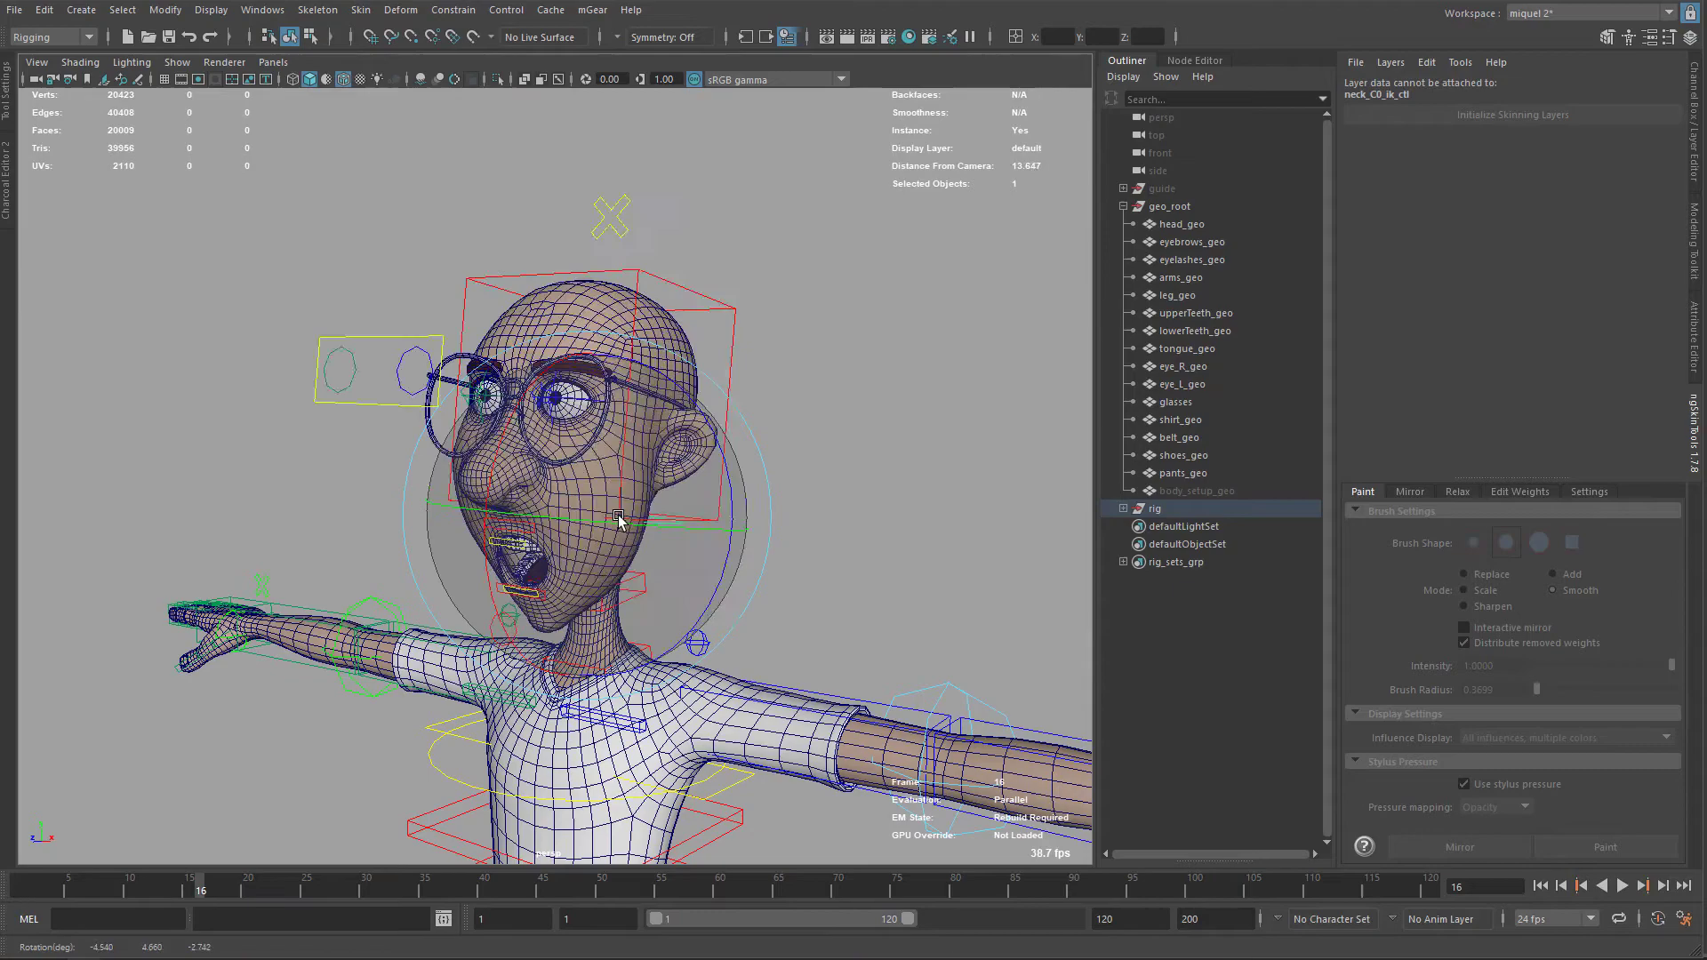
pyautogui.keyDown('alt'); pyautogui.moveTo(618, 520); pyautogui.dragTo(612, 622, button='right'); pyautogui.keyUp('alt')
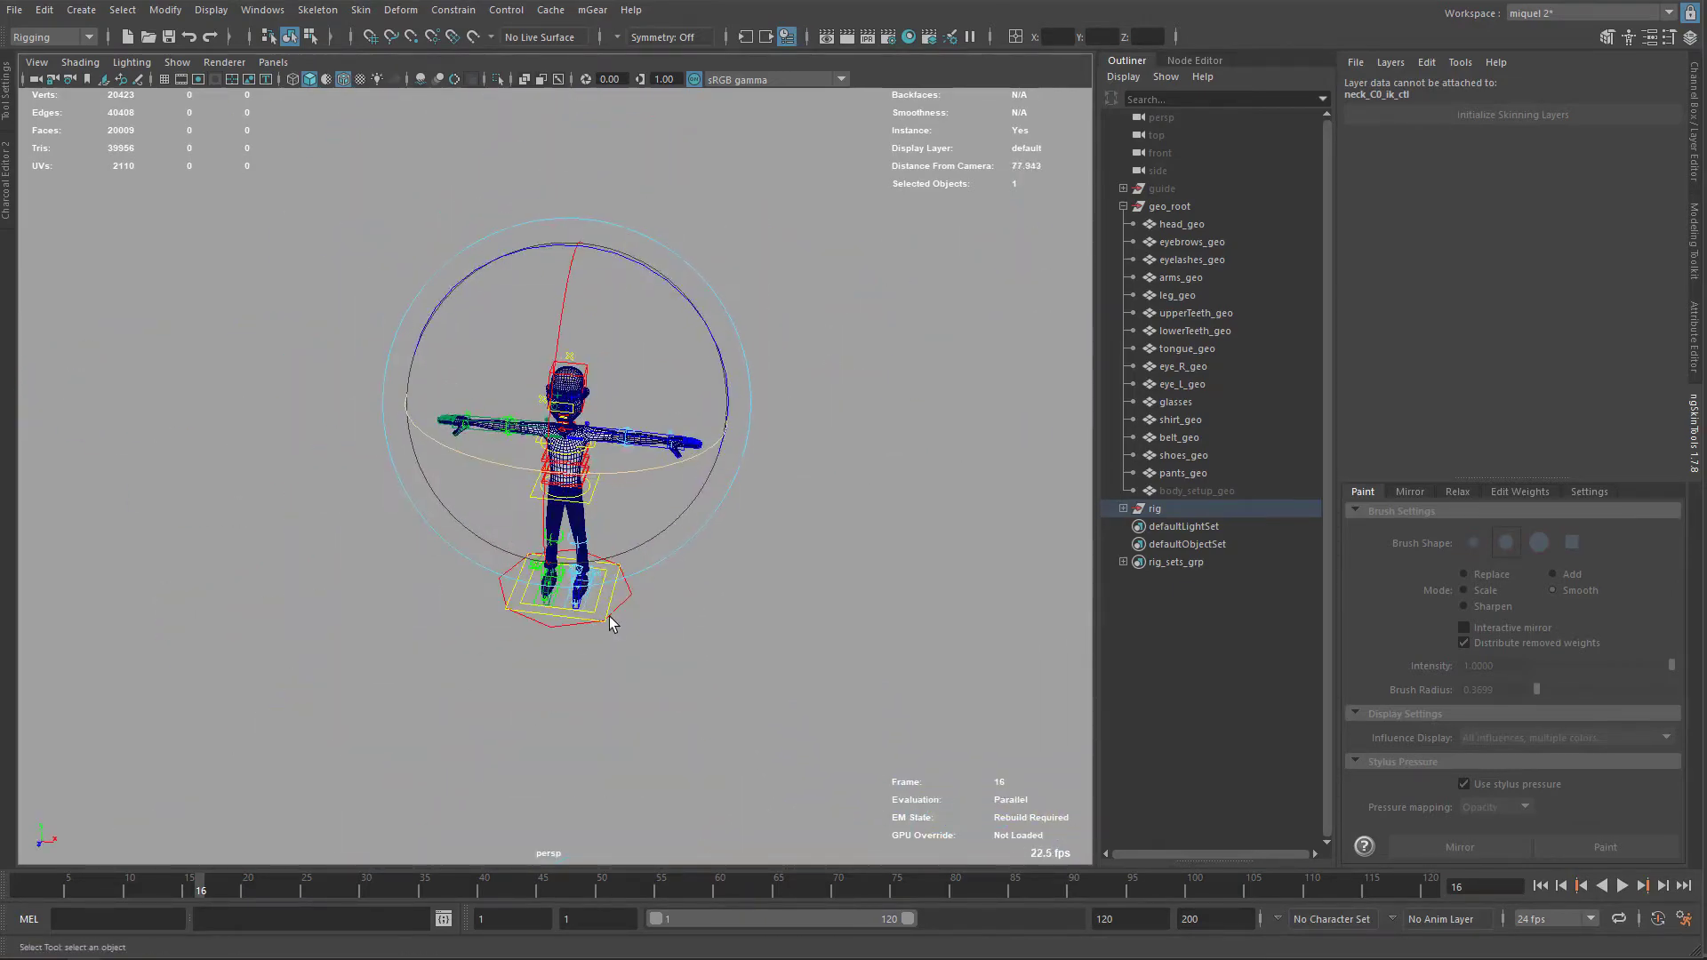
# Step: Translate the whole character with global_C0_ctl, then undo back to the origin
pyautogui.click(588, 594)
pyautogui.moveTo(720, 587)
pyautogui.mouseDown(button='middle')
pyautogui.moveTo(881, 601)
pyautogui.moveTo(440, 481)
pyautogui.mouseUp(button='middle')
pyautogui.hotkey('ctrl', 'z')
pyautogui.press('f')
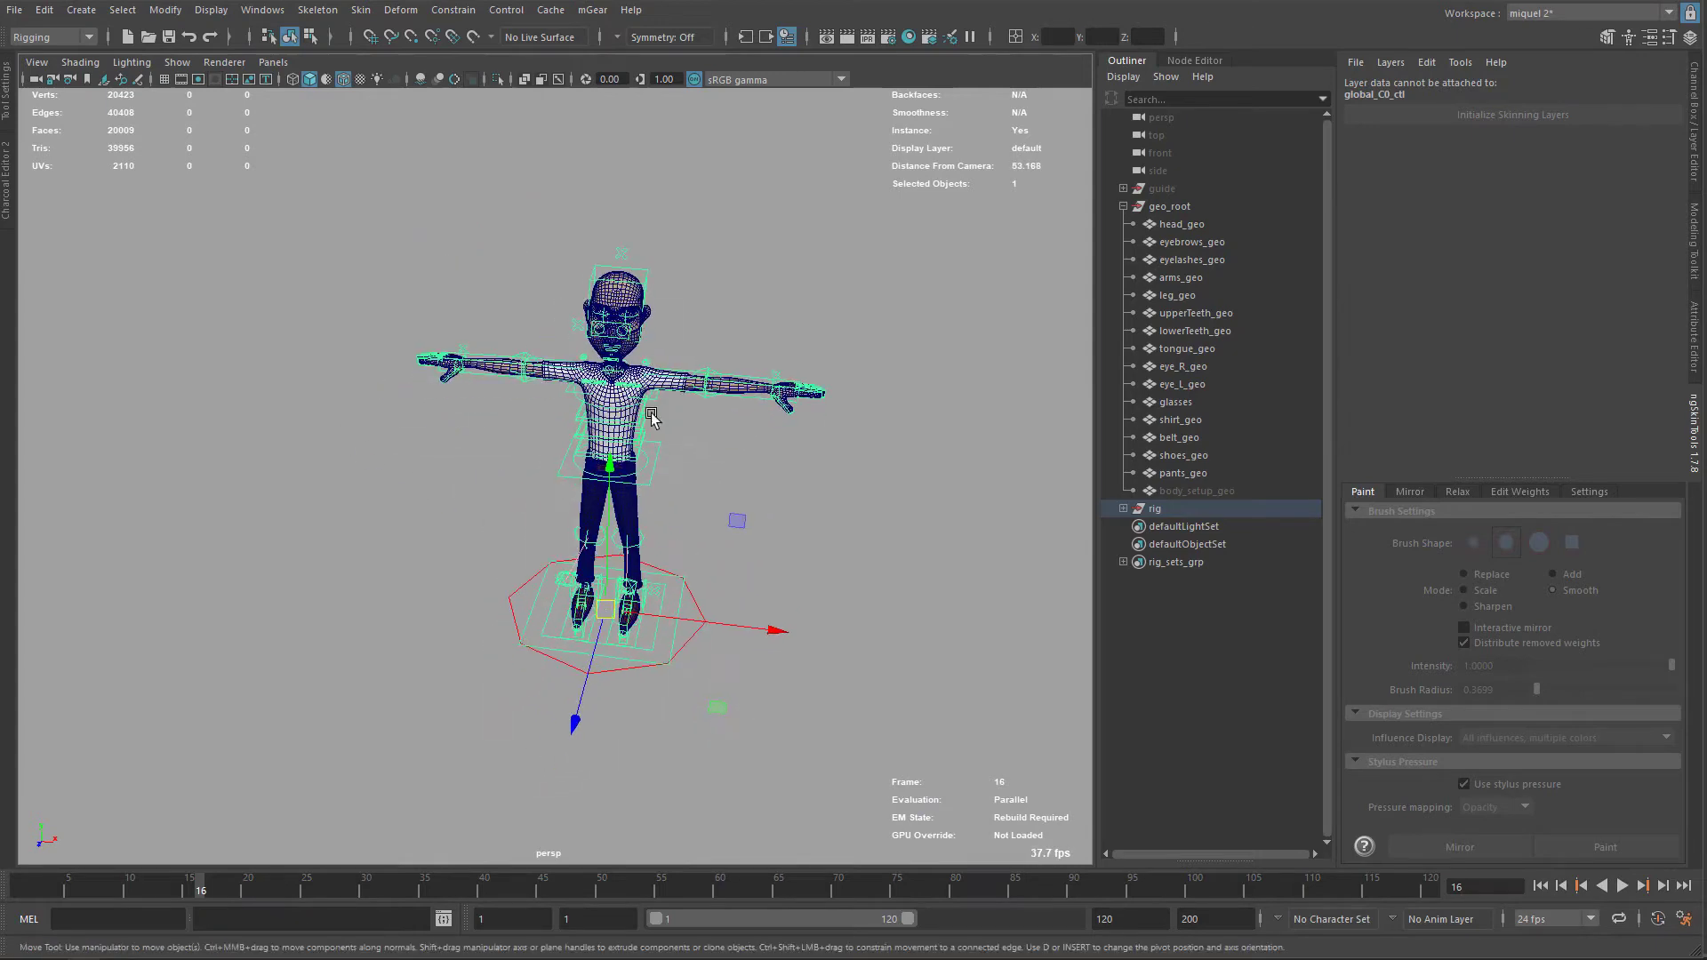
pyautogui.keyDown('alt'); pyautogui.moveTo(652, 417); pyautogui.dragTo(634, 463, button='right'); pyautogui.keyUp('alt')
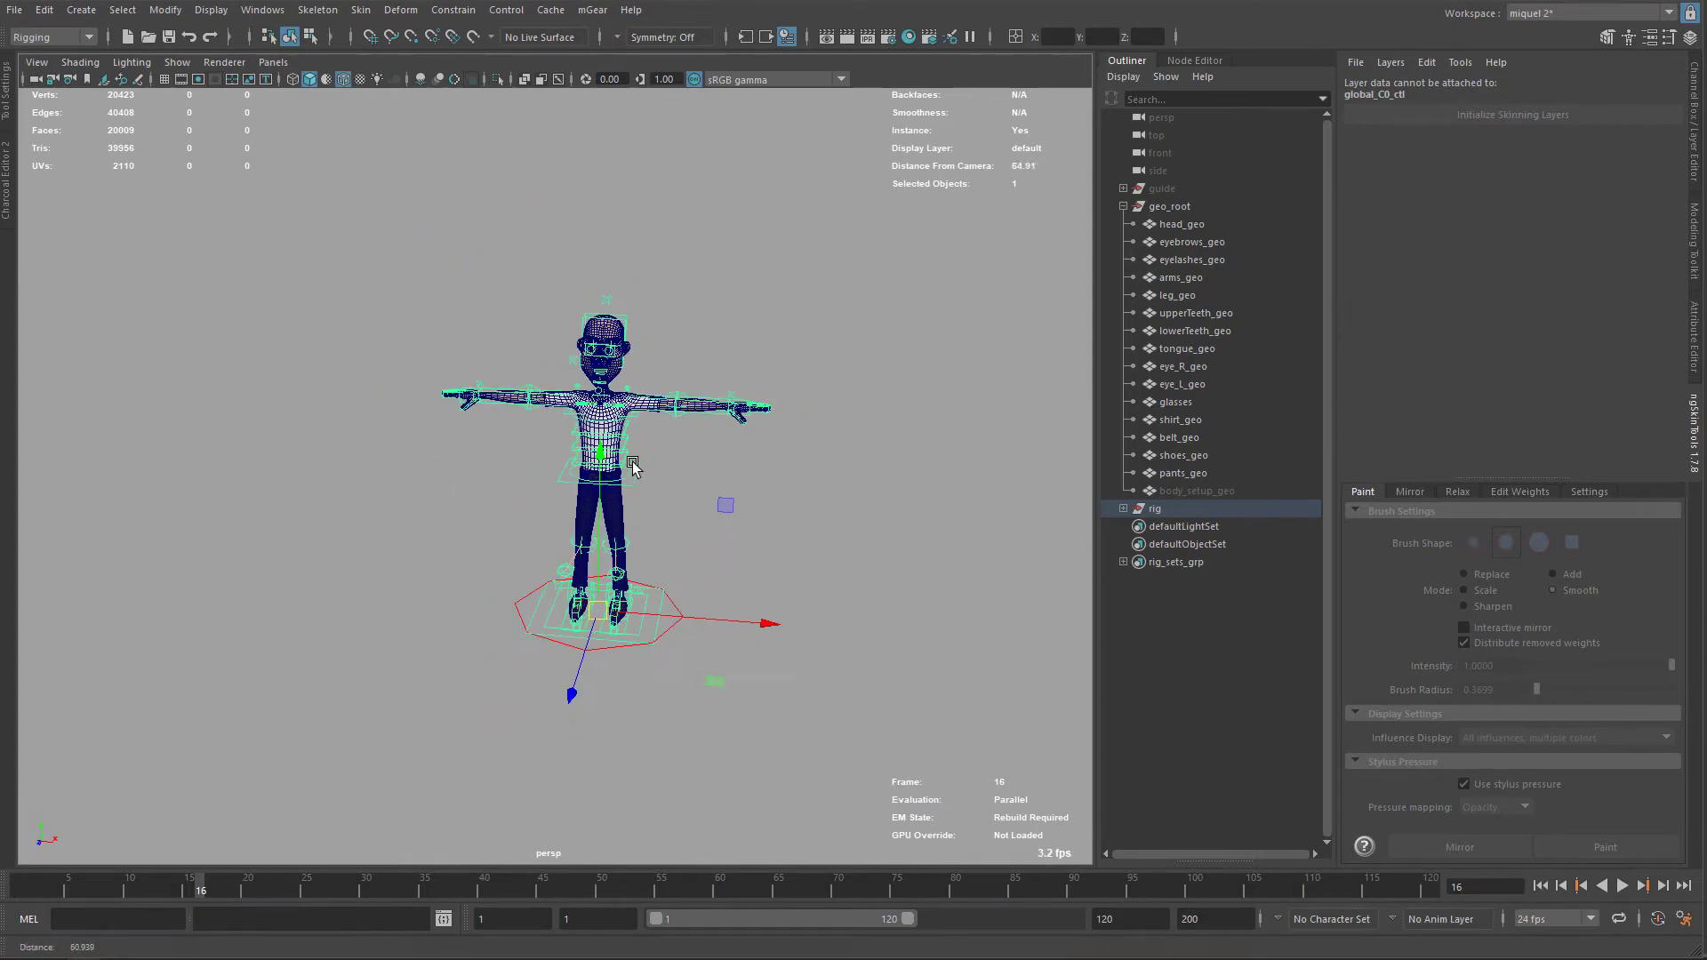
pyautogui.press('z')
pyautogui.press('q')
# Step: Marquee-select the entire rig and clear the selection, leaving the T-pose
pyautogui.click(627, 461)
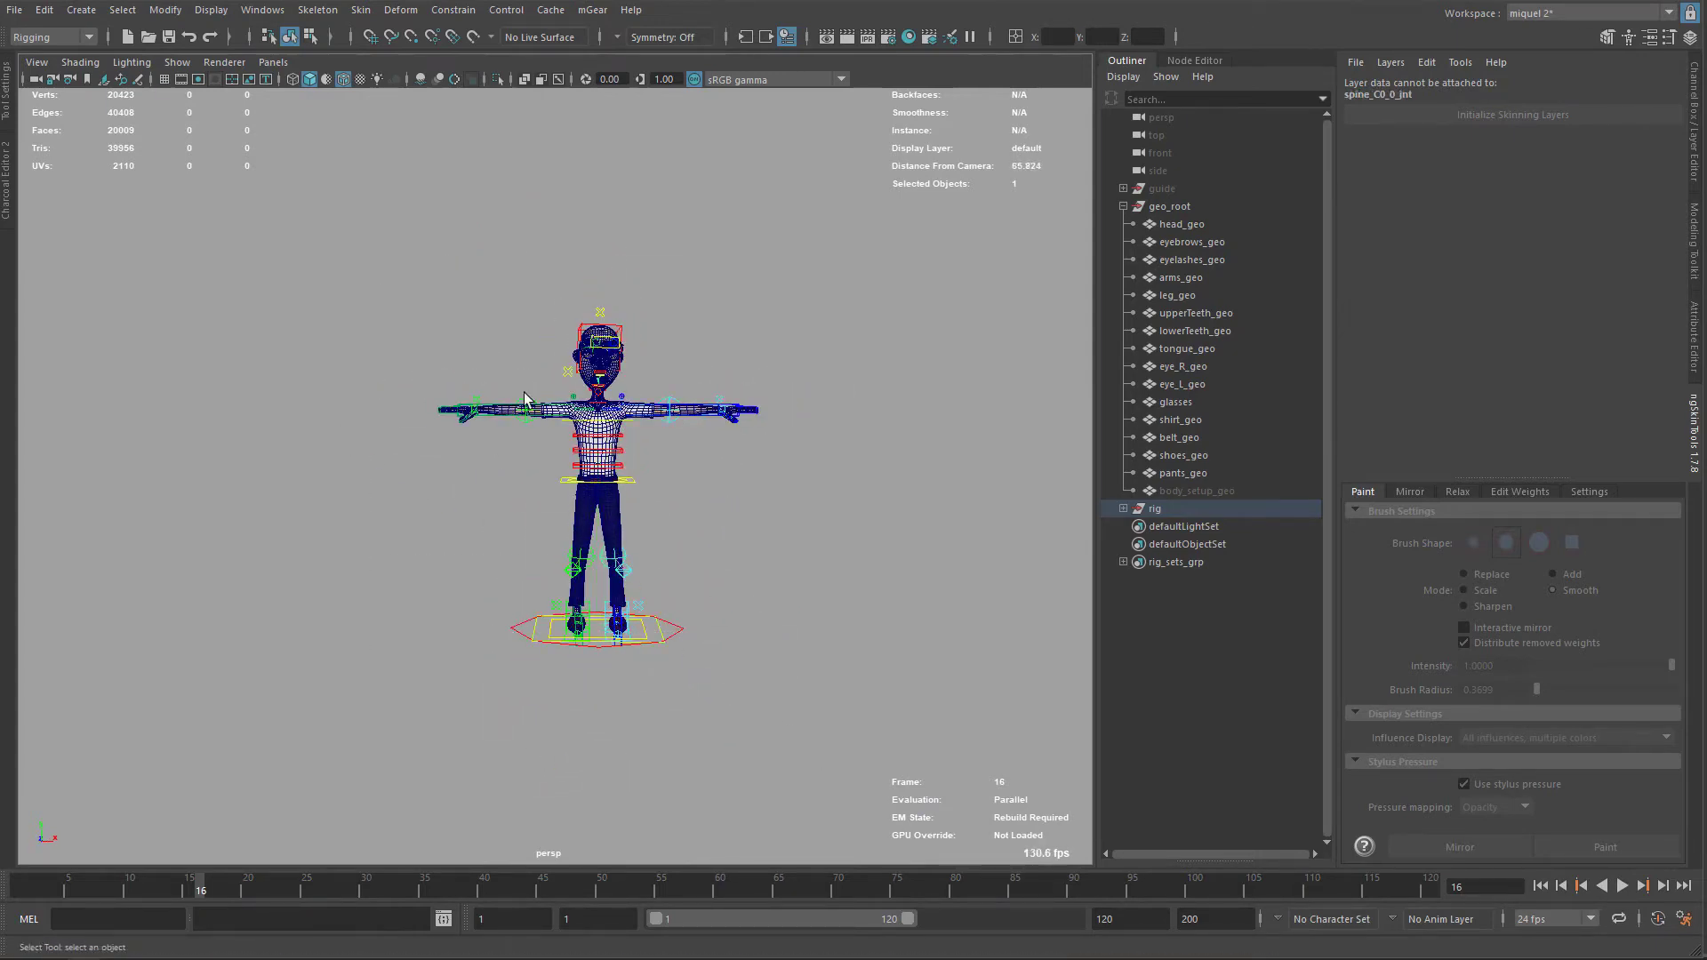
pyautogui.moveTo(401, 267); pyautogui.dragTo(847, 708)
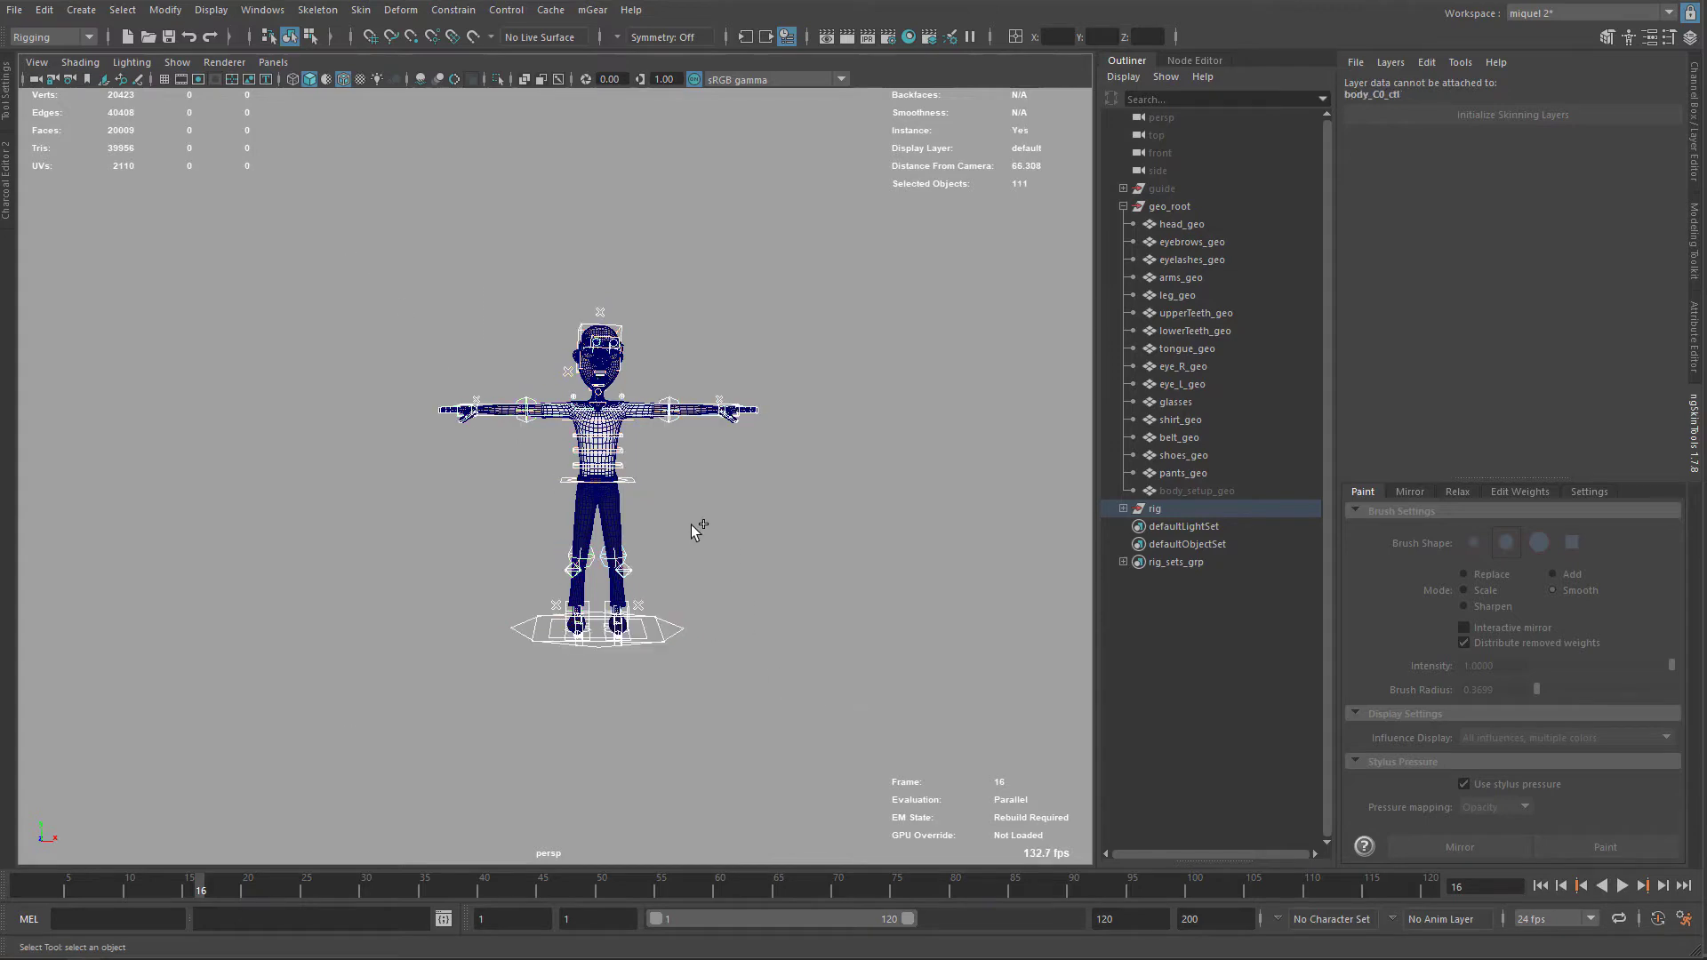
pyautogui.keyDown('alt'); pyautogui.moveTo(752, 519); pyautogui.dragTo(714, 503, button='right'); pyautogui.keyUp('alt')
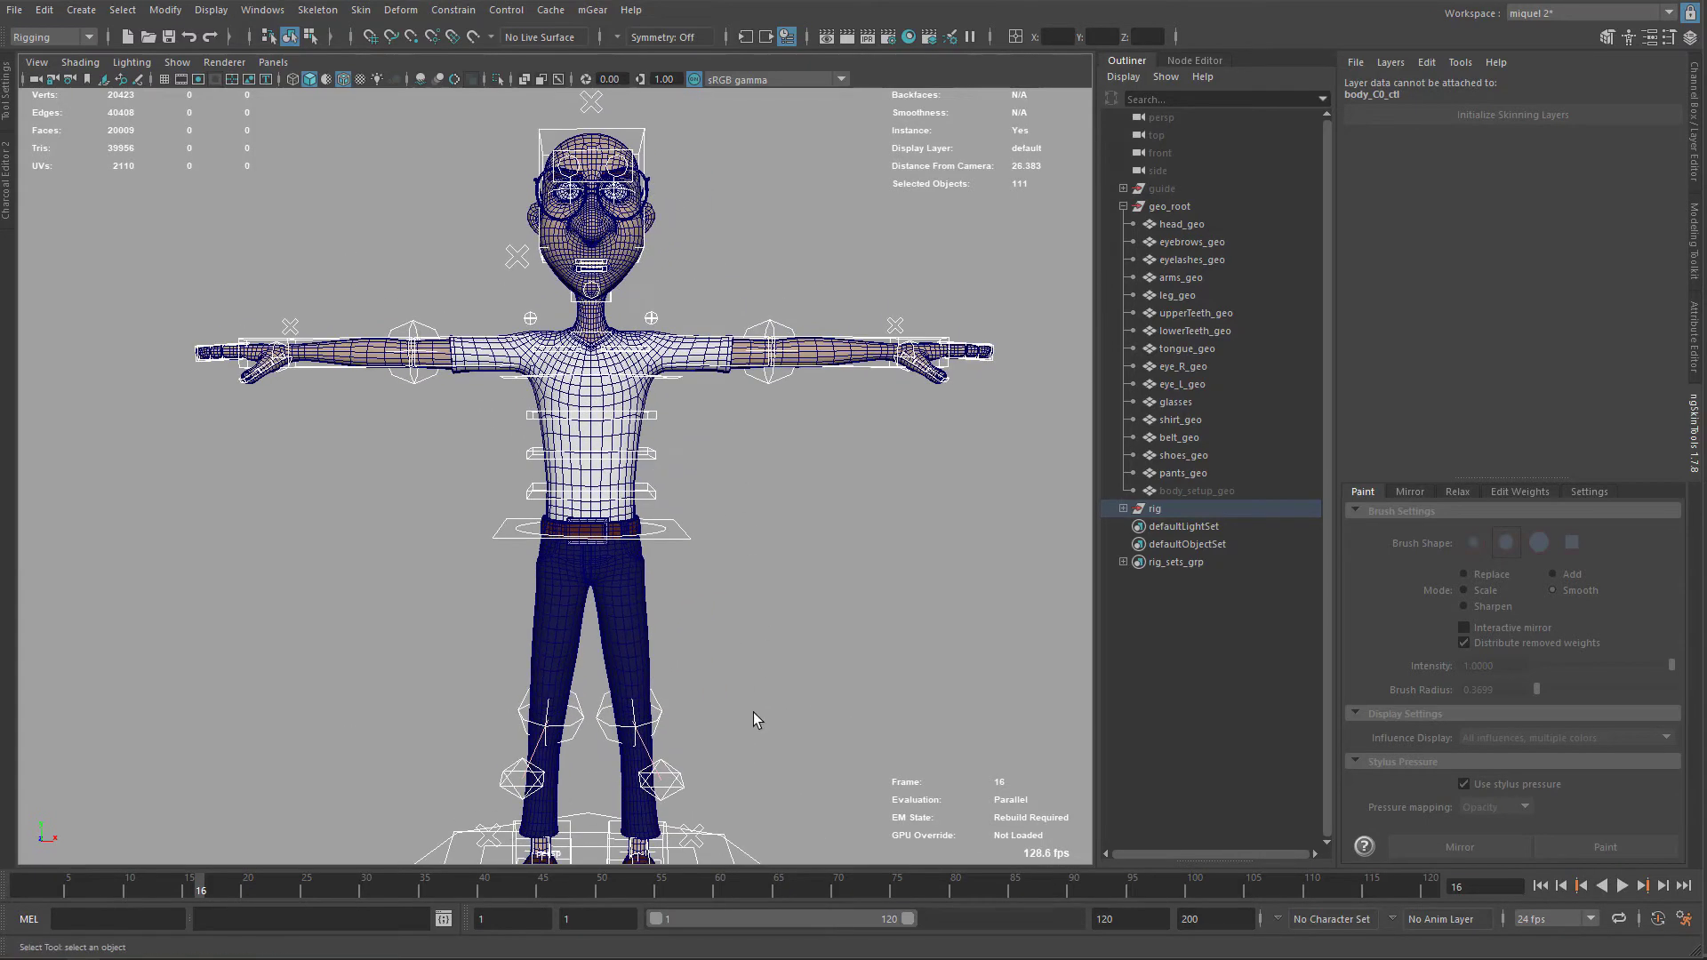
pyautogui.keyDown('alt'); pyautogui.moveTo(761, 587); pyautogui.dragTo(766, 642); pyautogui.keyUp('alt')
pyautogui.click(798, 593)
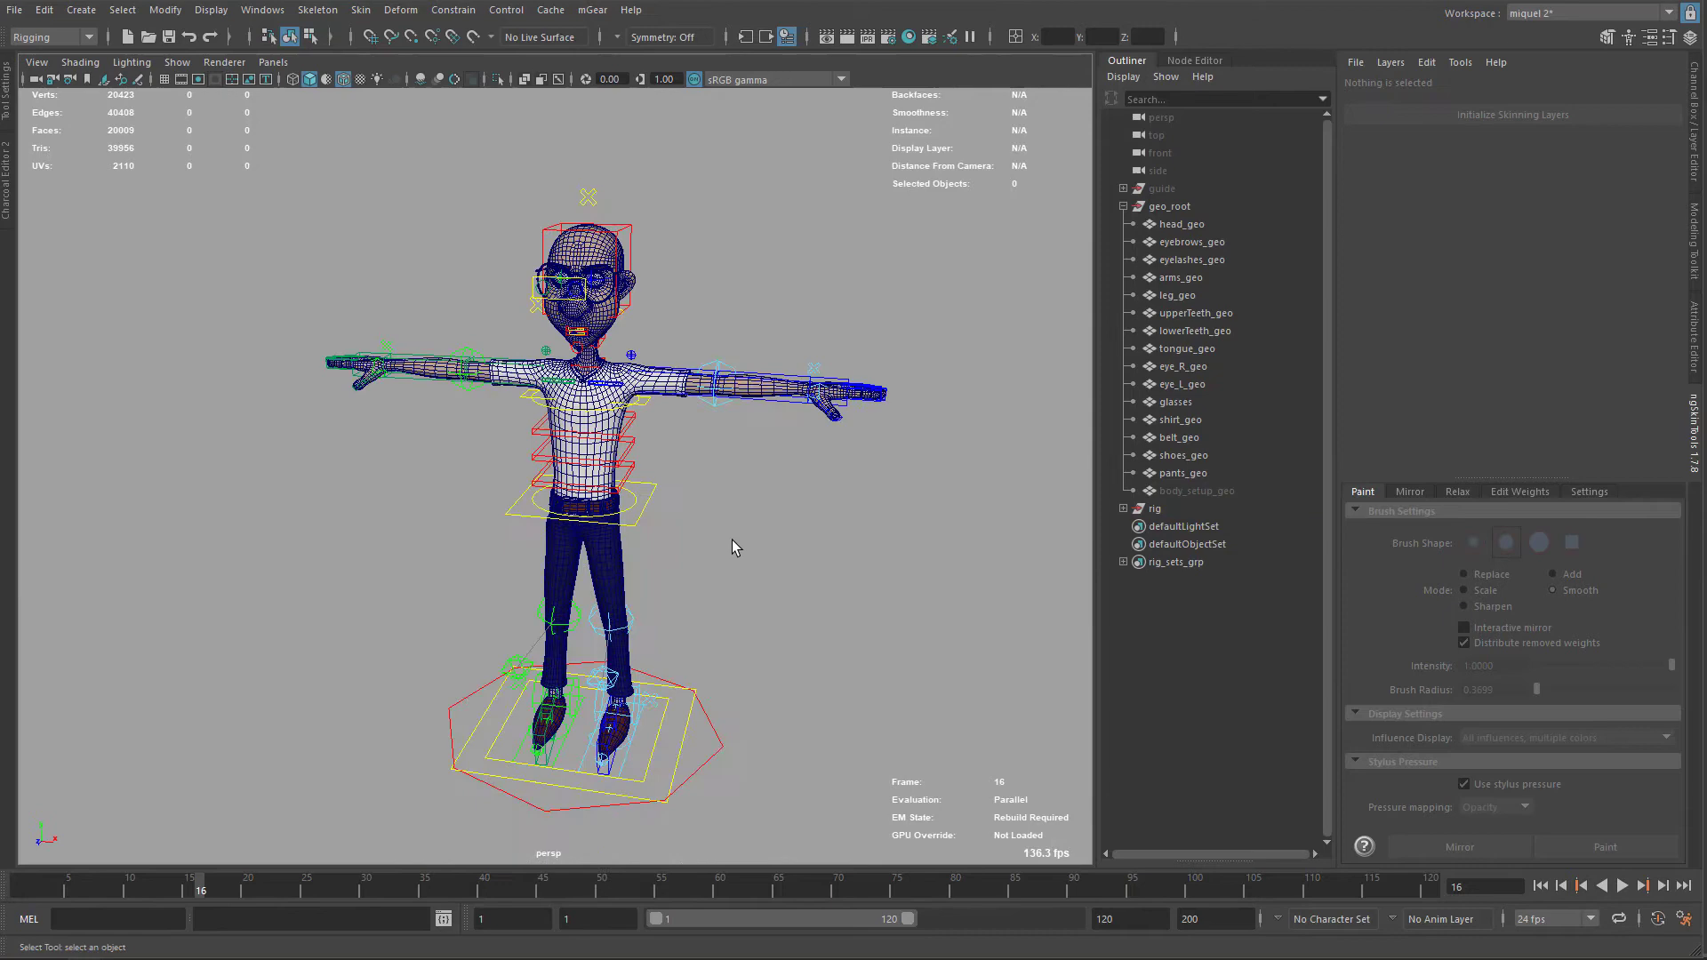
pyautogui.scroll(-3, 748, 573)
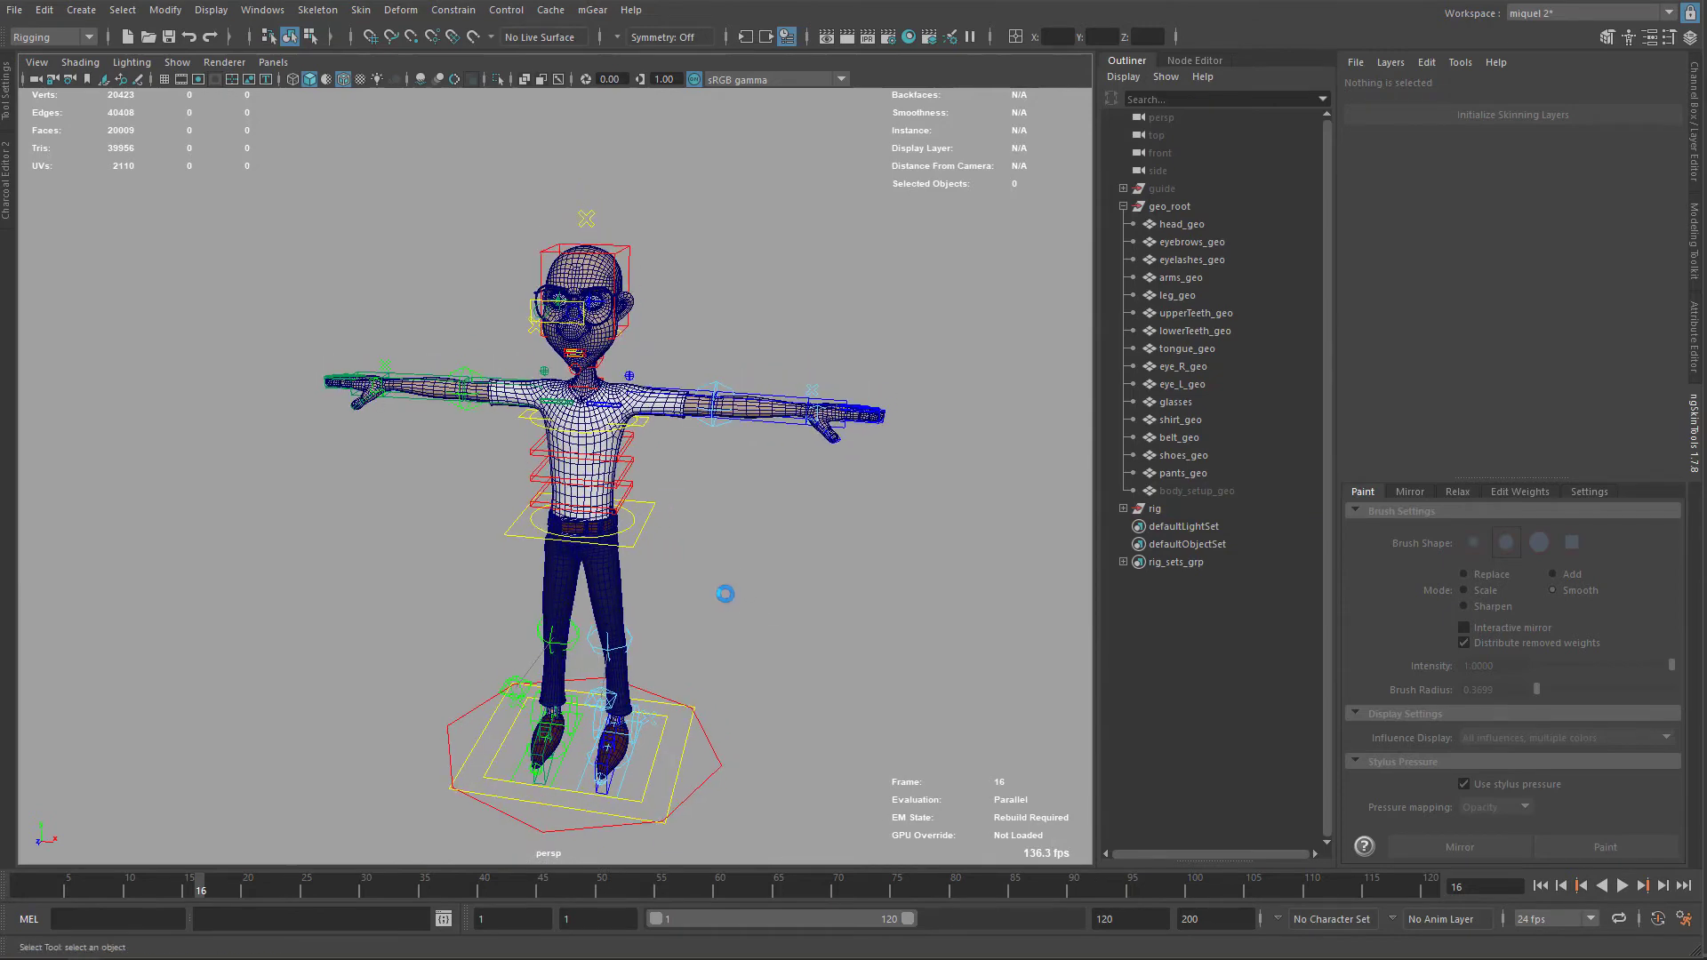